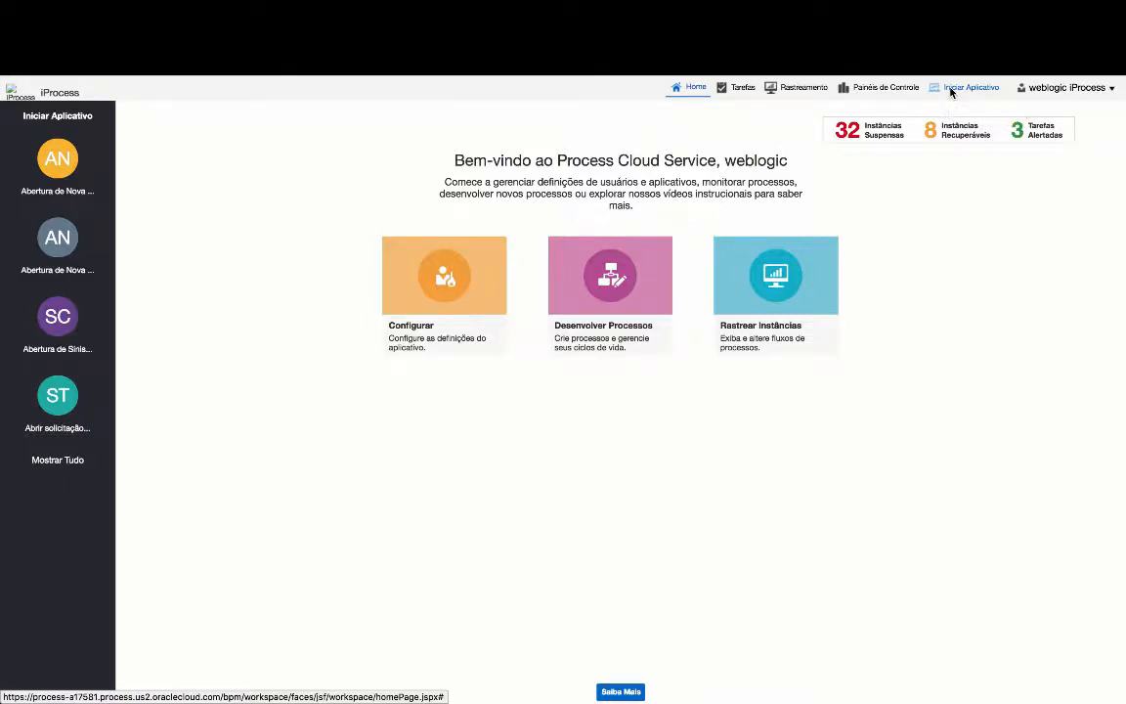
- Open the Process Cloud Service Composer from Desenvolver Processos on the home page
click(576, 332)
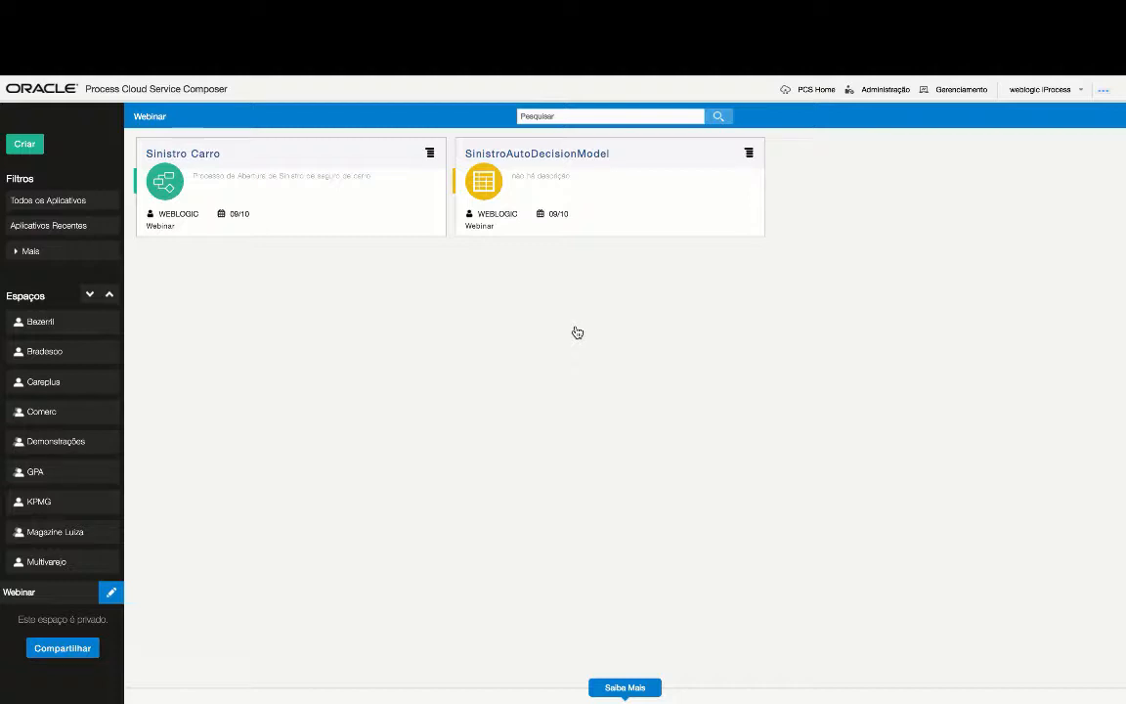
click(113, 595)
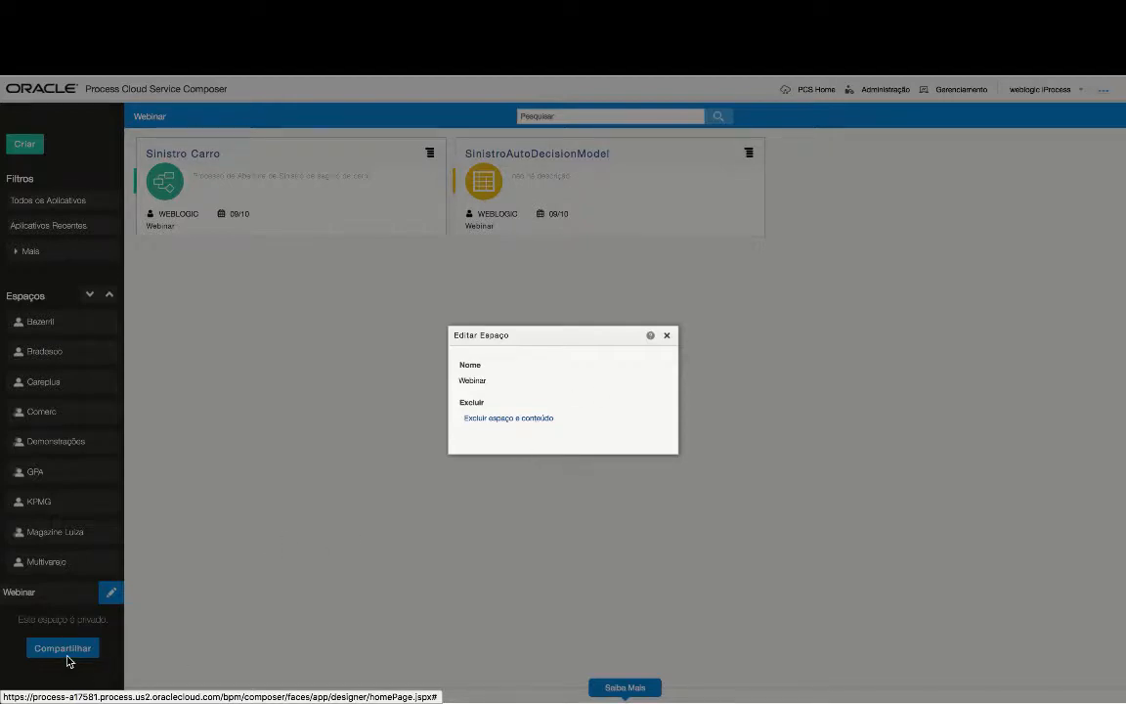
click(669, 336)
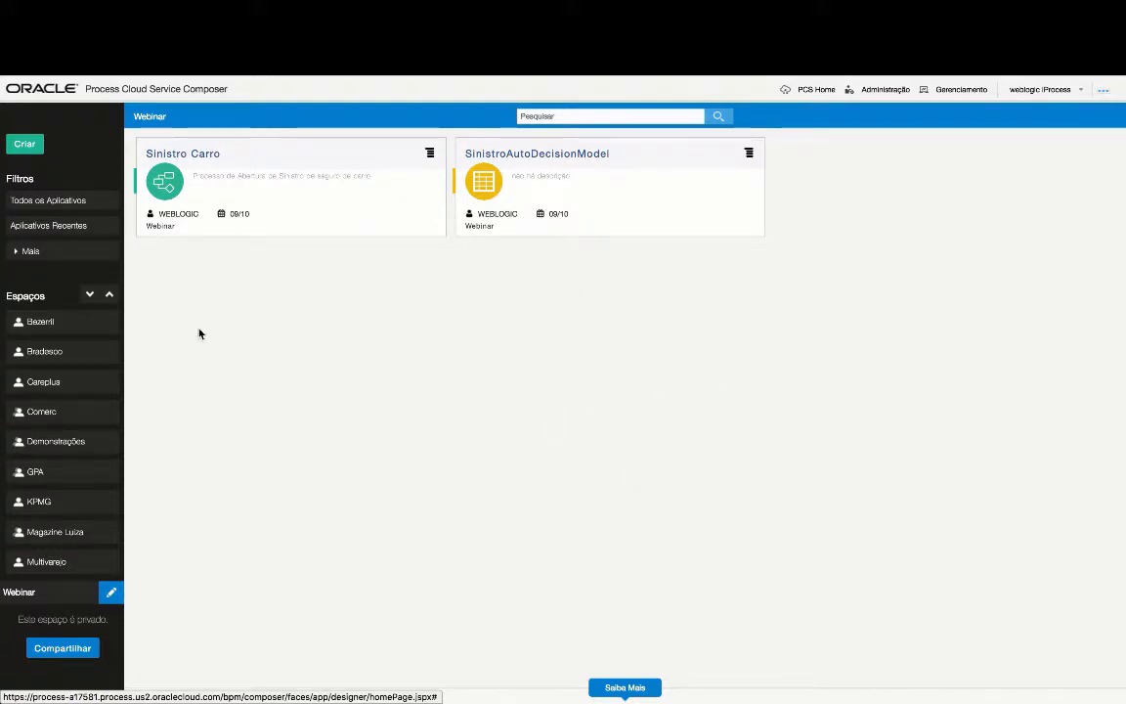
- Open Sinistro Carro and browse its Forms, Tipos de Negócios, Decisões and Integrações lists
click(206, 157)
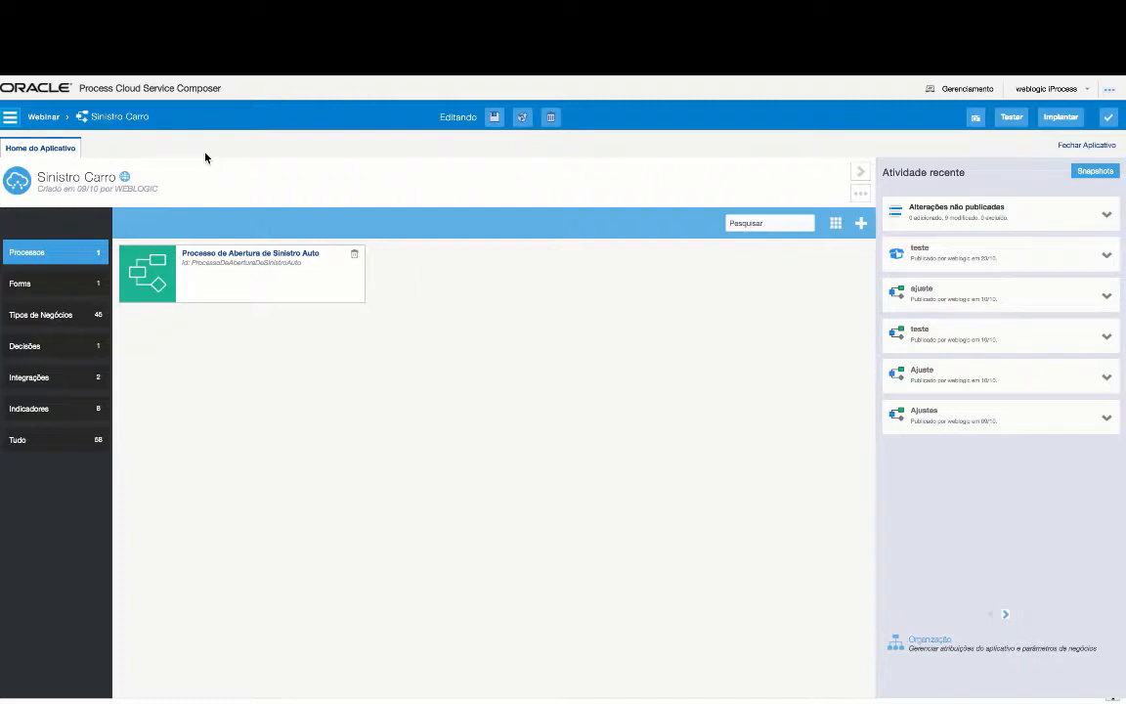
click(28, 283)
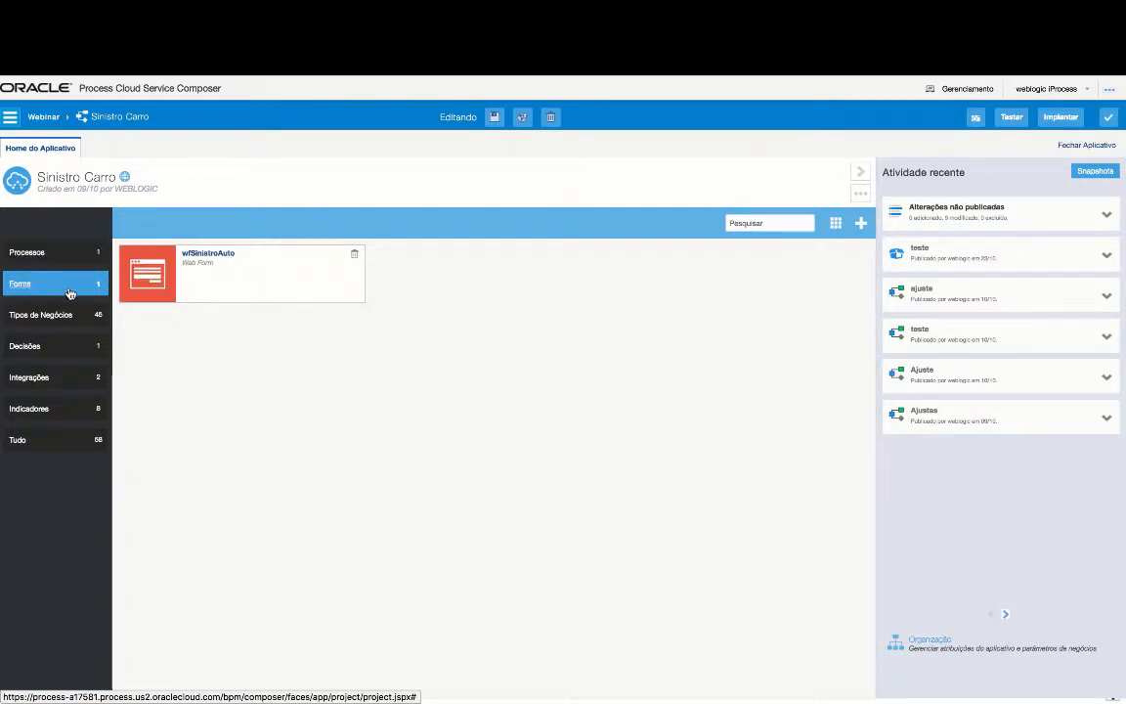
click(31, 315)
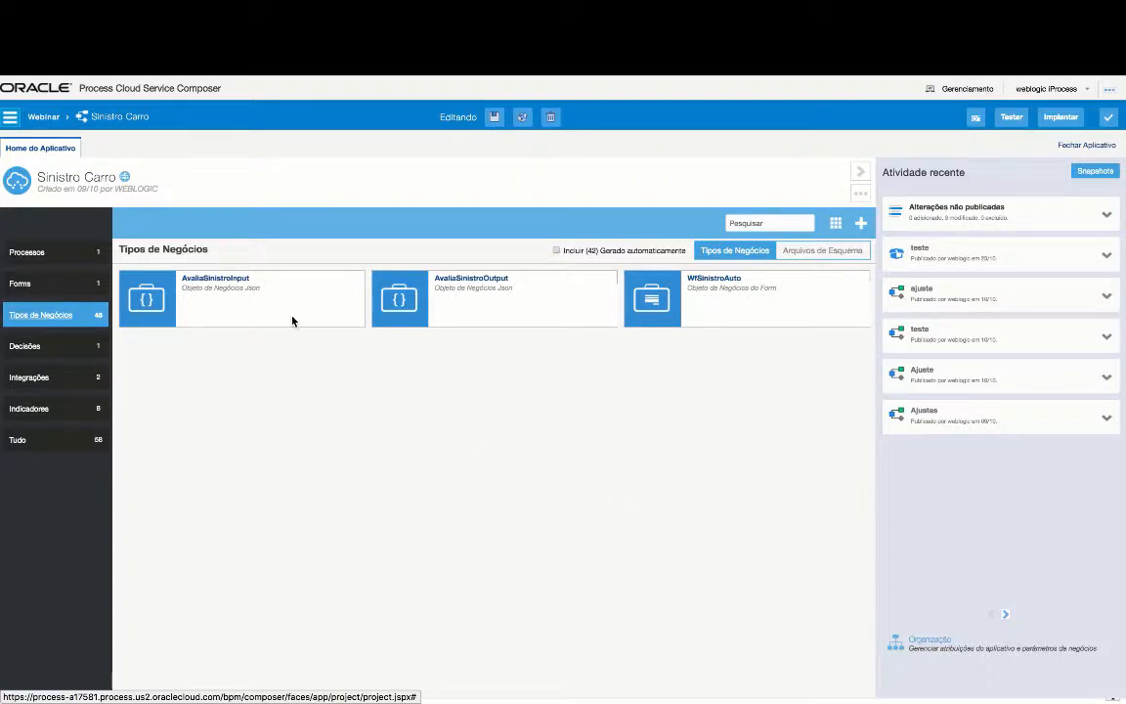
click(37, 346)
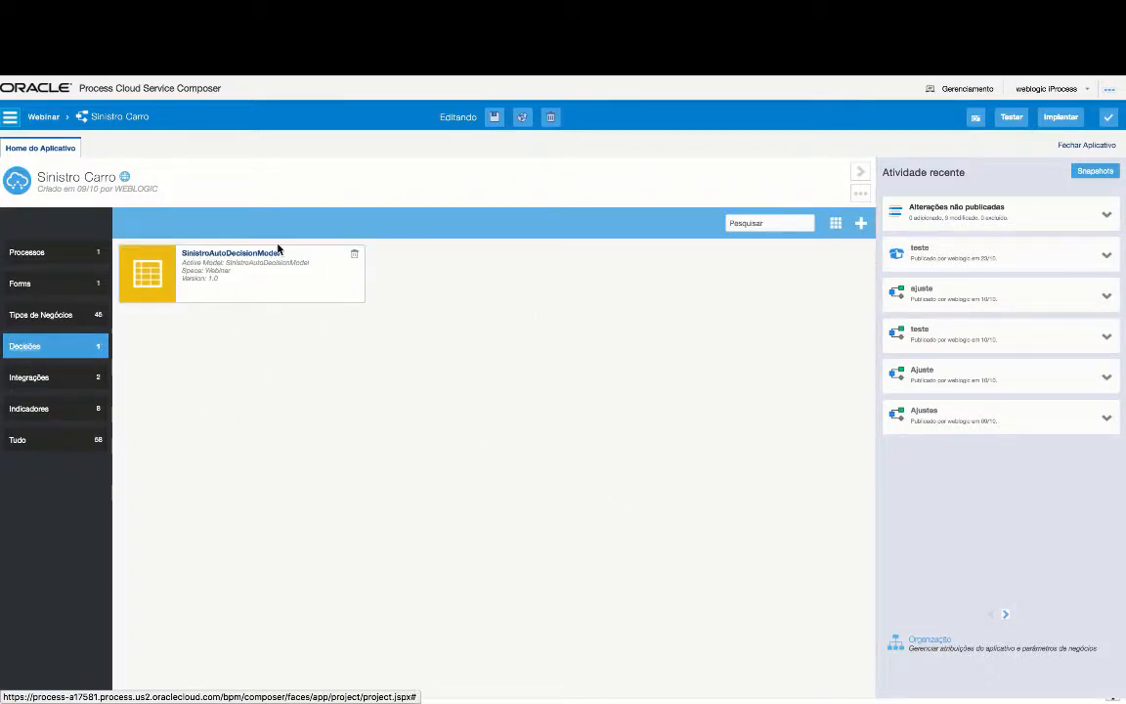
click(21, 379)
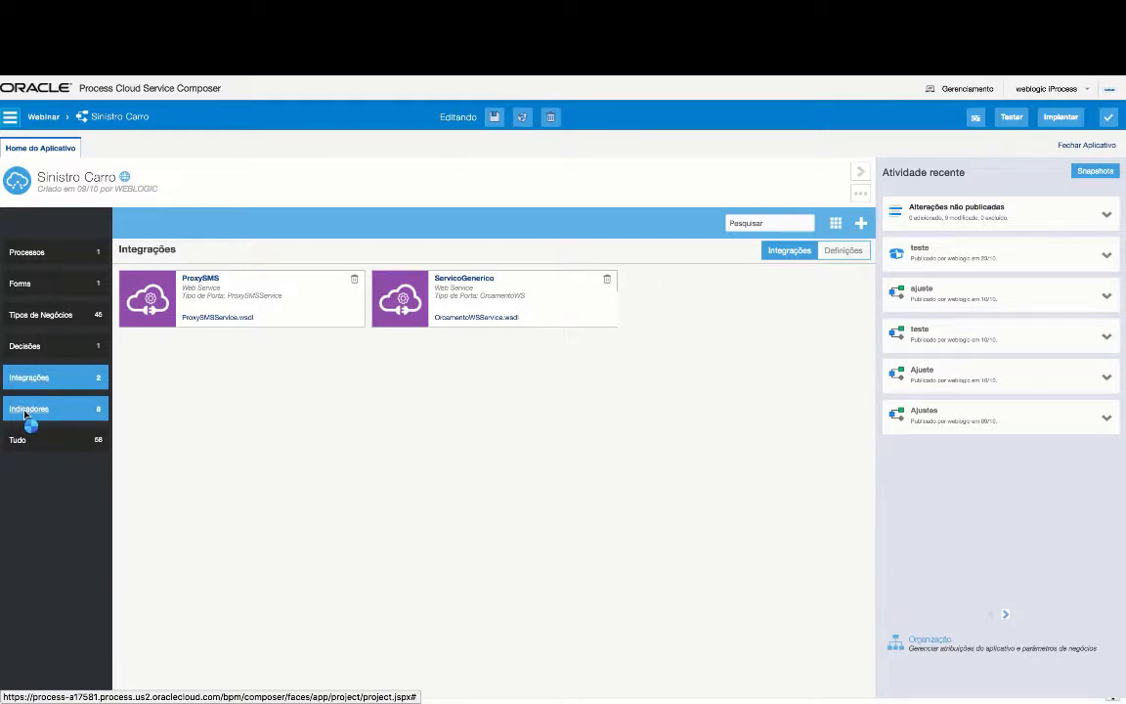
- Check Indicadores, then open the Processo de Abertura de Sinistro Auto diagram from Processos
click(57, 411)
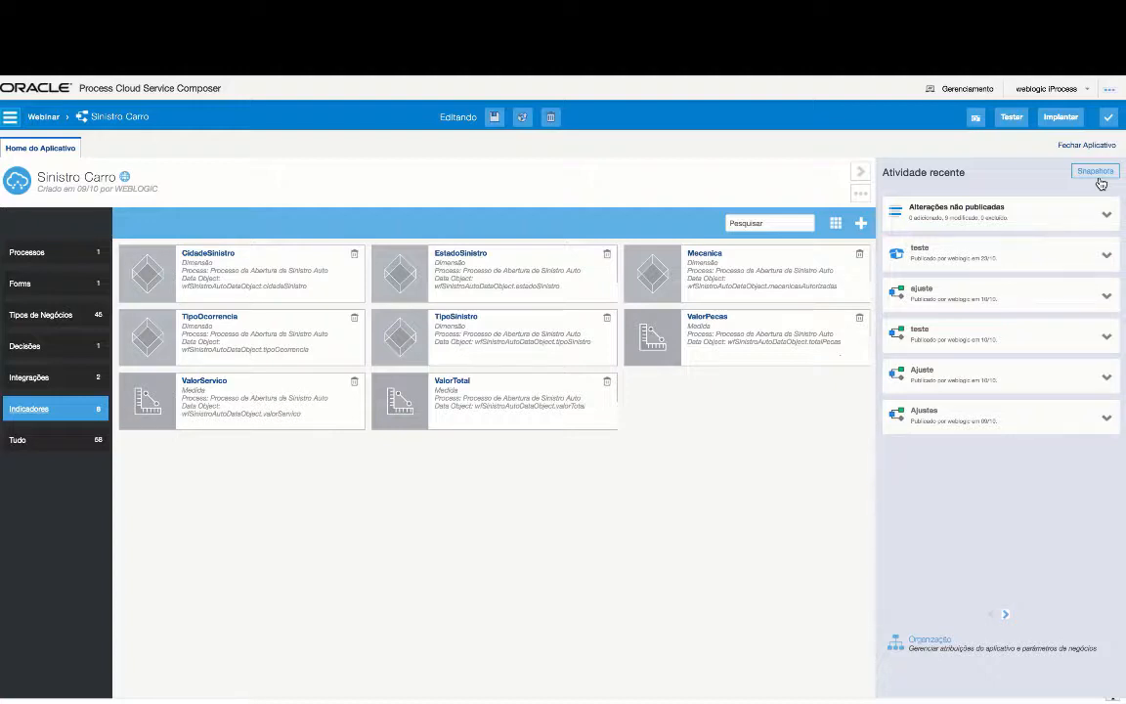
click(44, 253)
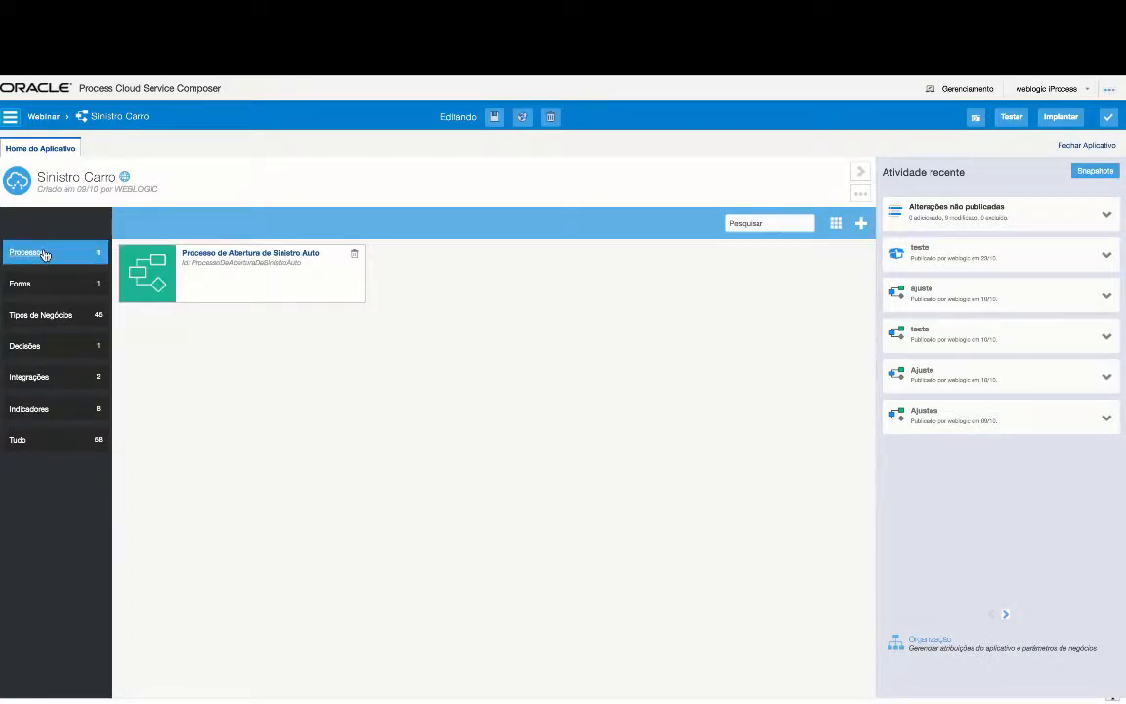
click(229, 254)
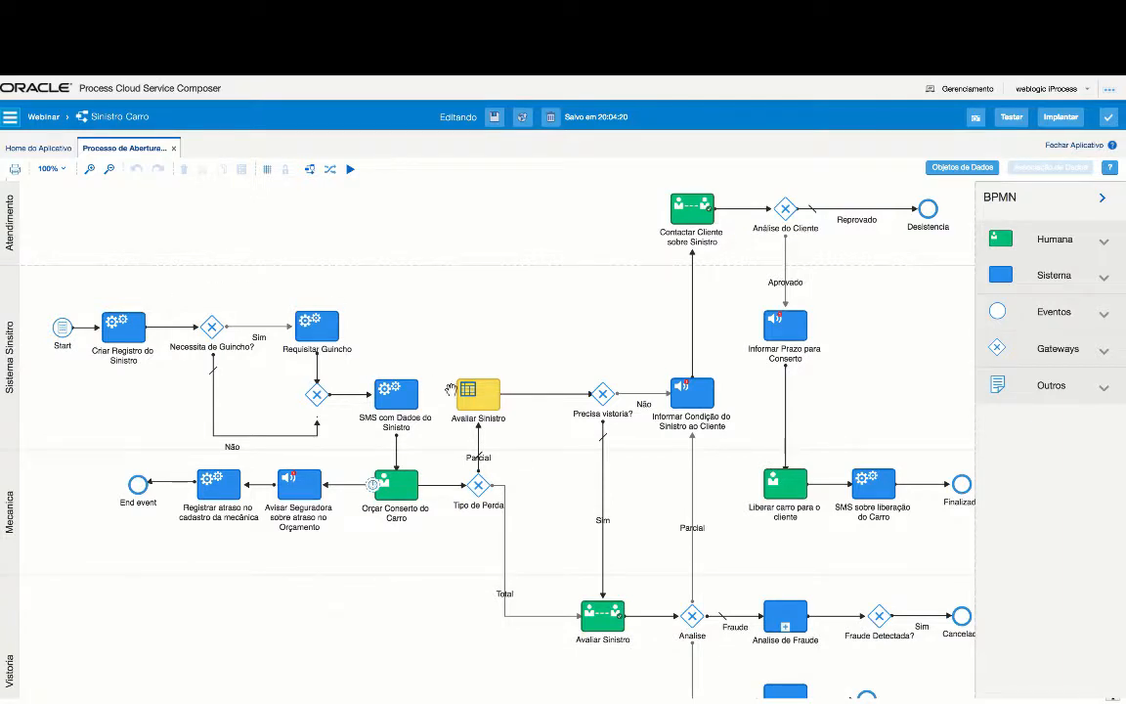
- Expand the Humana, Sistema, Eventos, Gateways and Outros palette groups and try dragging a Submeter task
click(1098, 239)
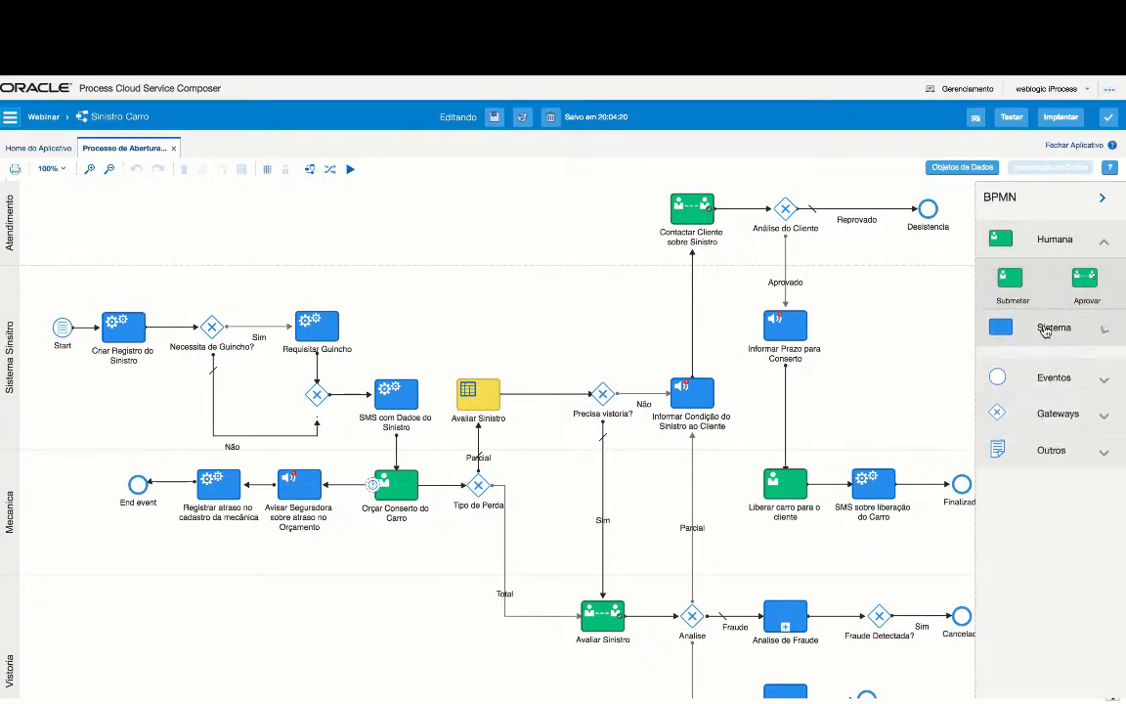
click(1045, 329)
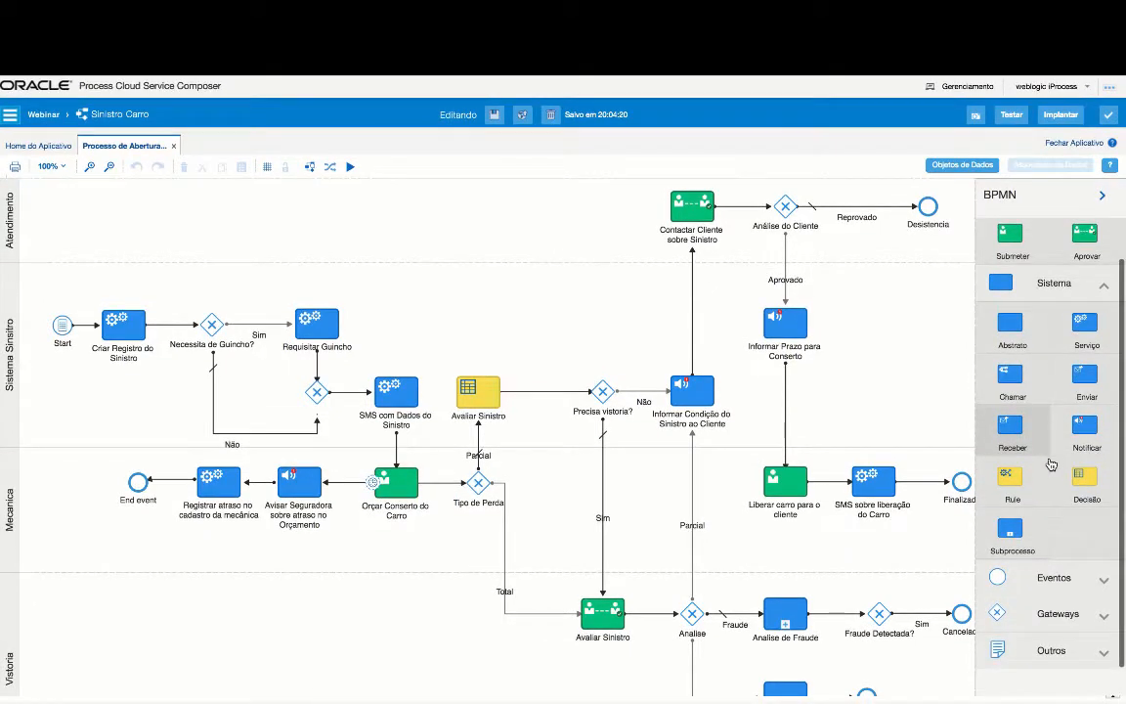
scroll(1061, 420, down, 1)
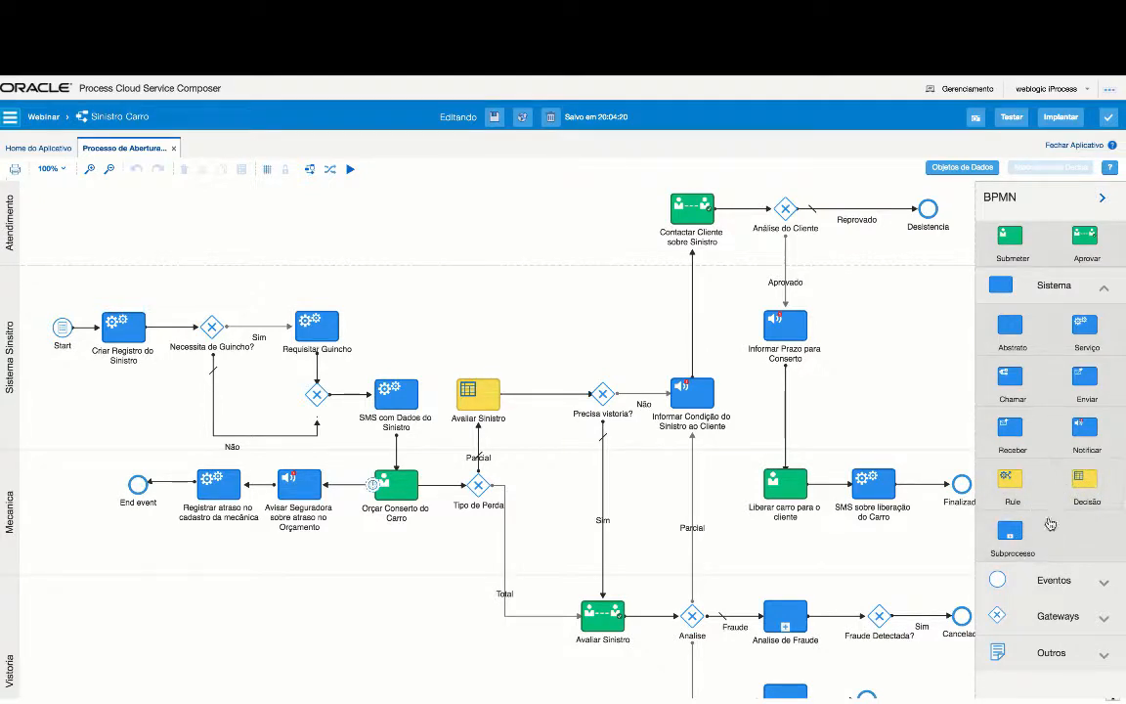
click(1056, 589)
scroll(1056, 588, down, 1)
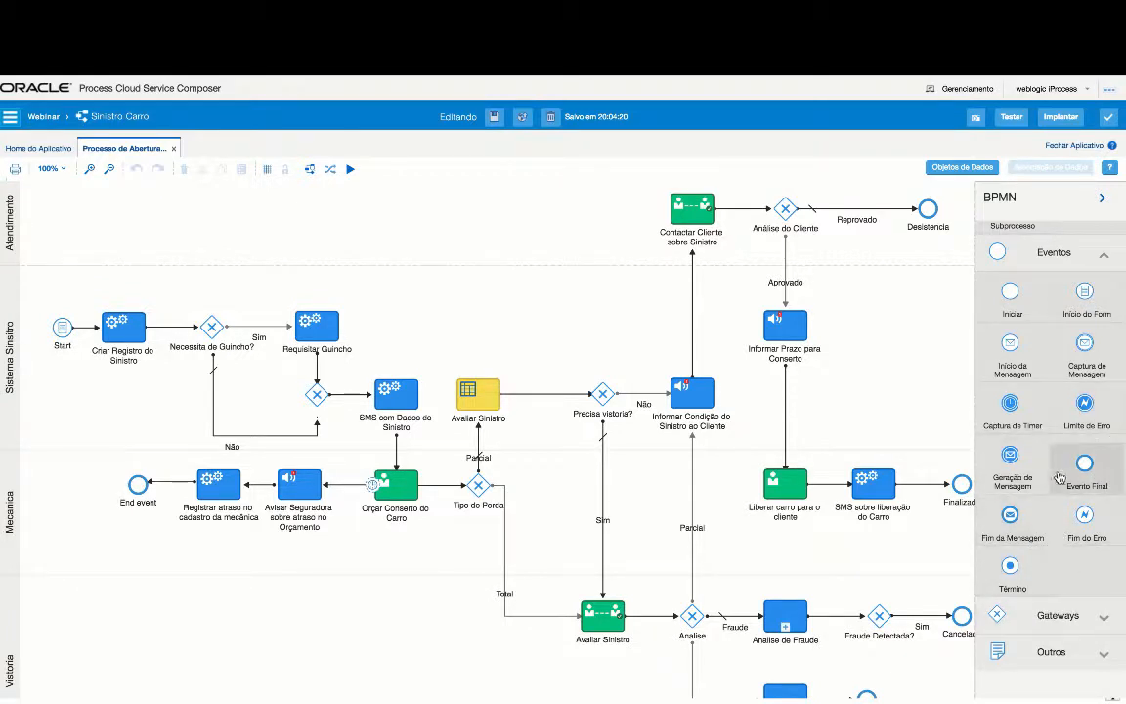
click(1042, 615)
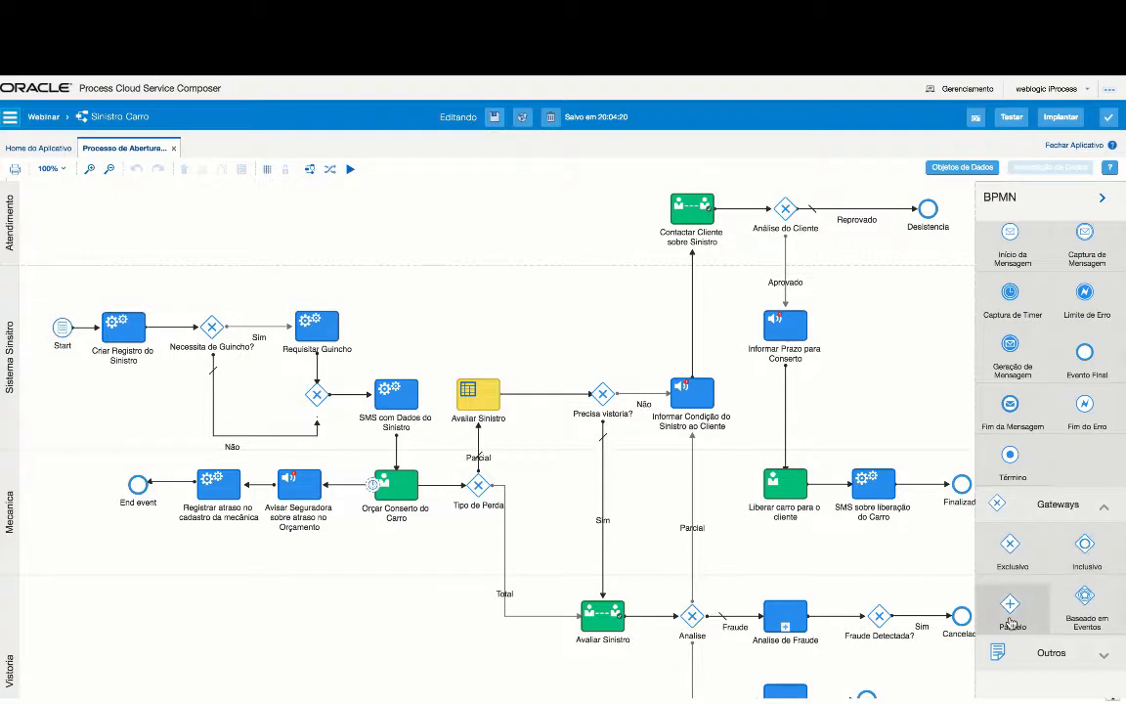
click(1045, 665)
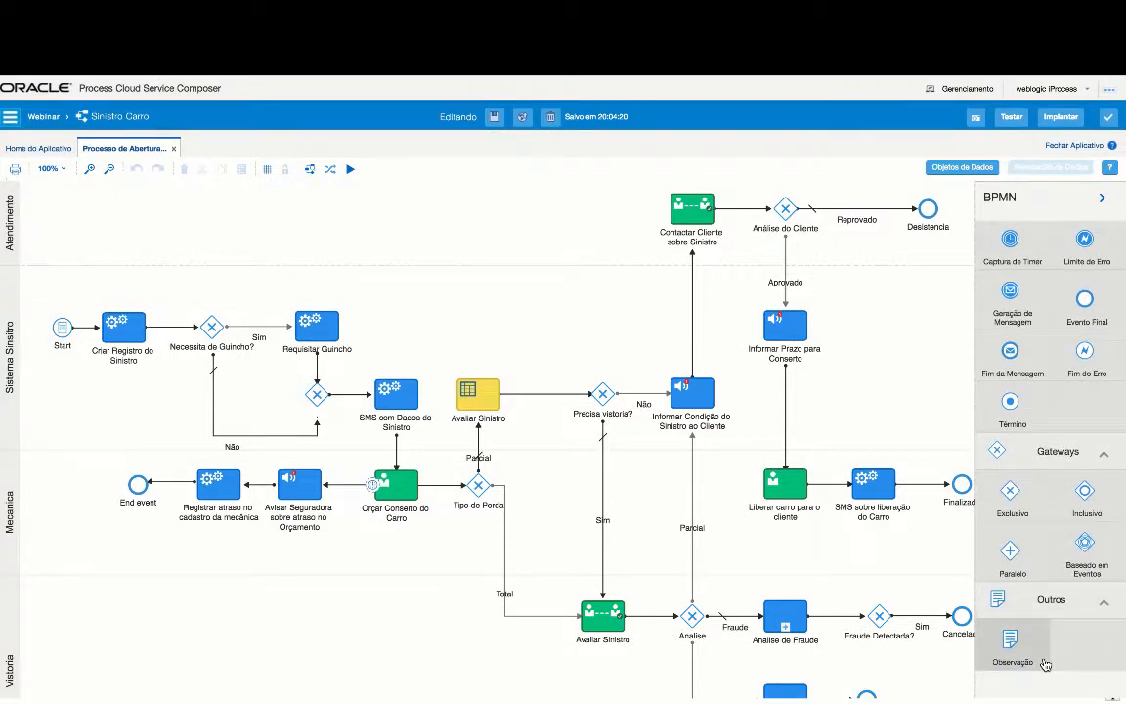
scroll(1053, 292, up, 5)
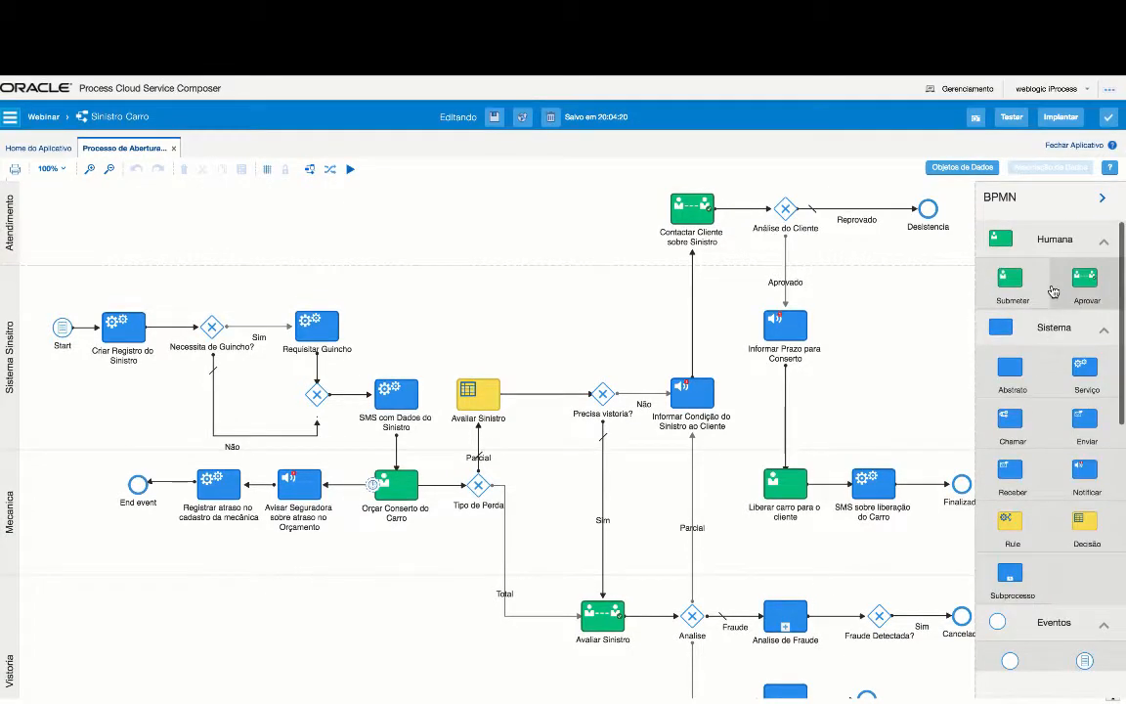
drag(1021, 288, 1094, 352)
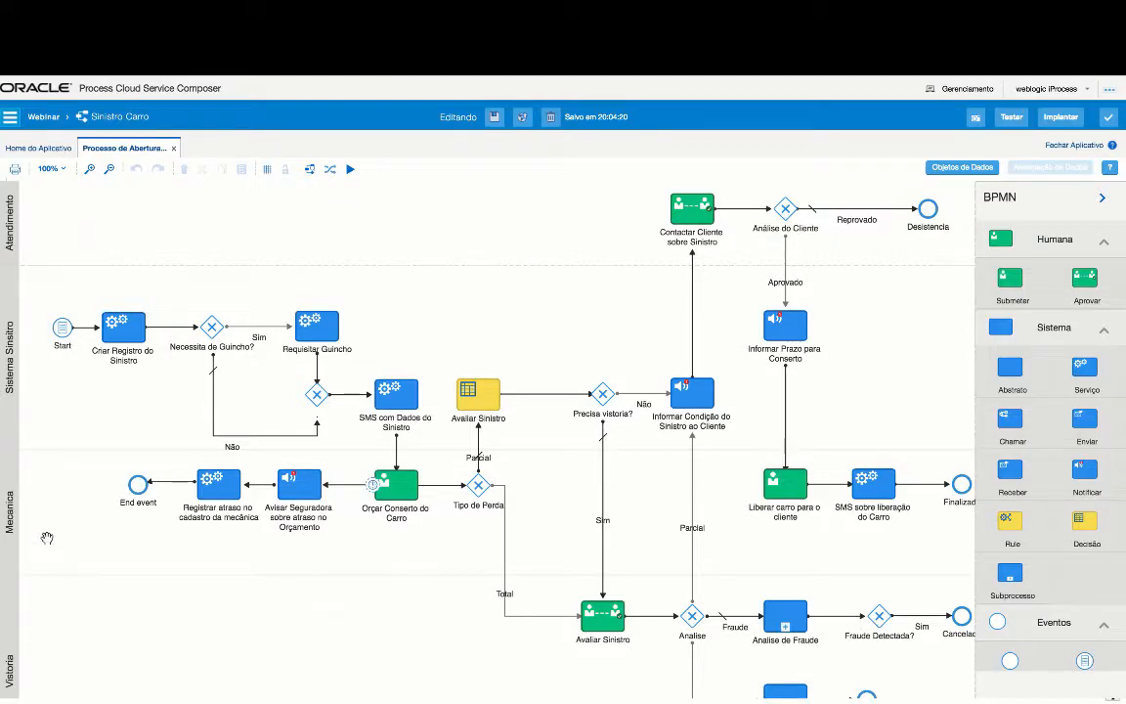
scroll(180, 592, down, 3)
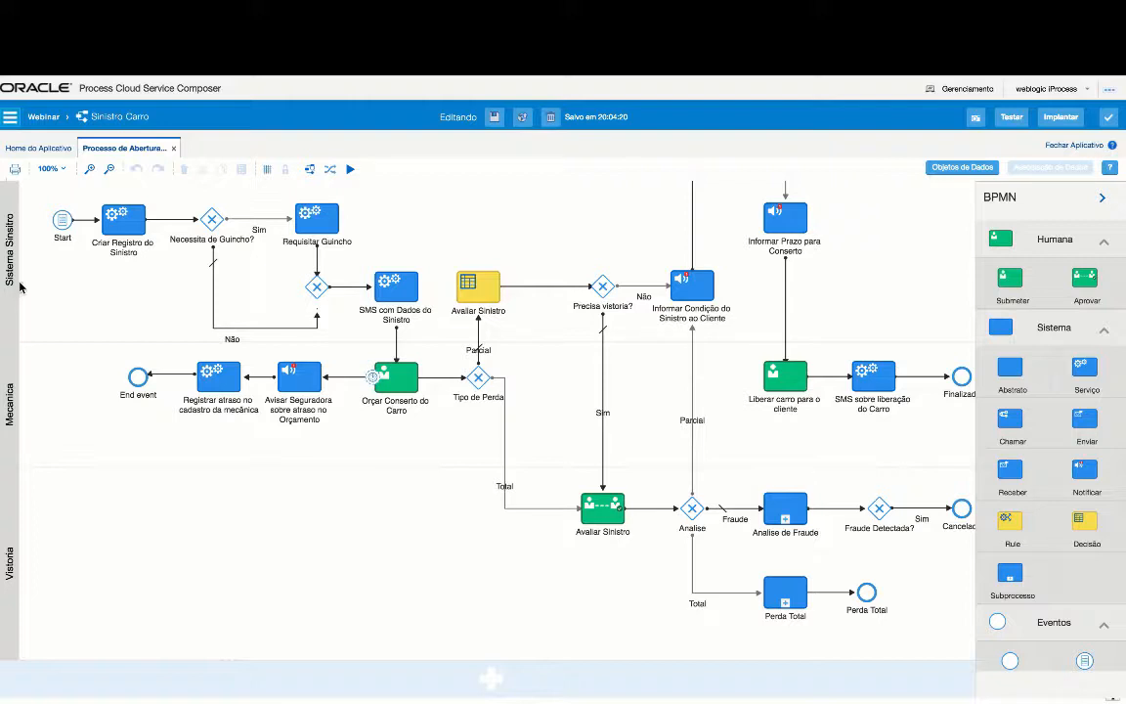
- Open the Start event's properties and edit its wfSinistroAuto form
click(61, 224)
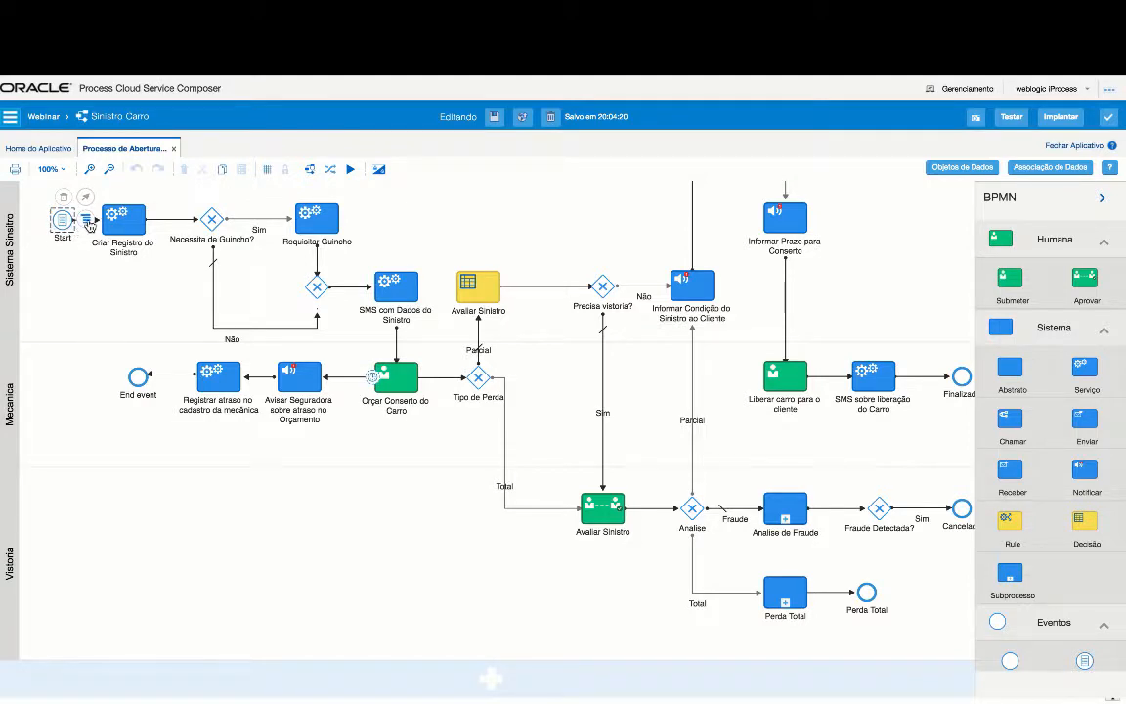
click(87, 222)
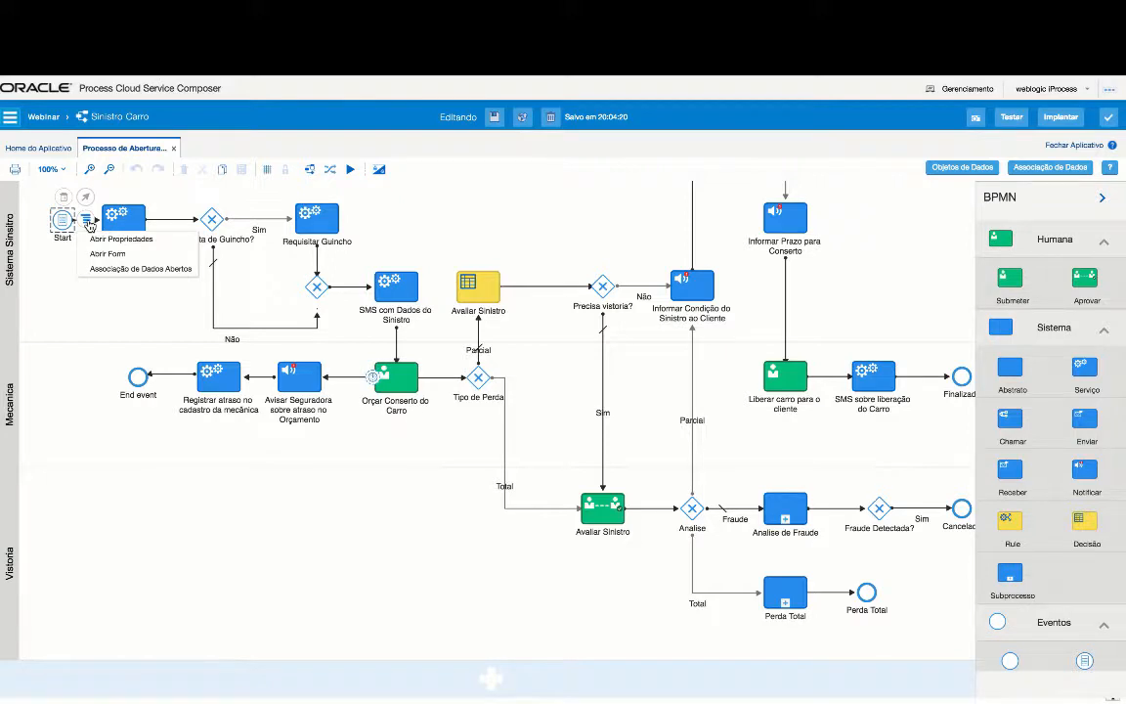
click(167, 247)
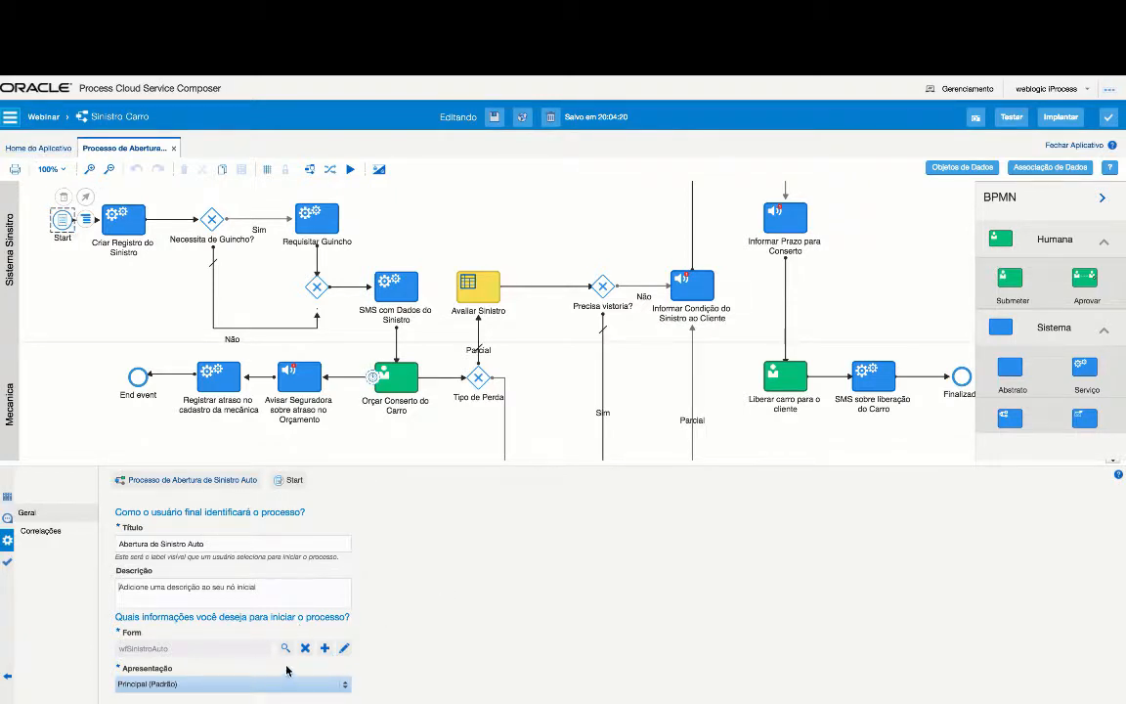
click(344, 649)
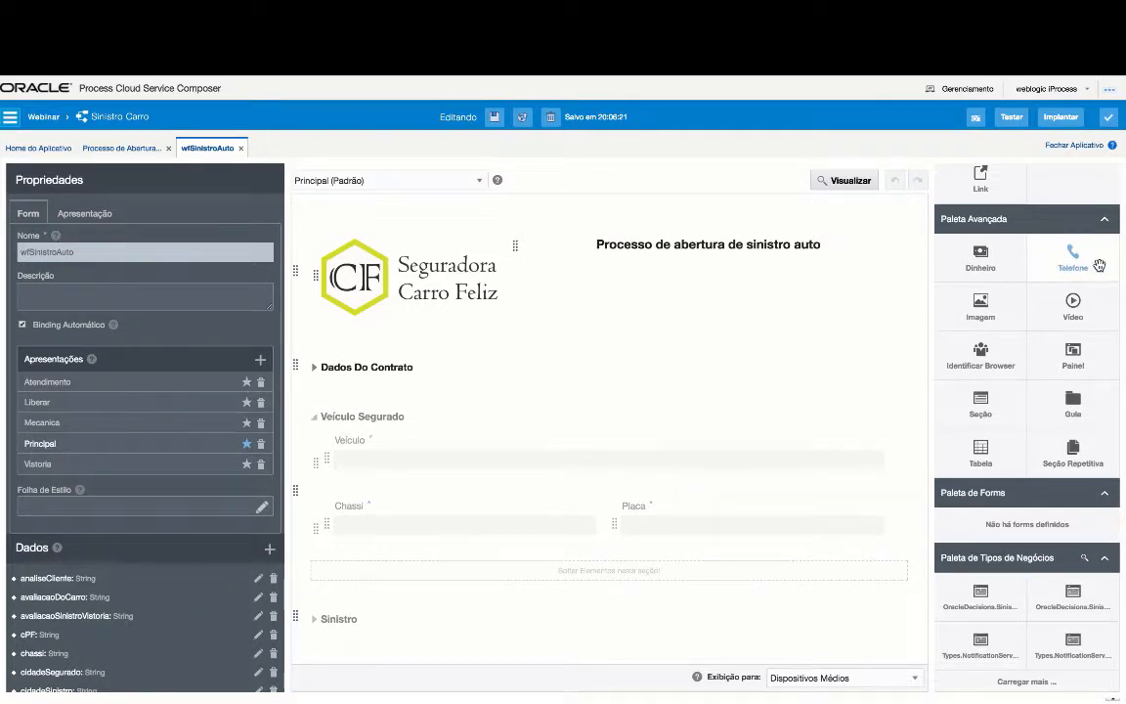
- Inspect the Veículo field's settings in the Veículo Segurado section
scroll(978, 294, up, 5)
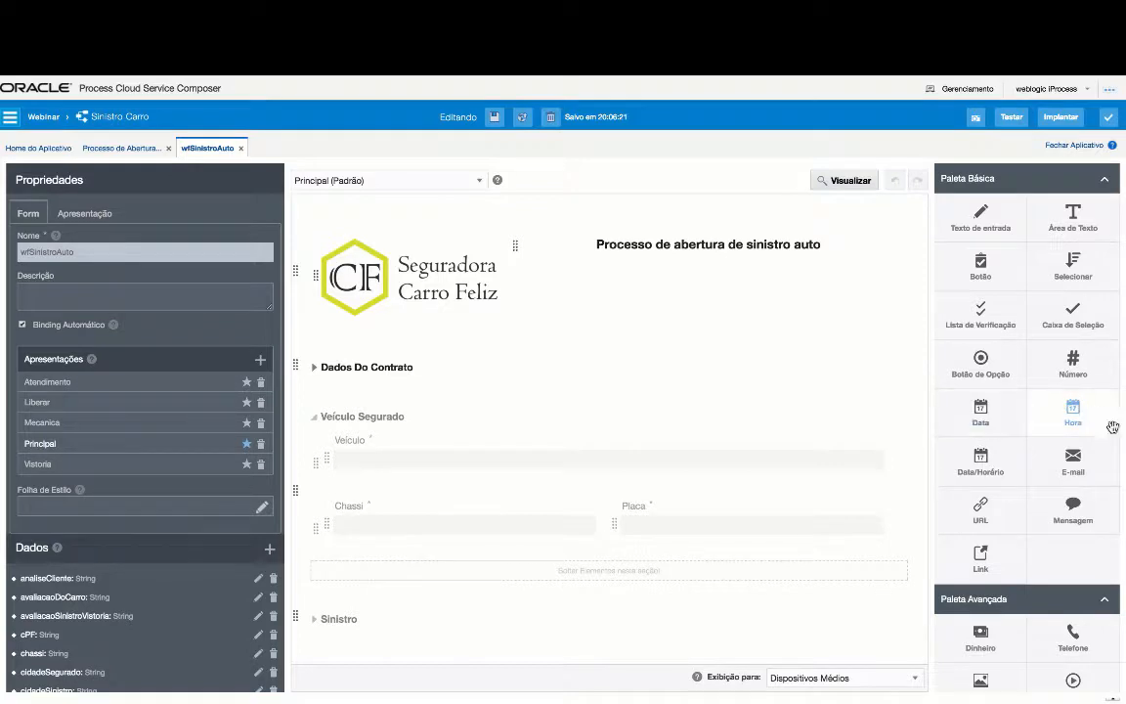
scroll(1065, 525, down, 5)
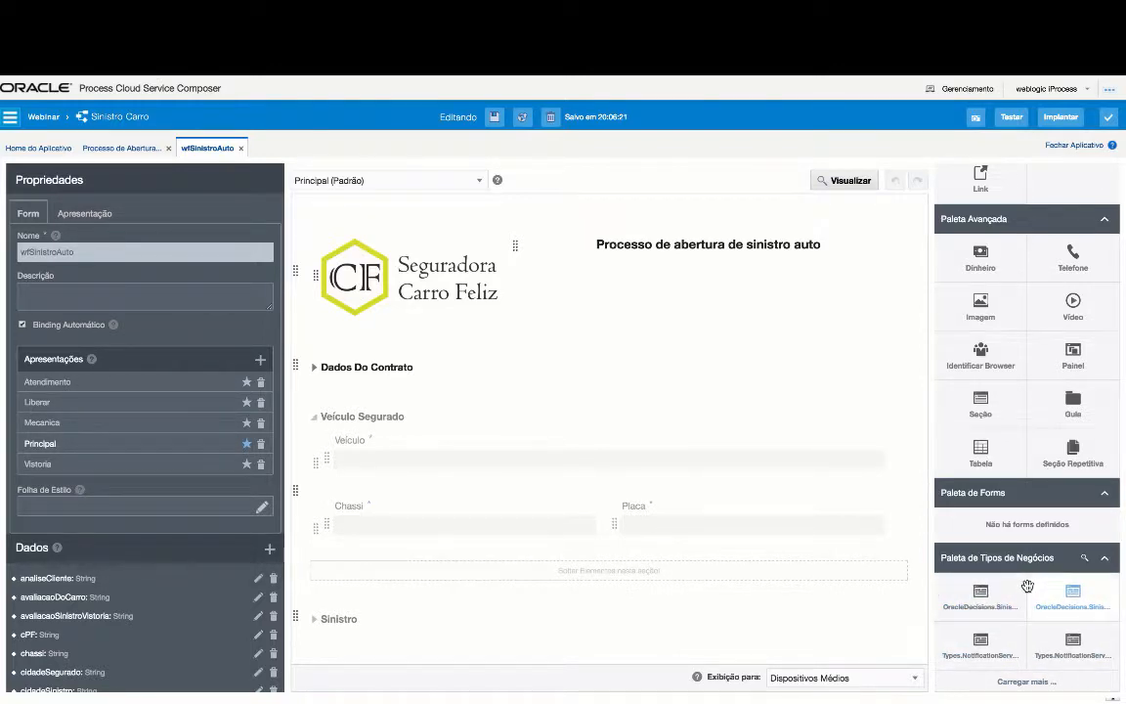
click(373, 422)
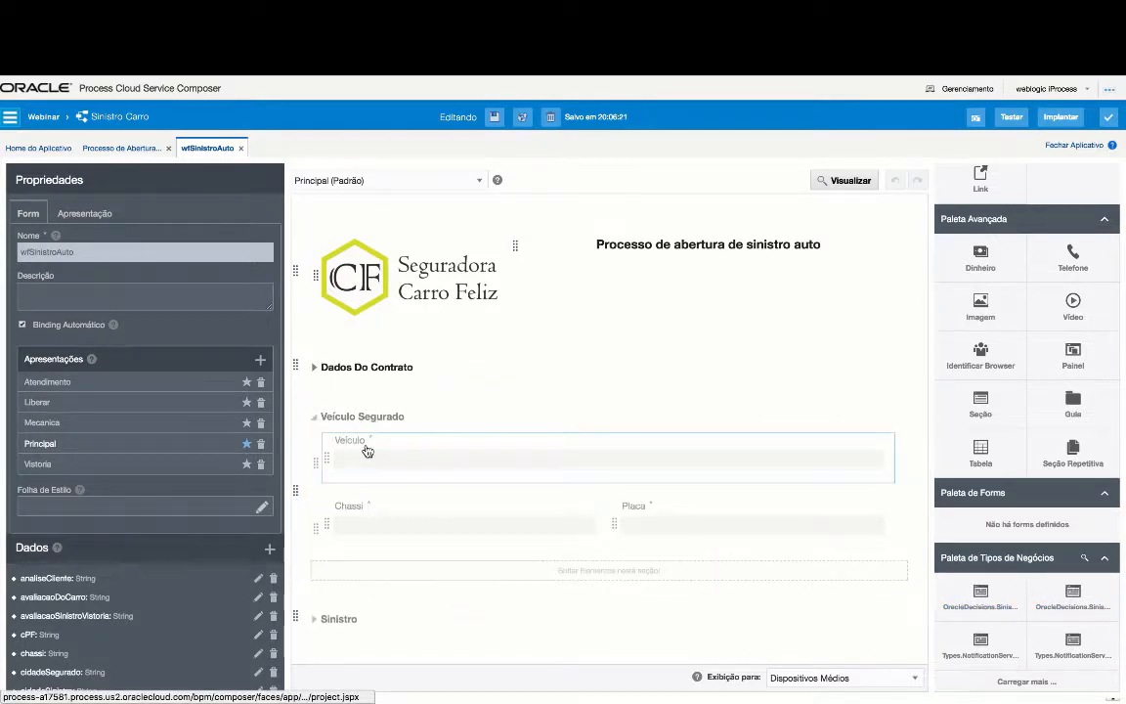
click(364, 449)
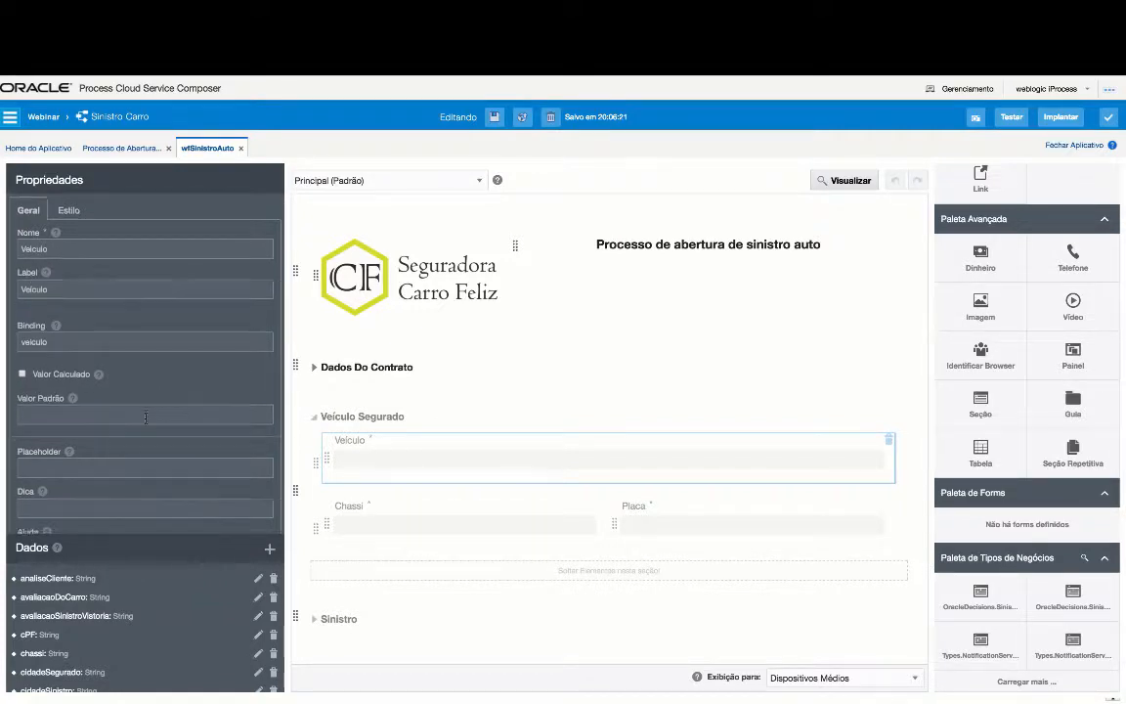
scroll(146, 420, down, 5)
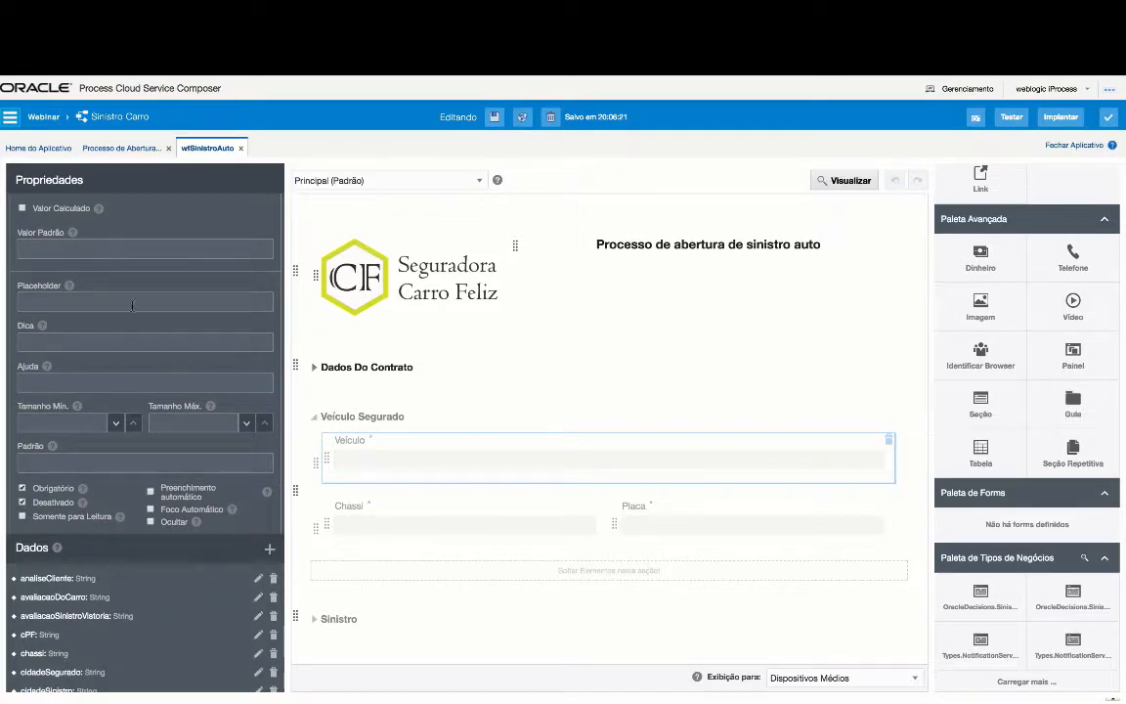
scroll(78, 405, down, 3)
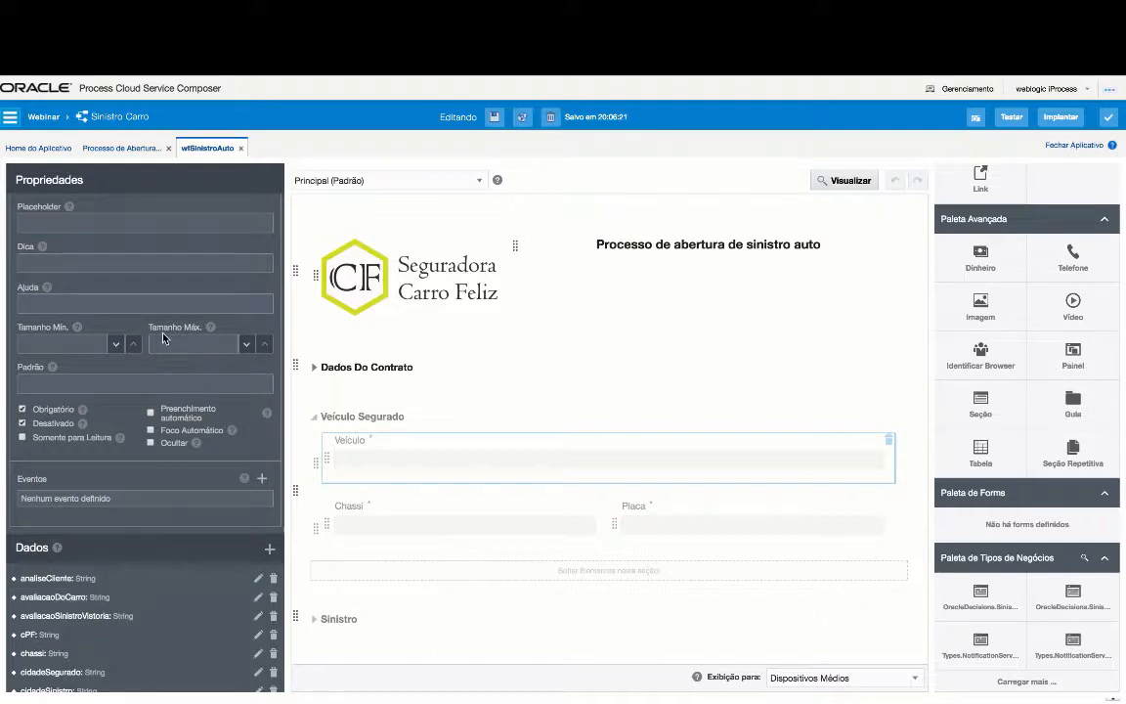
scroll(162, 333, up, 5)
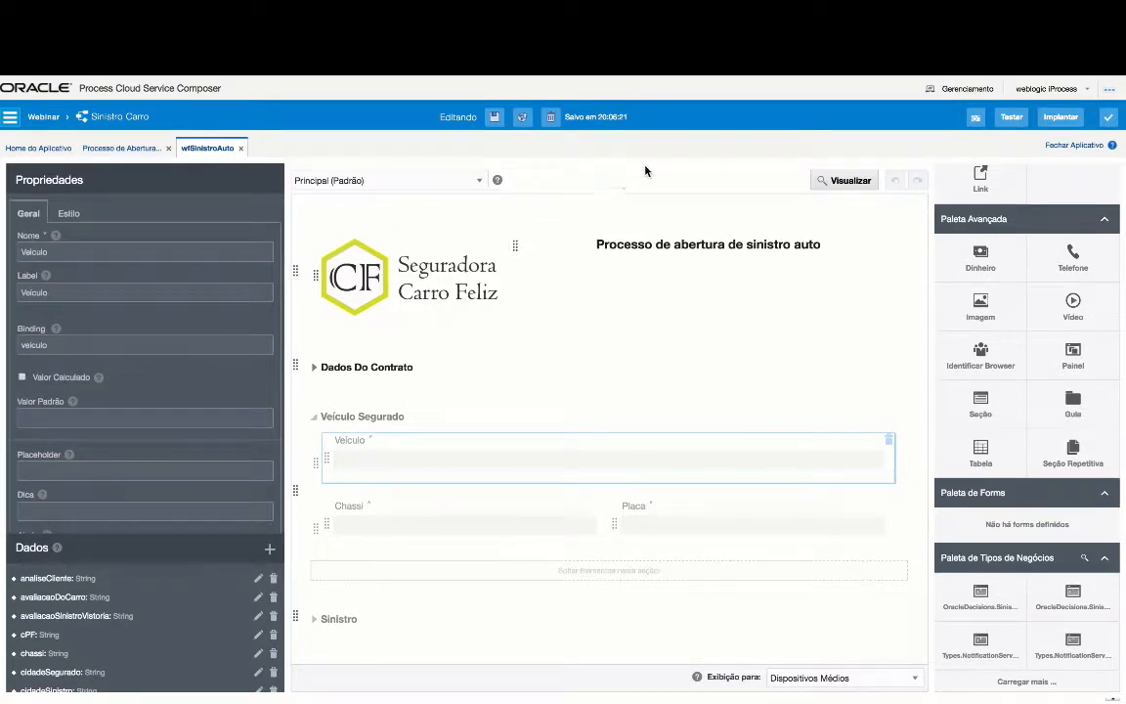
- Keep the Principal (Padrão) presentation and expand the Sinistro section to review its fields
click(478, 182)
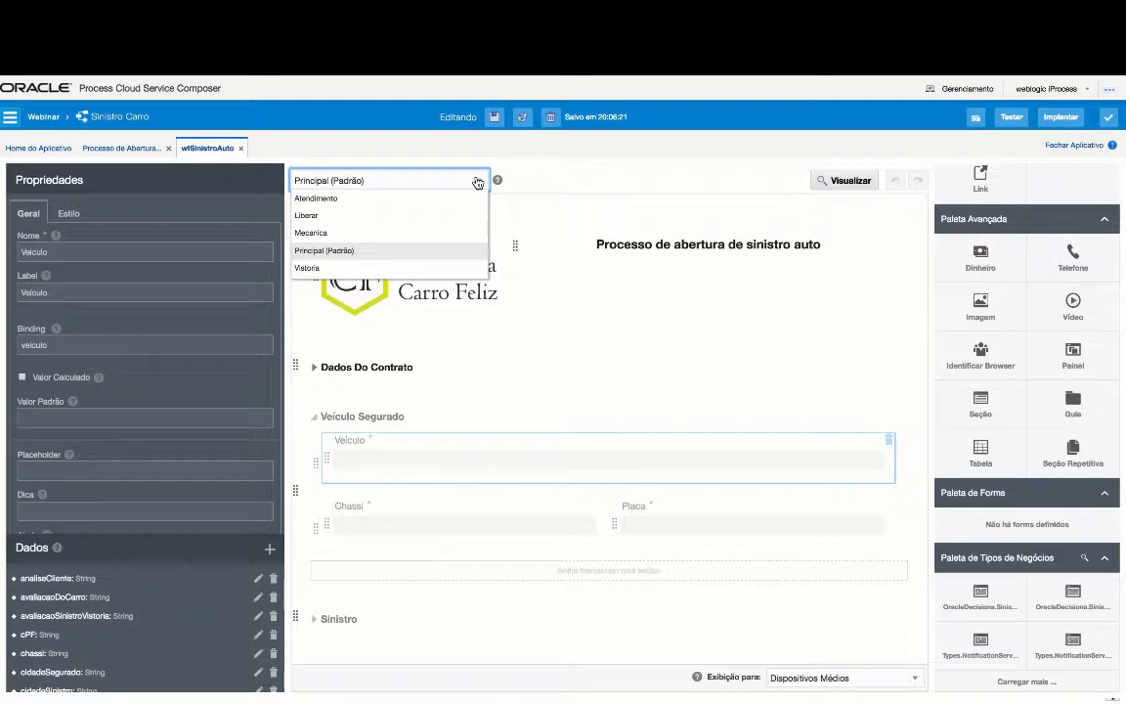
click(397, 260)
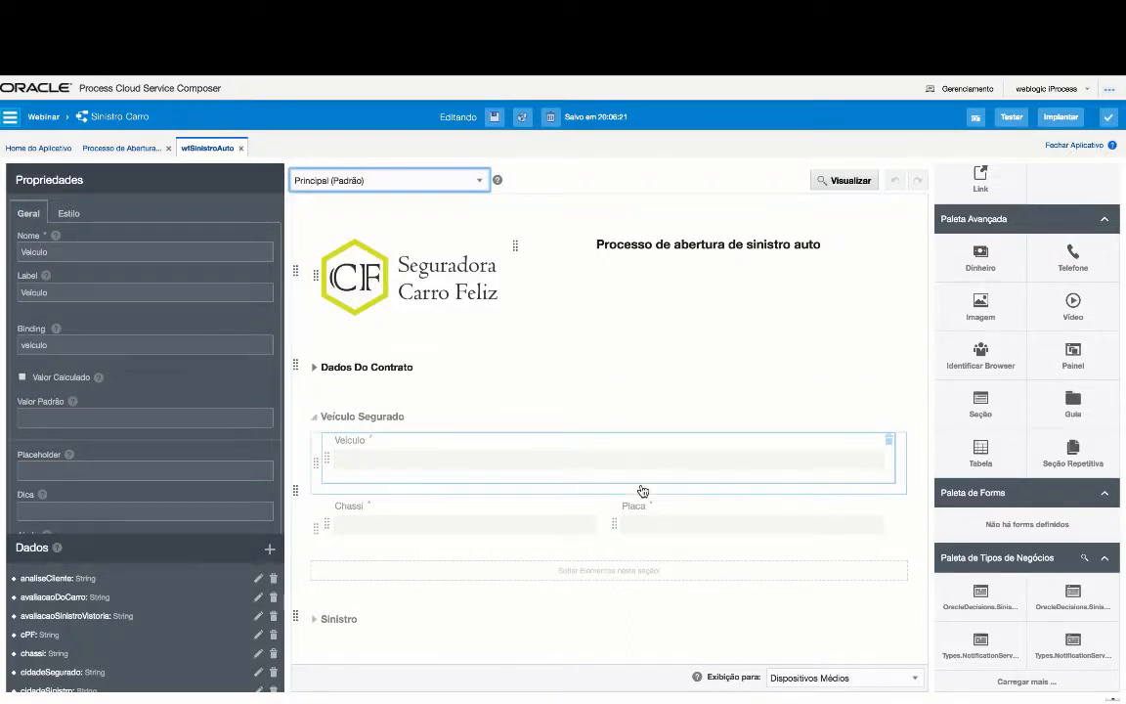
scroll(644, 490, down, 3)
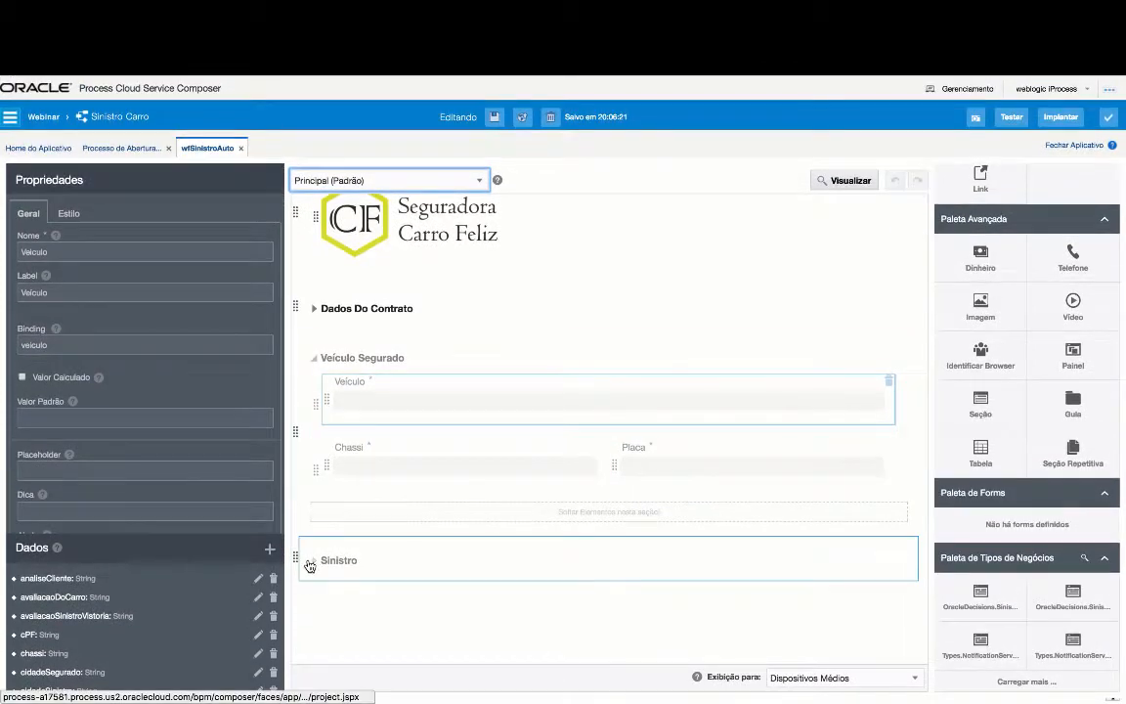
click(314, 560)
scroll(639, 580, down, 8)
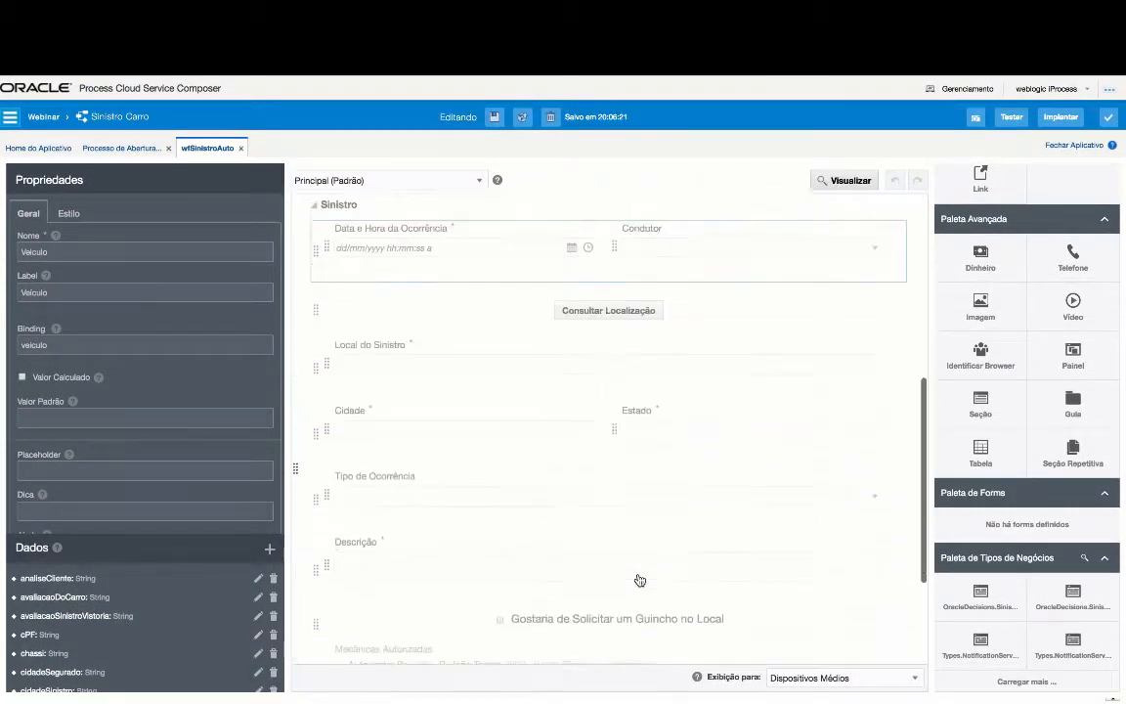
scroll(640, 580, up, 3)
scroll(645, 508, up, 3)
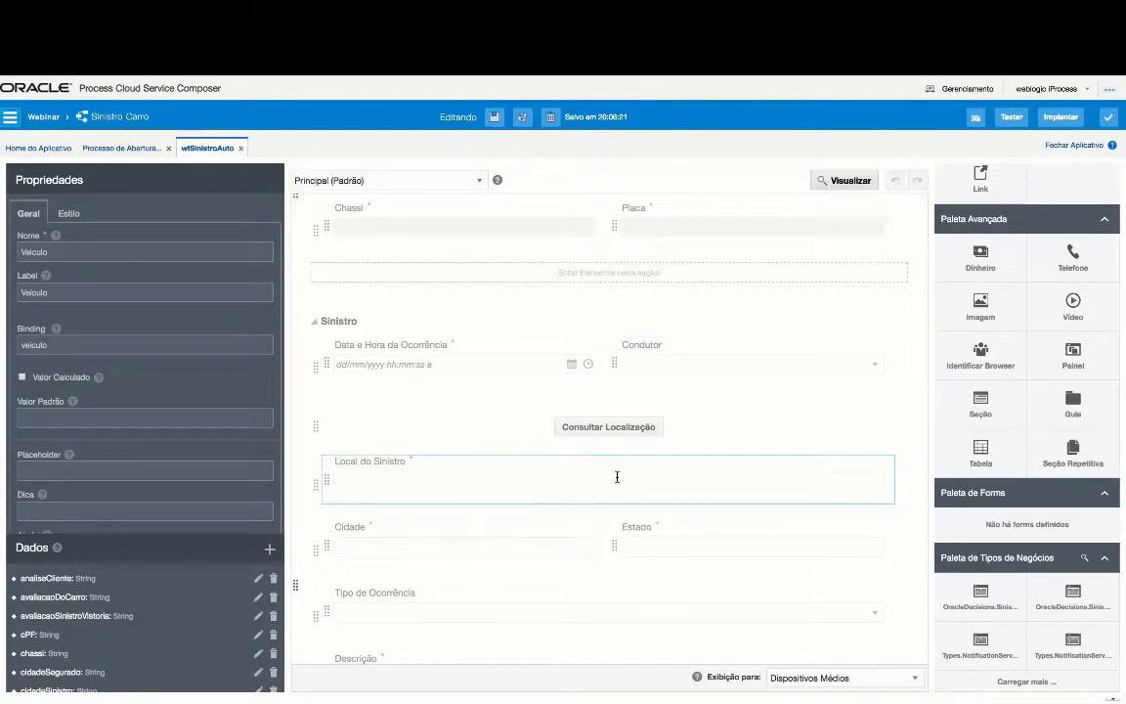
scroll(617, 477, up, 5)
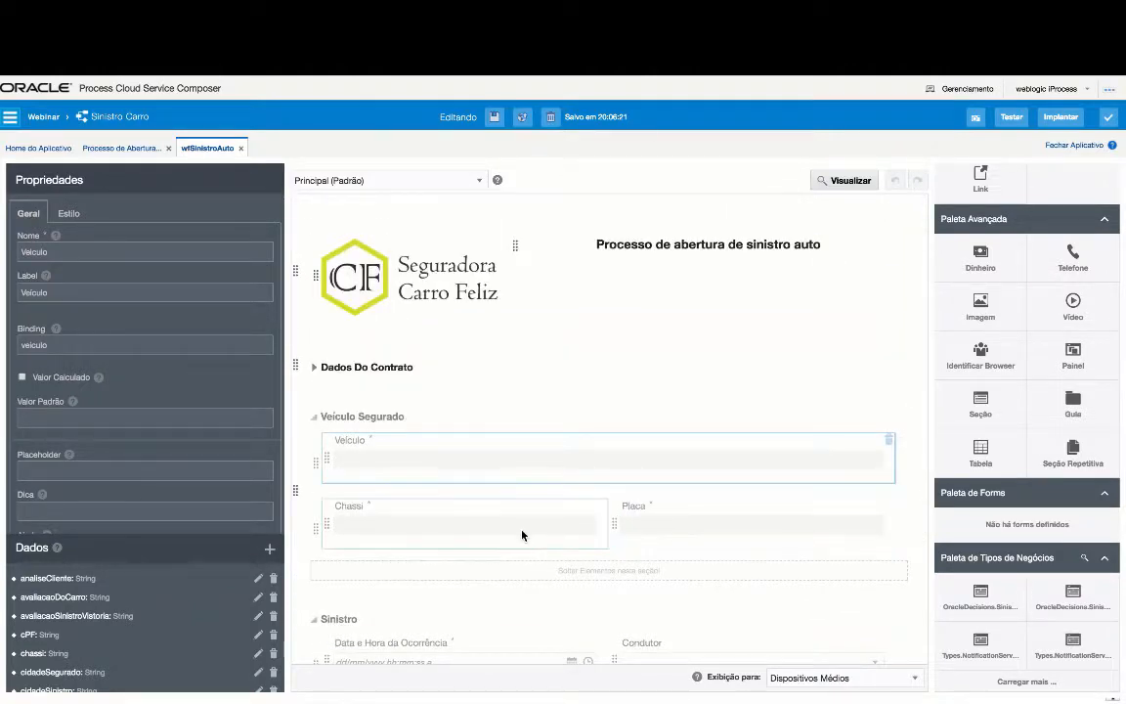
scroll(646, 542, down, 5)
scroll(682, 563, down, 1)
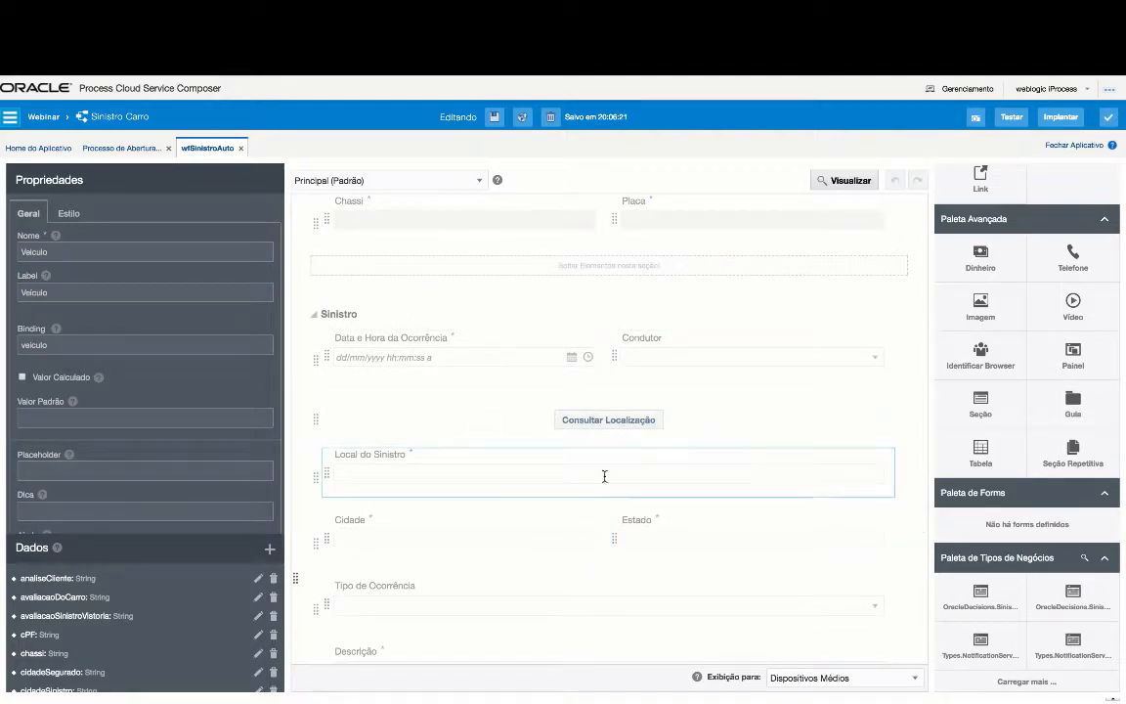
scroll(585, 495, down, 4)
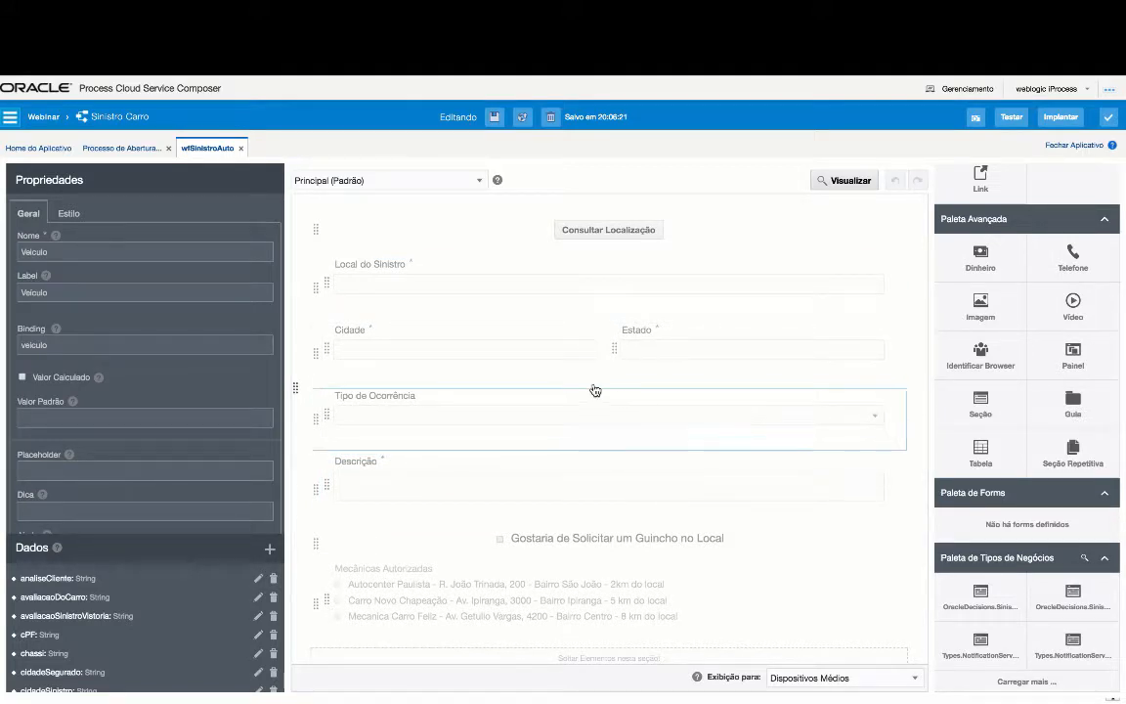
scroll(594, 388, up, 10)
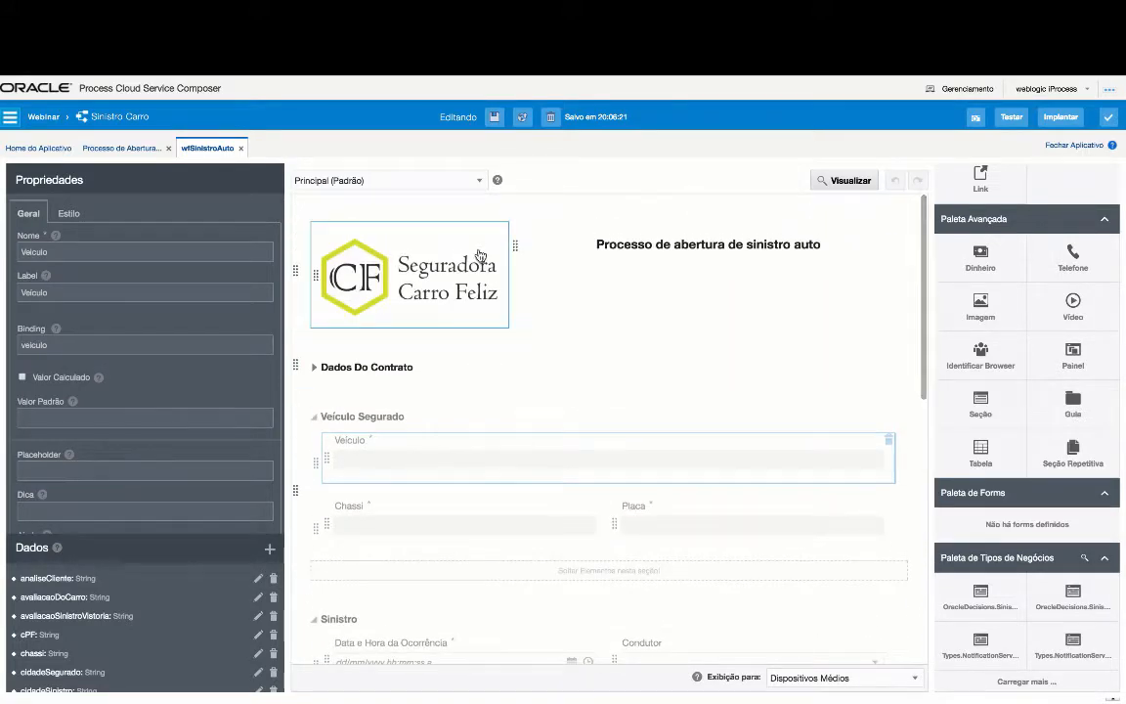
- Switch to the Mecanica presentation and expand Sinistro and Avaliação do Sinistro down to the parts list
click(479, 183)
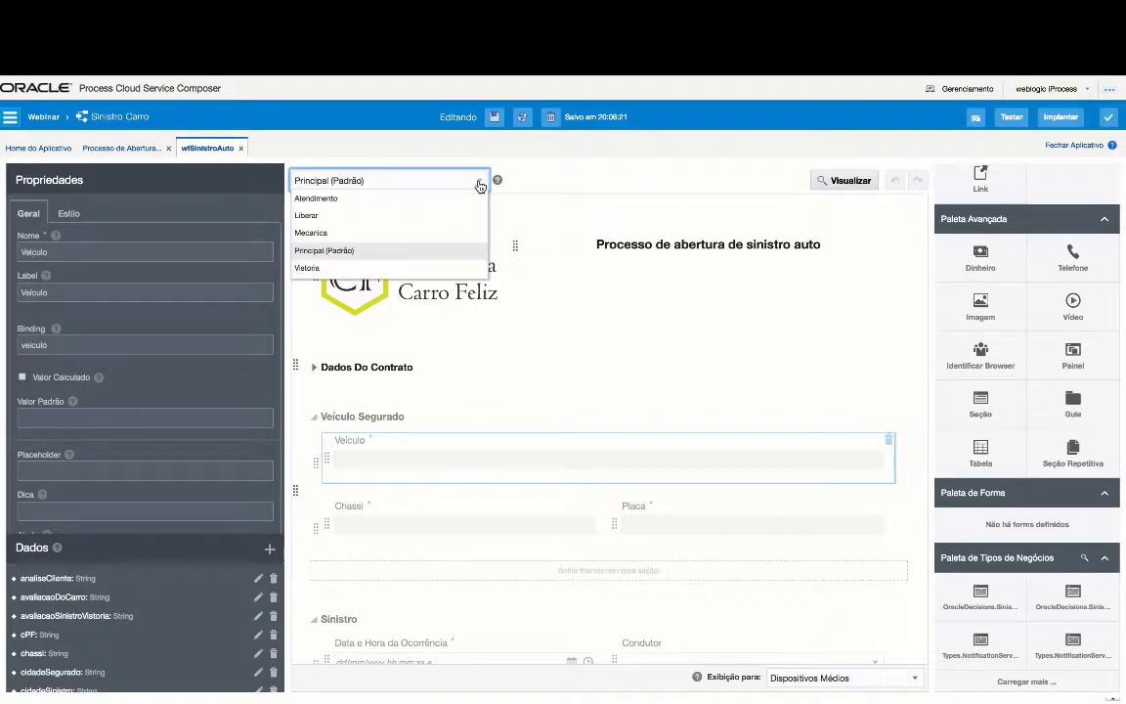
click(375, 235)
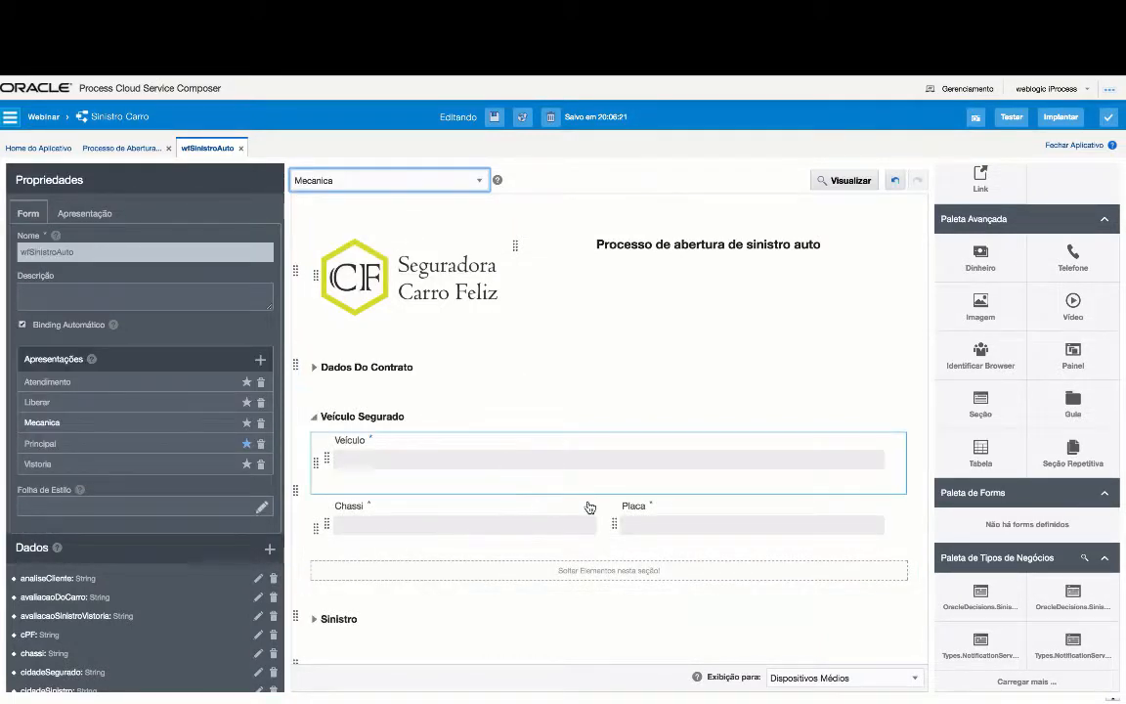
scroll(576, 475, down, 2)
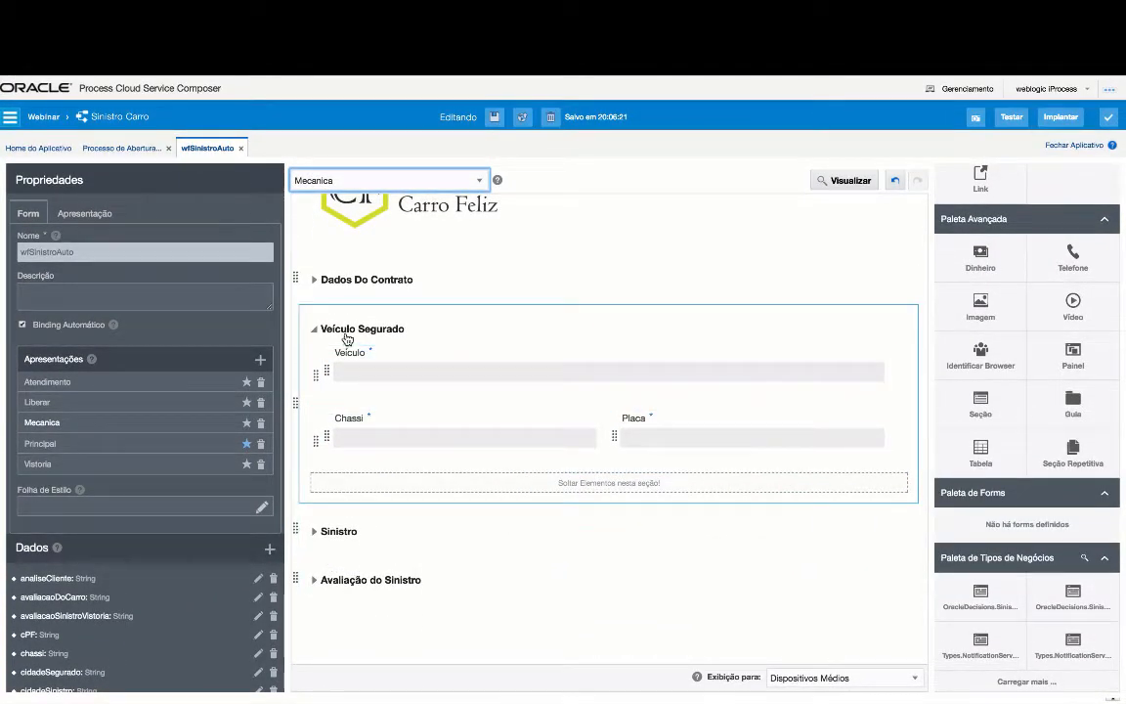
click(347, 531)
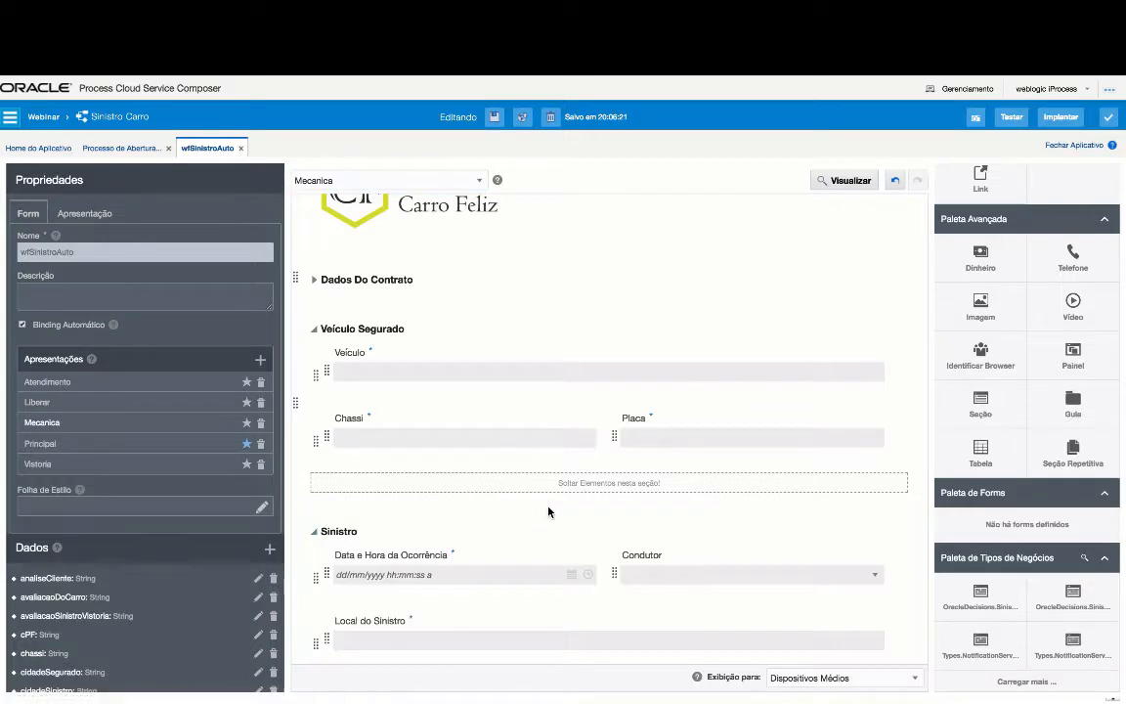
scroll(549, 512, down, 5)
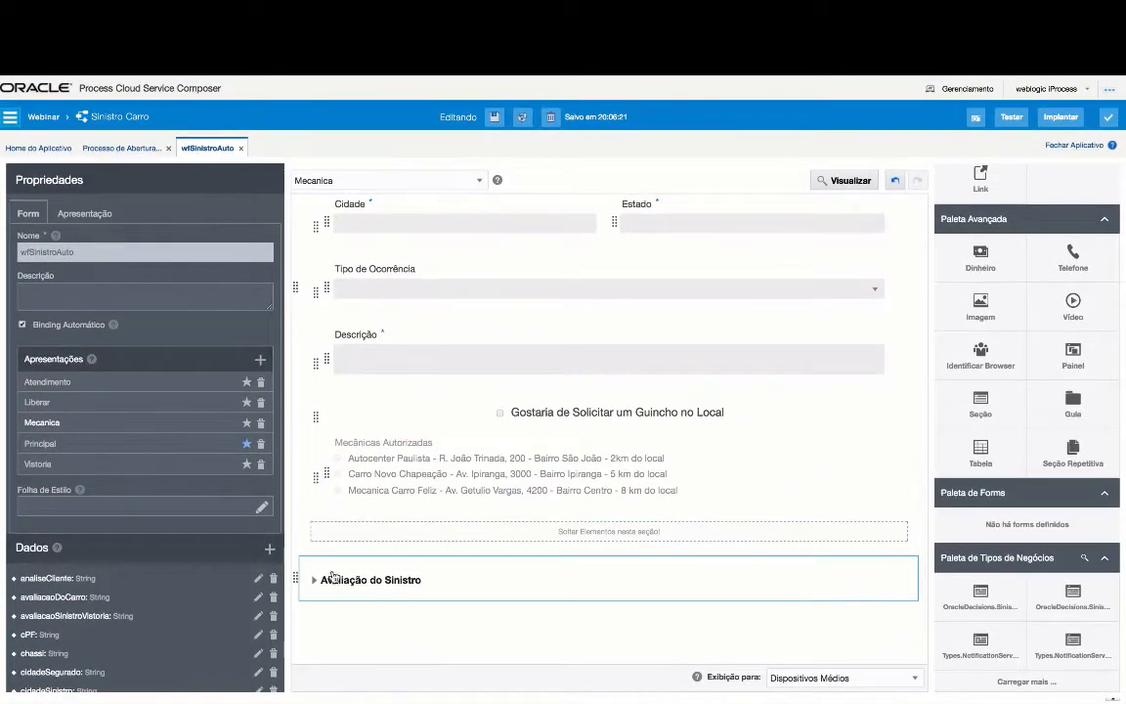
click(332, 579)
scroll(611, 526, down, 3)
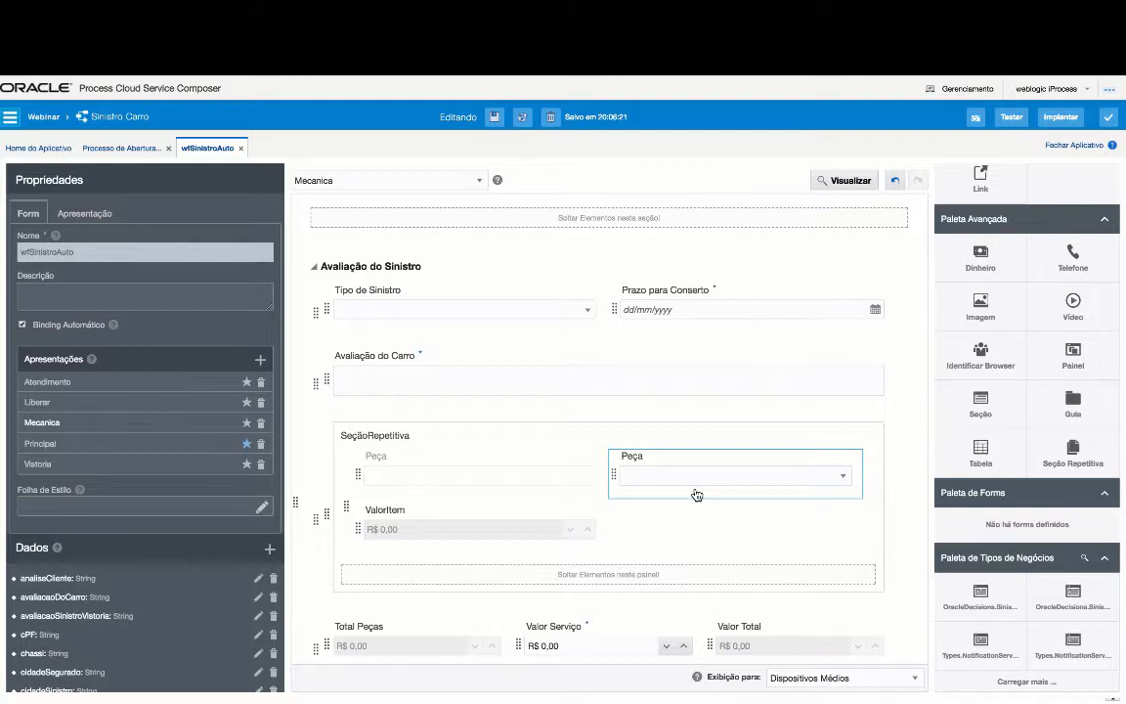
- Select the Valor Serviço field and view its properties down to the Na Alteração event
click(577, 640)
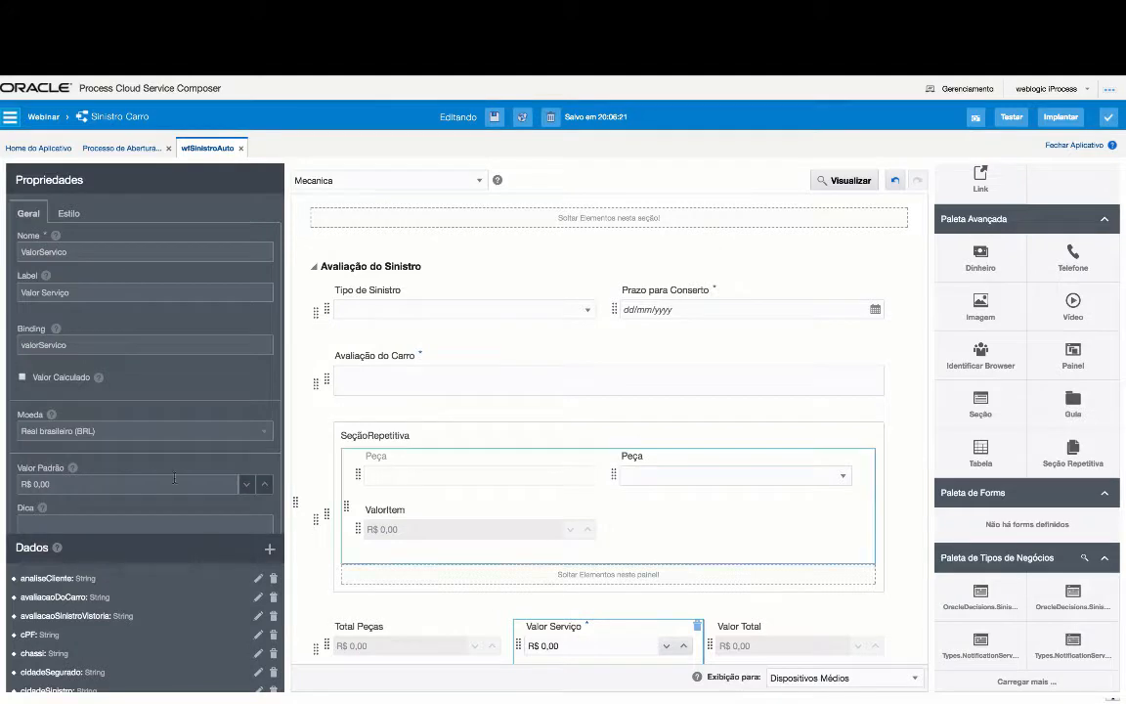
scroll(112, 444, down, 5)
scroll(107, 323, up, 3)
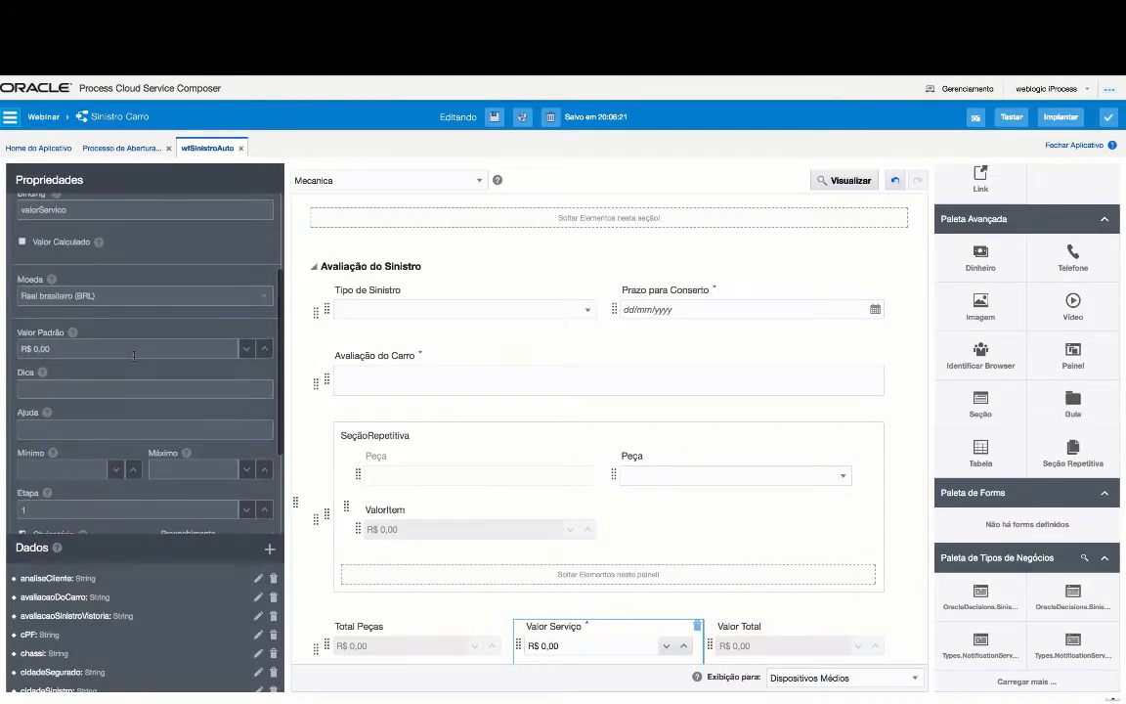
scroll(145, 328, down, 3)
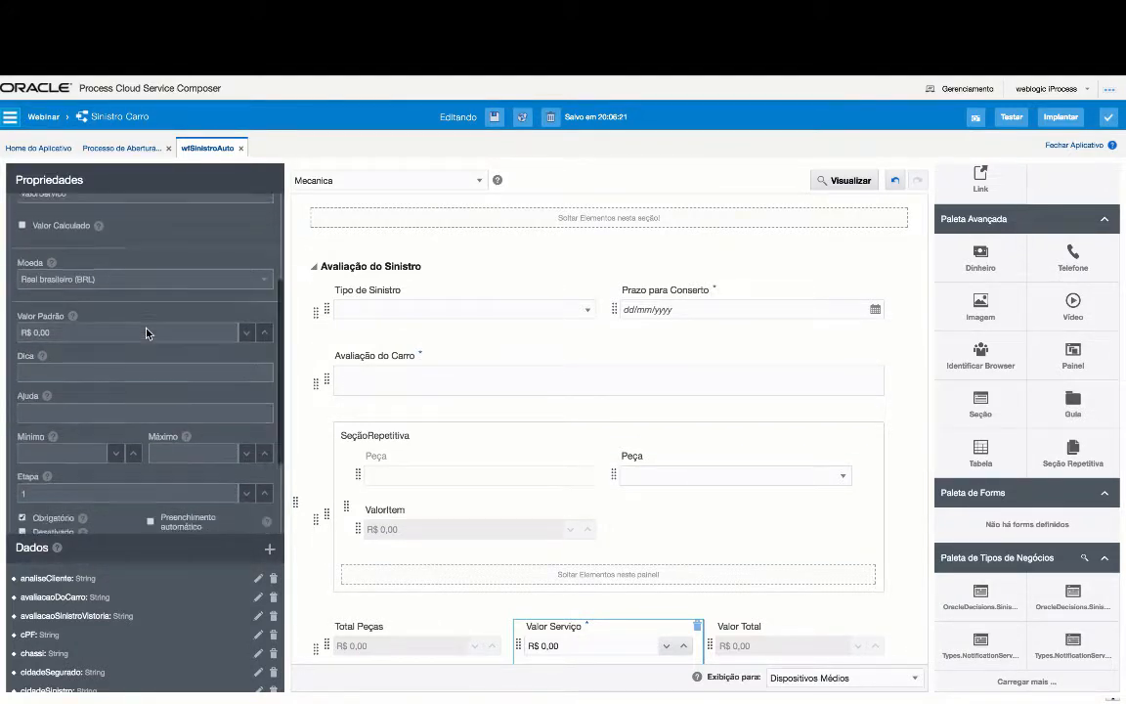
scroll(146, 331, down, 1)
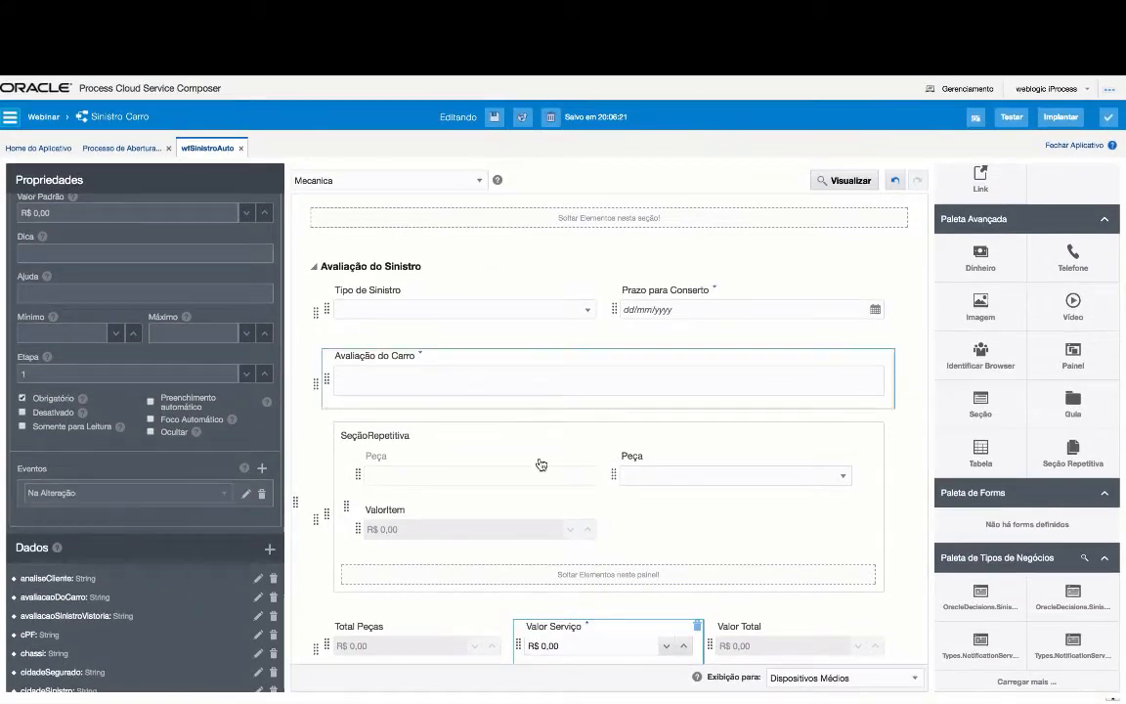
- Review the Na Alteração rule ValorTotal = TotalPecas + ValorServico and confirm it with OK
click(246, 493)
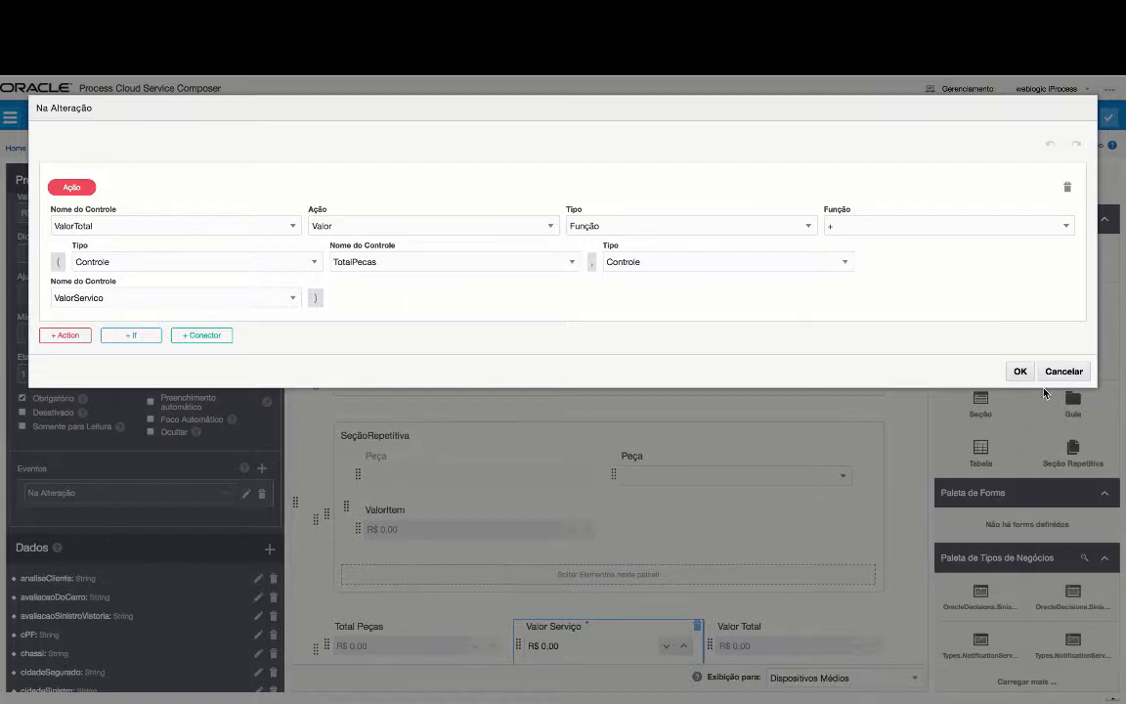
click(1018, 371)
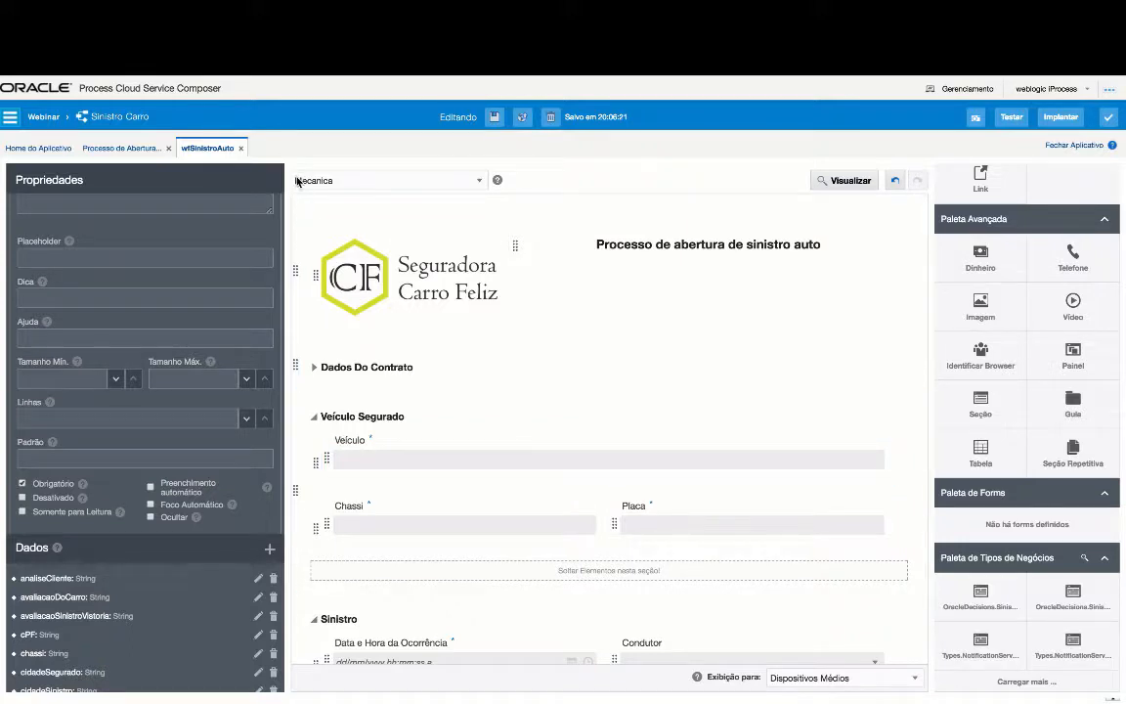
- Check the Sinistro section, then view the Avaliação do Carro field's settings and its required checkbox
scroll(542, 432, down, 3)
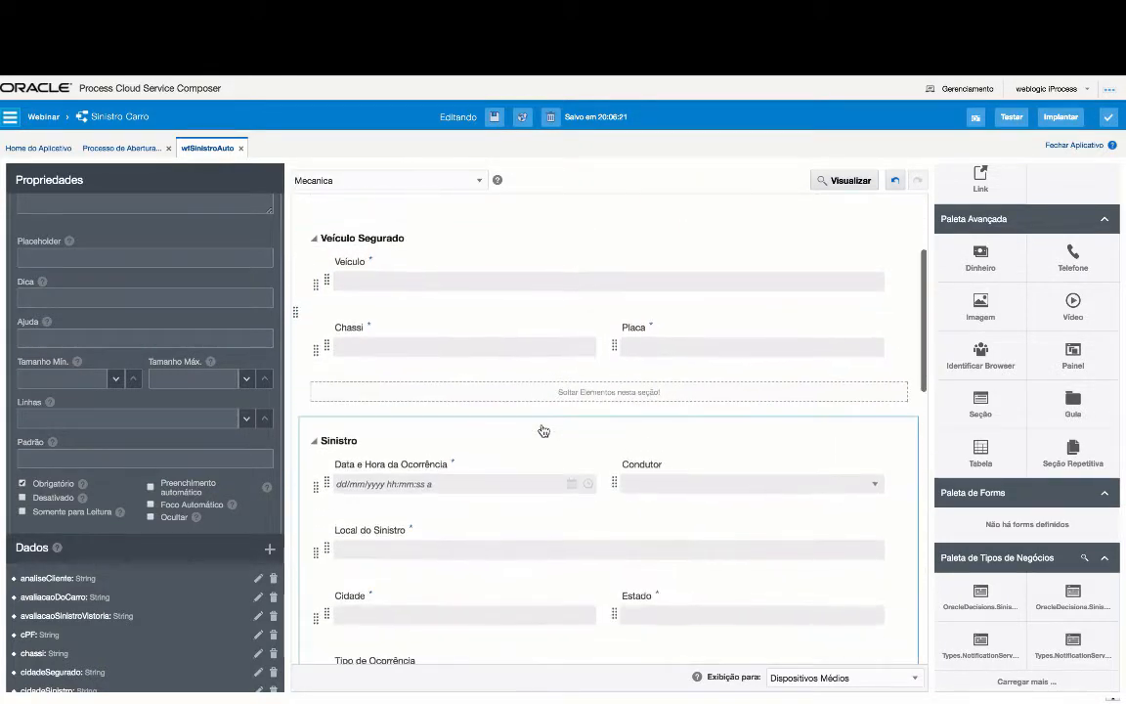
scroll(575, 586, down, 4)
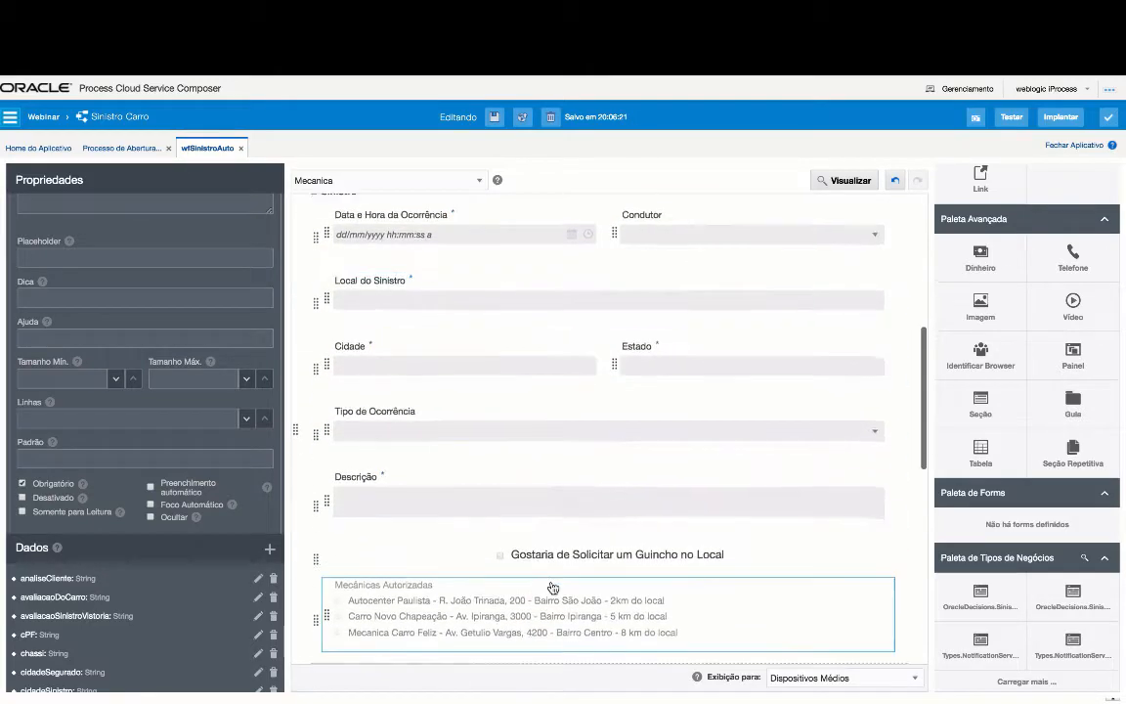
scroll(613, 436, down, 3)
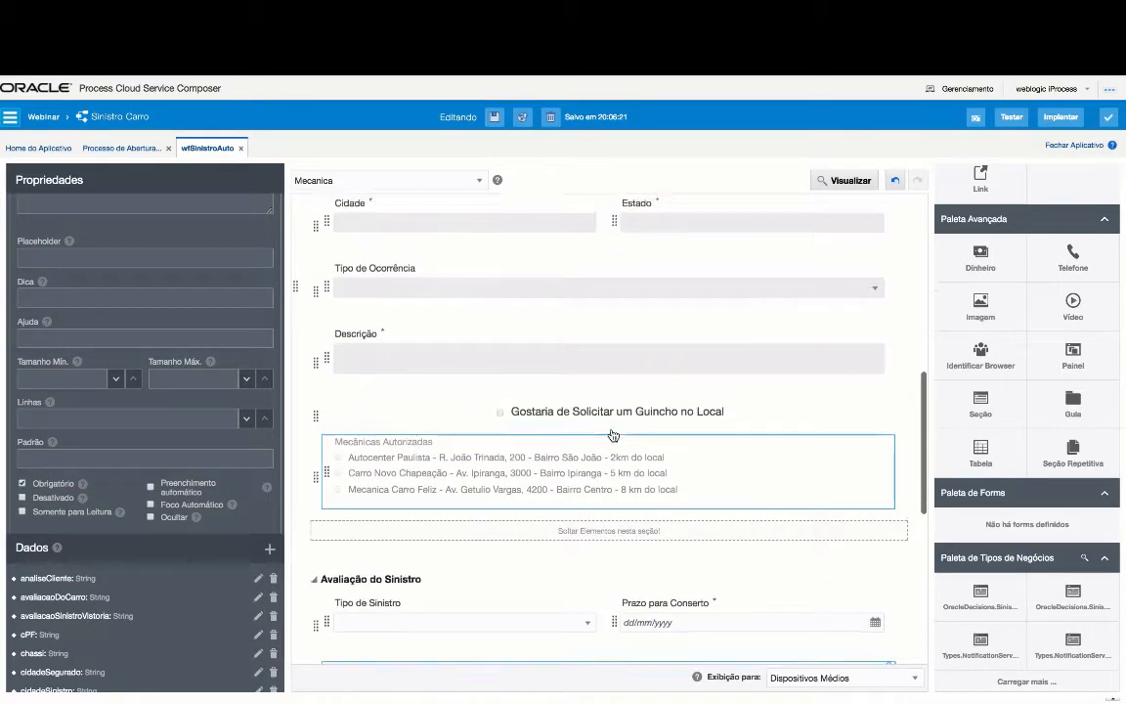
scroll(611, 433, up, 5)
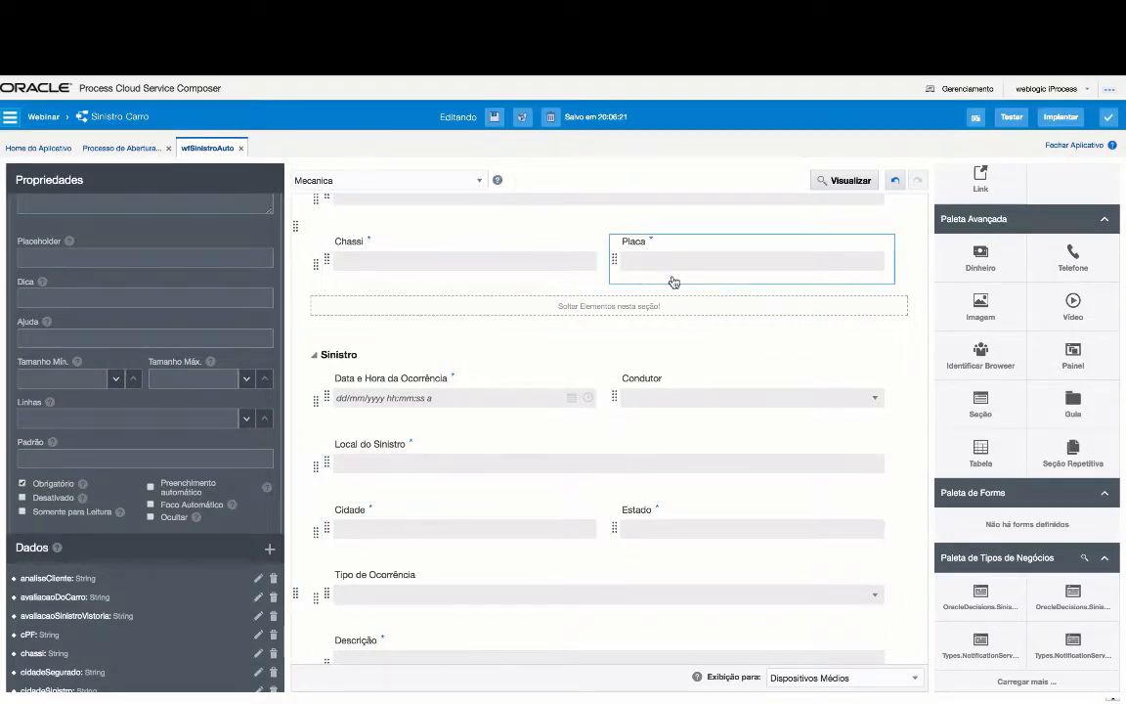
click(676, 488)
scroll(676, 488, down, 5)
scroll(677, 488, down, 4)
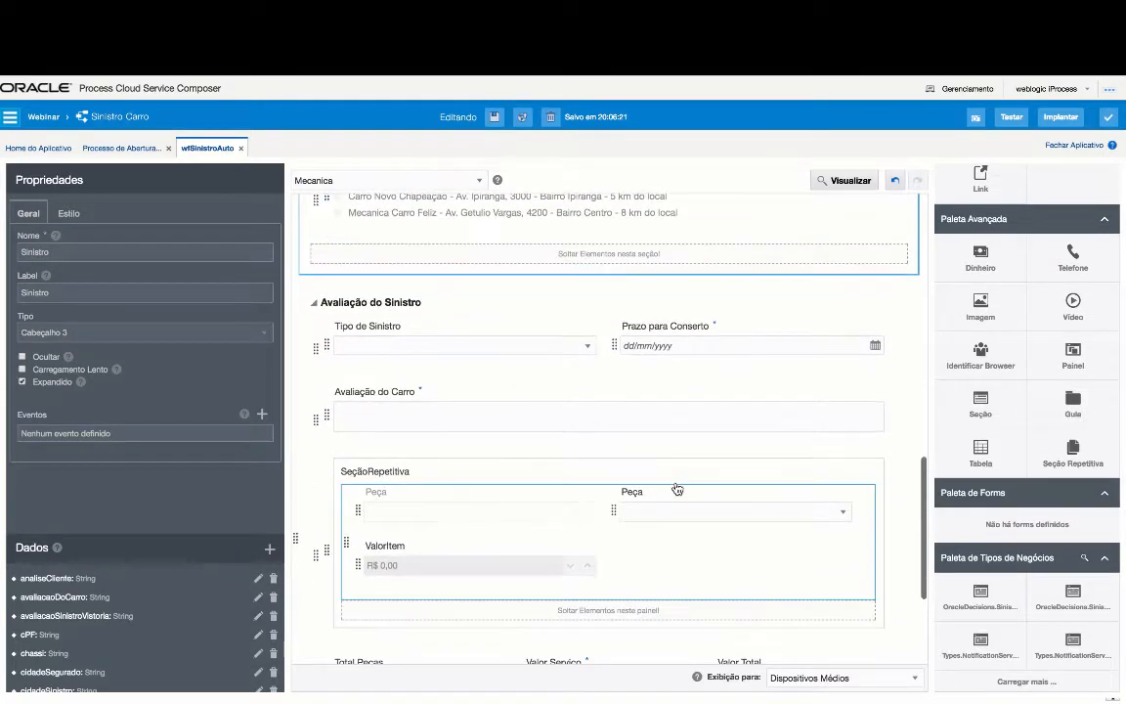
click(422, 395)
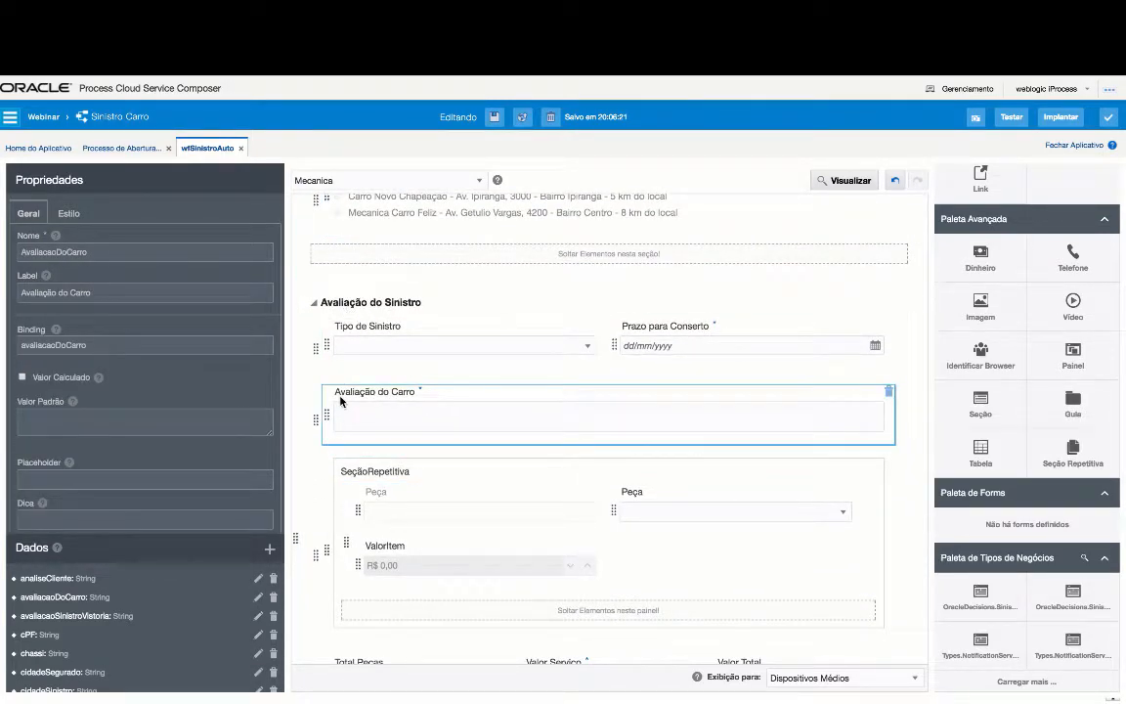
scroll(246, 408, down, 5)
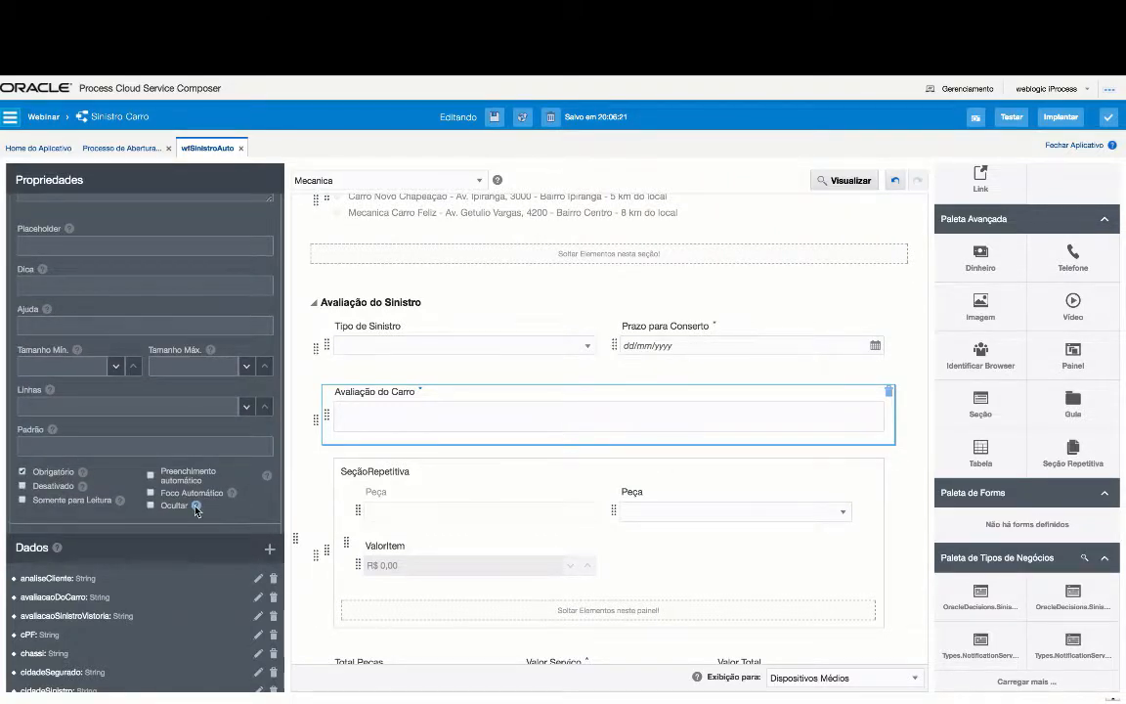
mouse_move(196, 510)
- Inspect the required, disabled Avaliação do Carro field in the Vistoria presentation, then return to Processo de Abertura
click(453, 182)
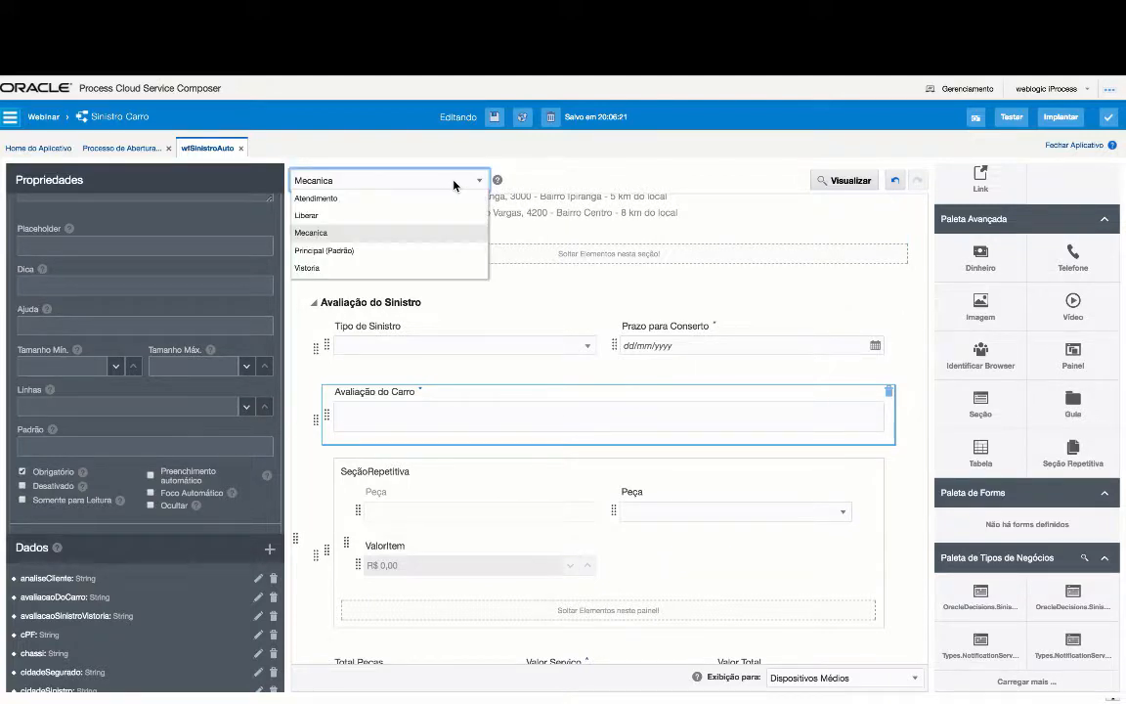
click(404, 270)
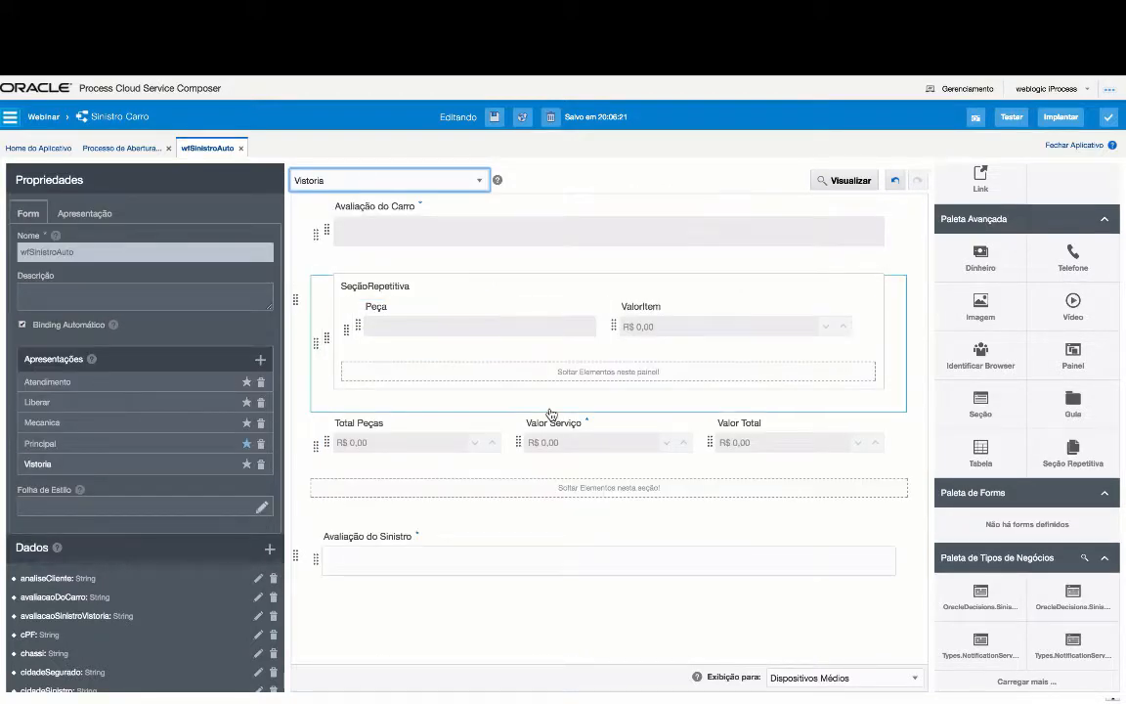
scroll(548, 414, up, 3)
click(430, 345)
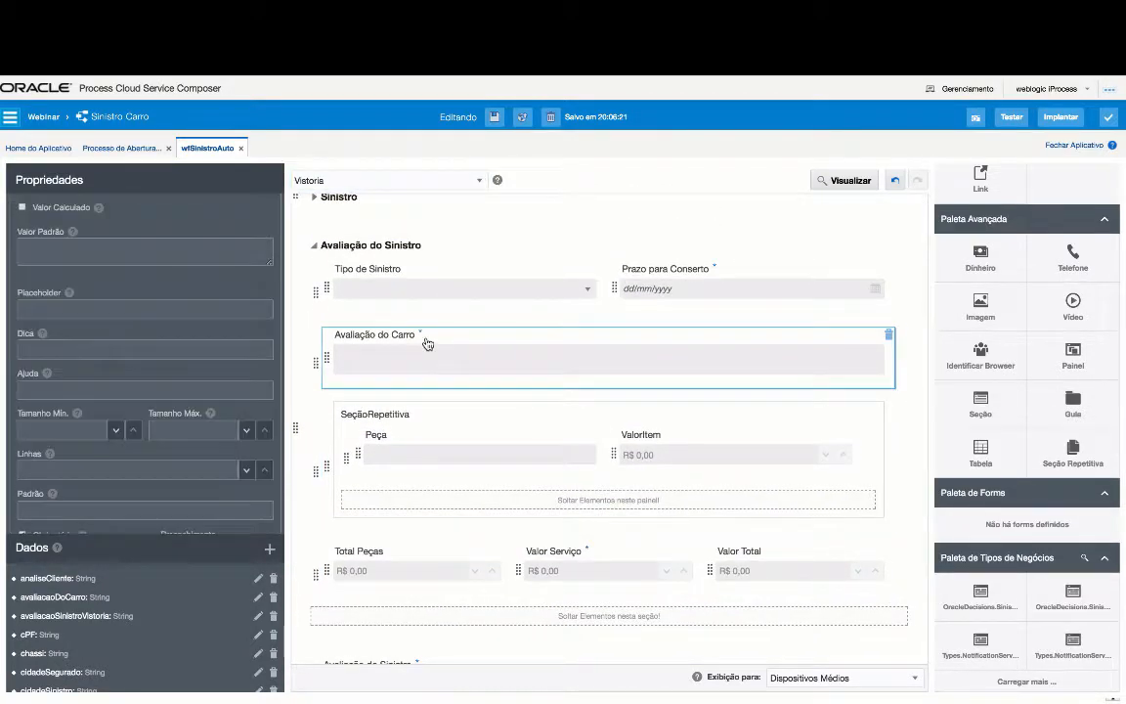
scroll(222, 388, down, 3)
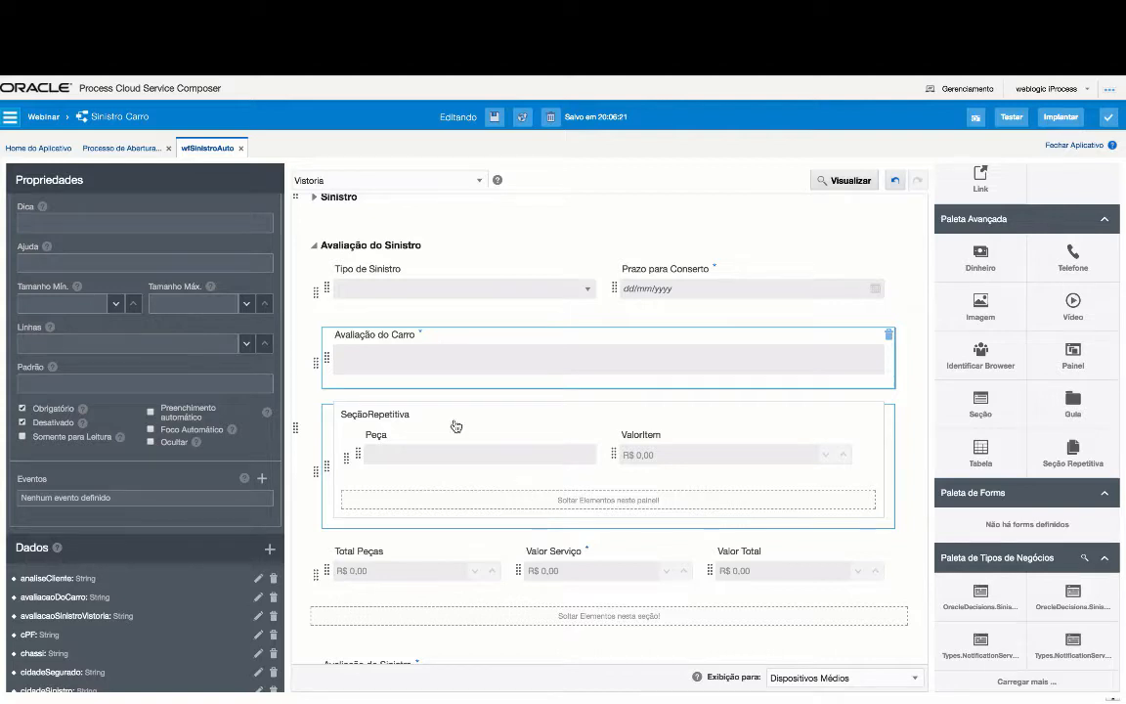
click(112, 150)
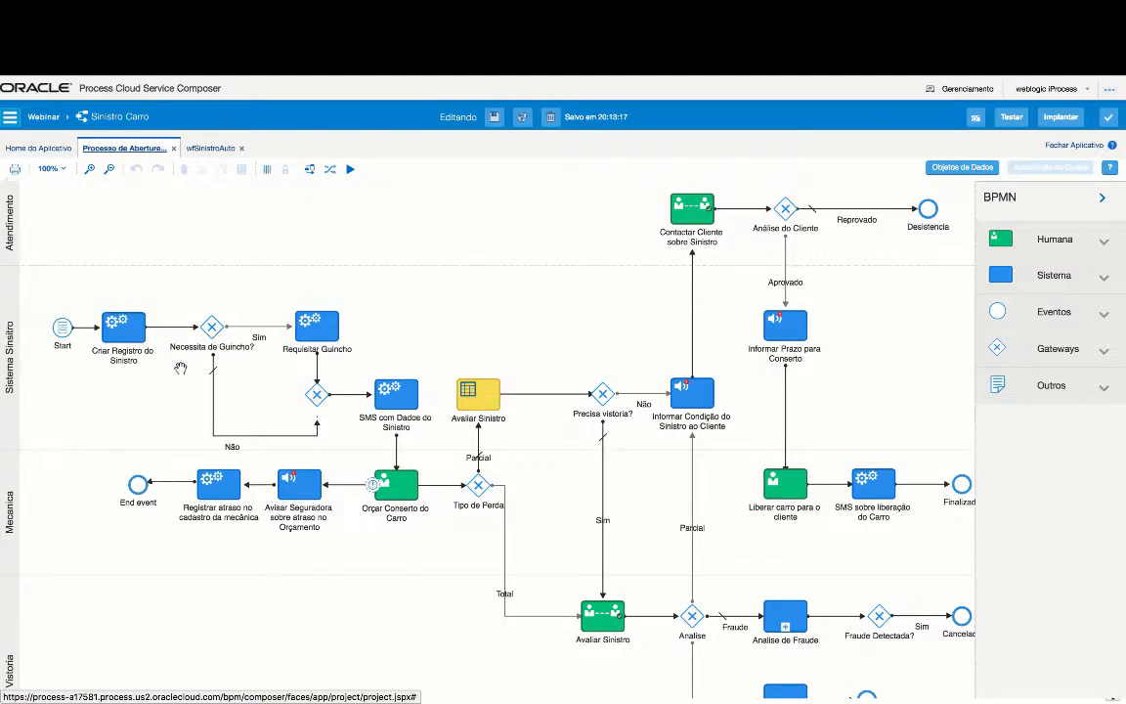
- Inspect the Sim flow's guincho condition and the SMS com Dados do Sinistro sendSMS service call
click(259, 330)
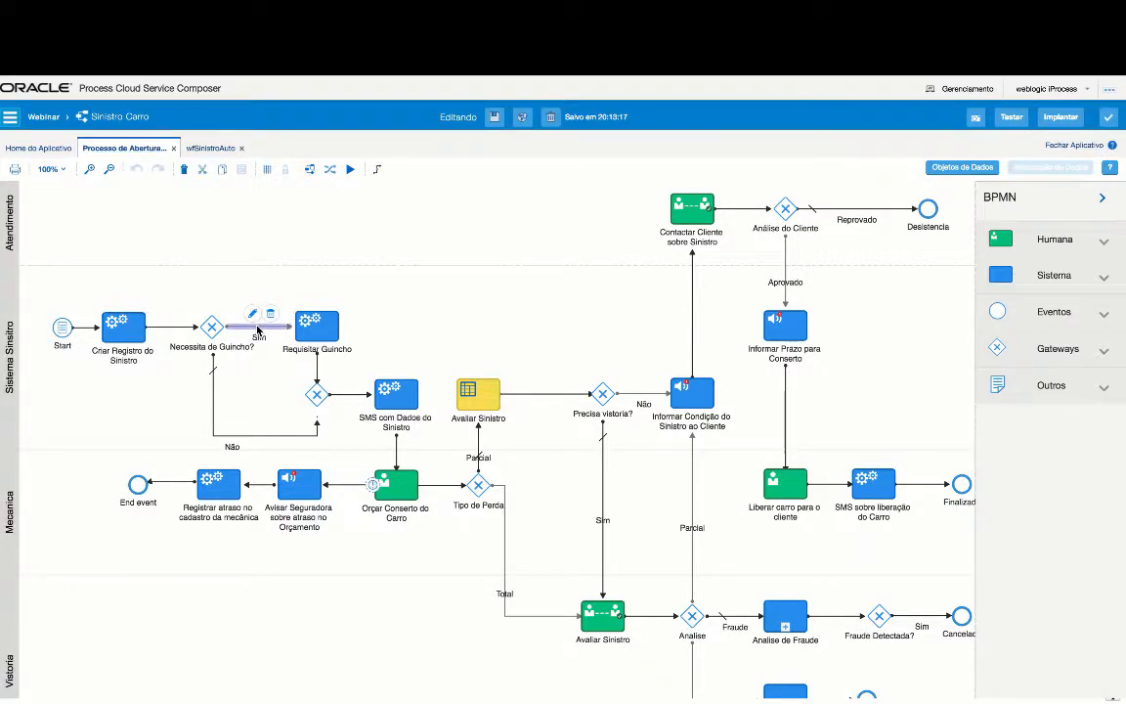
click(253, 316)
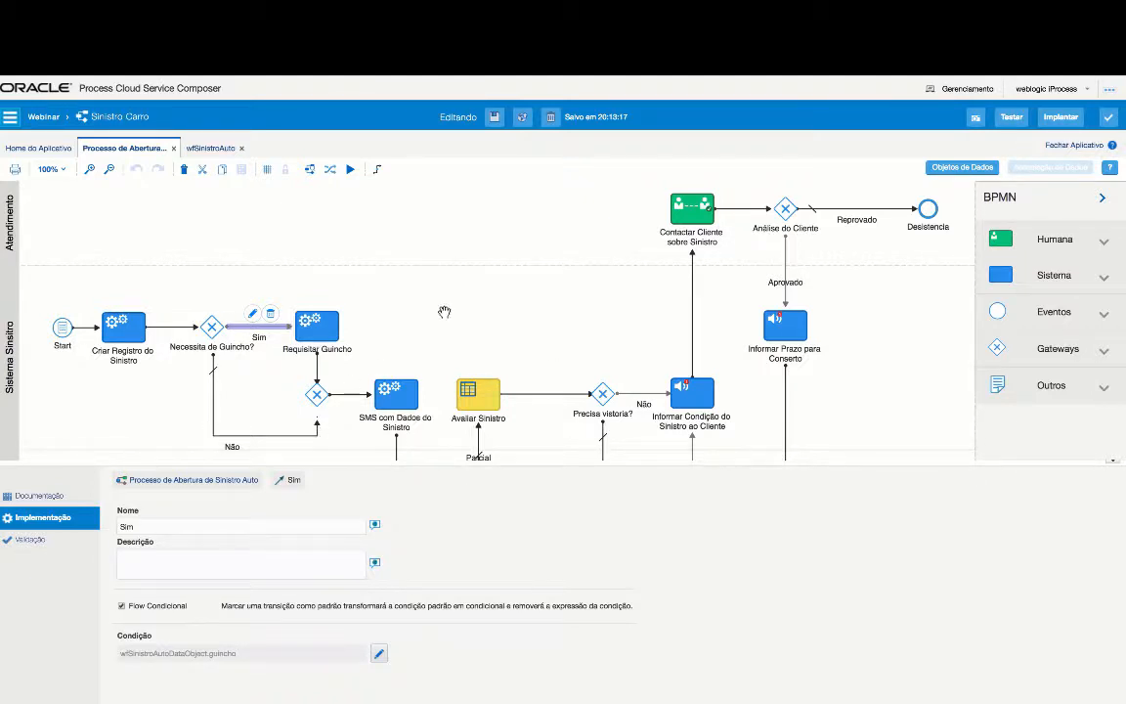
click(397, 394)
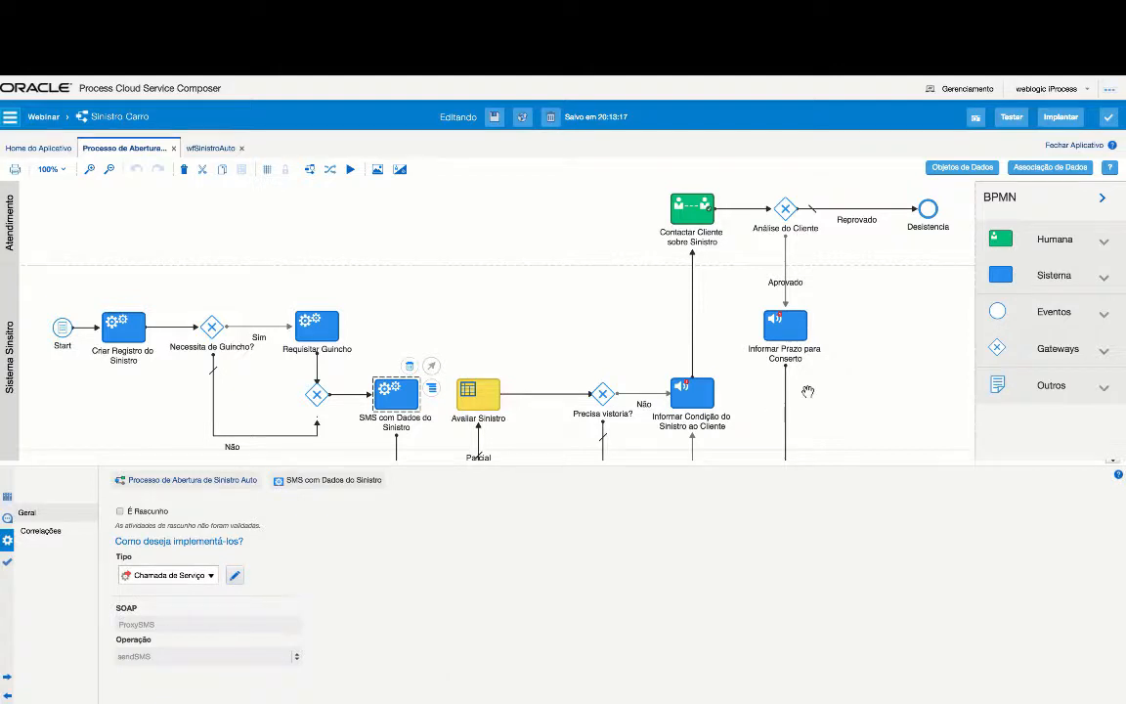
- Open the SMS task's data associations and the message expression in the expression editor
click(1067, 168)
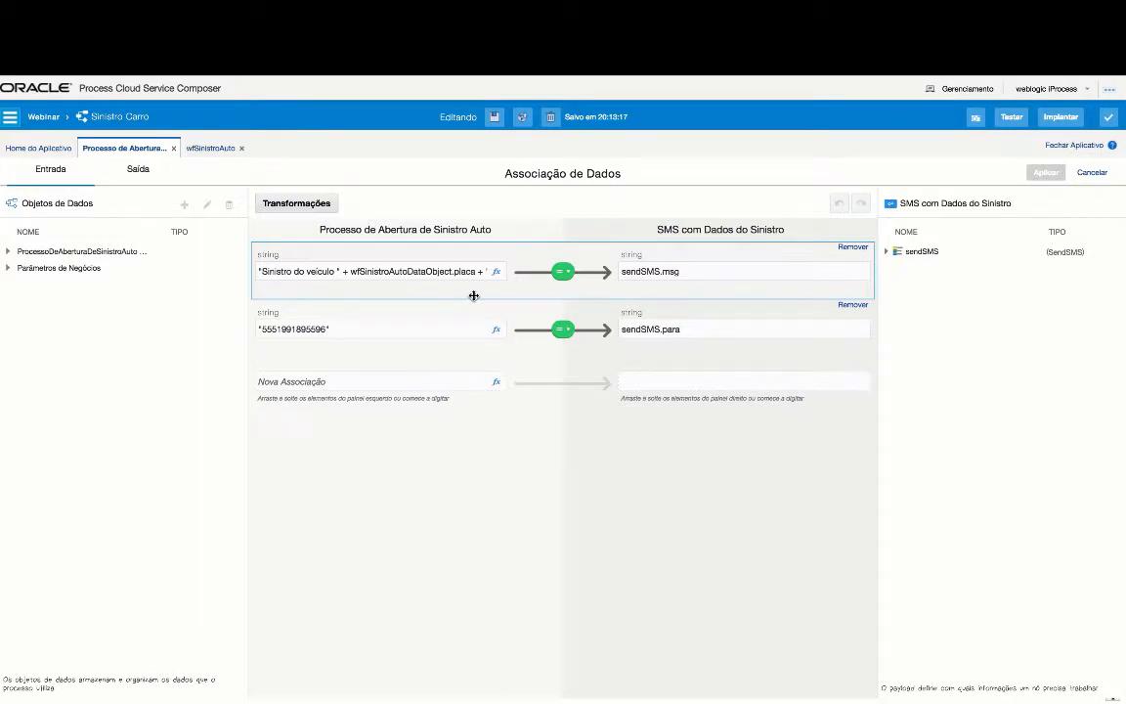
double_click(722, 273)
click(487, 273)
click(497, 274)
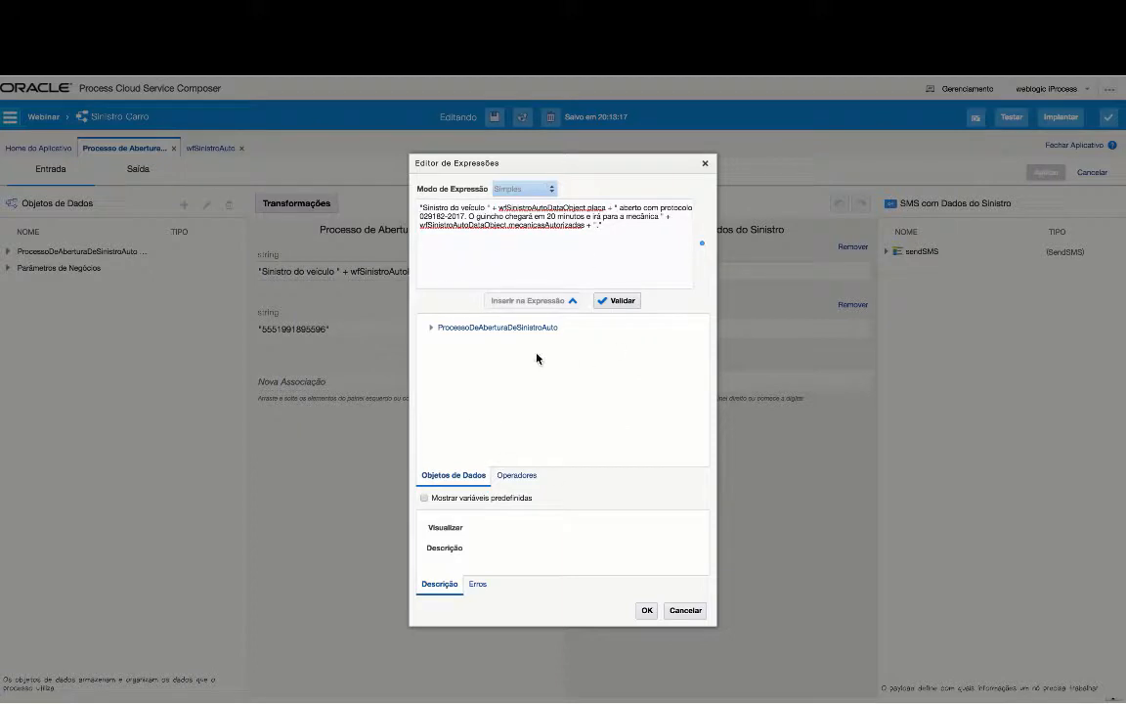
- Browse the wfSinistroAutoDataObject fields and arithmetic operators, then close the editor without changes
click(431, 328)
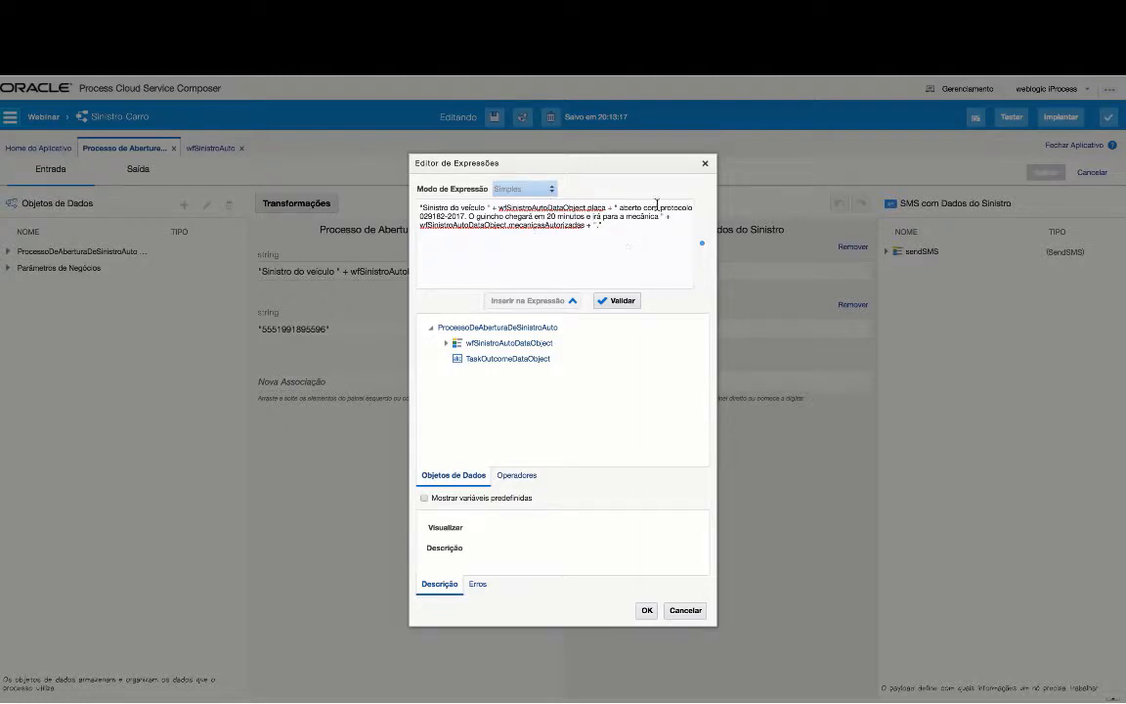
click(613, 233)
click(446, 343)
click(516, 477)
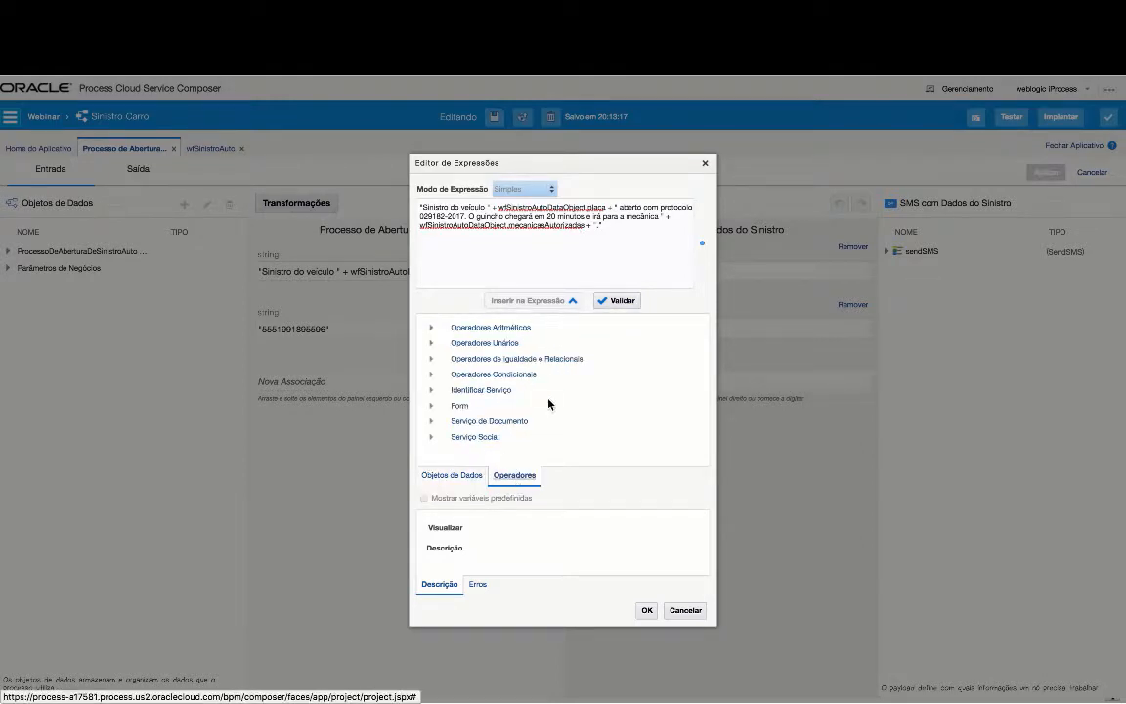
click(434, 330)
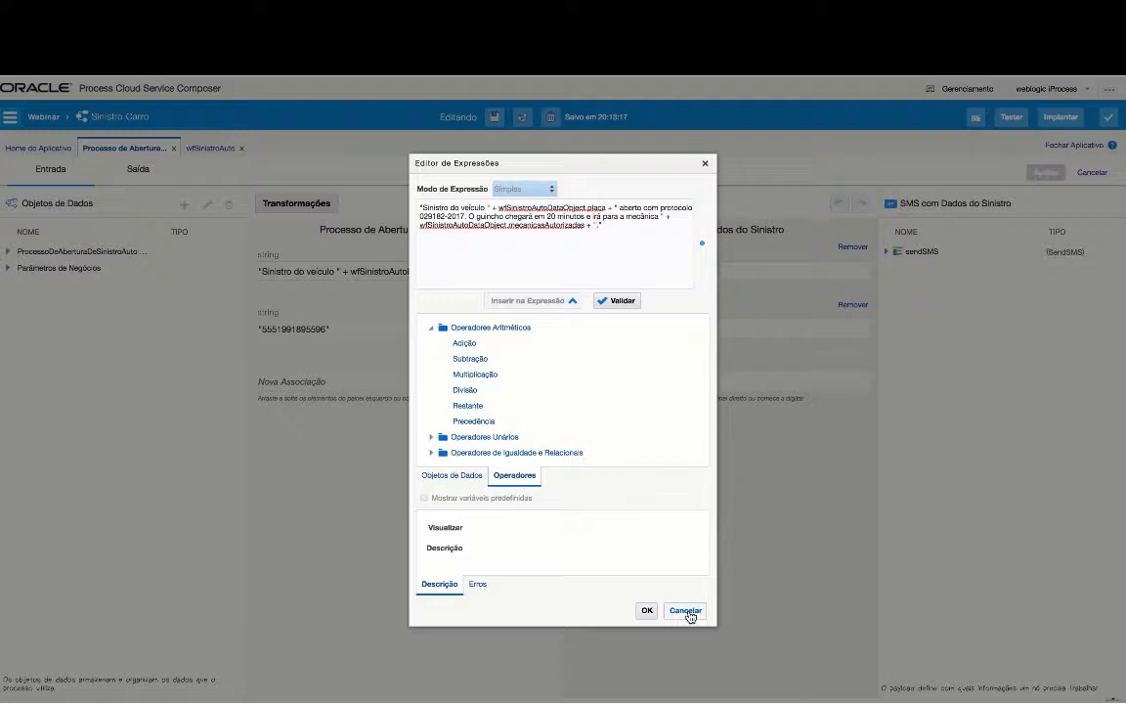
click(688, 614)
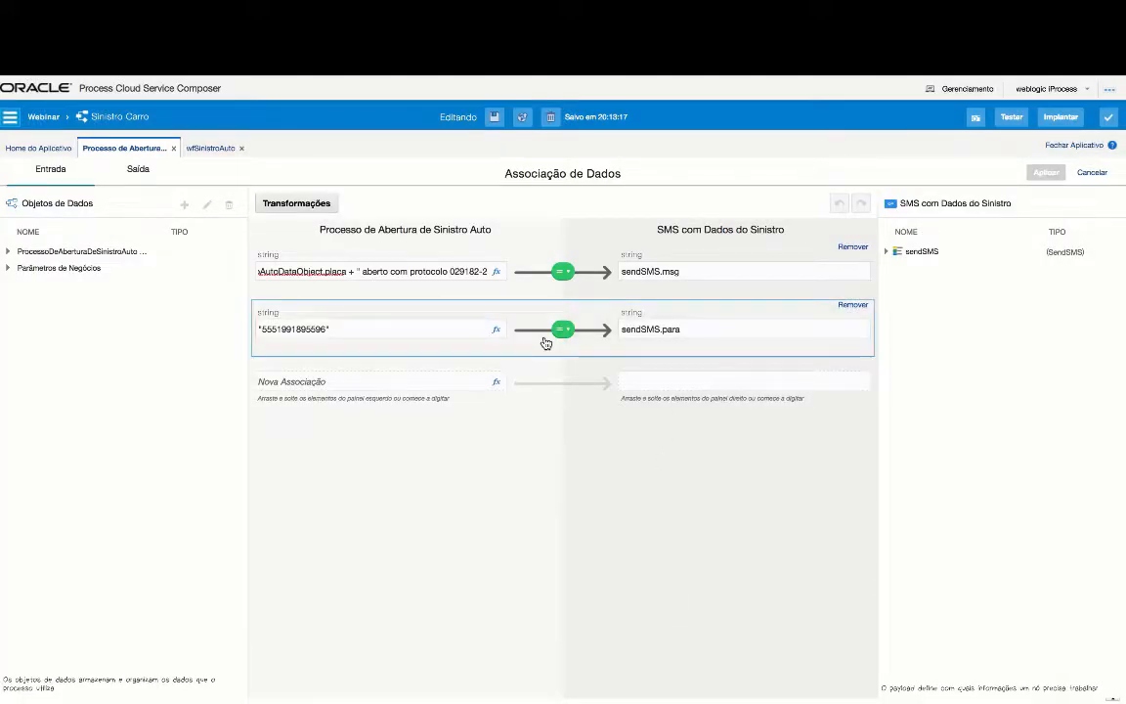
- Check the recipient phone number expression, cancel the data associations, and return to the Sinistro Carro home
click(301, 330)
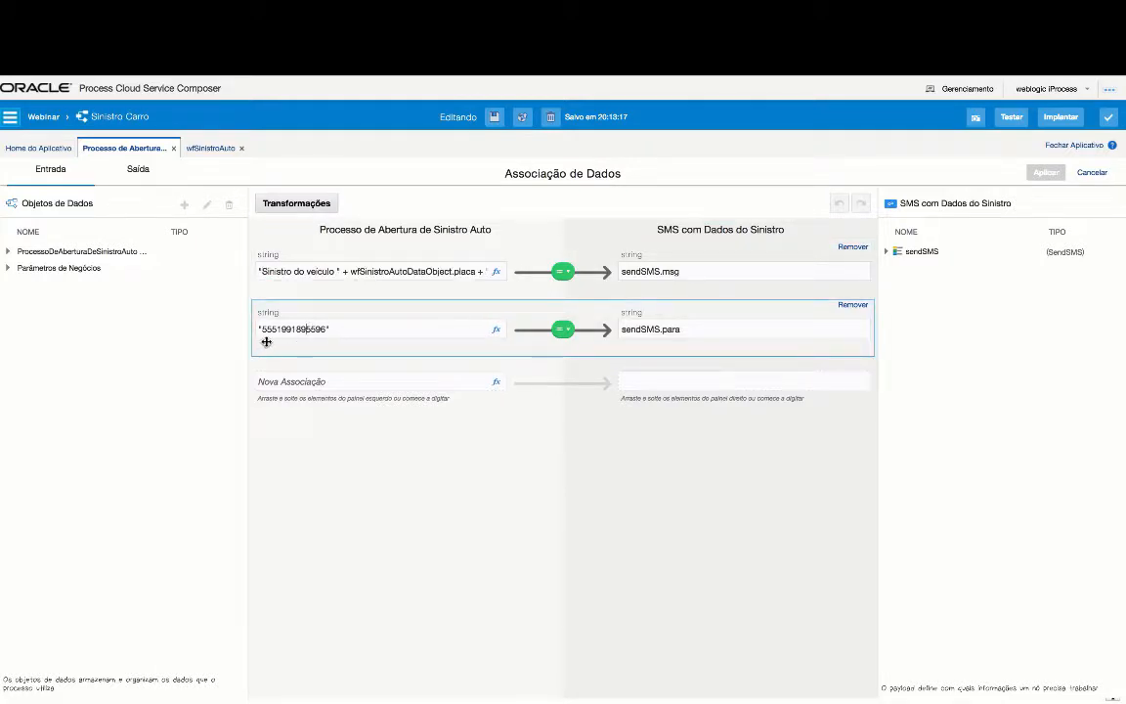
click(439, 326)
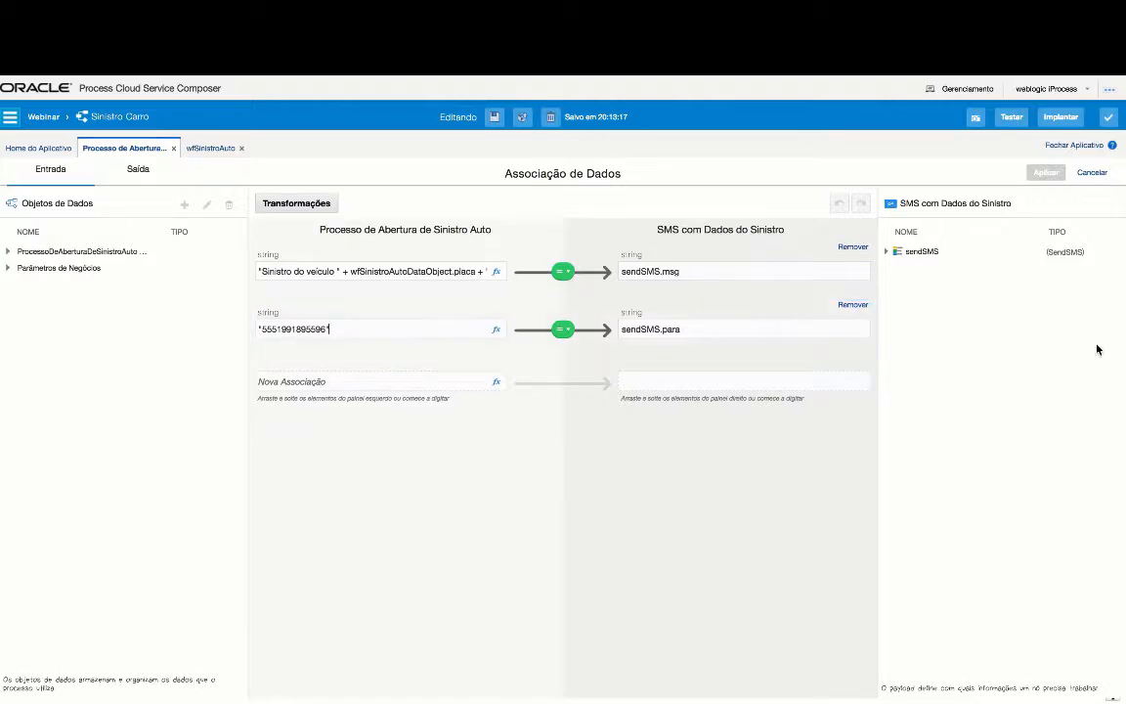
click(1097, 174)
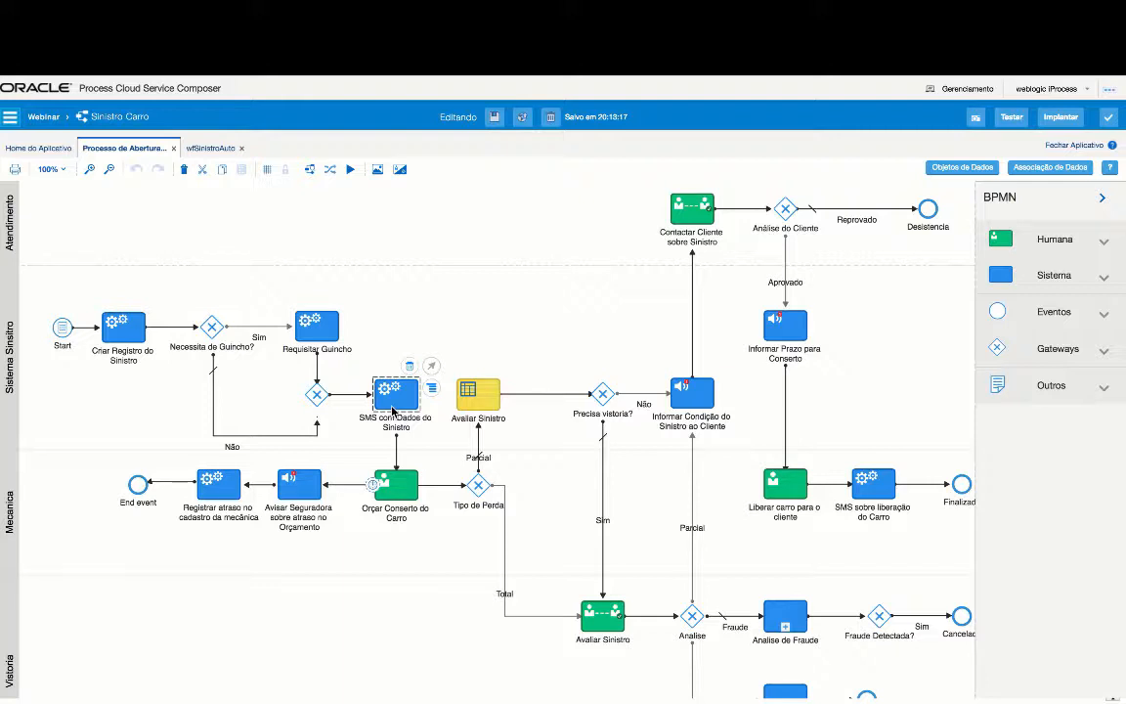
click(44, 149)
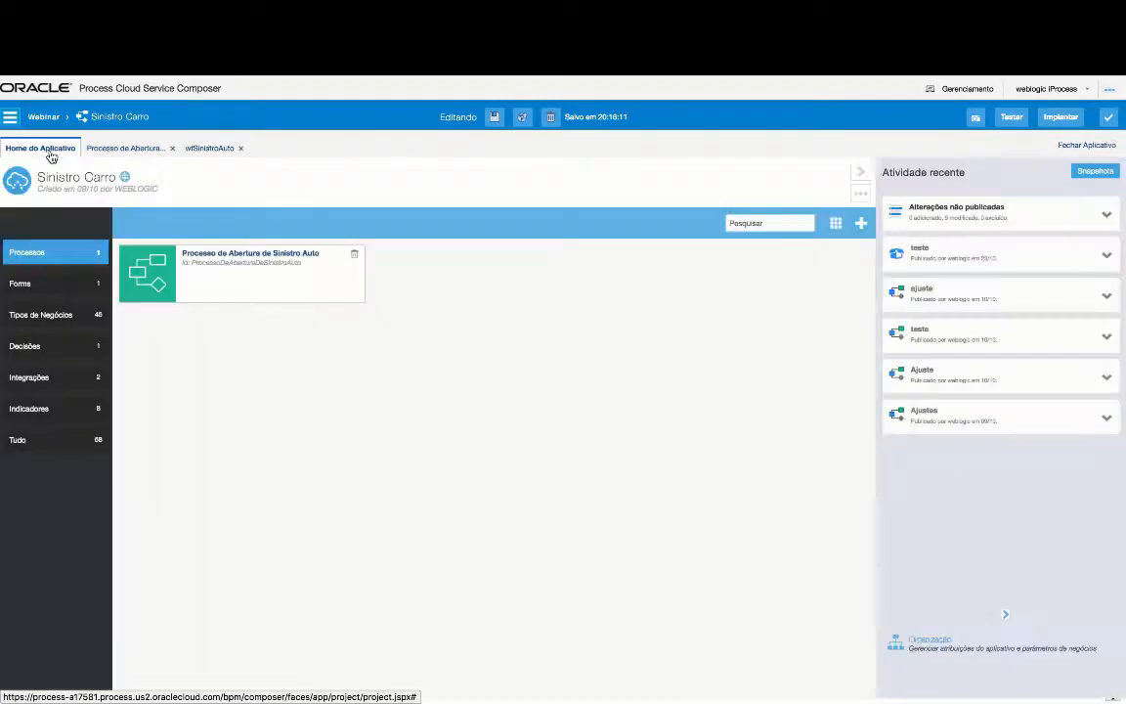
click(51, 388)
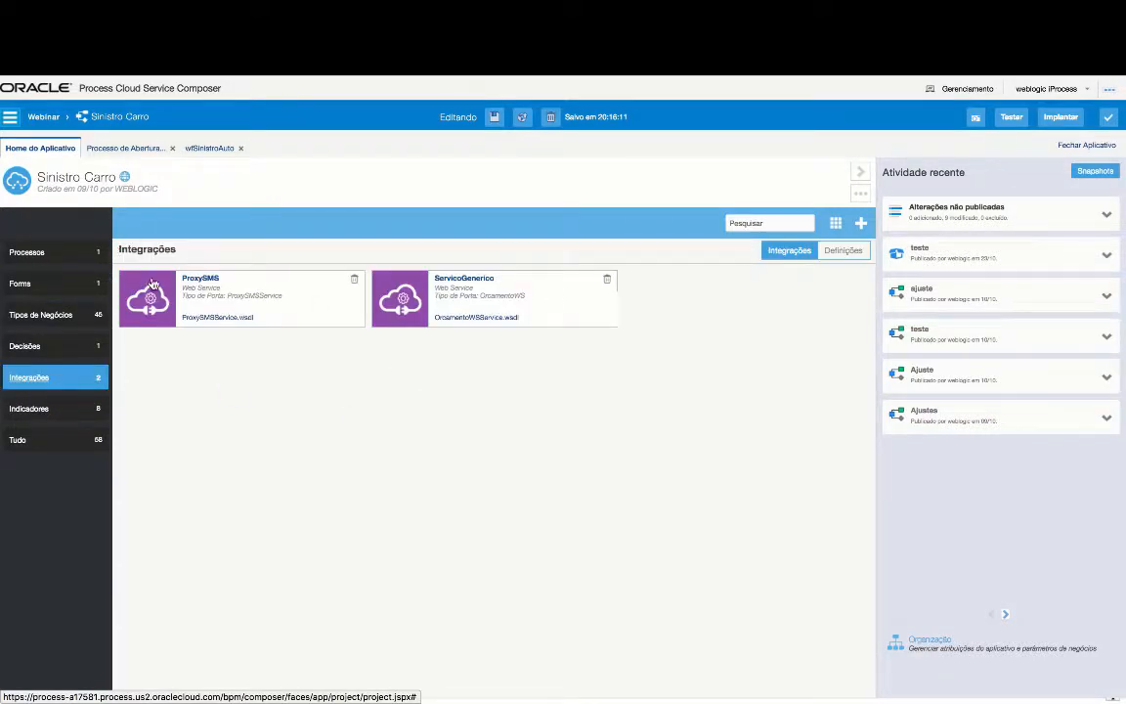
click(200, 280)
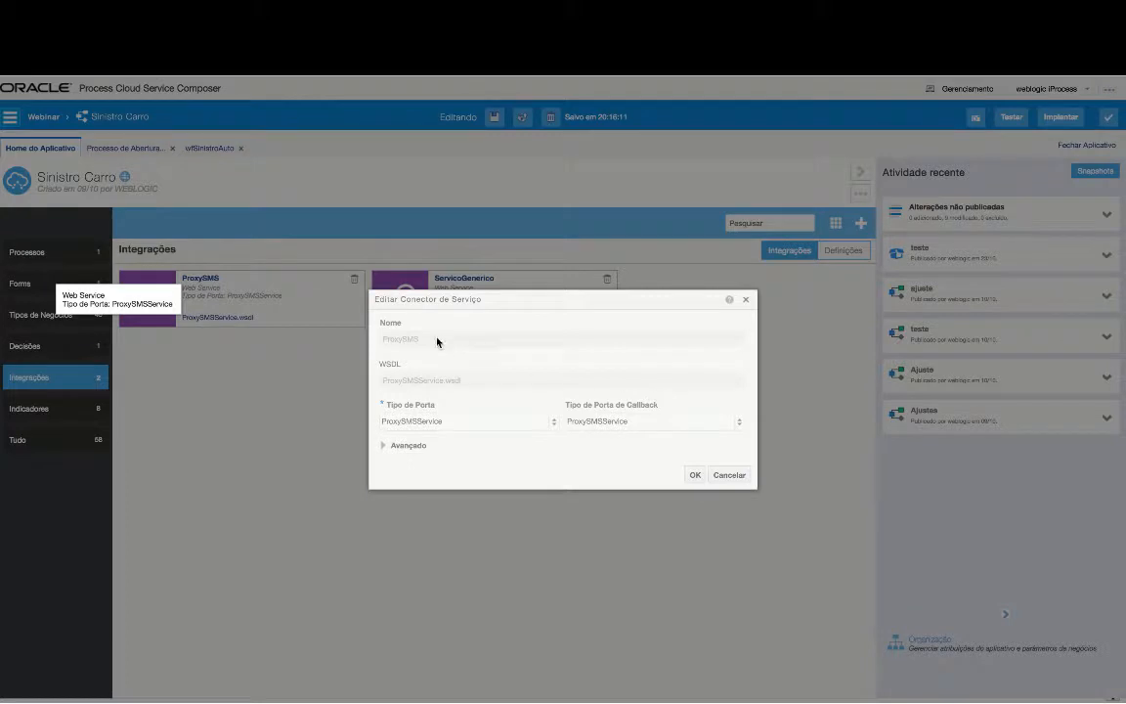
click(382, 447)
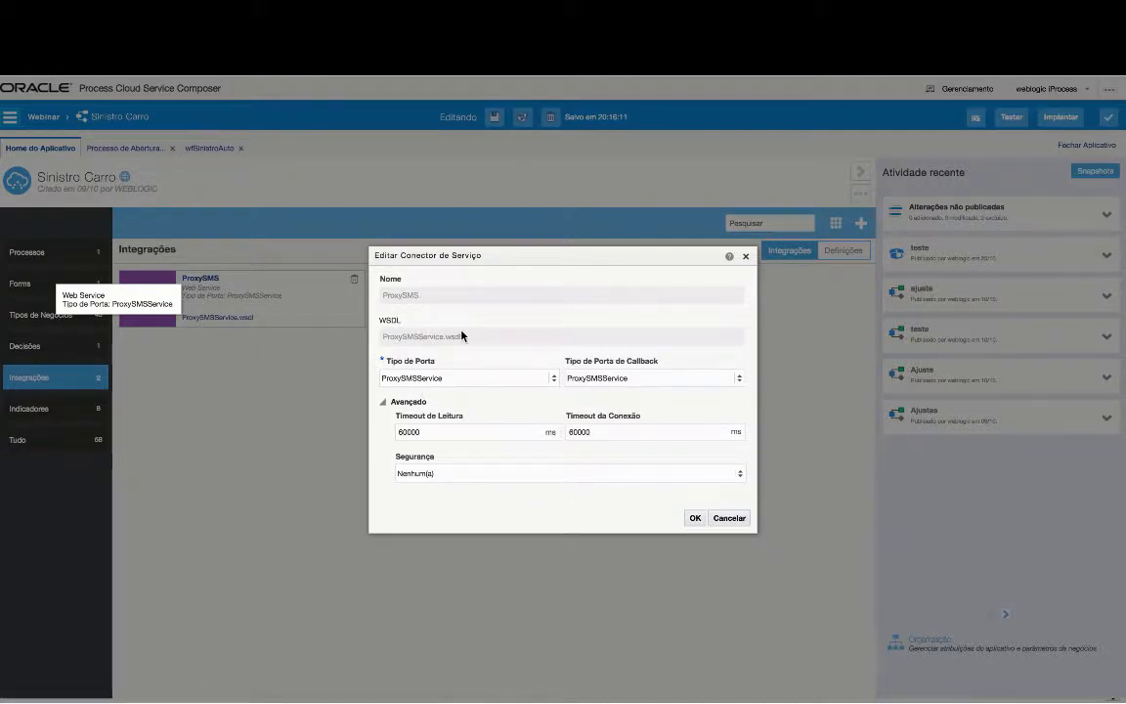
click(732, 518)
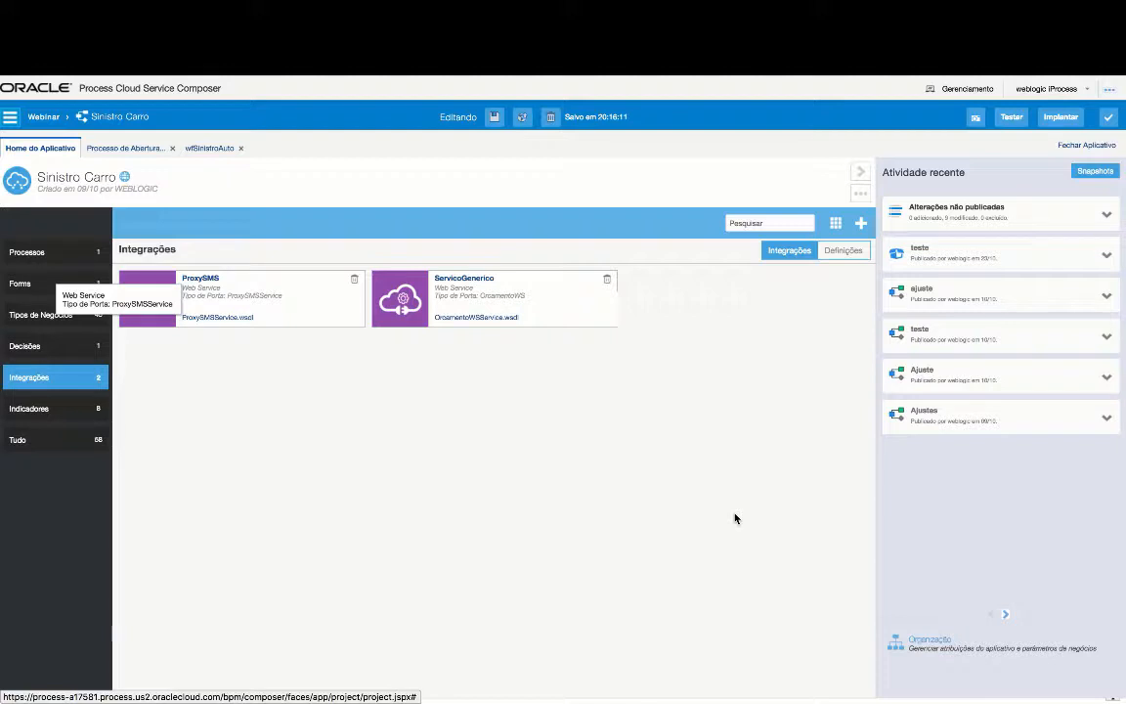
click(138, 150)
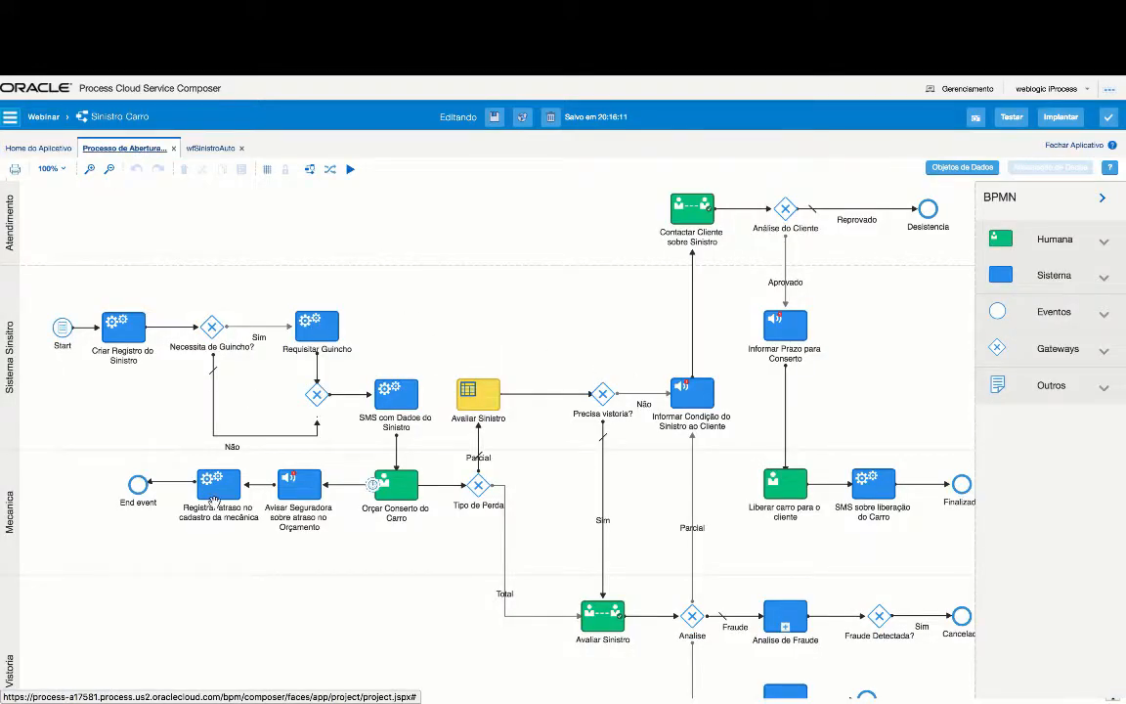
- Keep Orçar Conserto do Carro's assignees as Participantes da Lane after trying Nomes e Expressões
click(407, 497)
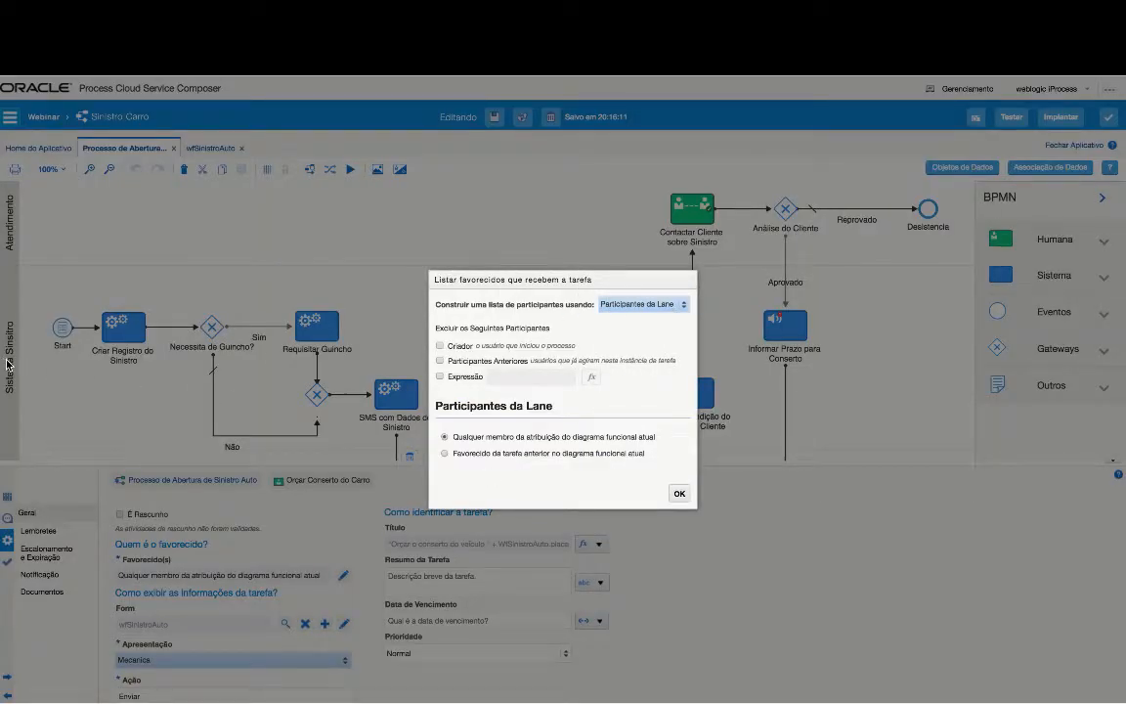
click(646, 306)
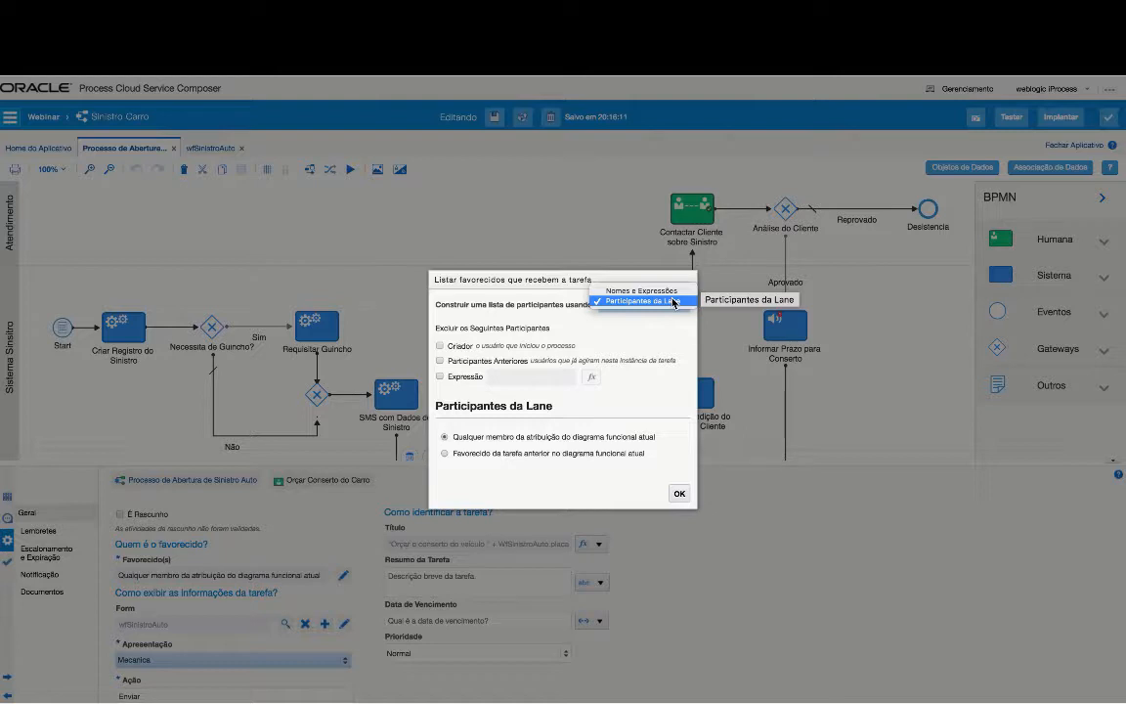
click(673, 301)
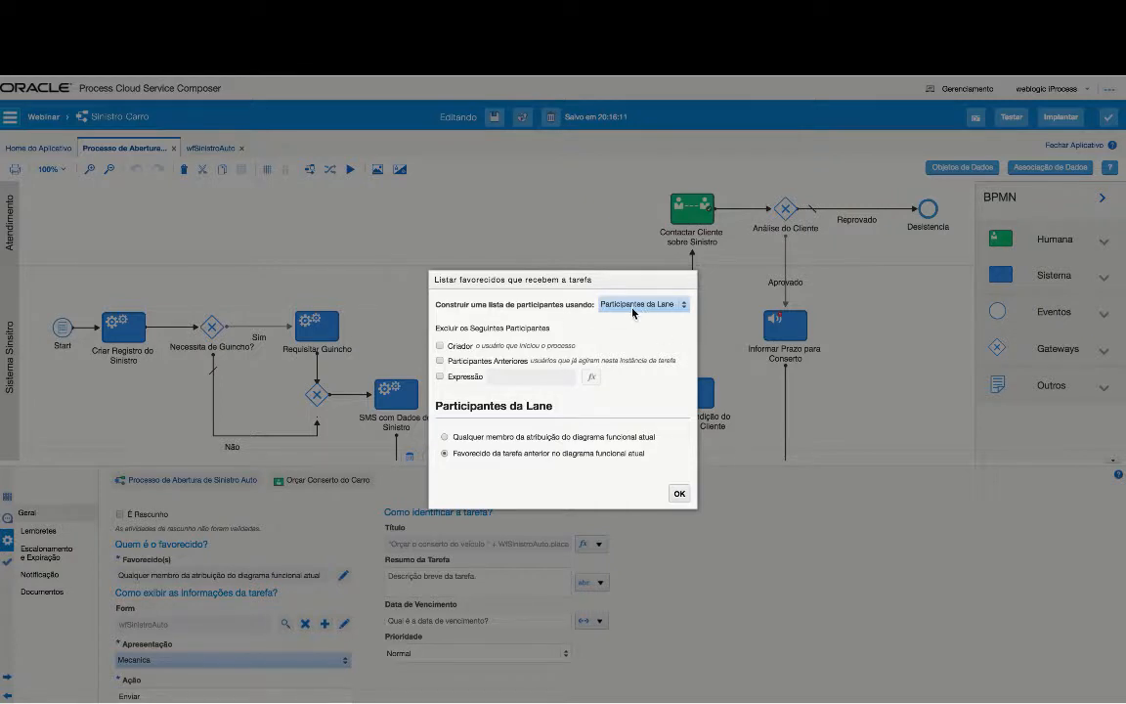
click(660, 304)
click(664, 292)
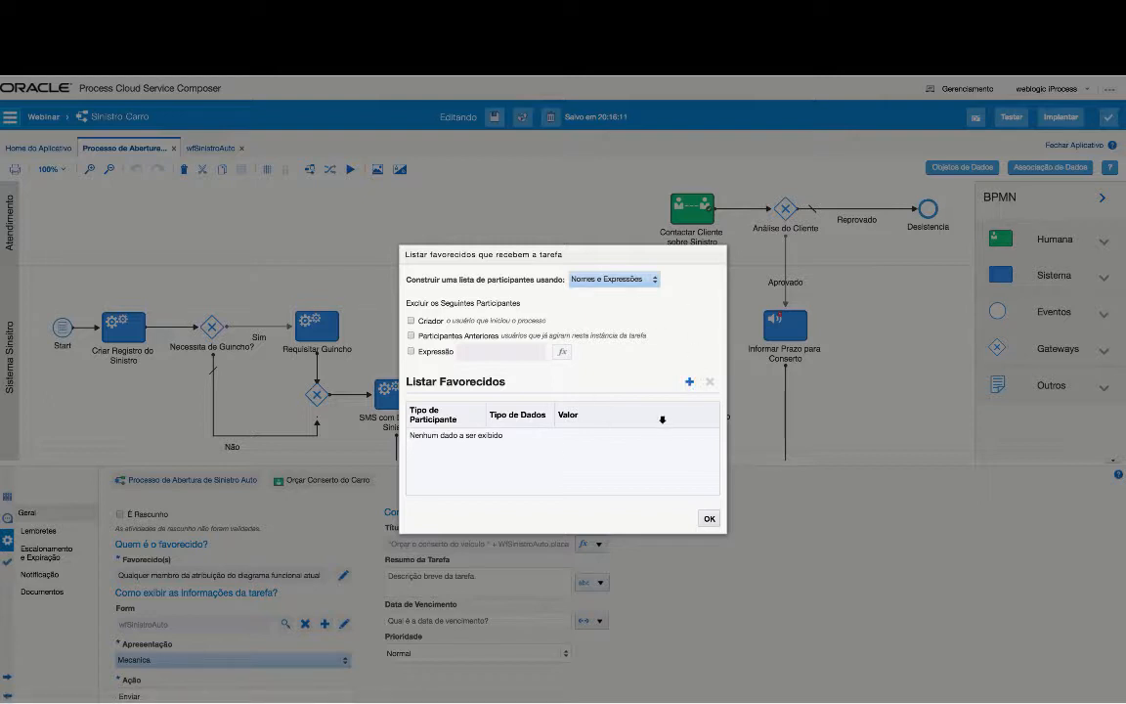
click(626, 281)
click(622, 285)
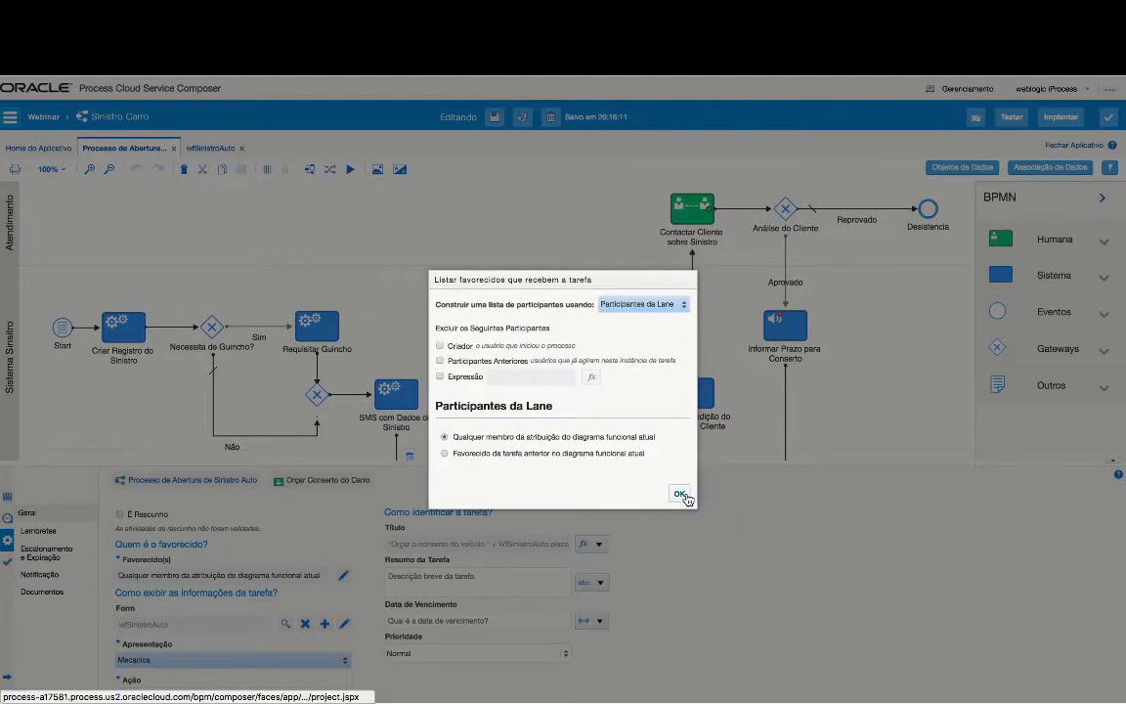
click(681, 495)
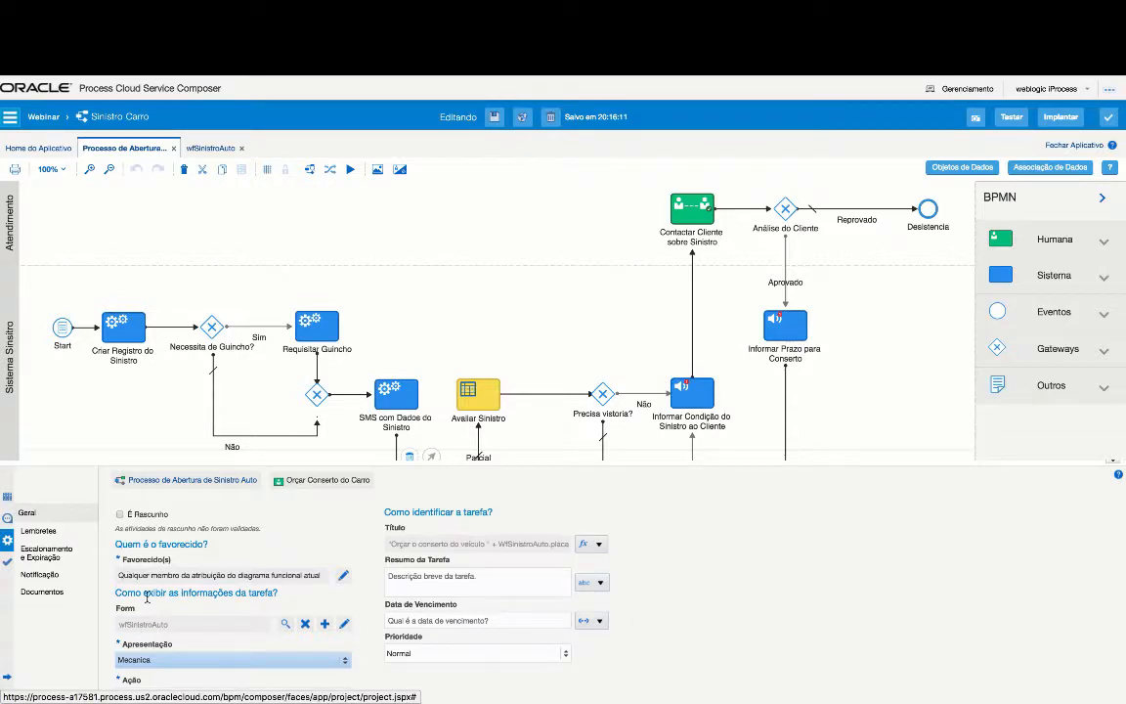
- Select Orçar Conserto do Carro, keep its Mecanica presentation, and bring up the Título fx options
drag(486, 377, 483, 306)
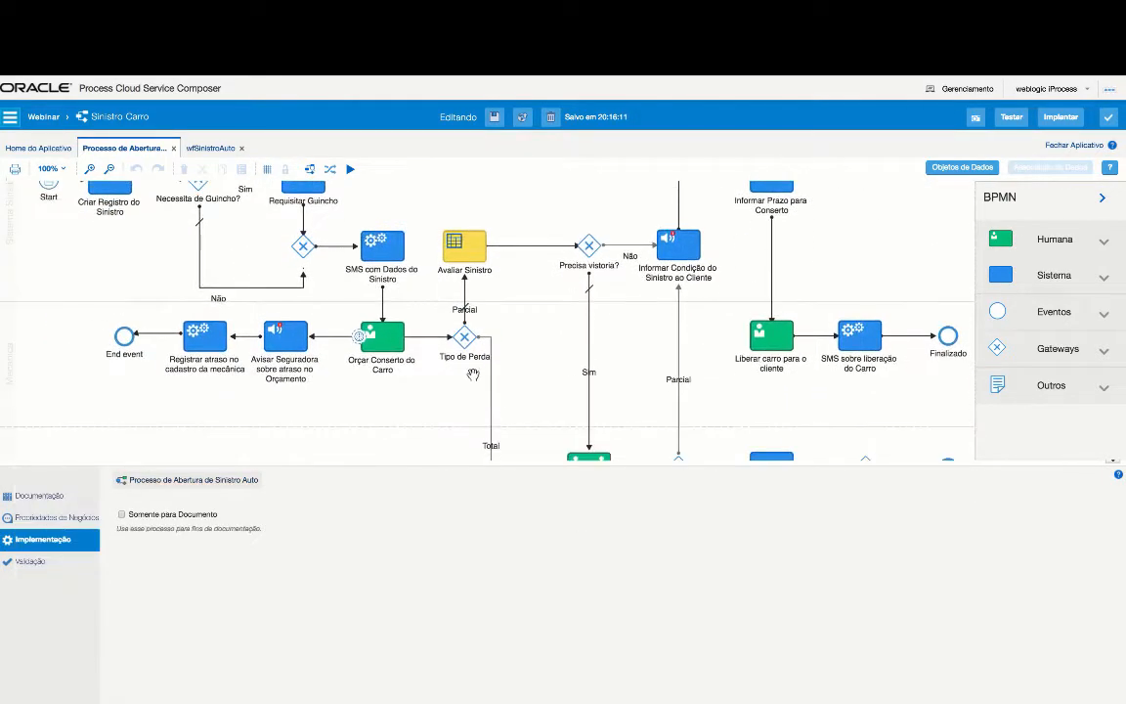
click(381, 335)
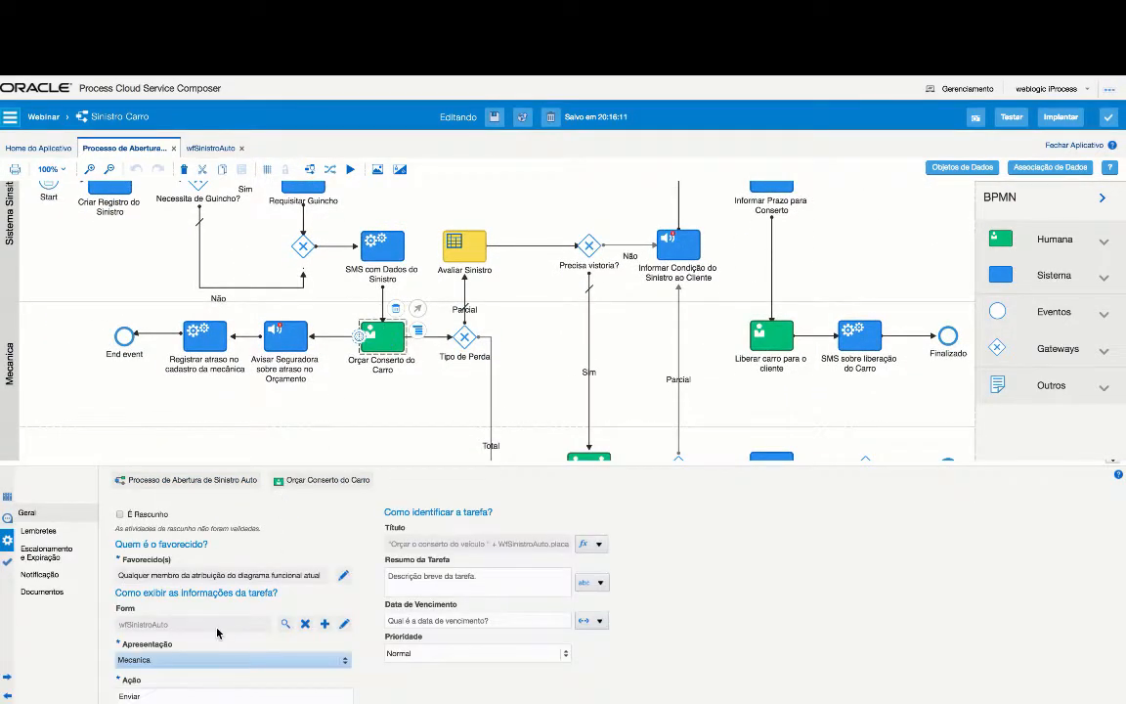
click(161, 664)
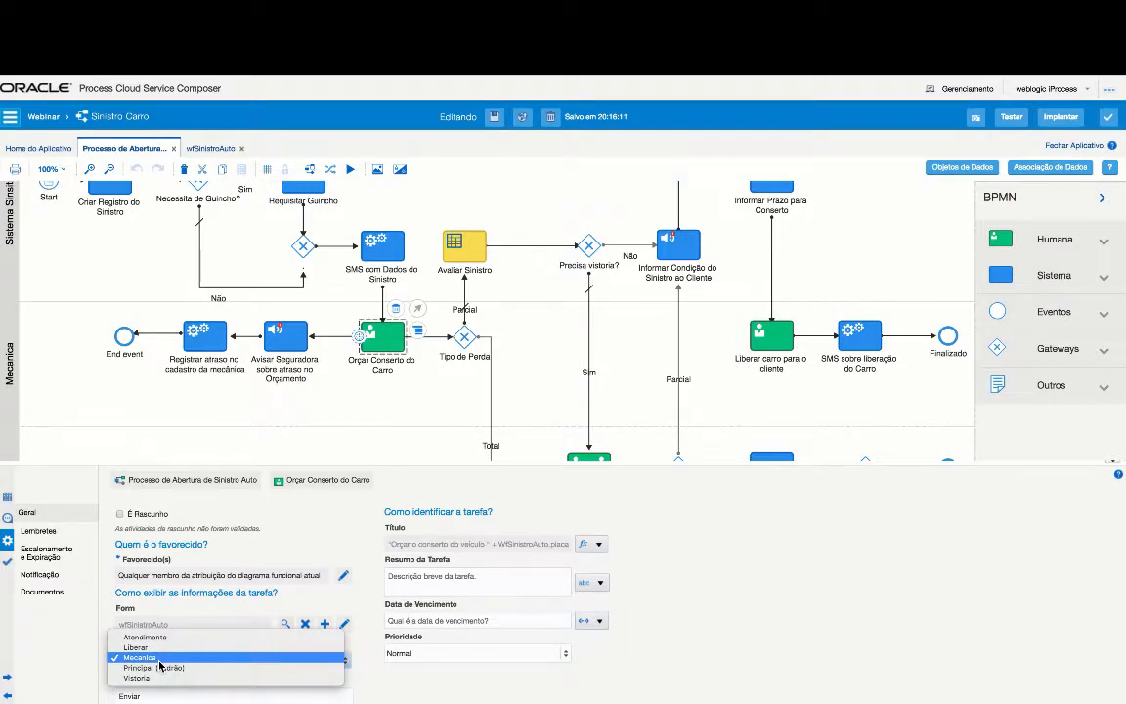
click(159, 661)
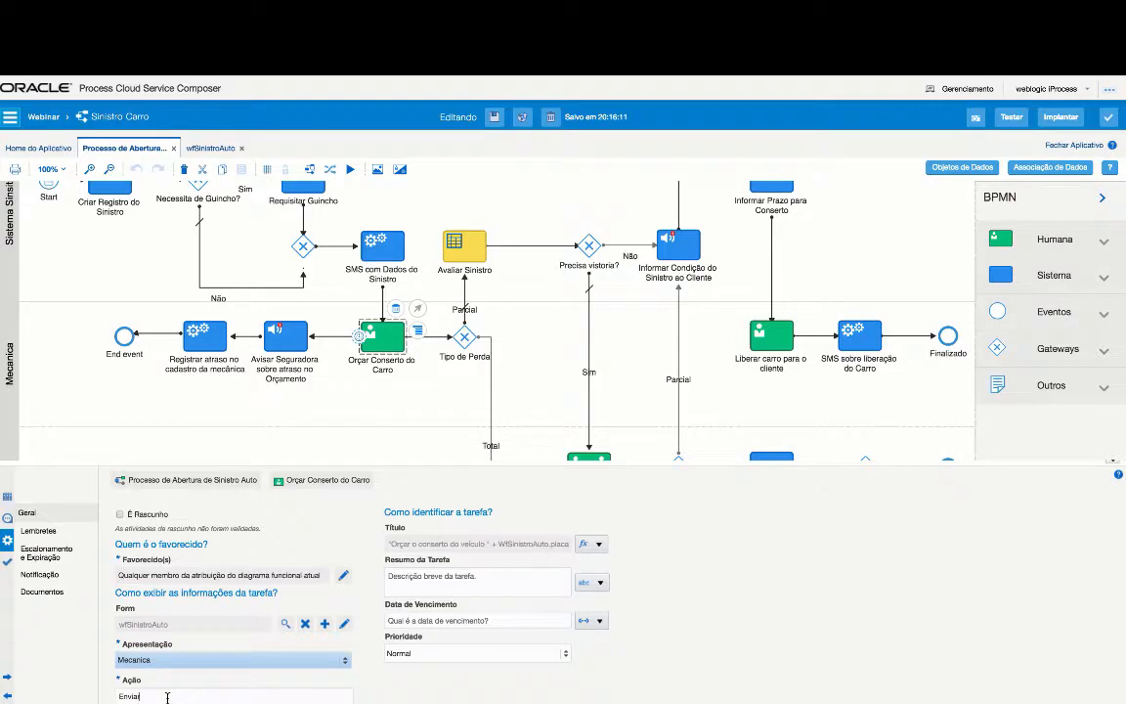
click(597, 544)
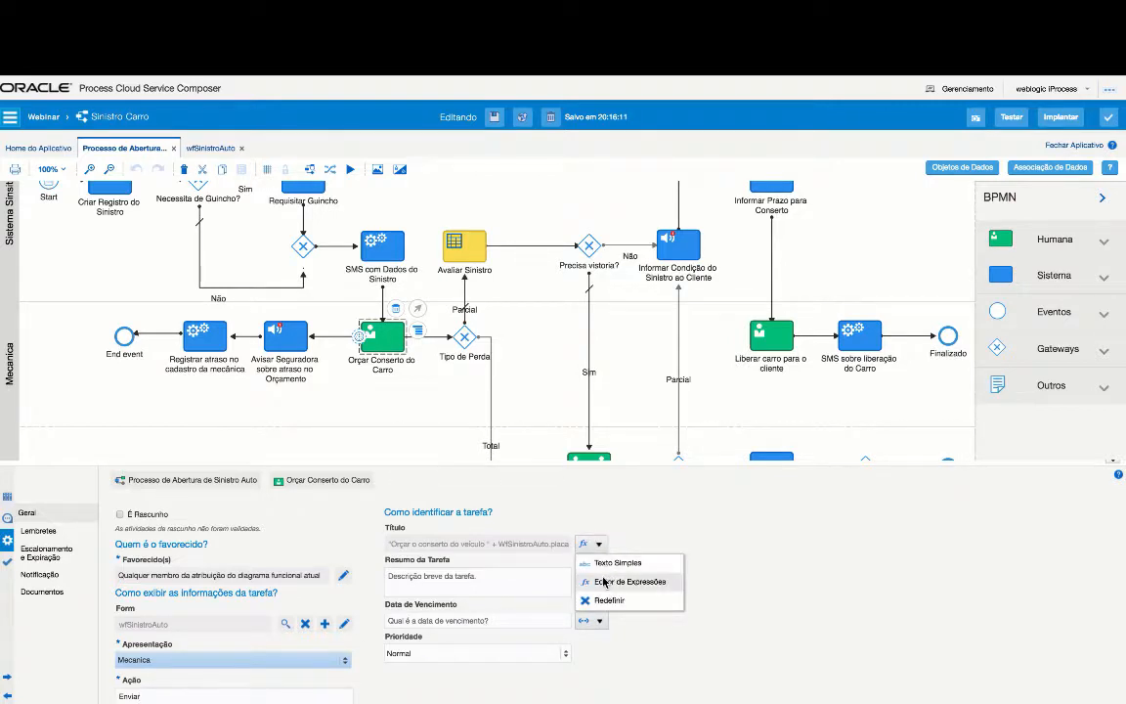
click(604, 582)
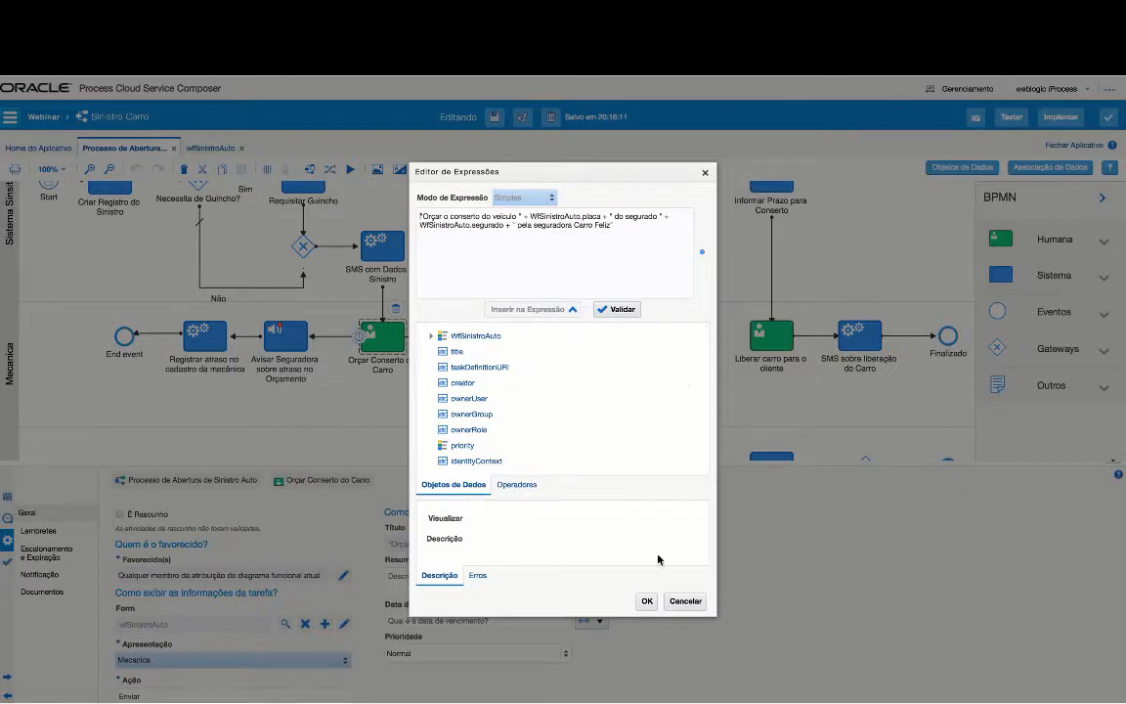
click(686, 601)
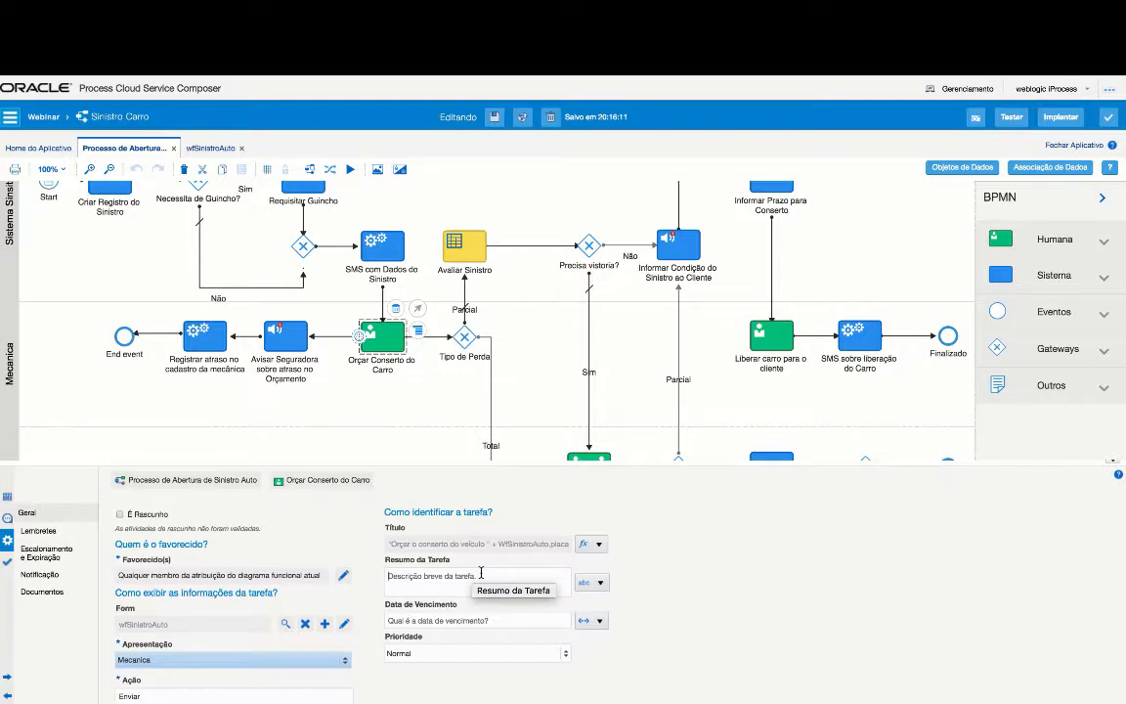
click(596, 621)
click(652, 655)
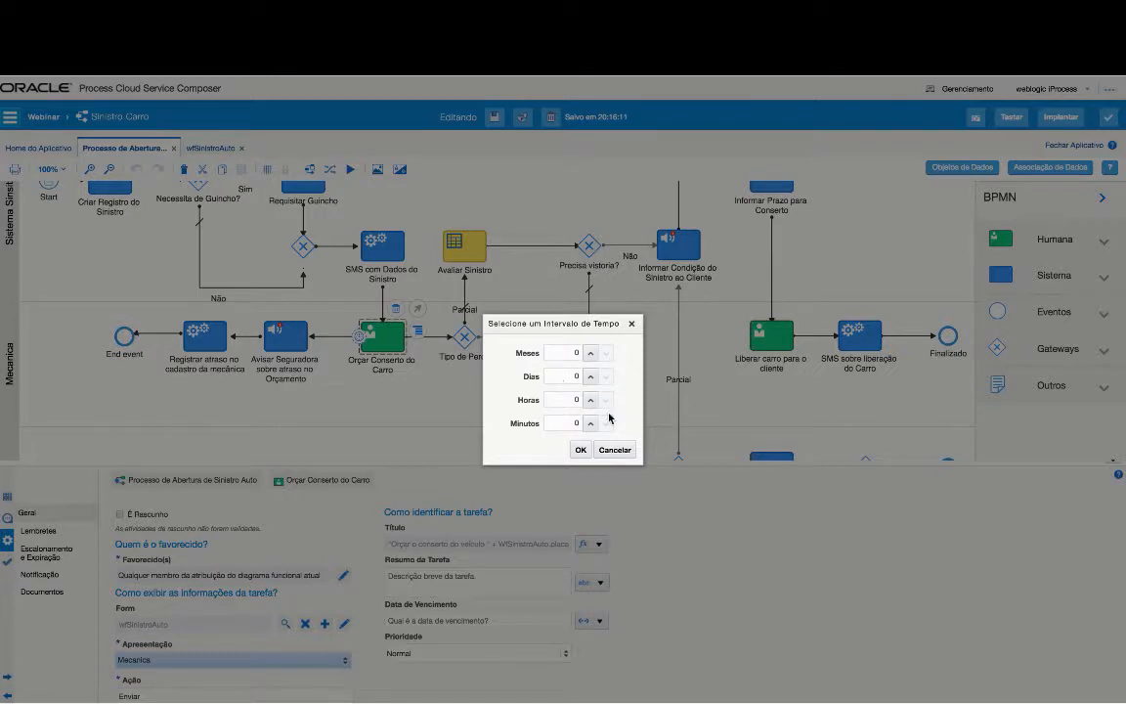
click(611, 450)
click(448, 655)
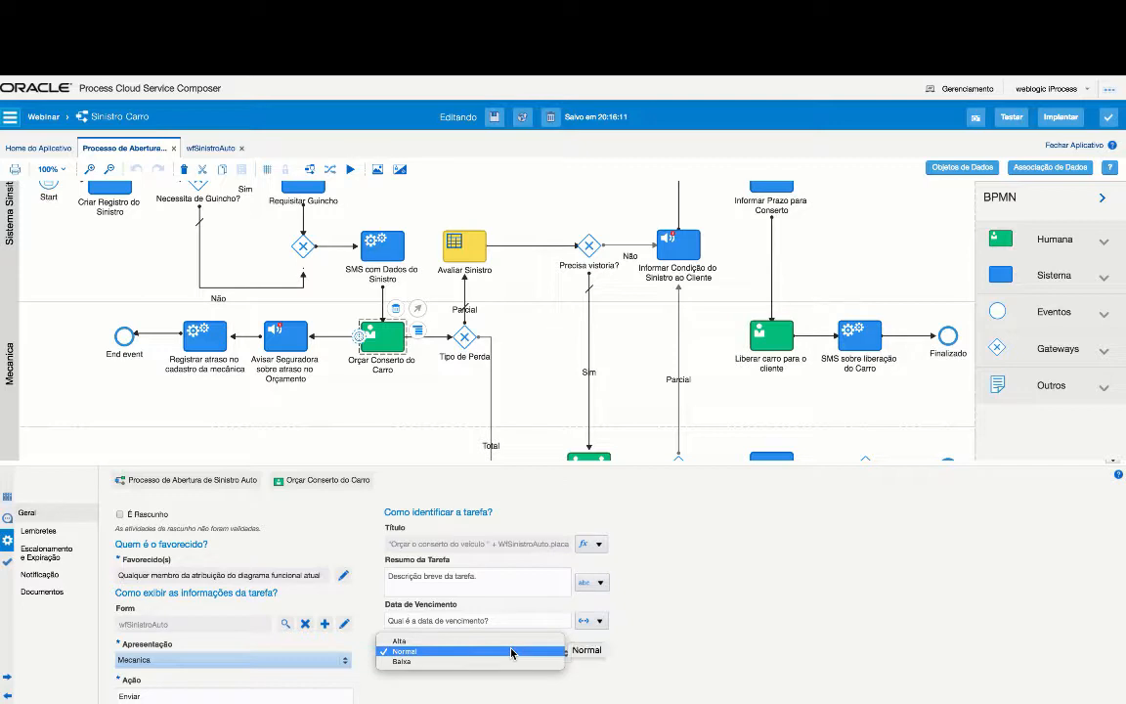
click(513, 651)
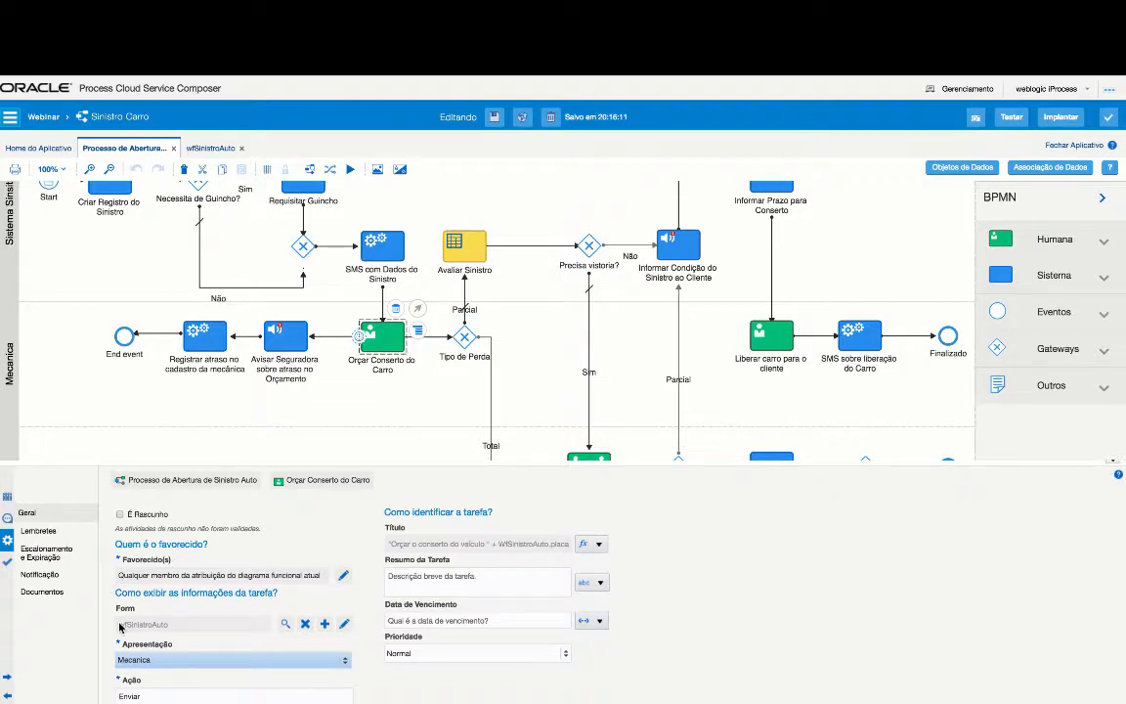
click(27, 529)
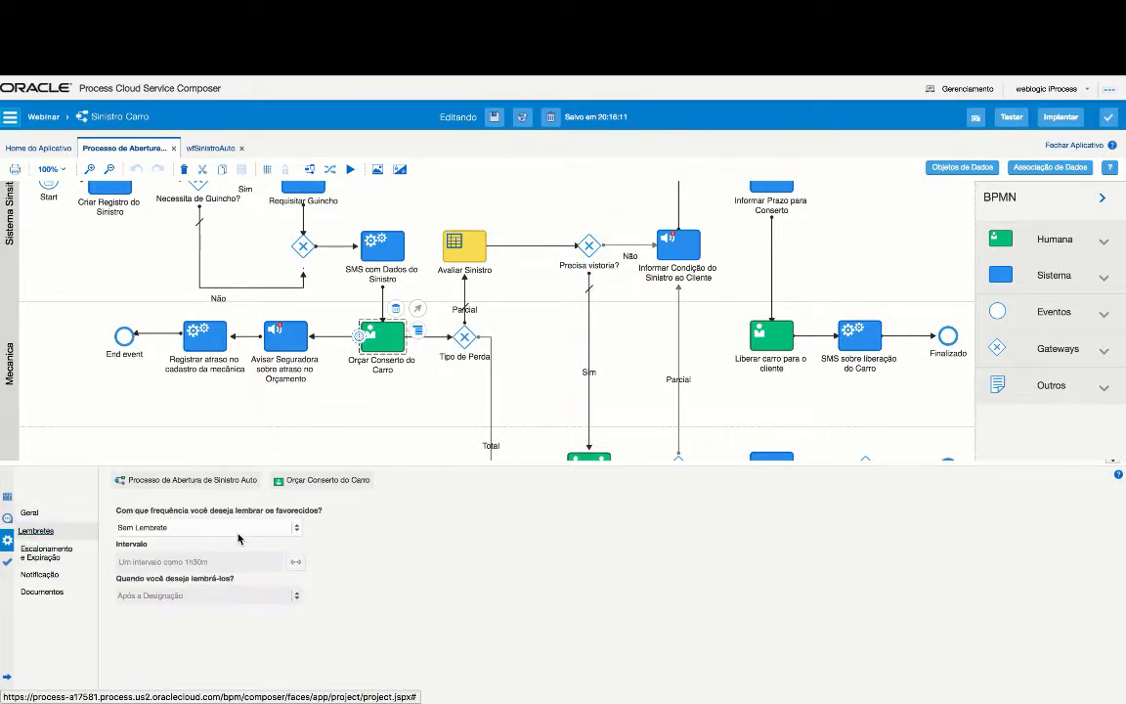
- Leave the task's reminders at Sem Lembrete and view its escalation settings, set to Jamais expirar
click(237, 530)
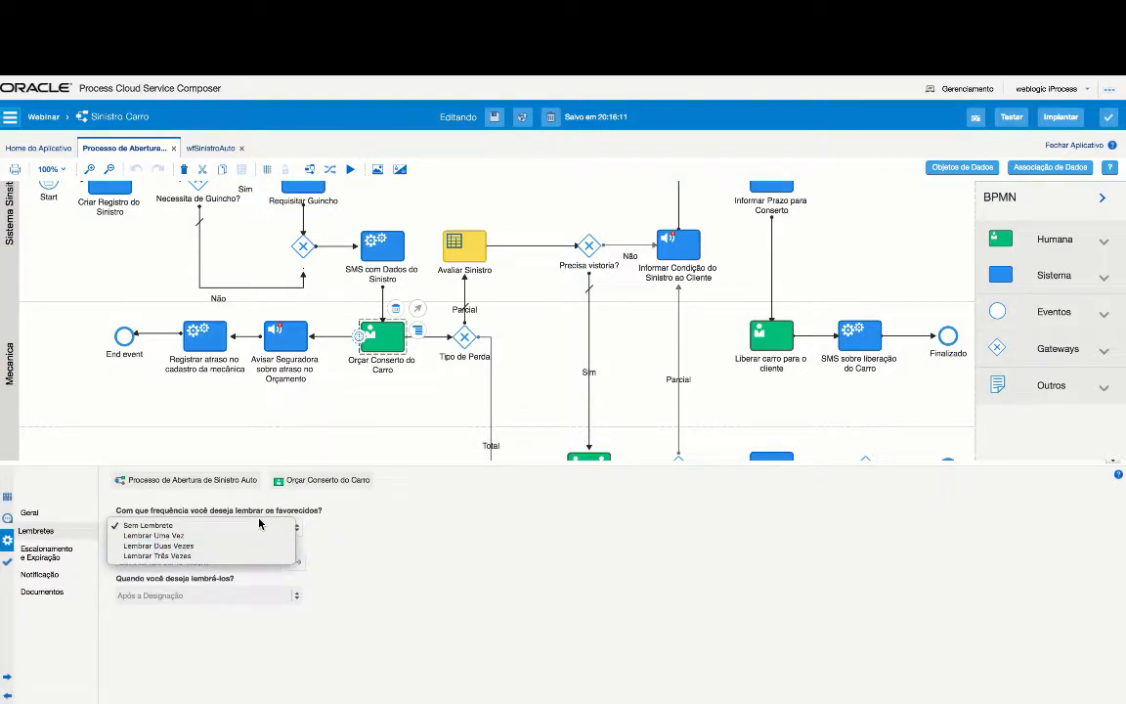
click(339, 533)
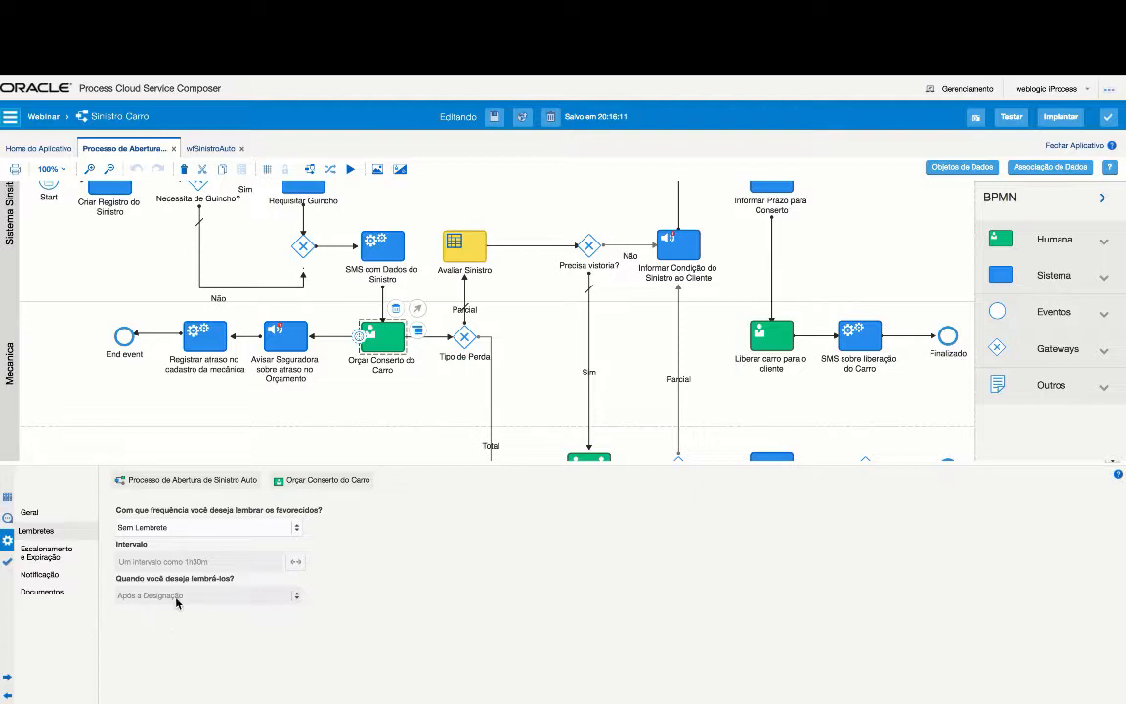
click(49, 552)
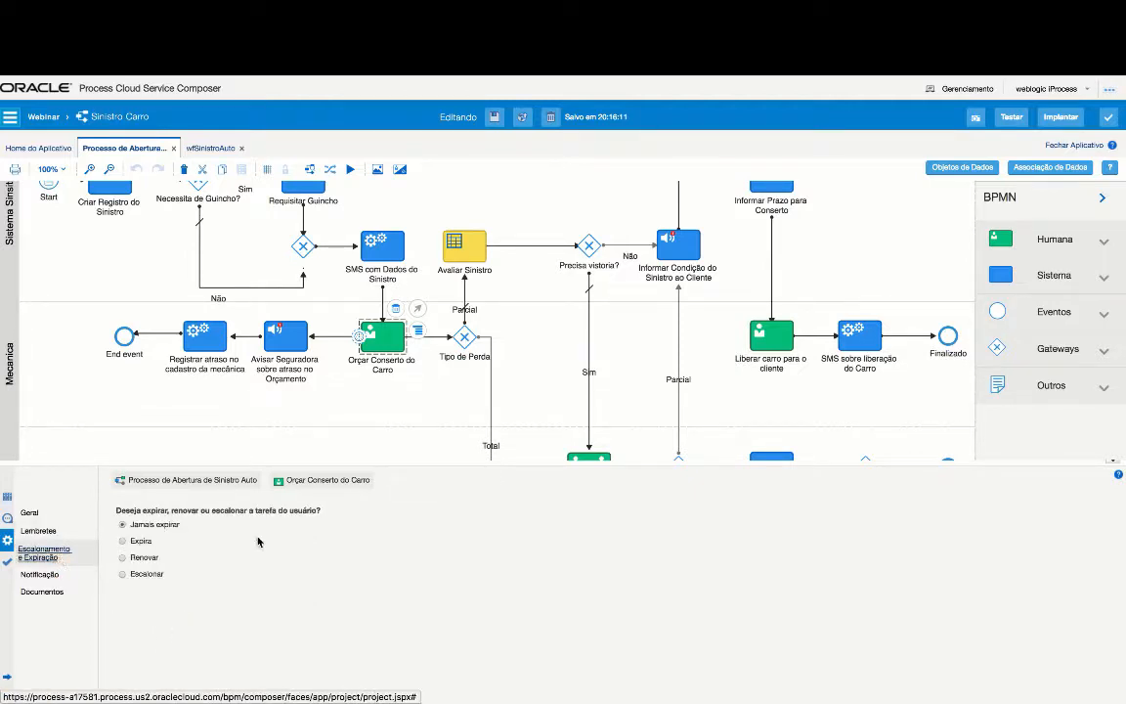
click(131, 574)
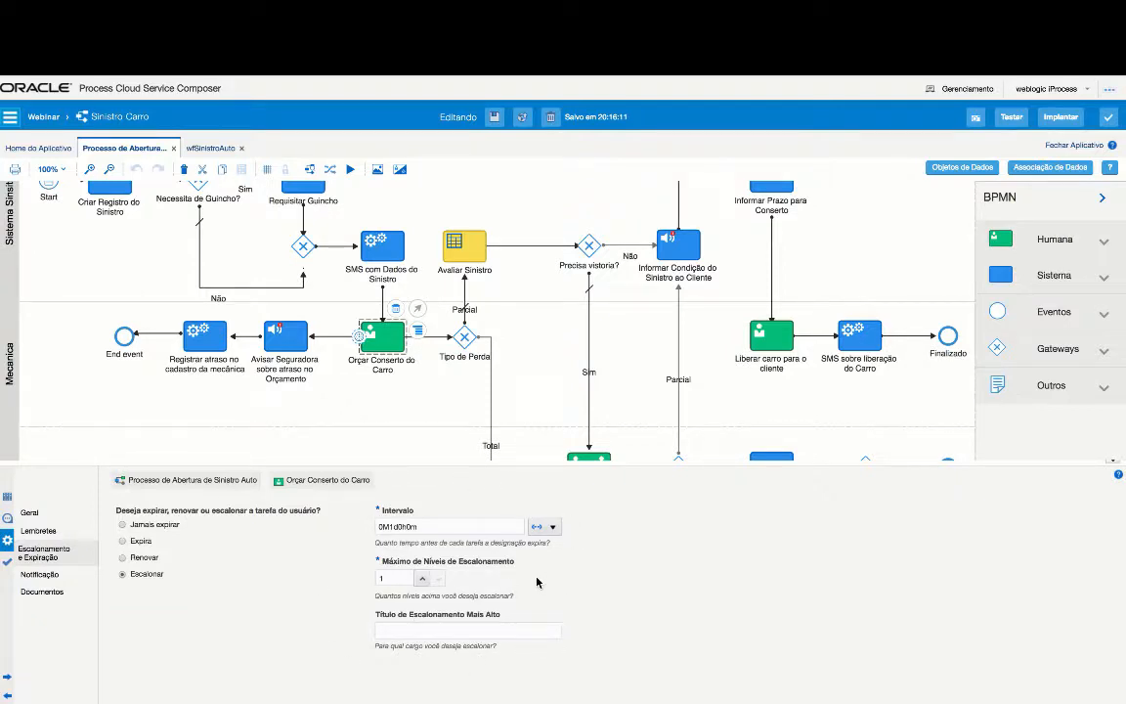
click(125, 526)
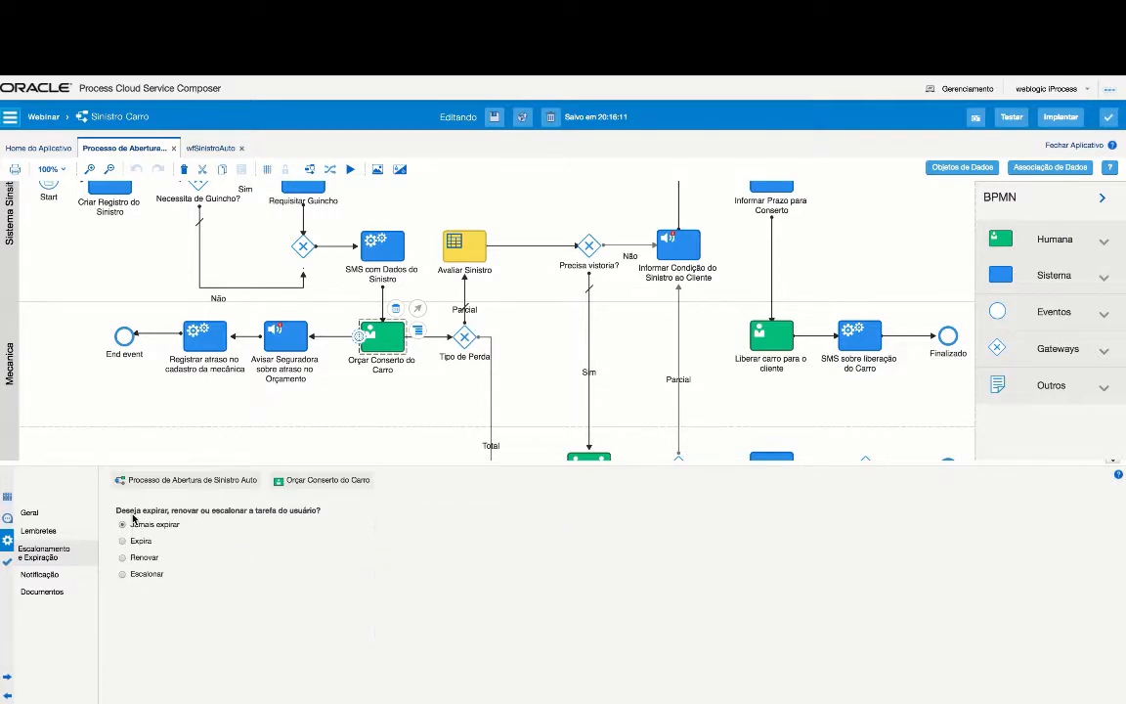
- Review the task's notification e-mail template, then view its Documentos settings, which list no documents
click(55, 578)
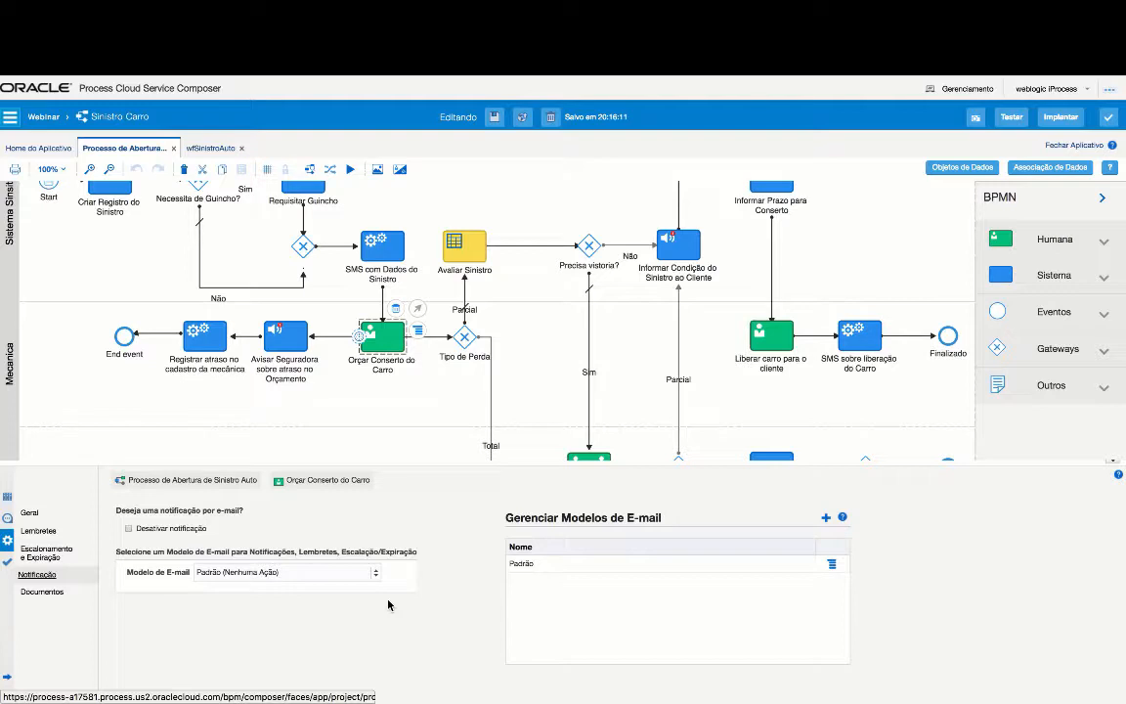
click(42, 592)
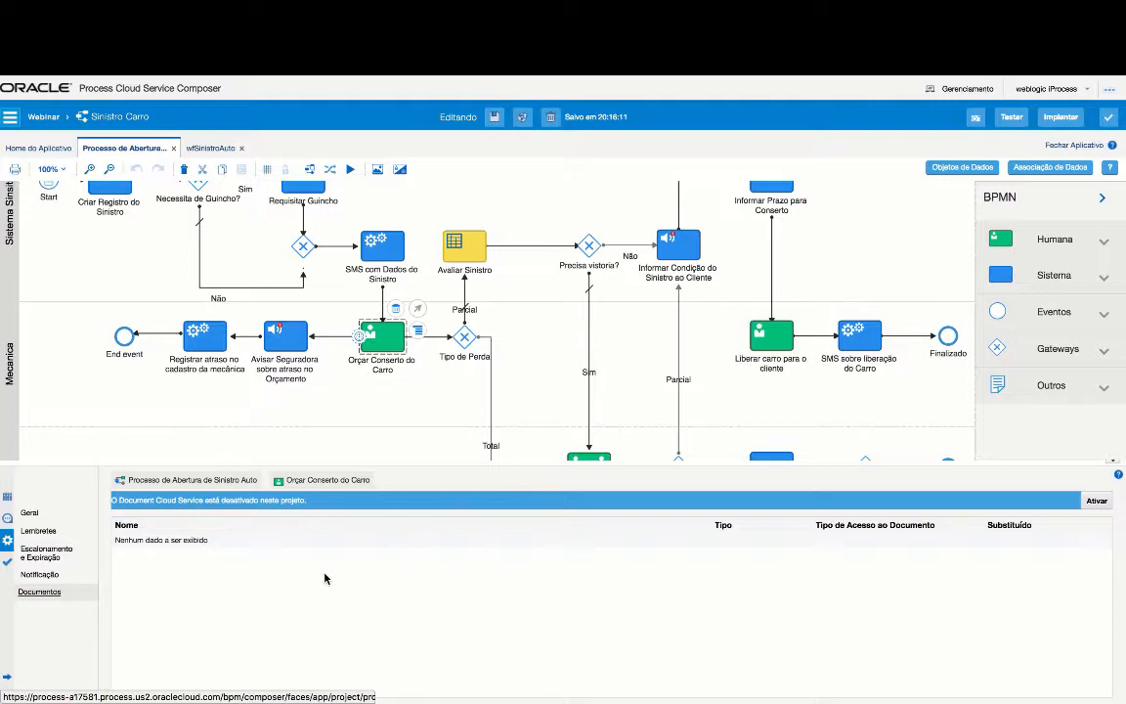
- Select the non-interrupting Intervalo timer on Orçar Conserto do Carro, which cycles every 5m
click(360, 340)
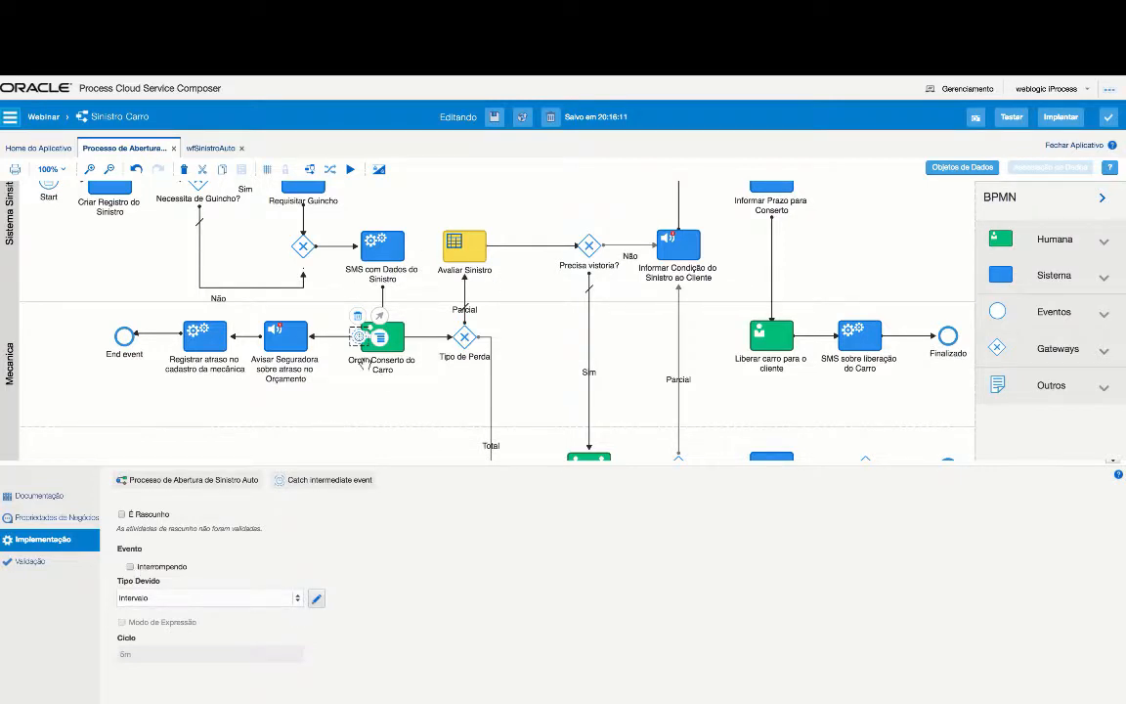
- View Avisar Seguradora's e-mail settings, then Avaliar Sinistro's SinistroAutoDecisionModel1 model and AvaliaSinistro service
click(285, 338)
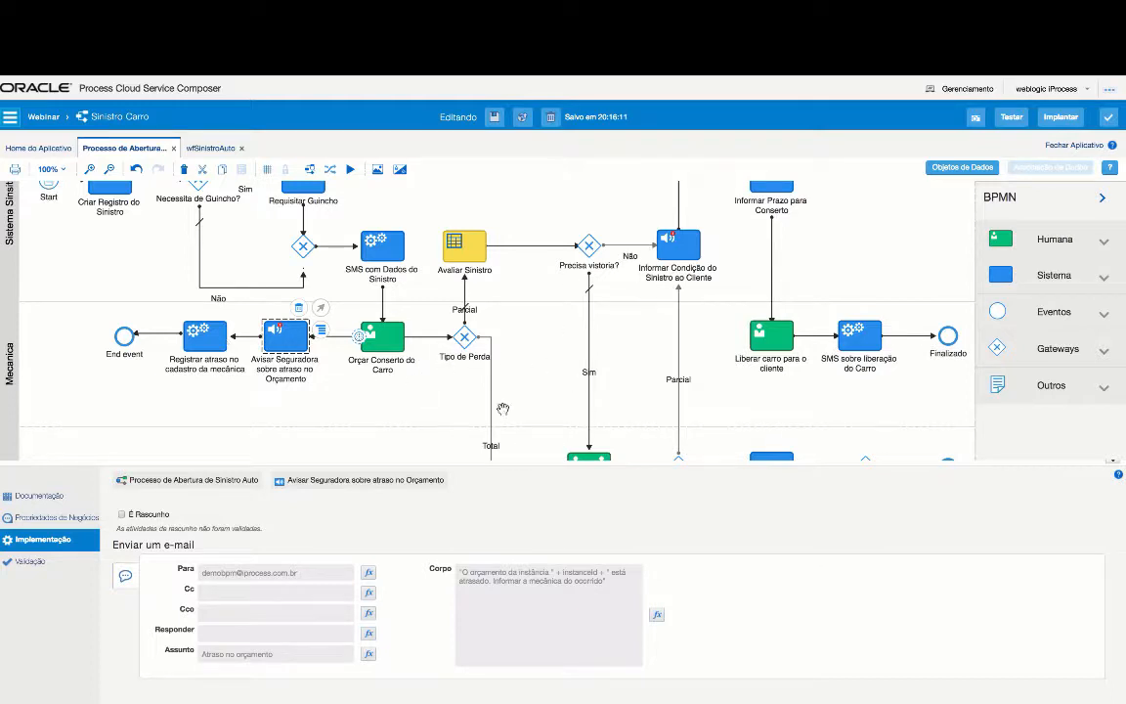
click(467, 242)
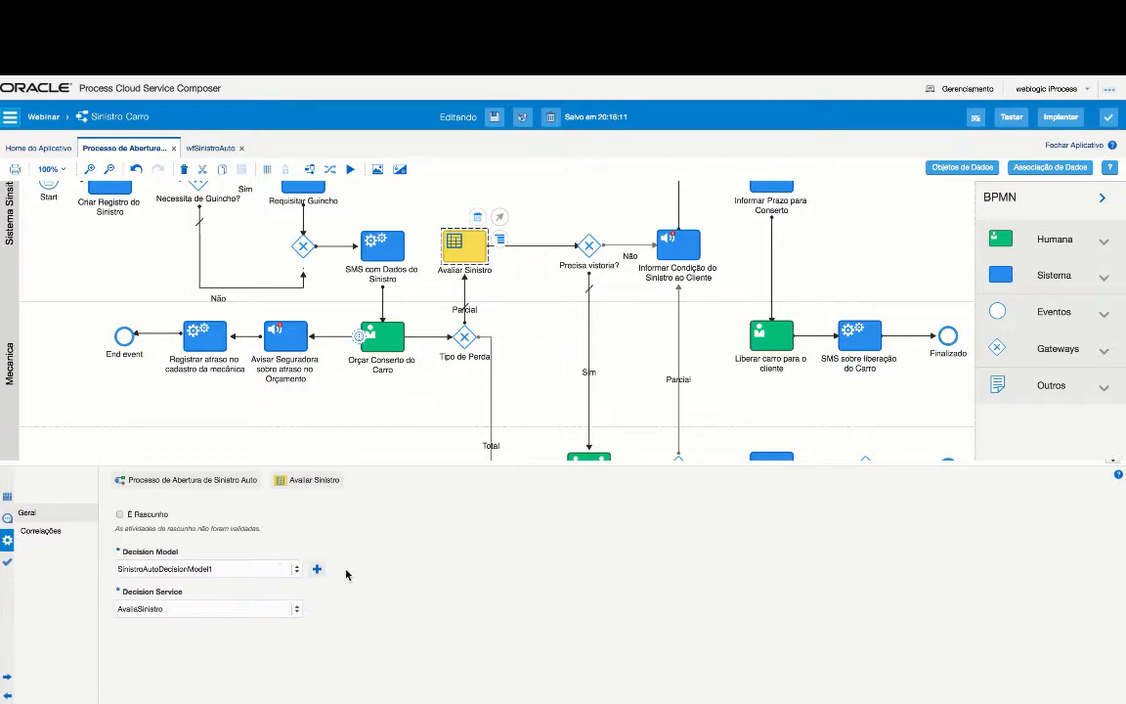
- Open the data associations of the Avaliar Sinistro decision task
click(1058, 168)
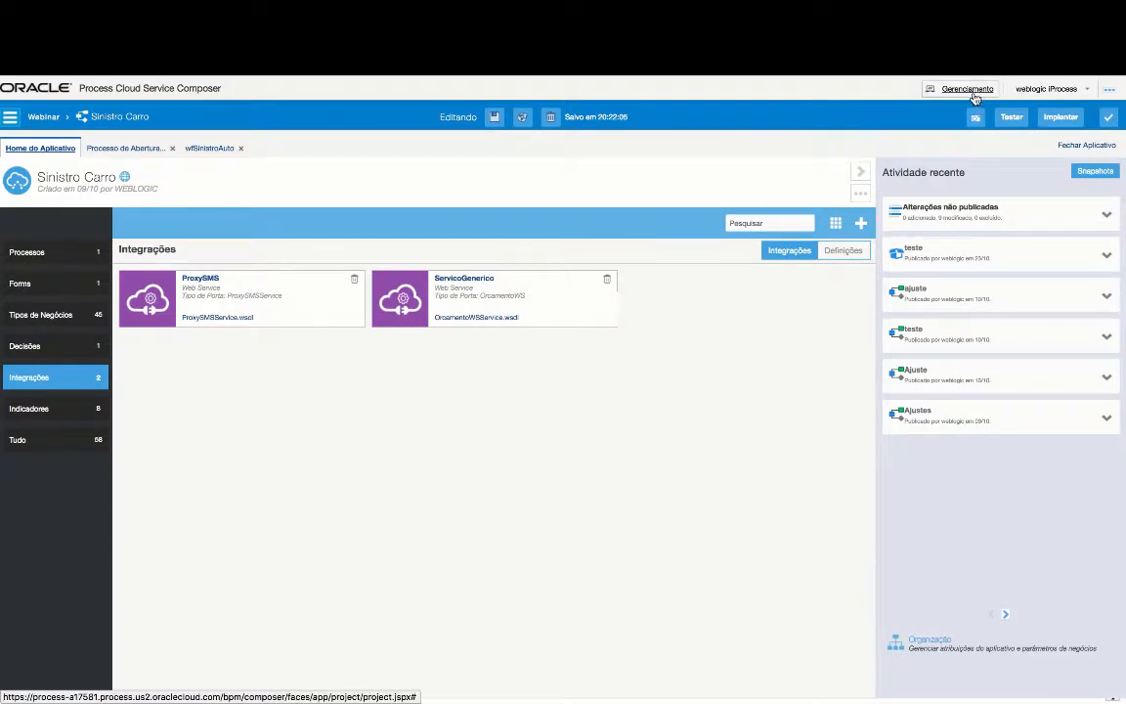
- Return to the Webinar space and open the SinistroAutoDecisionModel decision model
click(36, 118)
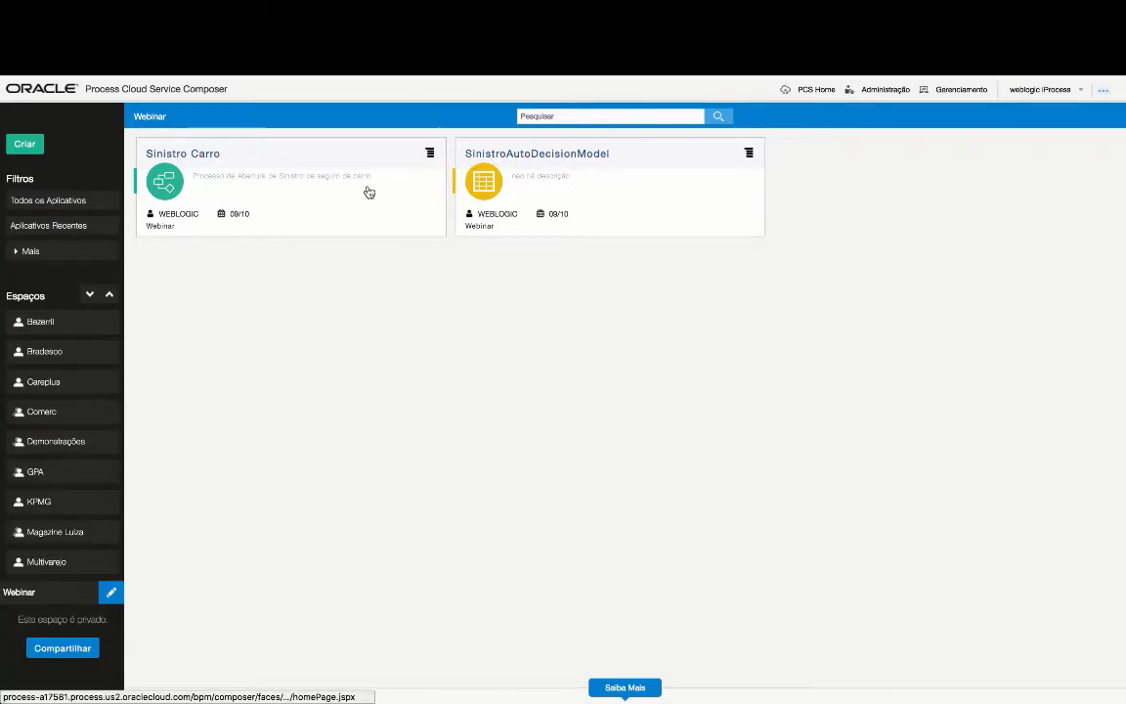
click(587, 155)
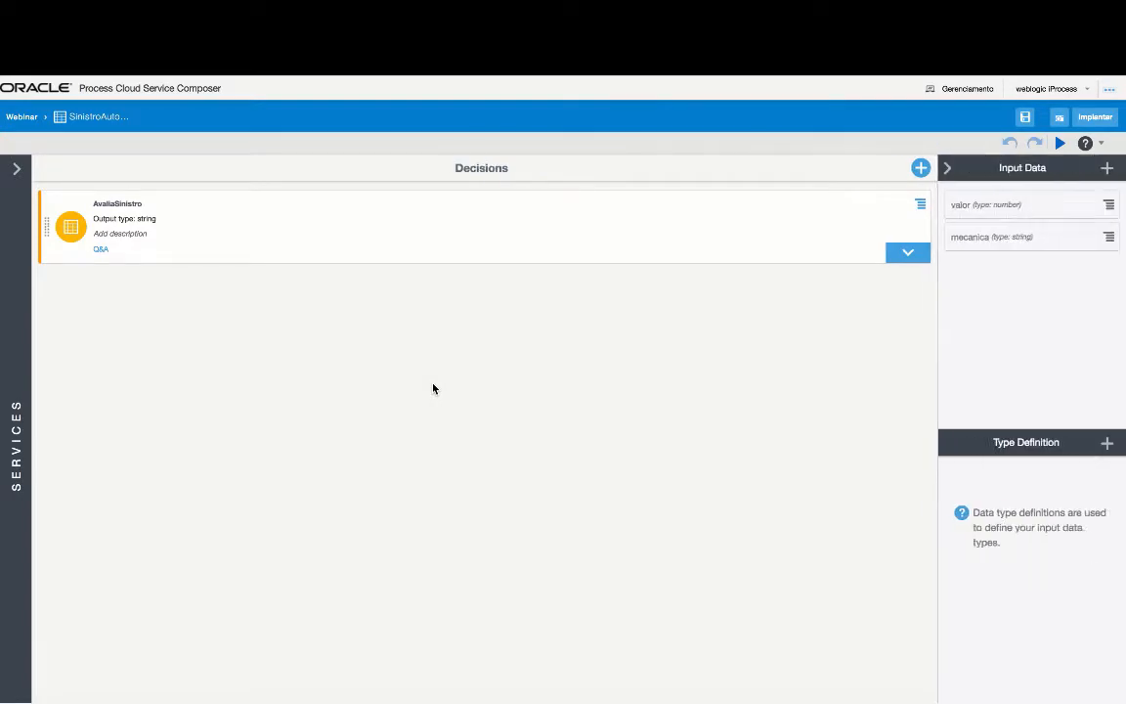
- Expand the AvaliaSinistro decision table's six rules, then bring up the Create Decision dialog
click(904, 258)
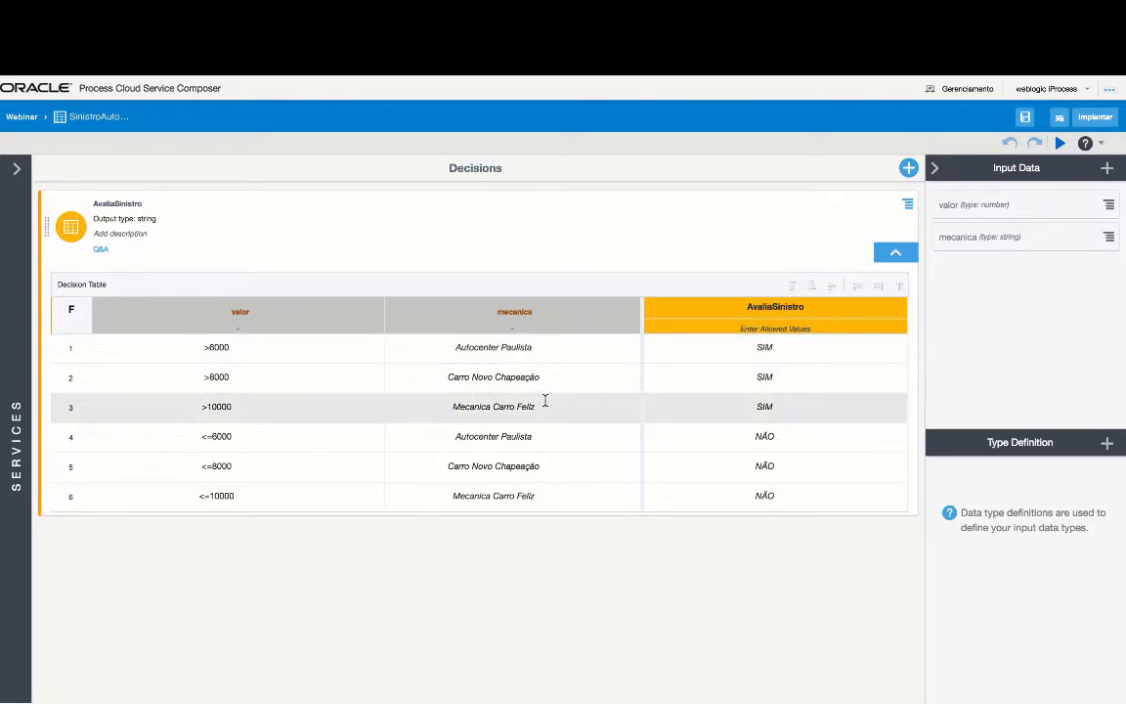
click(909, 168)
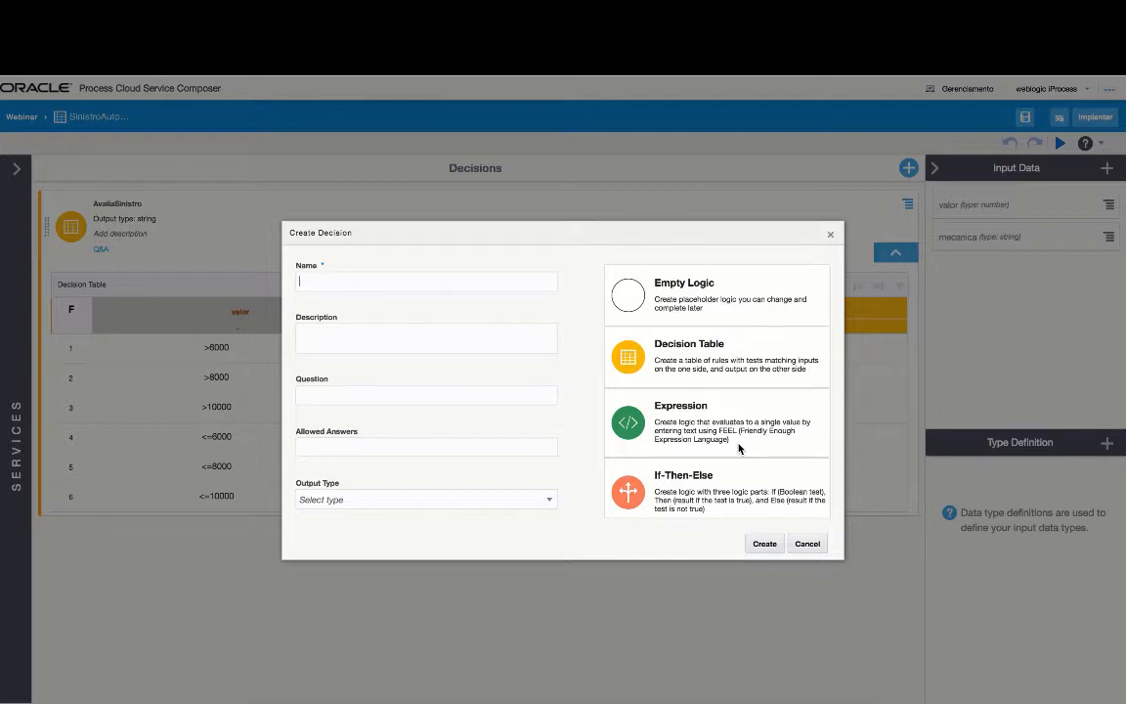
- Cancel the Create Decision dialog and return to the Webinar space's application list
click(799, 548)
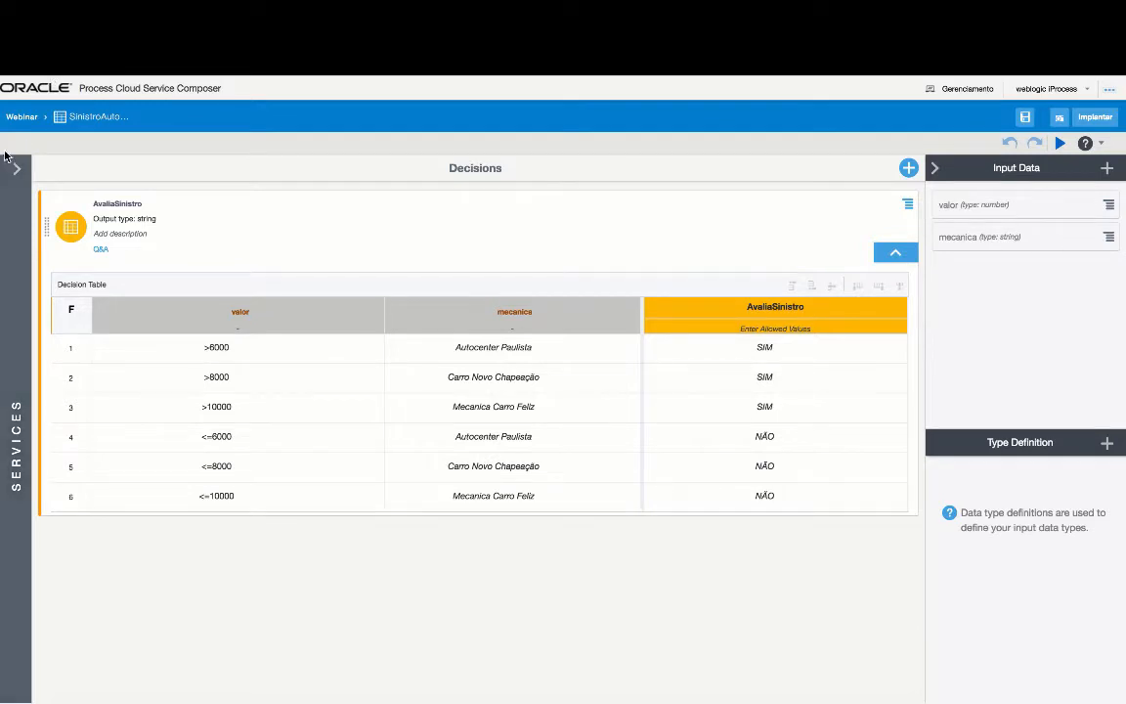
click(24, 118)
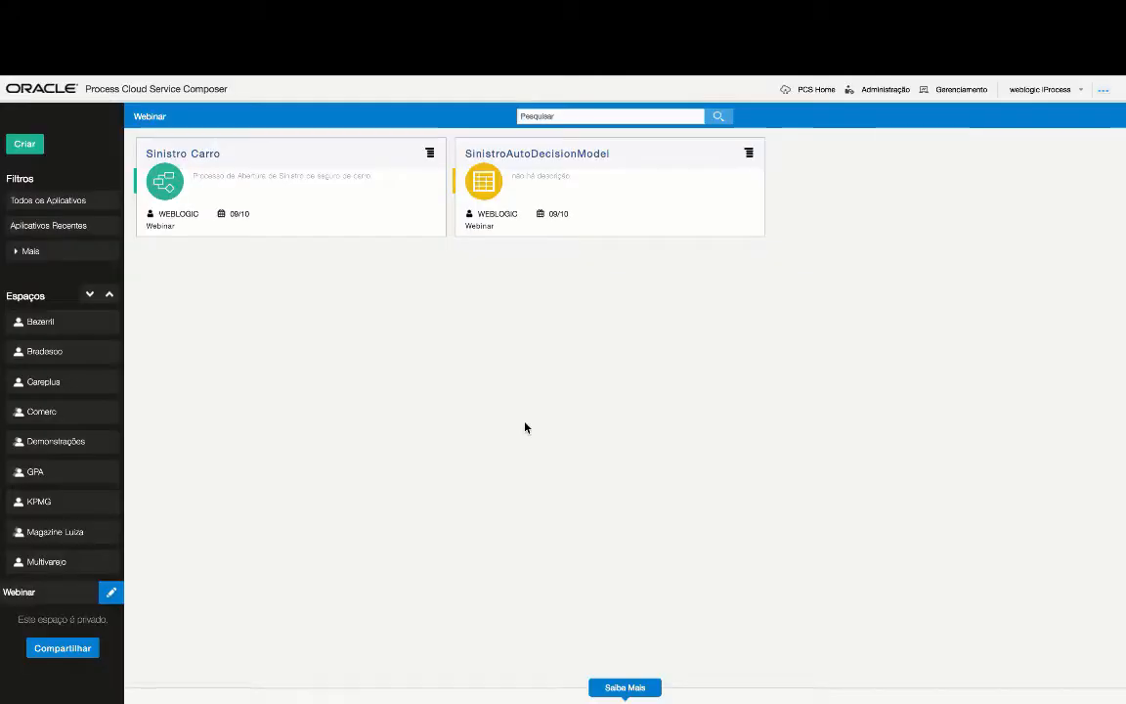
- Open Sinistro Carro and its Processo de Abertura de Sinistro Auto diagram
click(181, 154)
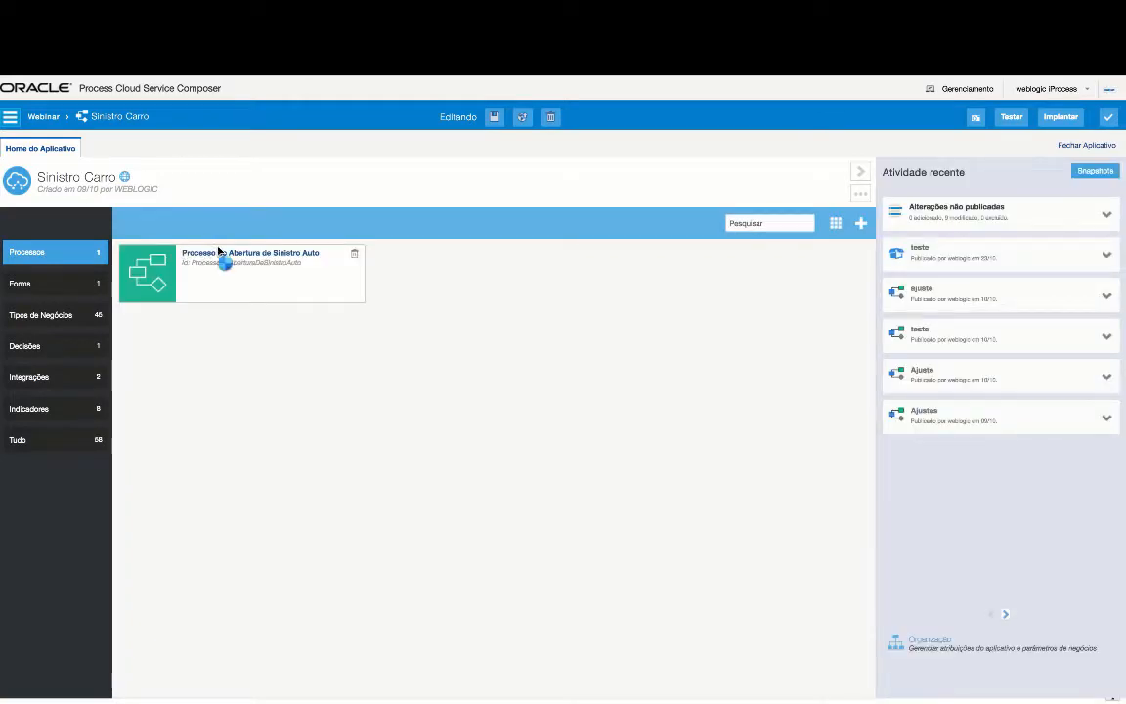
click(219, 254)
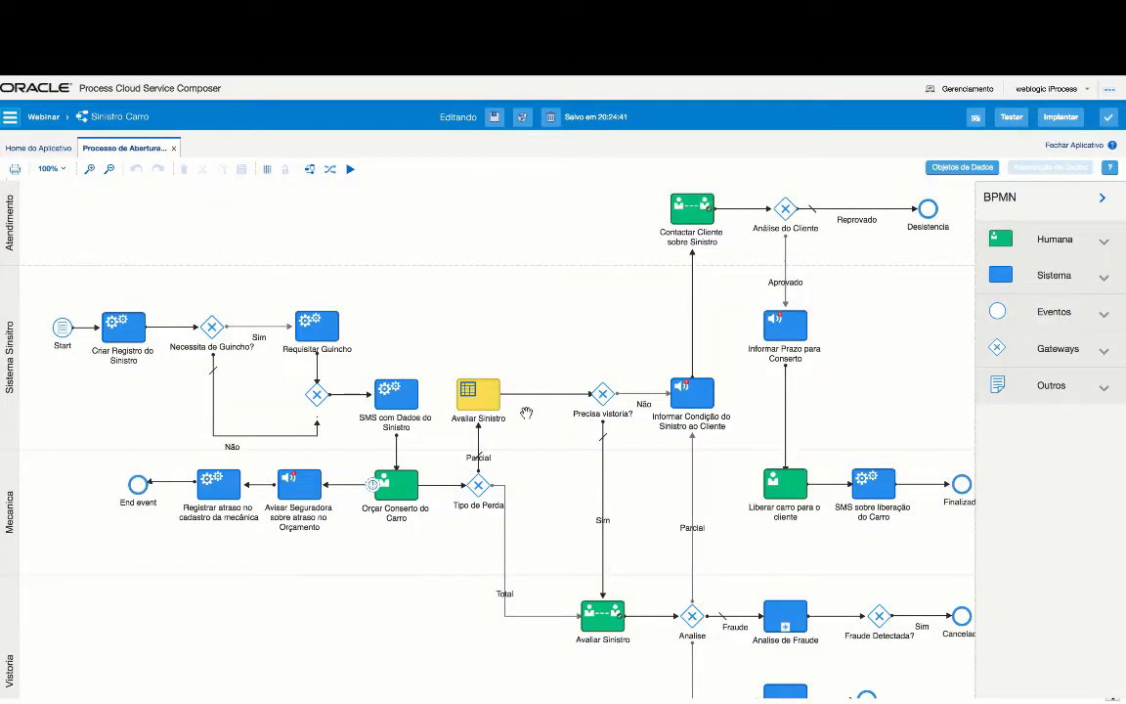
- Select the Informar Condição do Sinistro and Contactar Cliente sobre Sinistro tasks, then show the deployment page
click(697, 403)
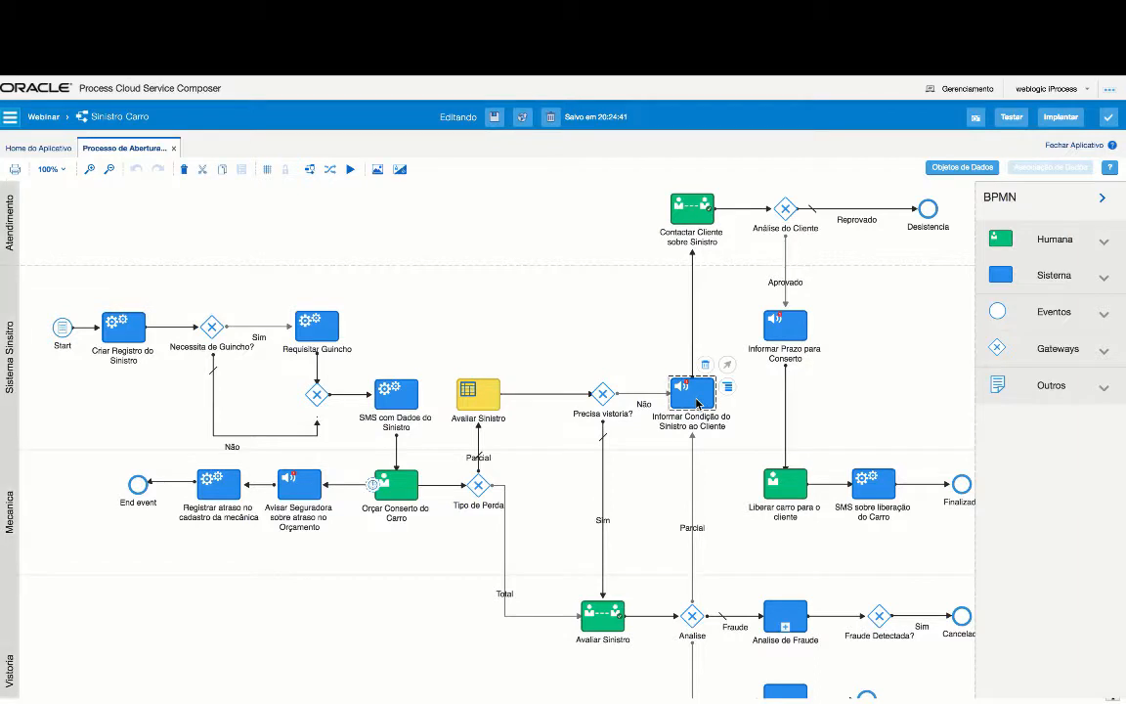
click(677, 215)
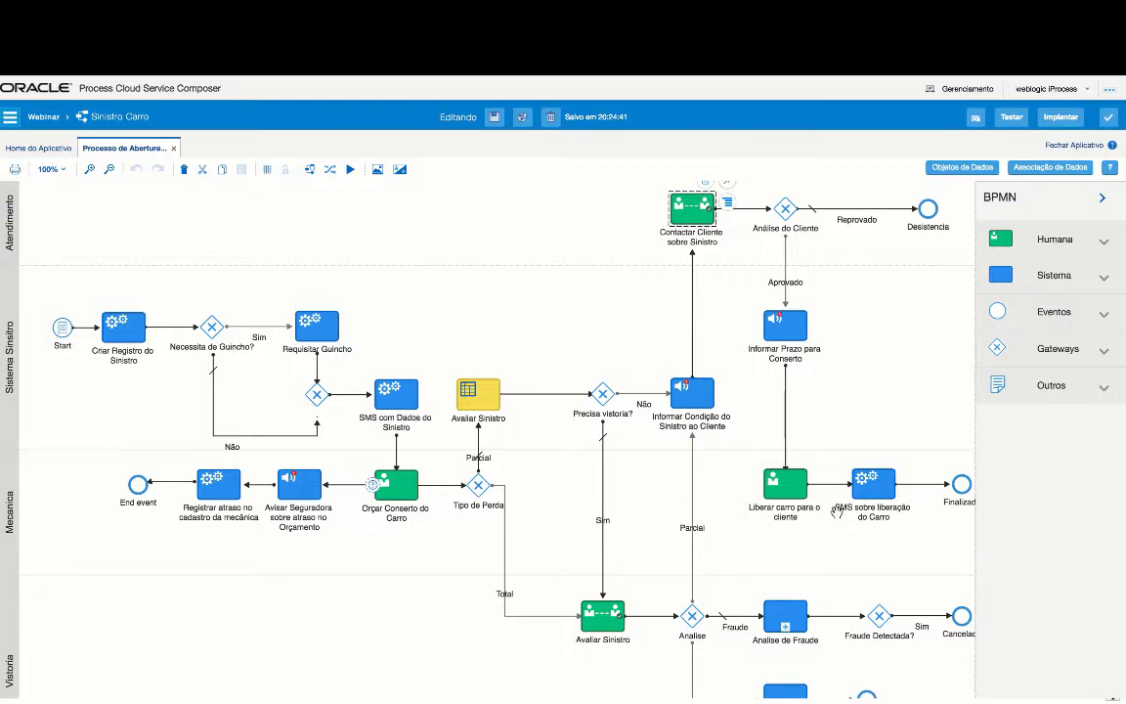
click(1044, 119)
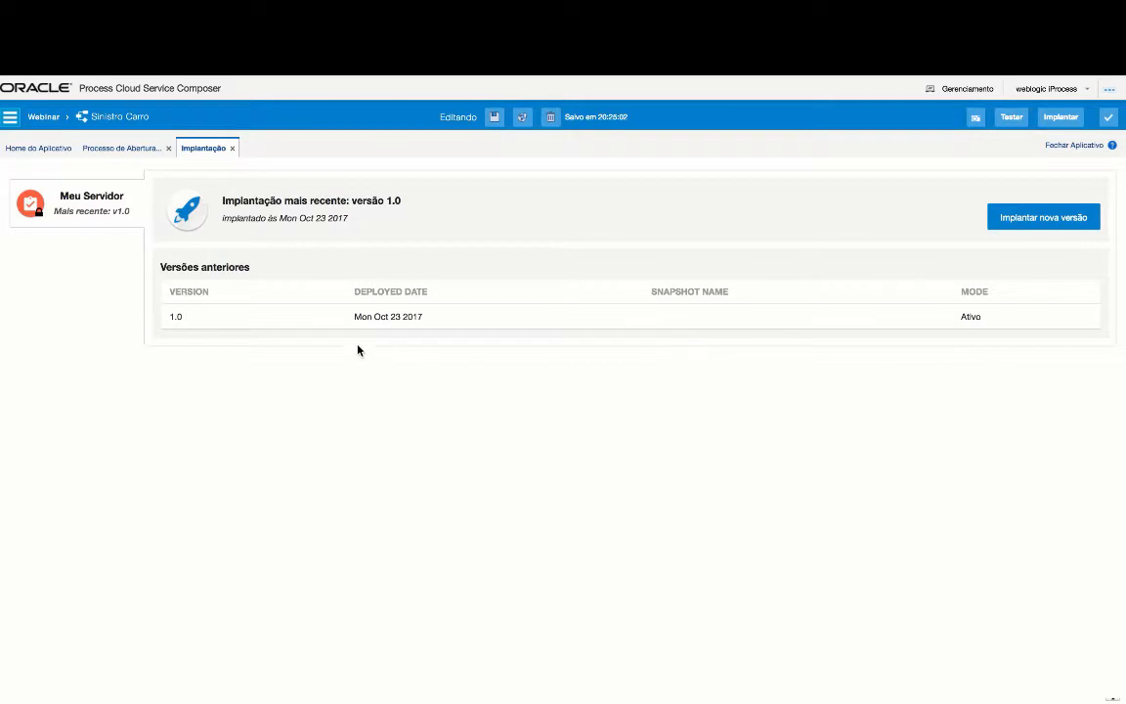
- Publish with snapshot 'SininistroCarroDemo' and comment 'Mudanças feitas na apresentação do processo'
click(525, 118)
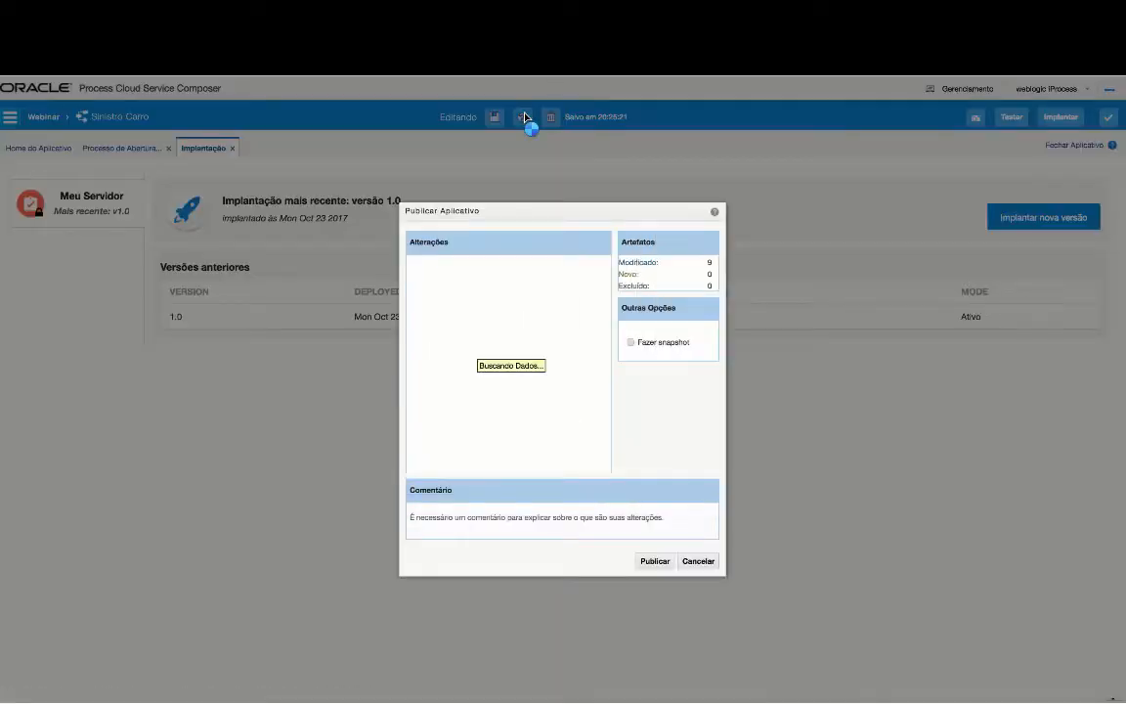
click(655, 344)
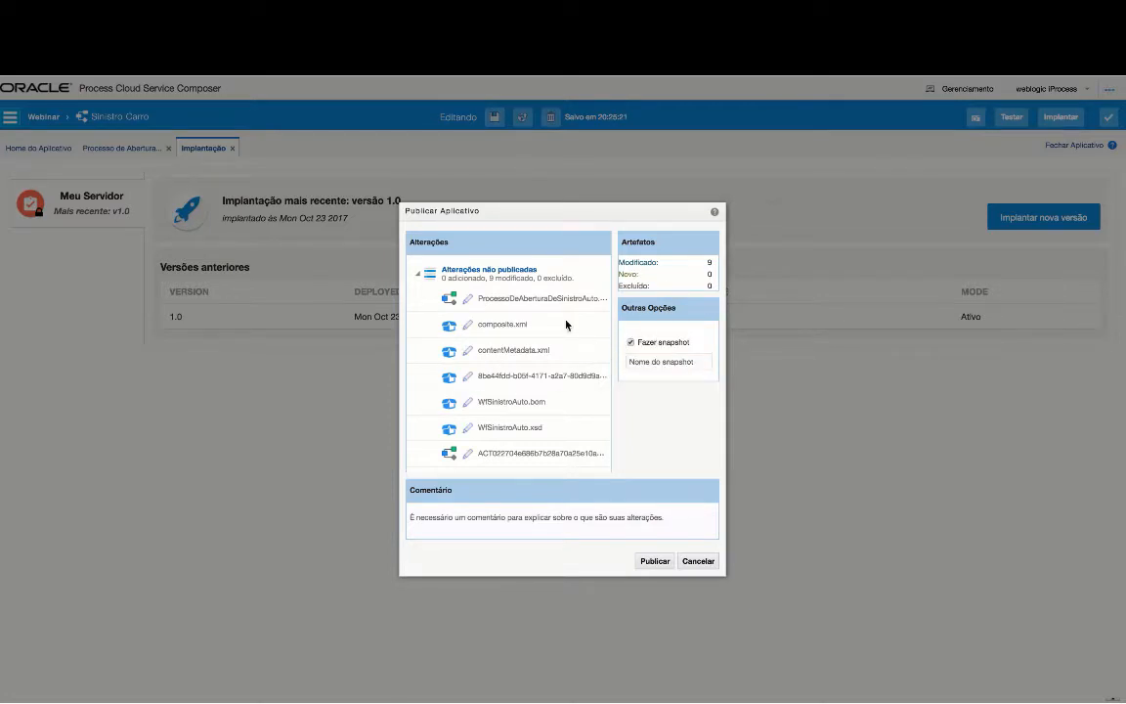
click(679, 362)
text(SininistroCarroDemo)
click(565, 518)
text(Mu)
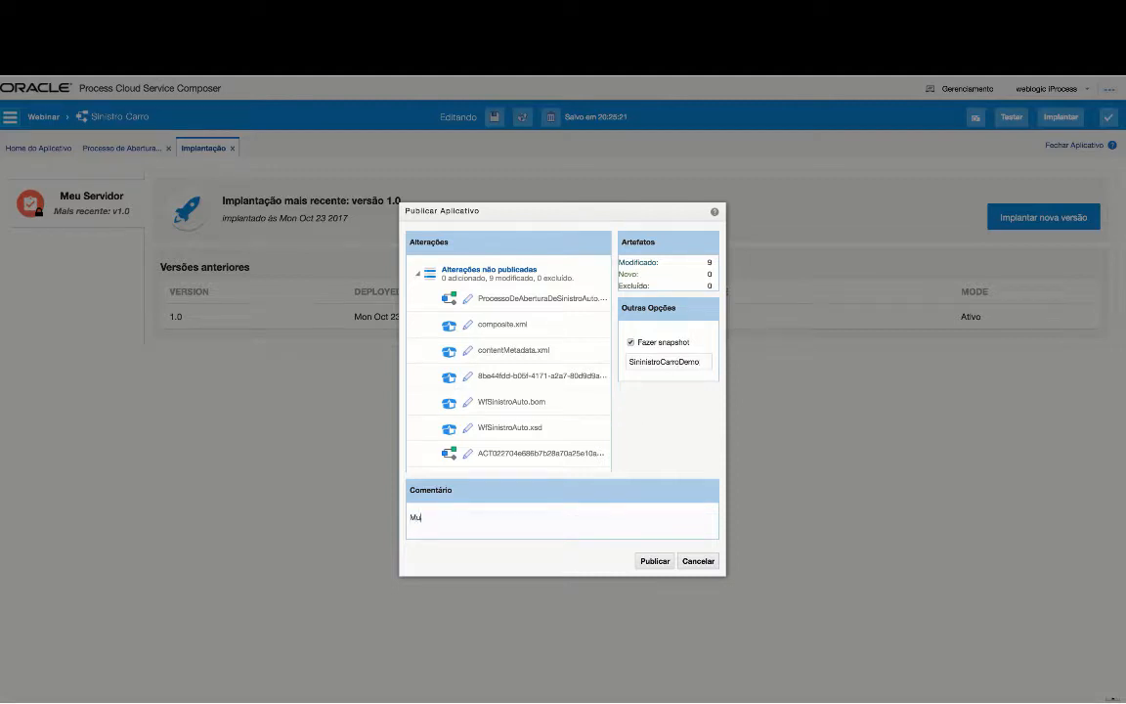
text(danças feitas na apresentação do processo)
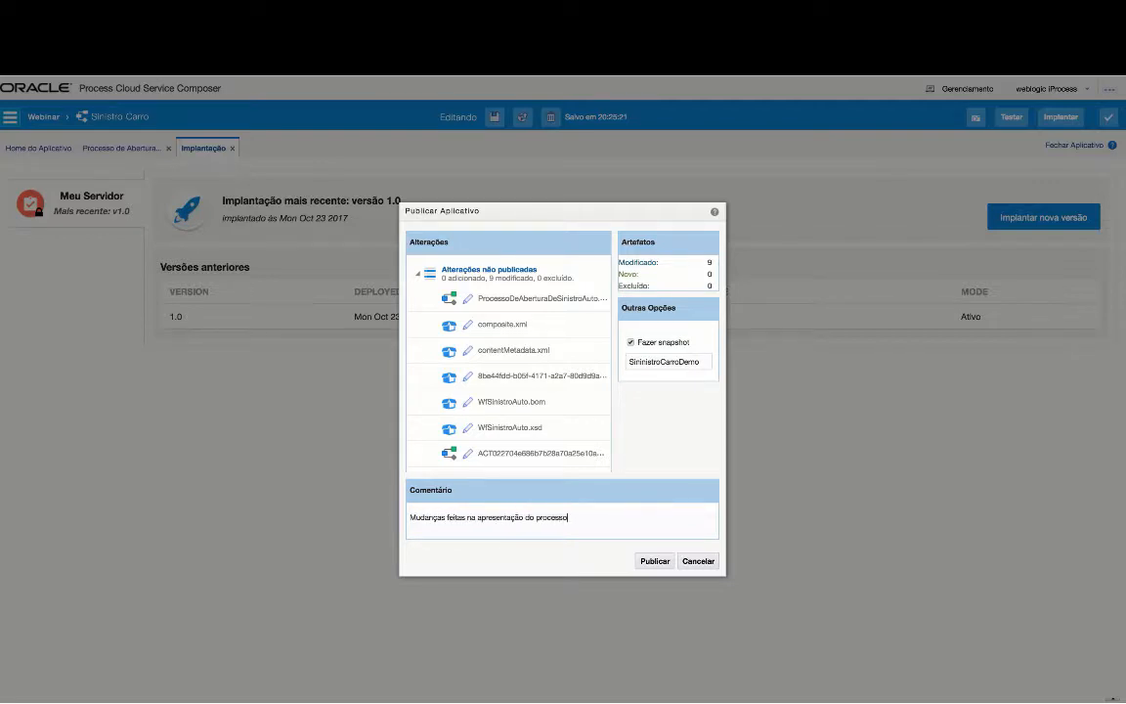
click(655, 561)
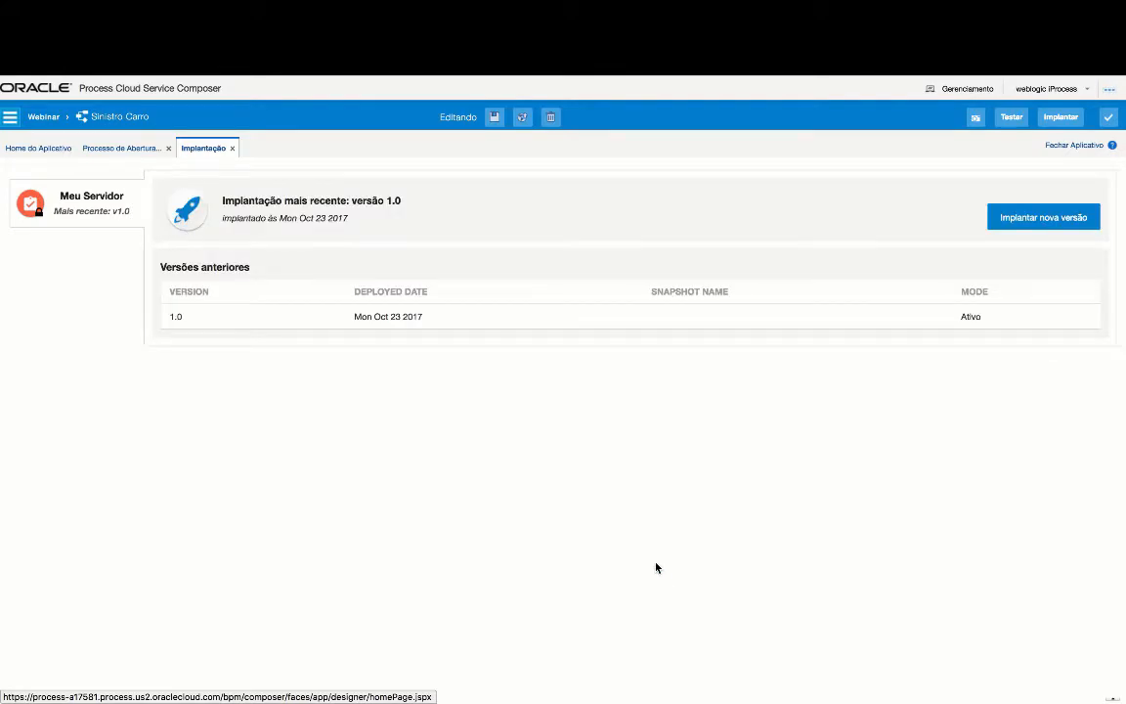
- Launch the Implantar nova versão wizard for Sinistro Carro
click(1067, 219)
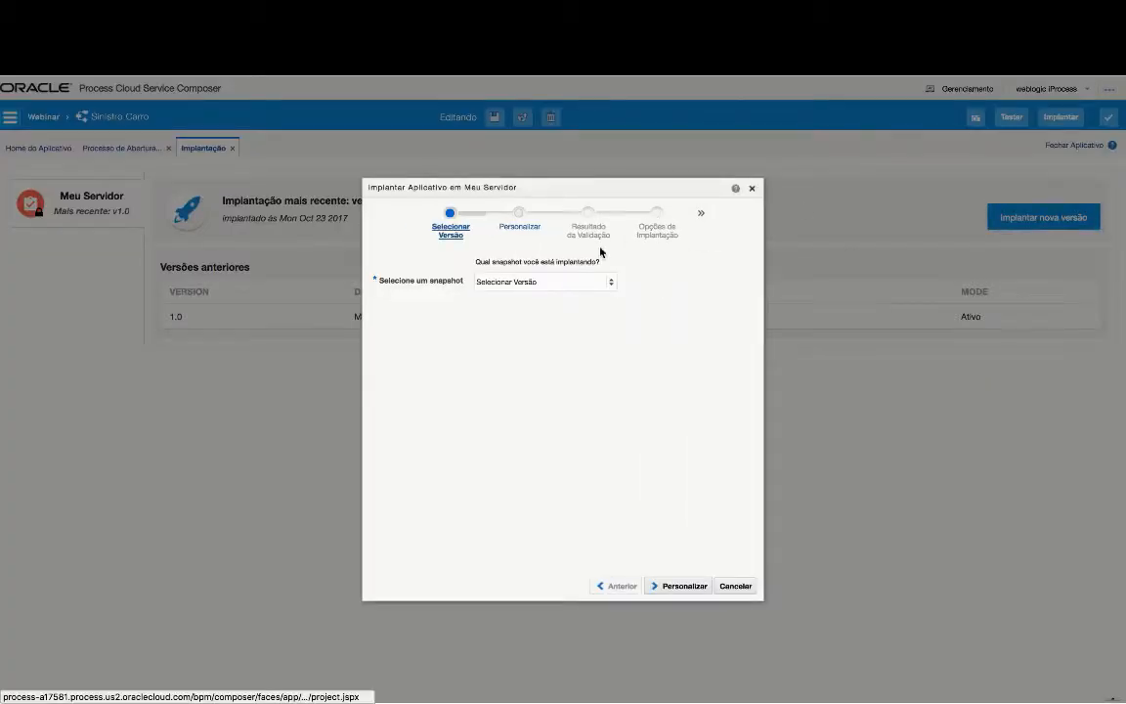
- Select the SininistroCarroDemo snapshot and validate the application, reviewing the warnings
click(565, 282)
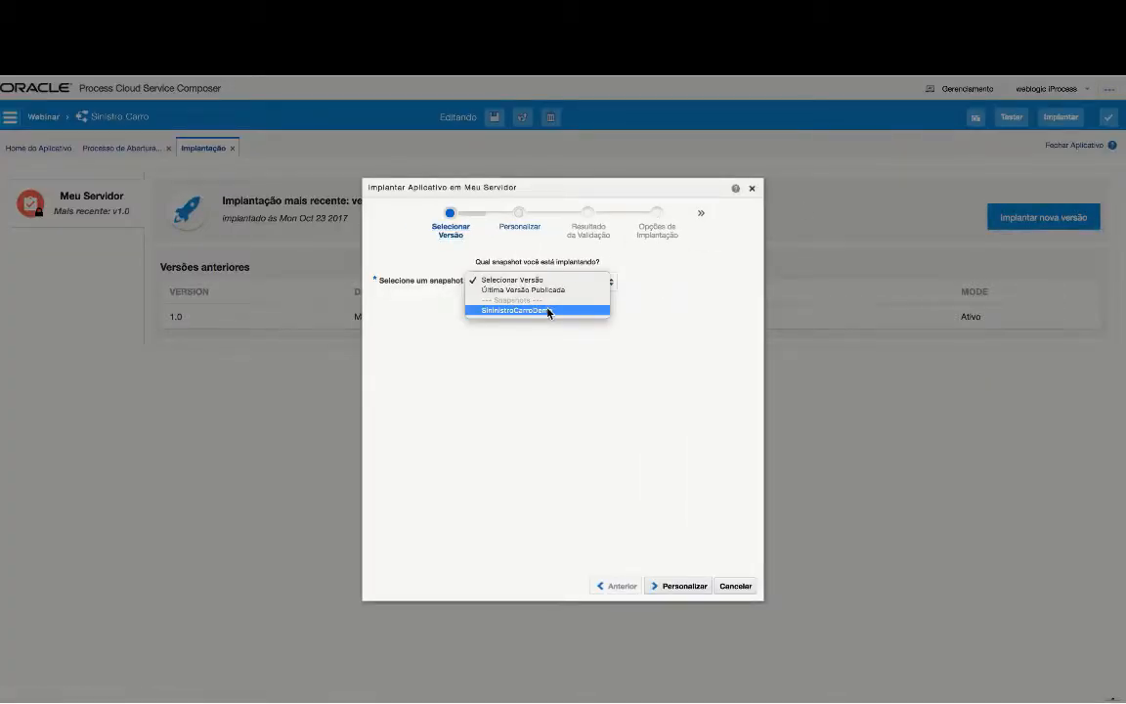
click(565, 311)
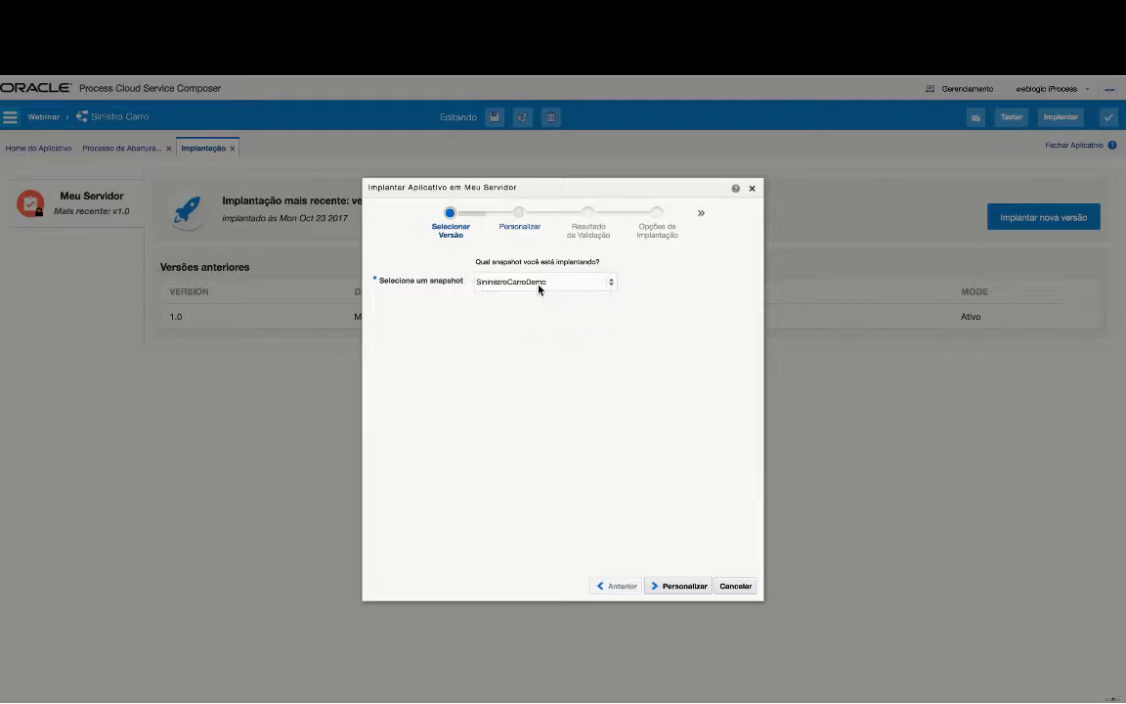
click(683, 586)
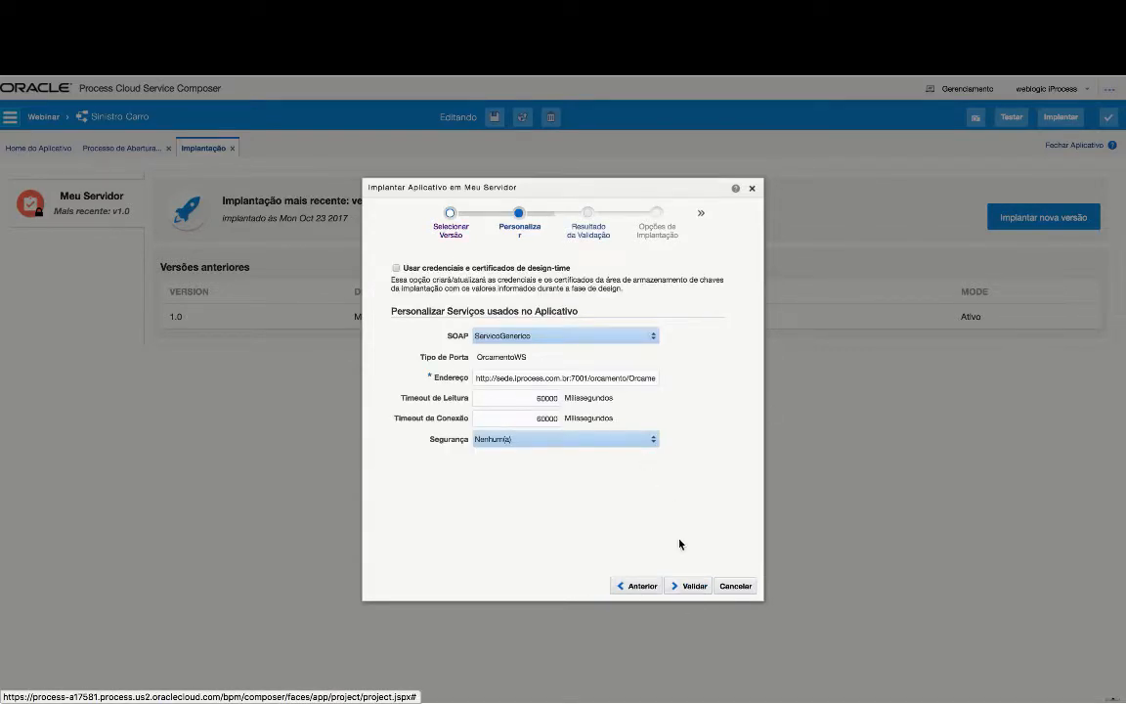
click(693, 586)
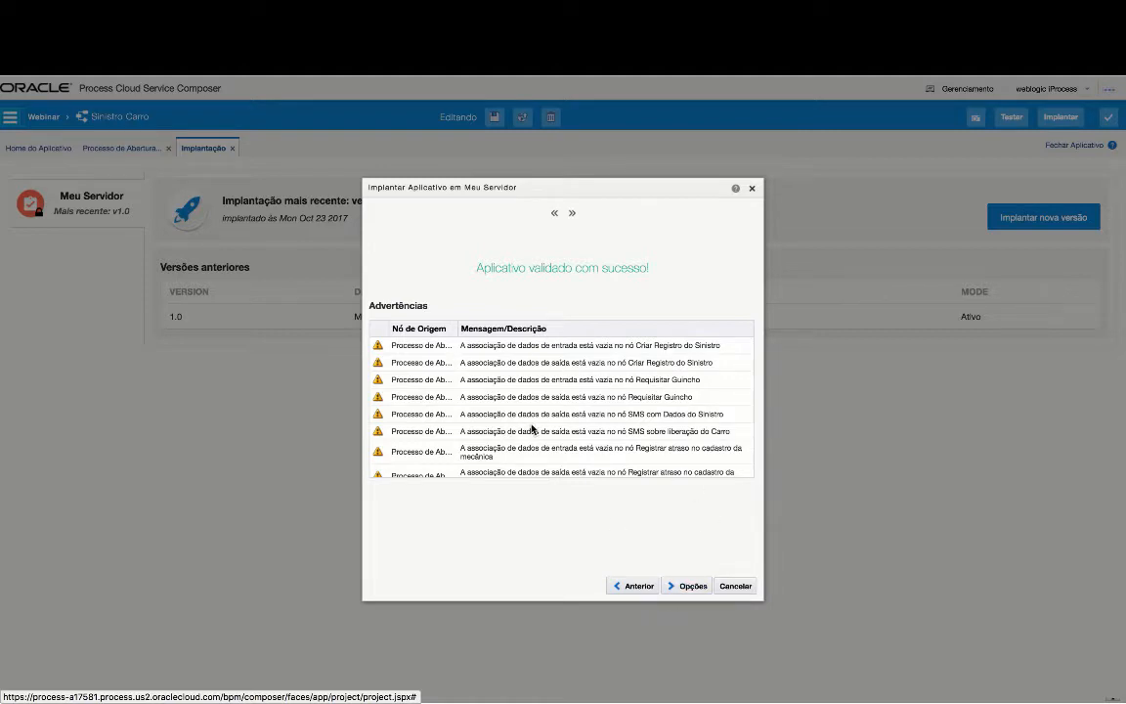
scroll(539, 448, down, 1)
scroll(485, 403, up, 1)
- Deploy as revision 1.1 replacing existing instances, then finish the wizard
click(684, 587)
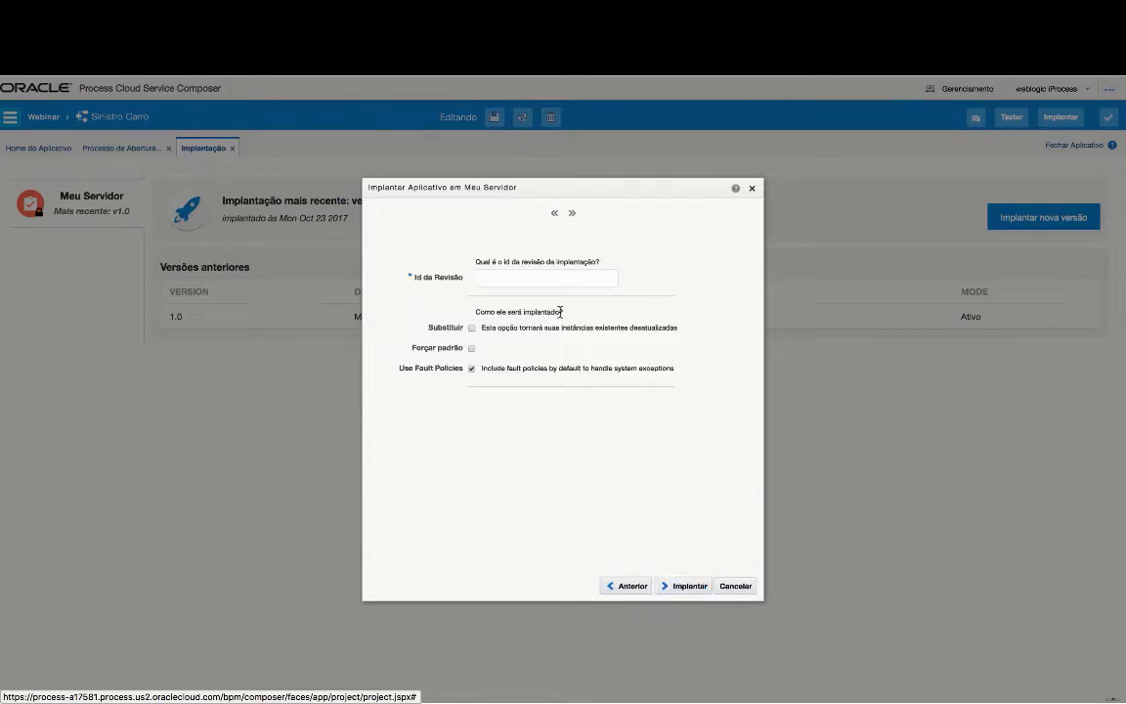
click(607, 283)
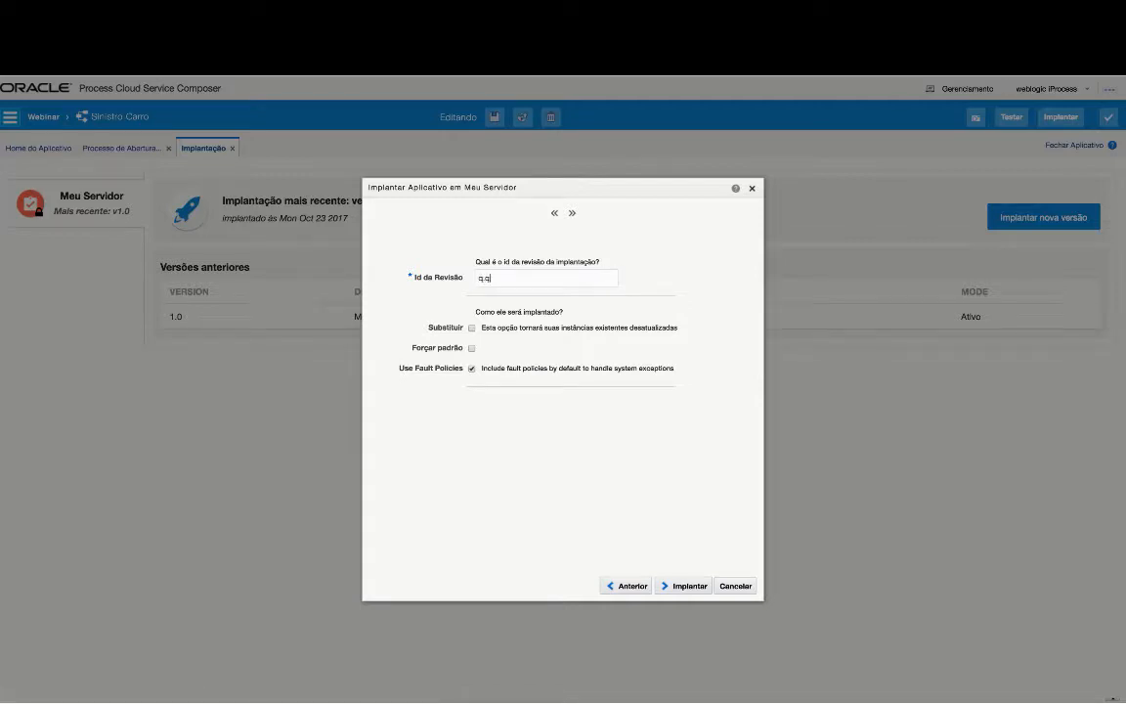
text(1.1)
click(472, 328)
click(691, 587)
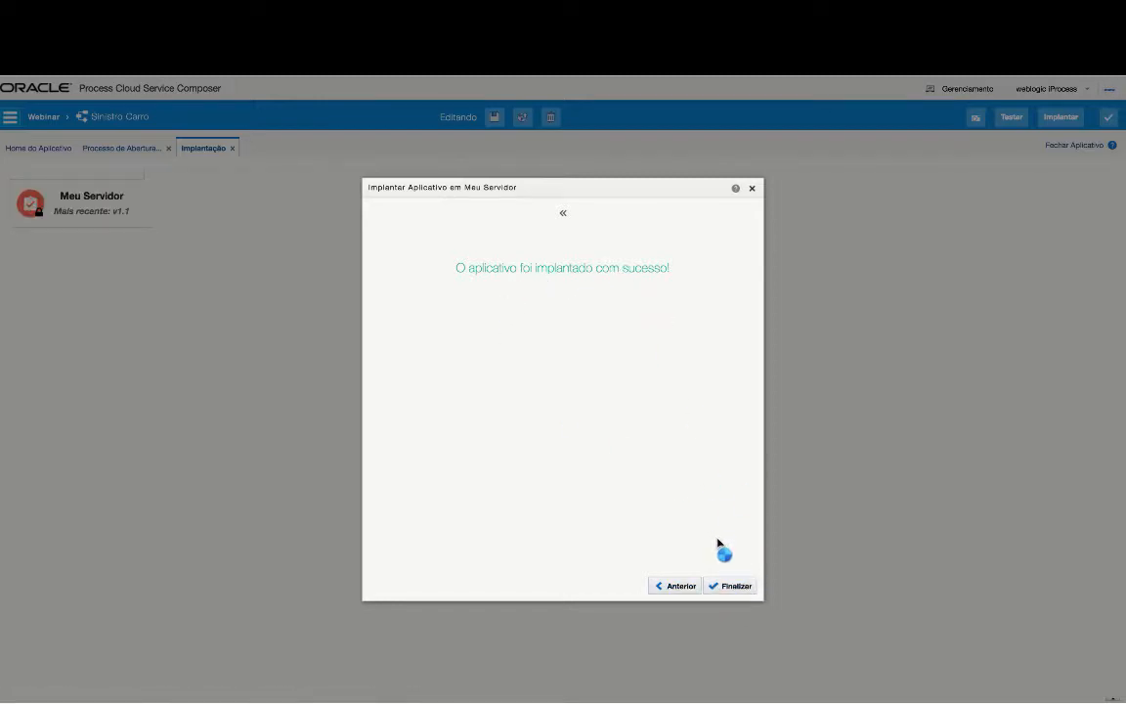
click(731, 586)
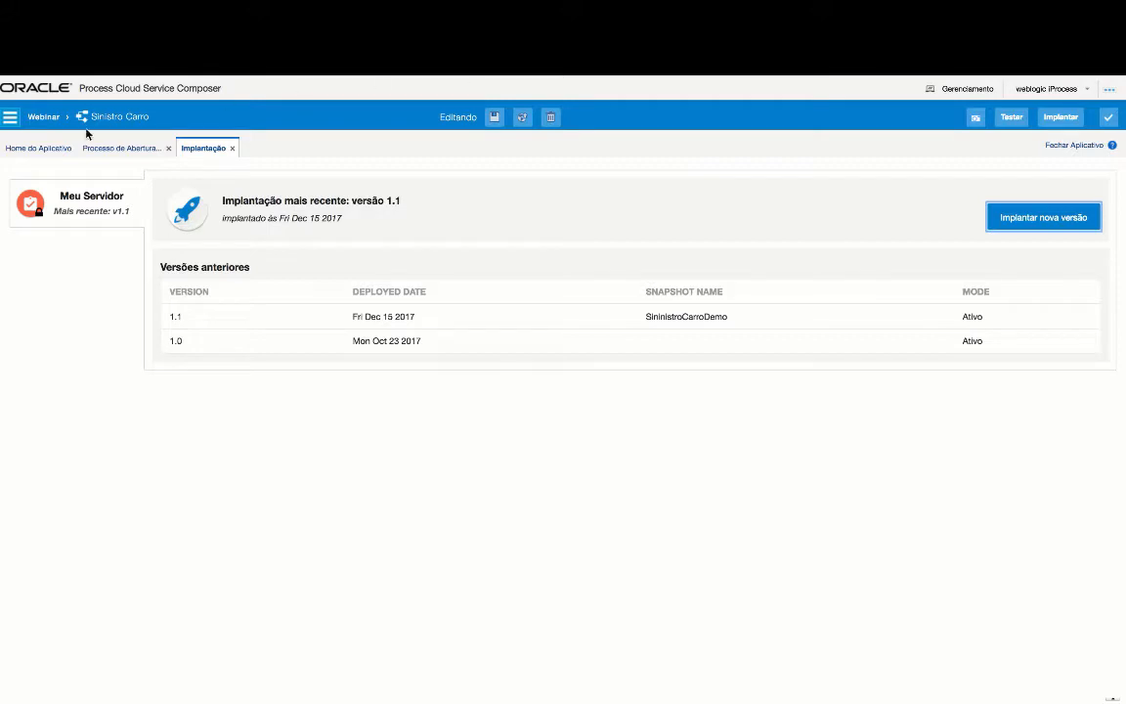
- Check that Sinistro_Carro - SininistroCarroDemo revision 1.1 is active in the deployed applications list, then return to PCS Home
click(980, 90)
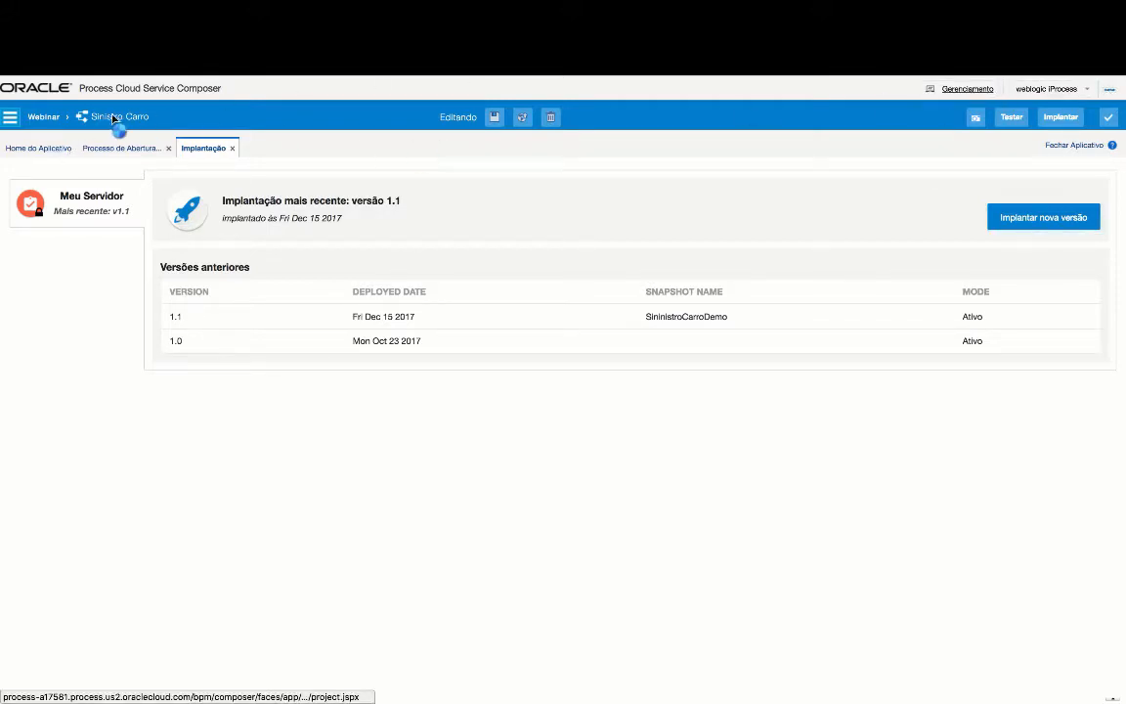
click(43, 118)
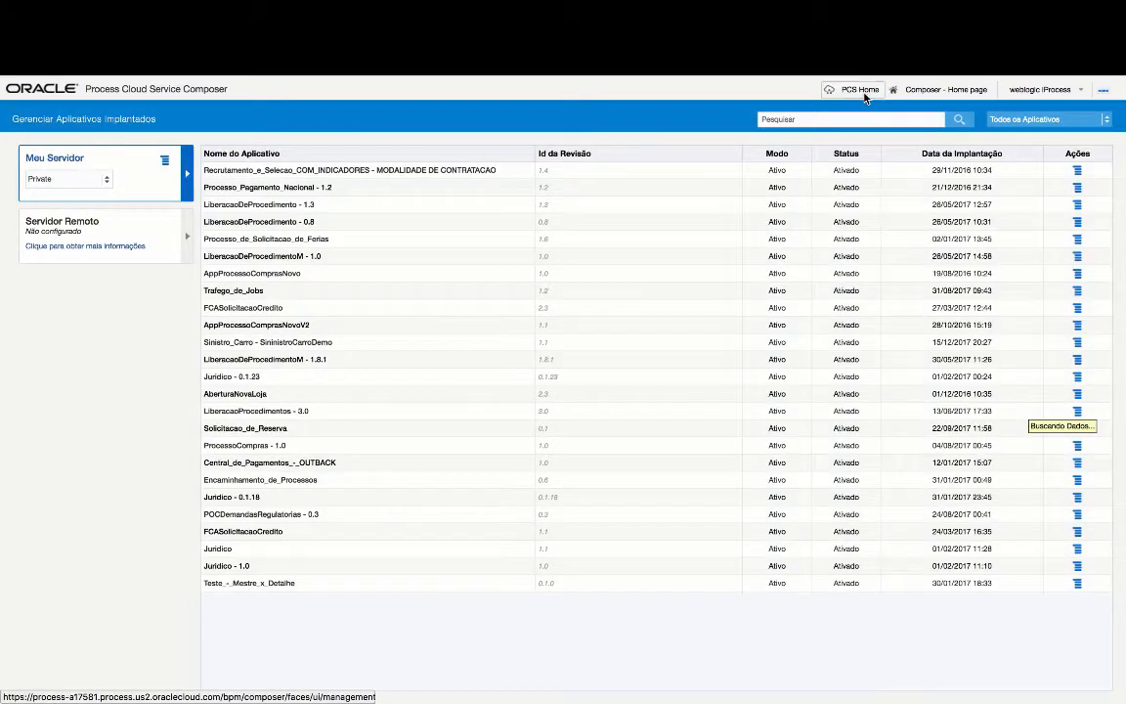
click(867, 91)
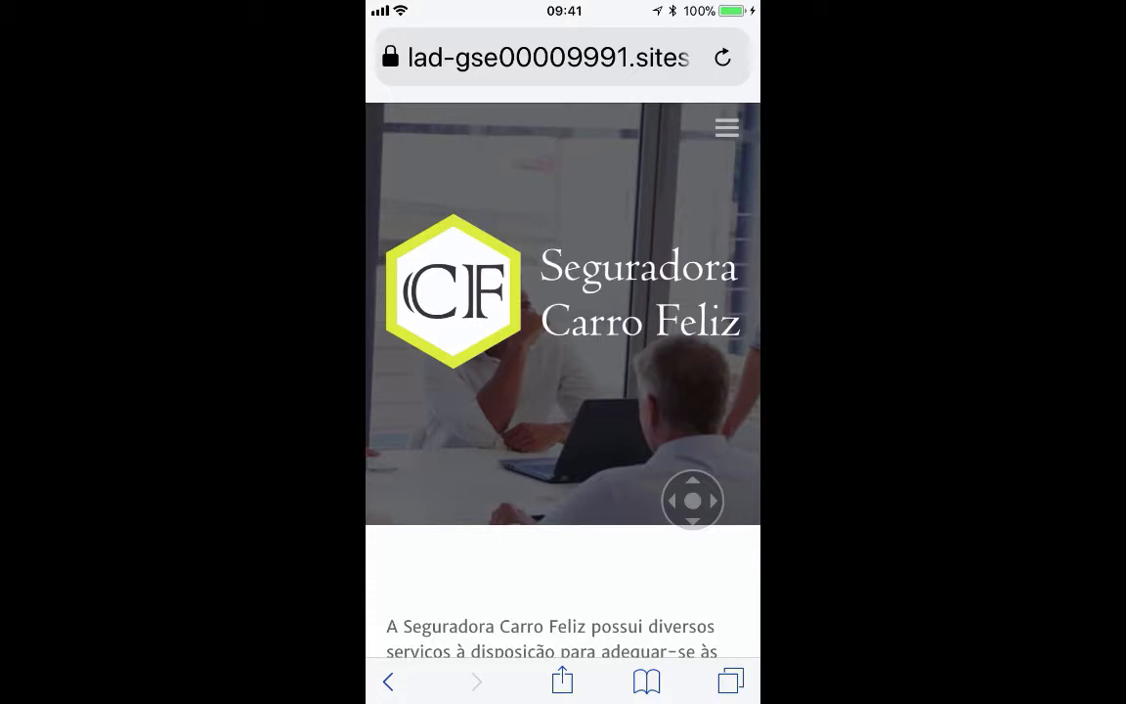
- Browse the Seguradora Carro Feliz home page and open the site's navigation menu
scroll(563, 391, down, 5)
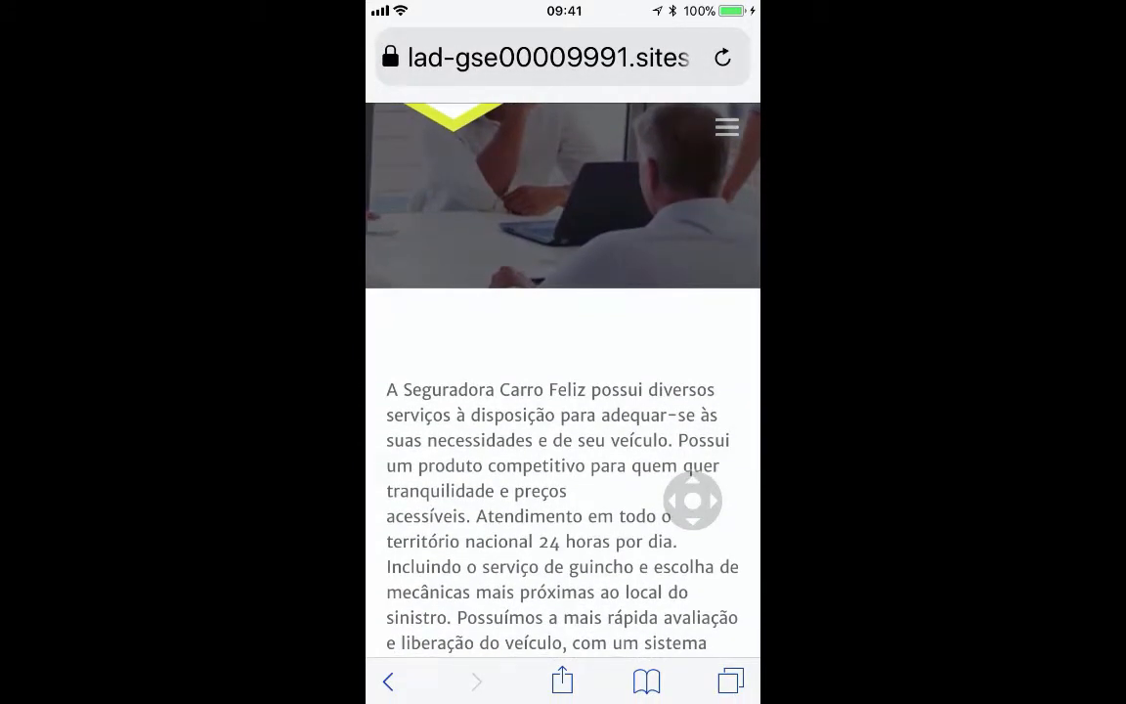
scroll(563, 391, down, 5)
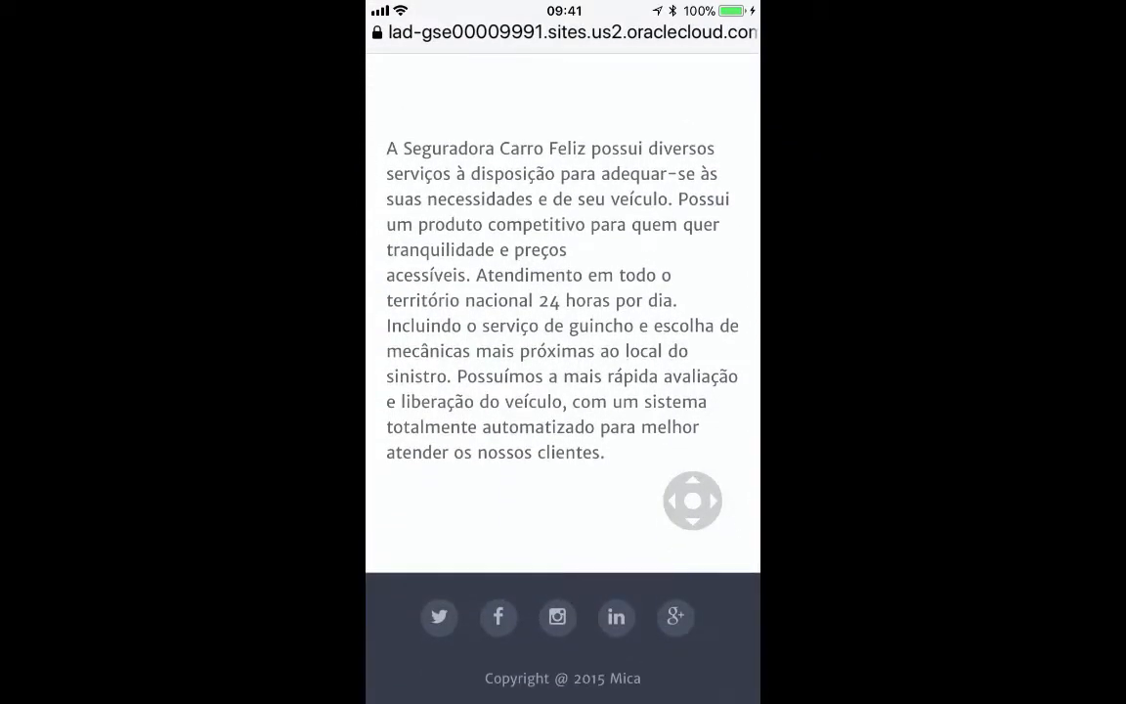
scroll(563, 391, up, 3)
scroll(563, 391, up, 3)
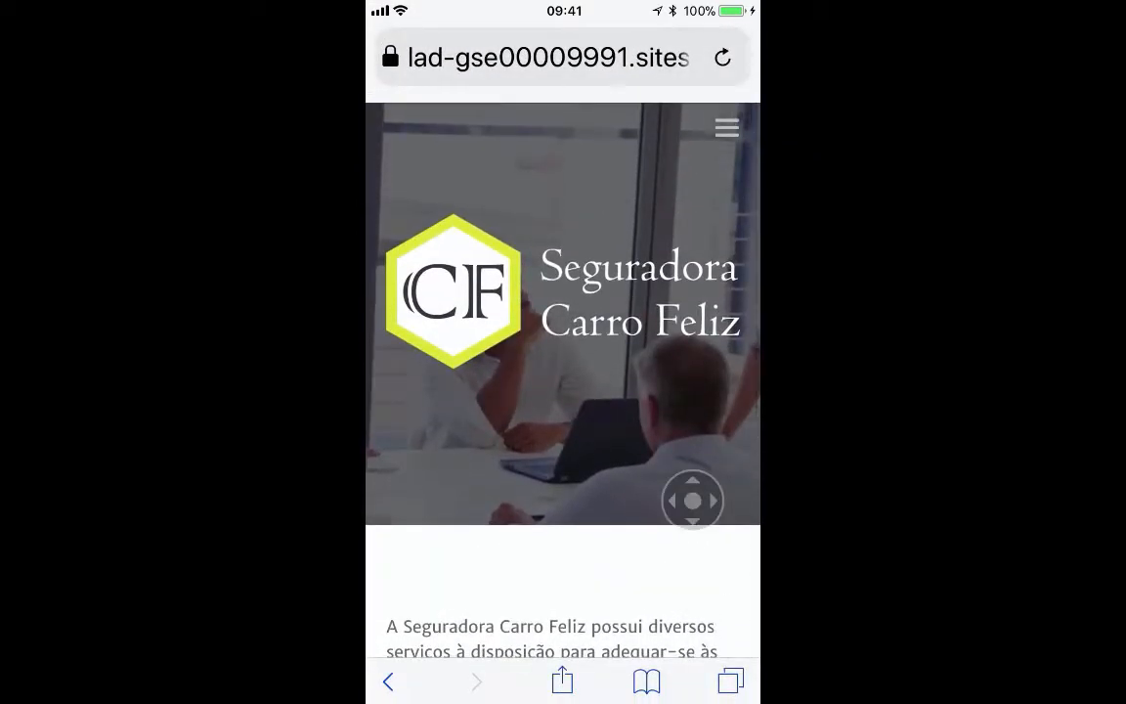
click(726, 128)
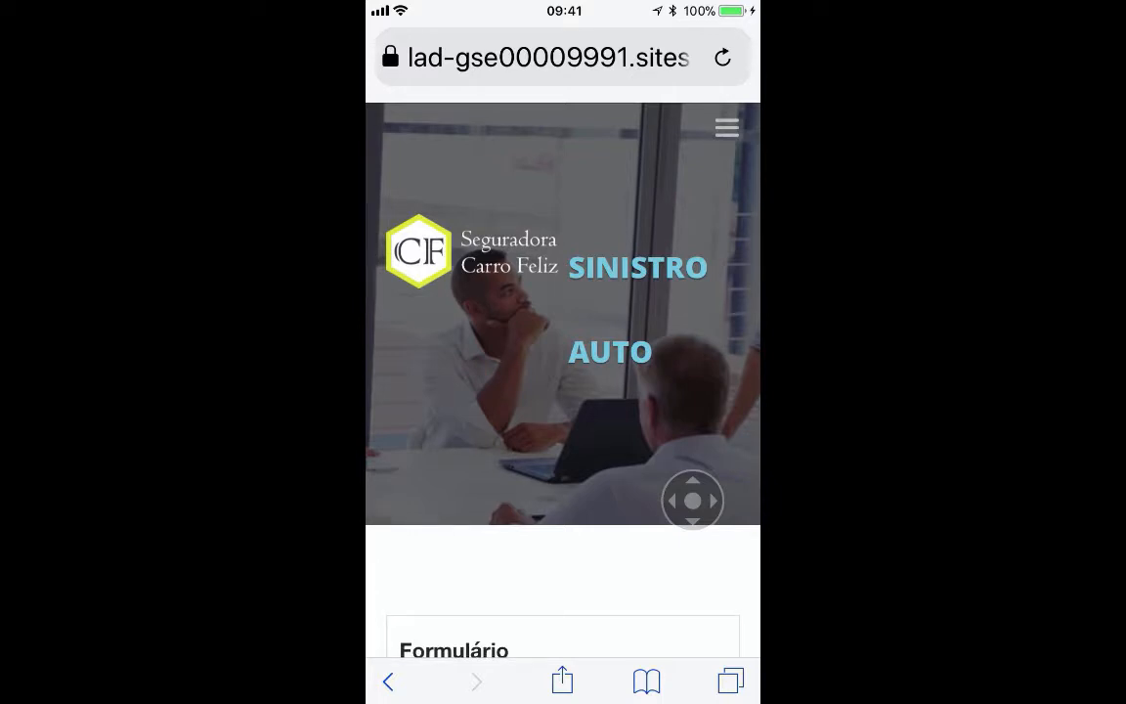
- Enter the policyholder's CPF number so the contract data loads
scroll(563, 372, down, 5)
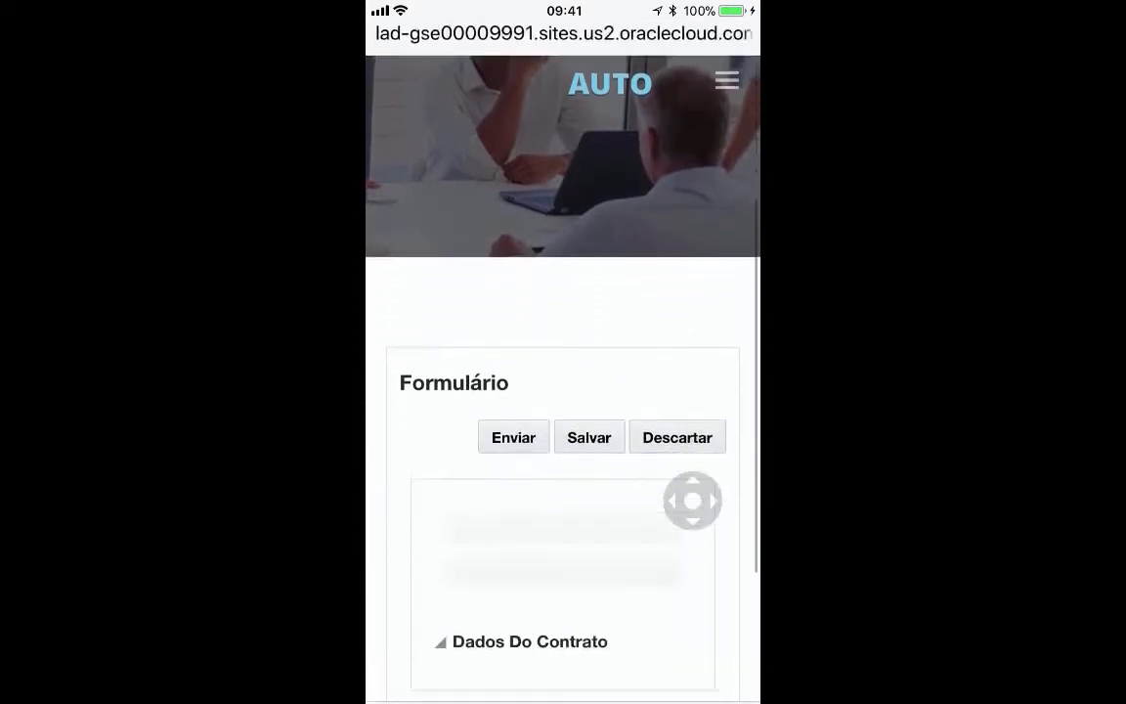
scroll(563, 391, down, 1)
scroll(563, 392, down, 3)
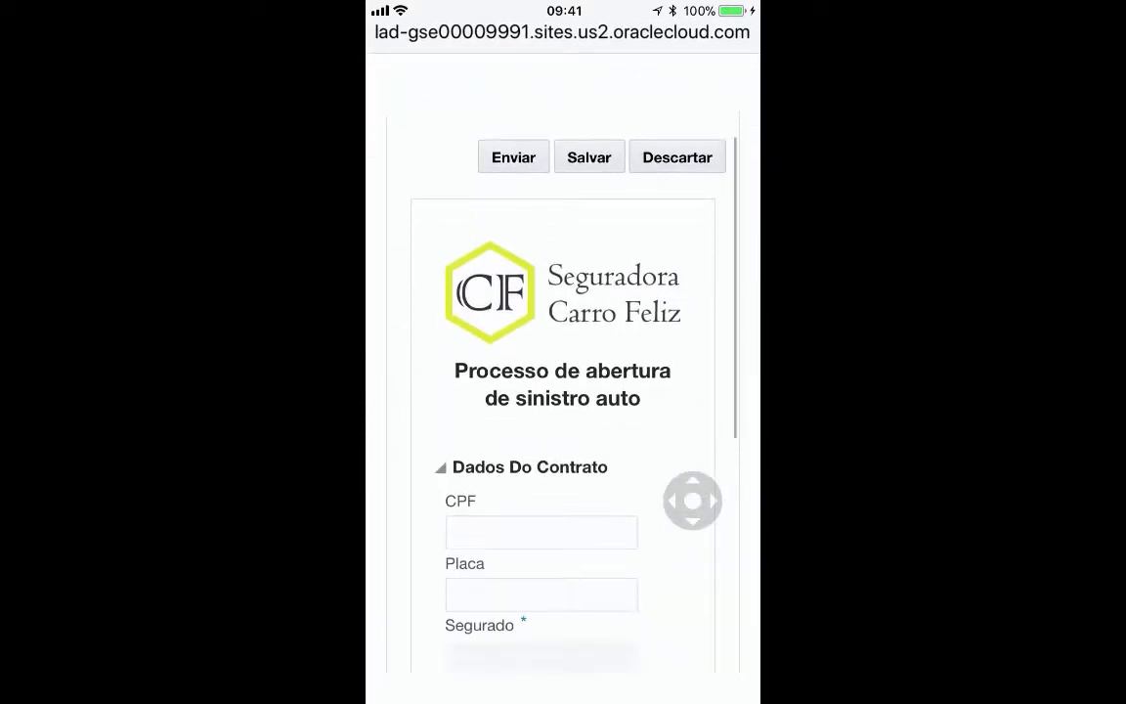
scroll(563, 391, down, 2)
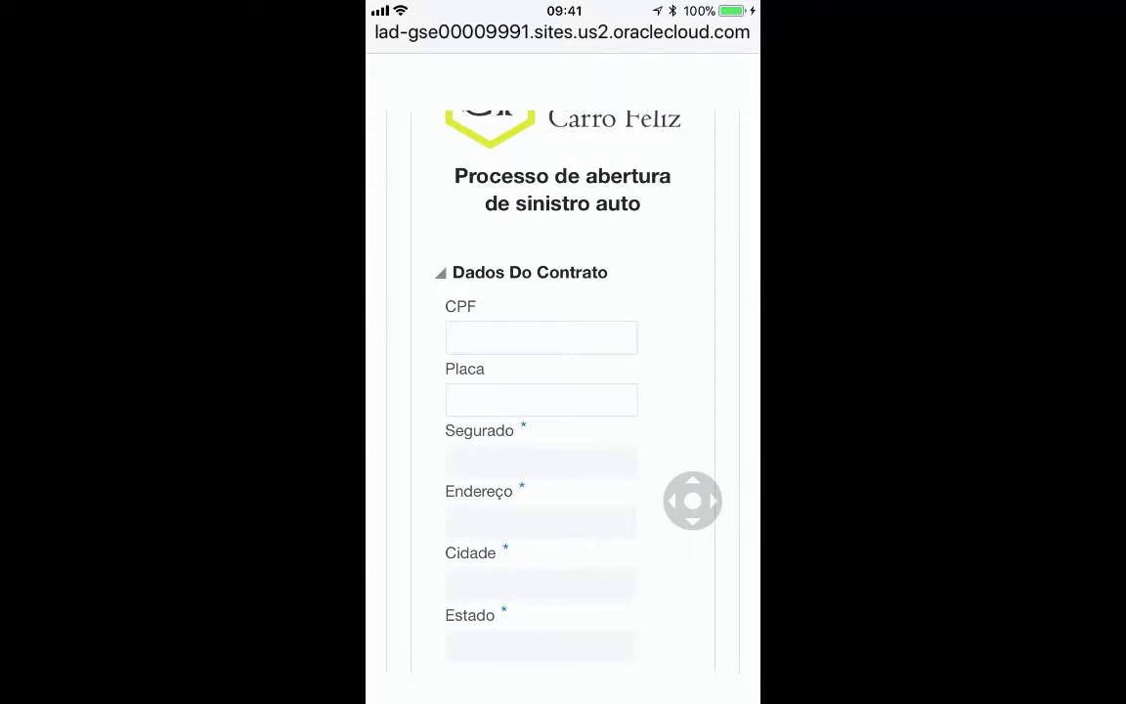
click(541, 337)
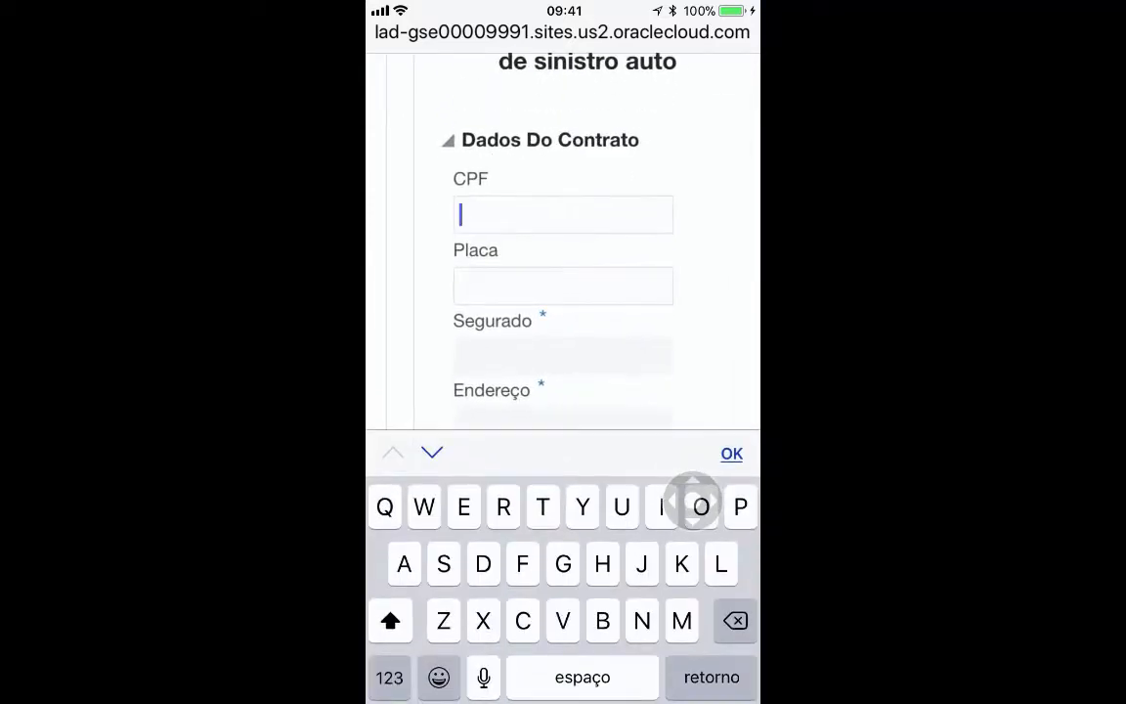
click(389, 678)
text(7)
scroll(563, 244, down, 3)
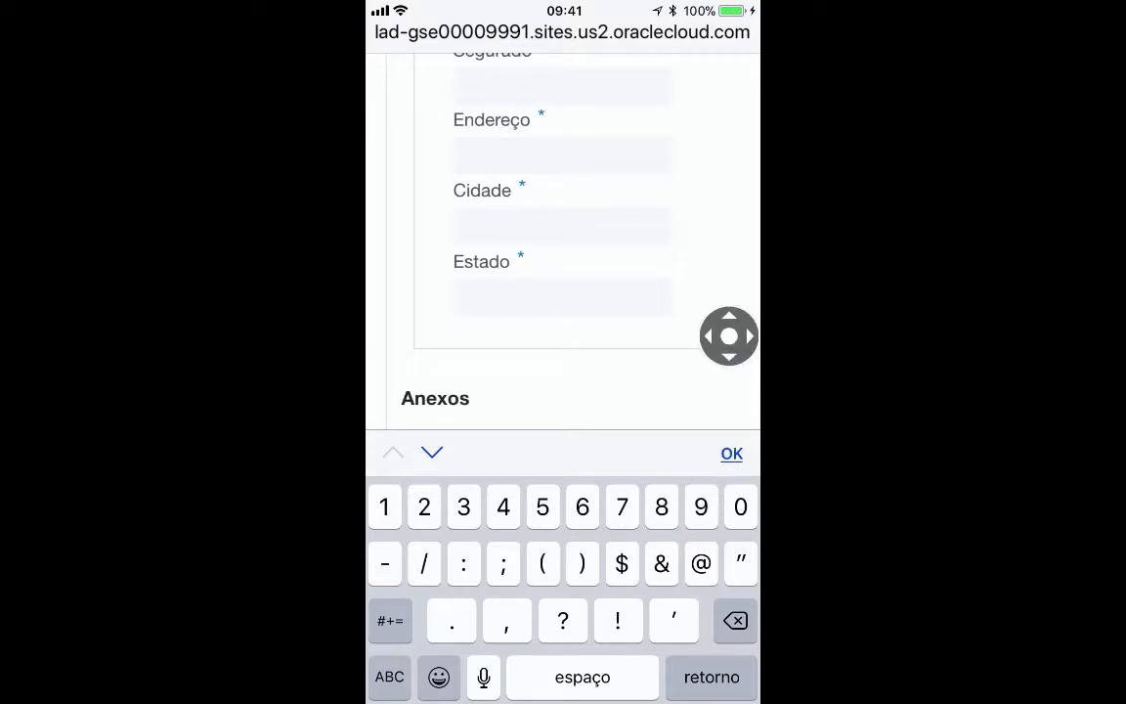
text(9)
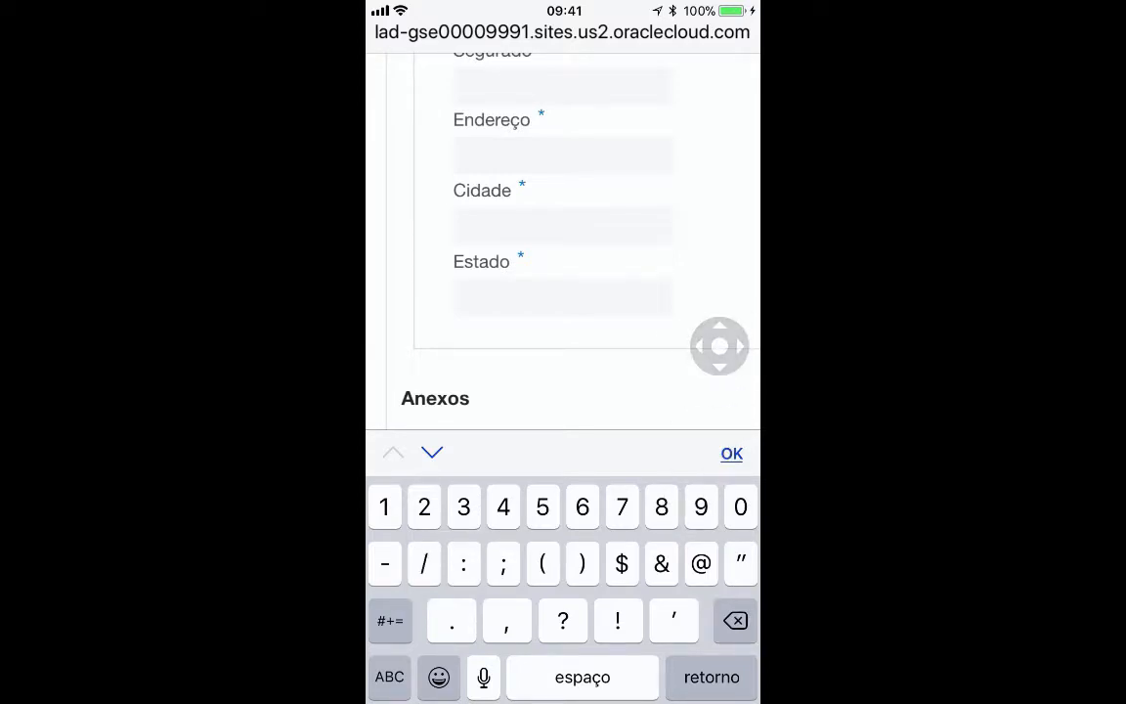
scroll(563, 244, up, 3)
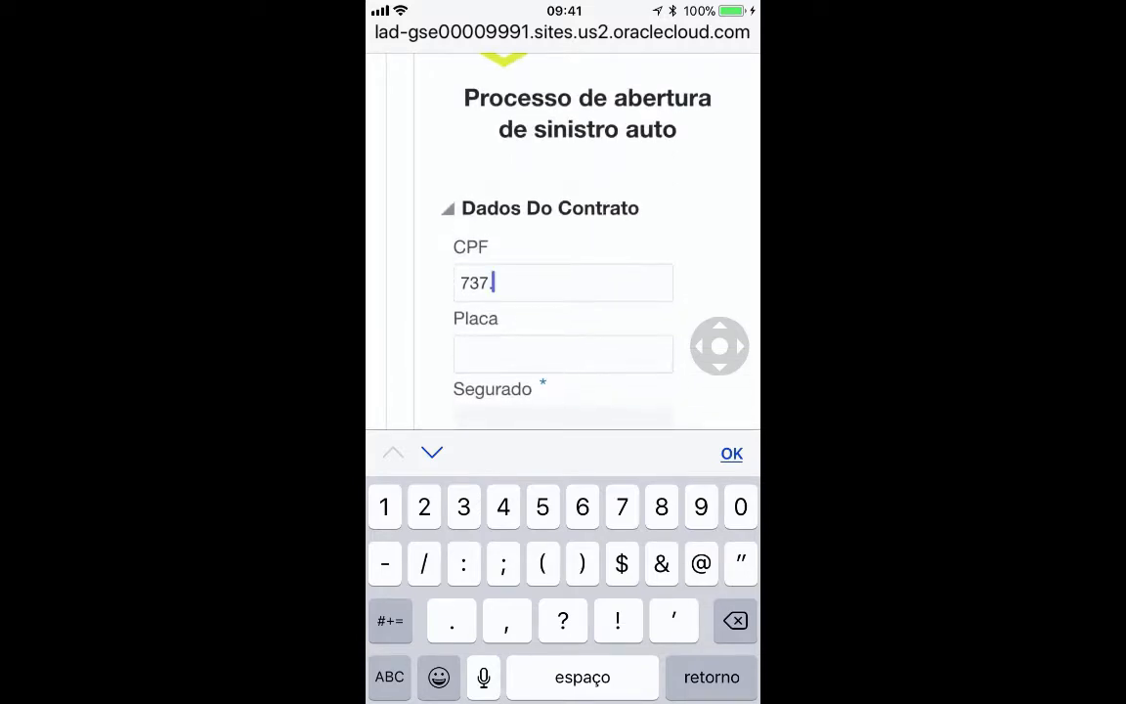
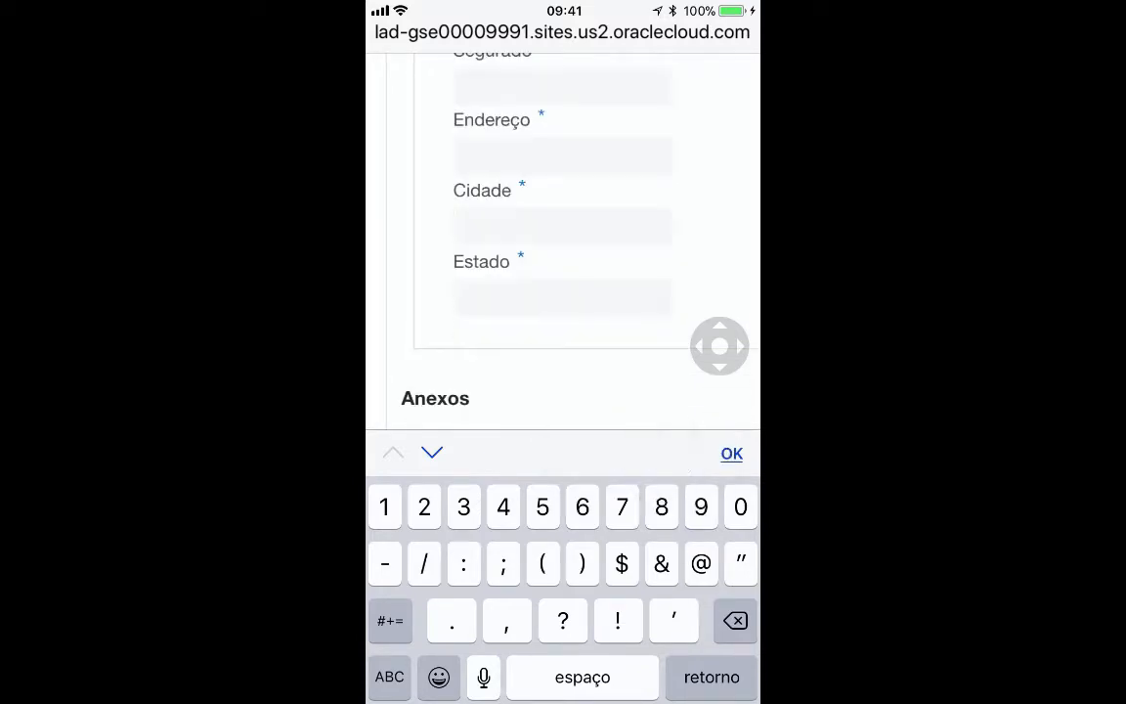
click(731, 454)
scroll(563, 352, up, 3)
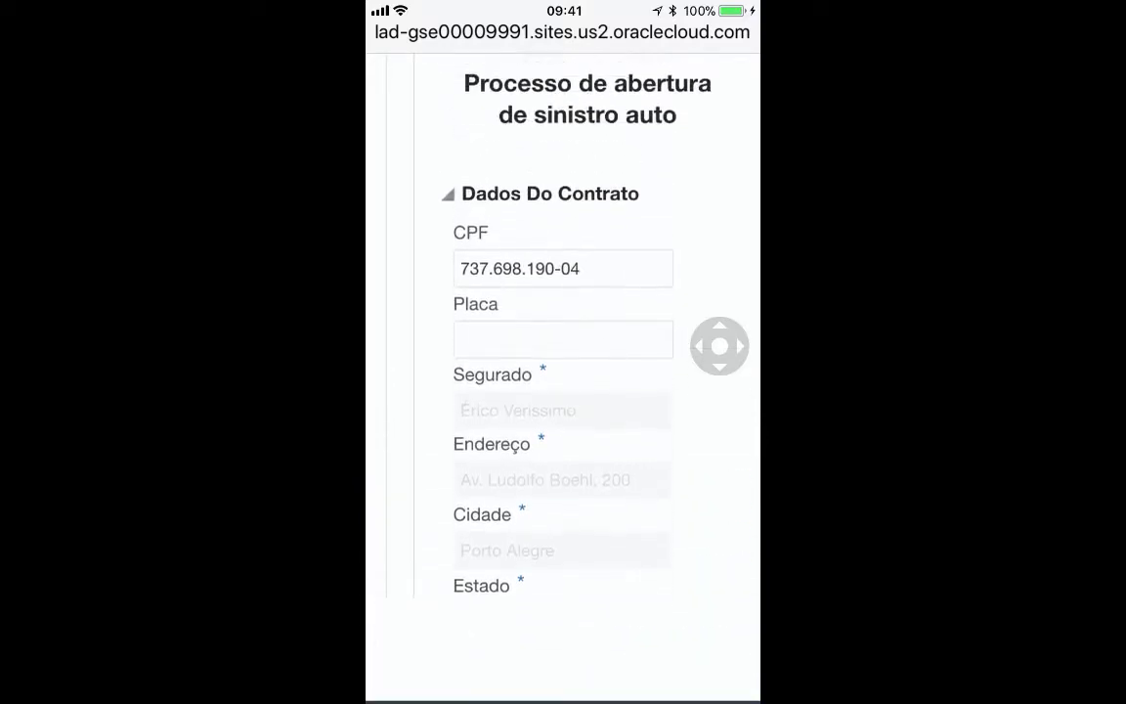
scroll(563, 352, down, 1)
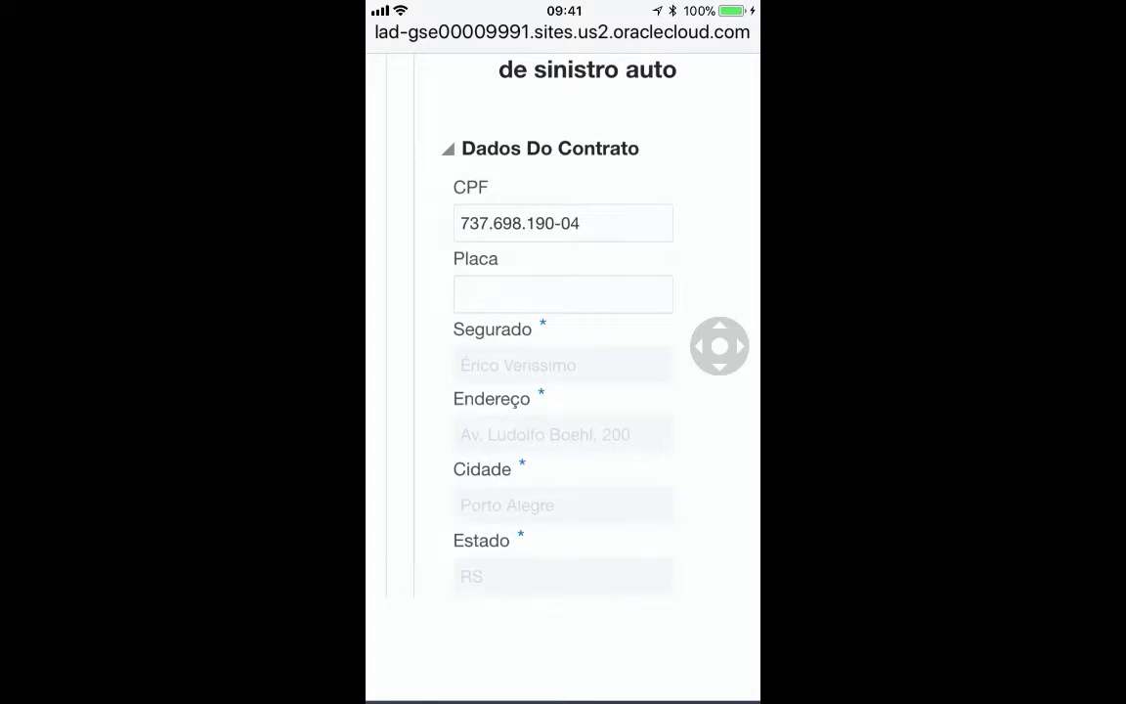
- Enter the vehicle plate so the vehicle details load
click(563, 294)
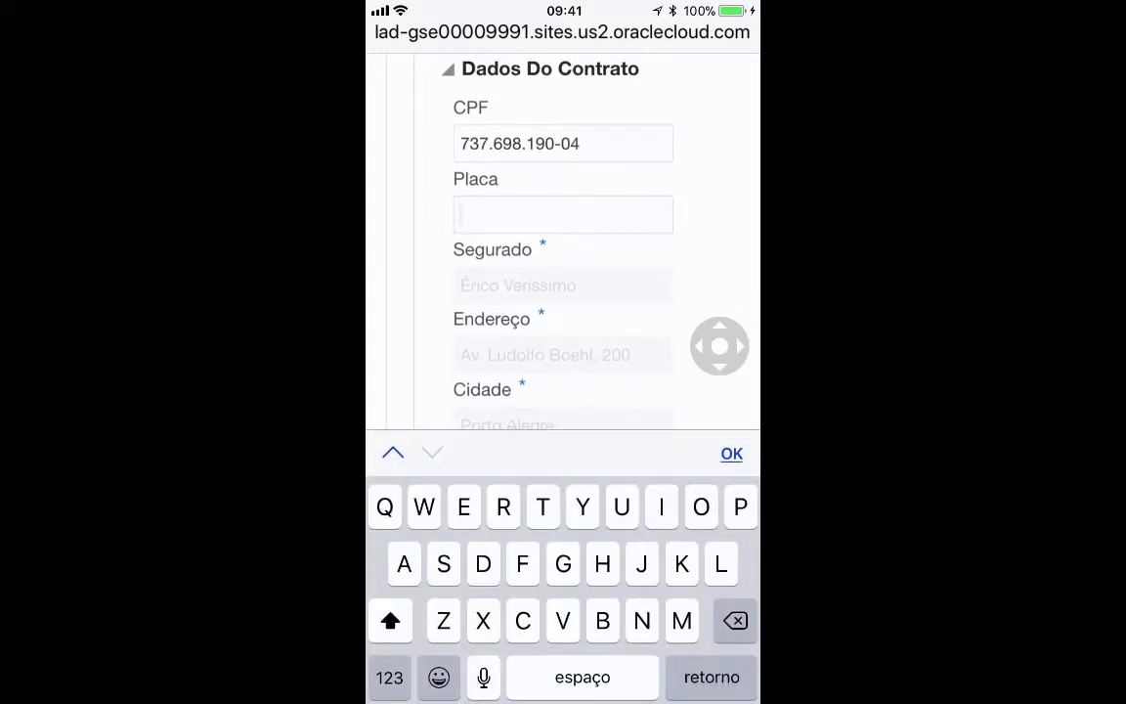
text(I)
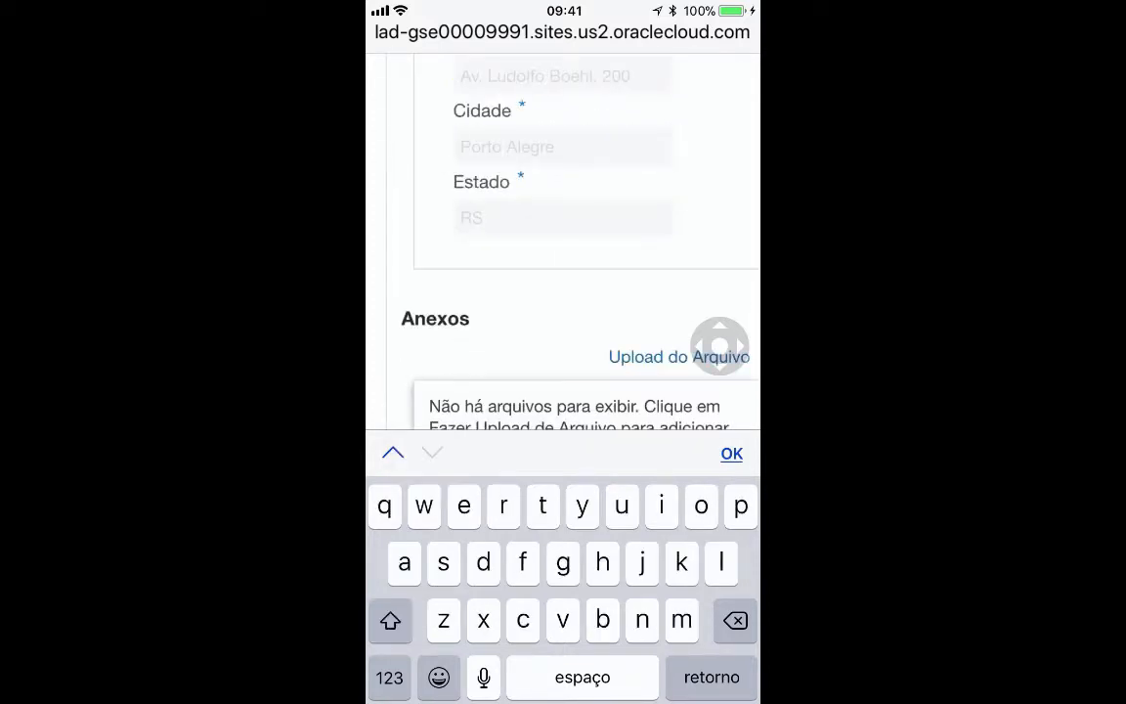
click(389, 677)
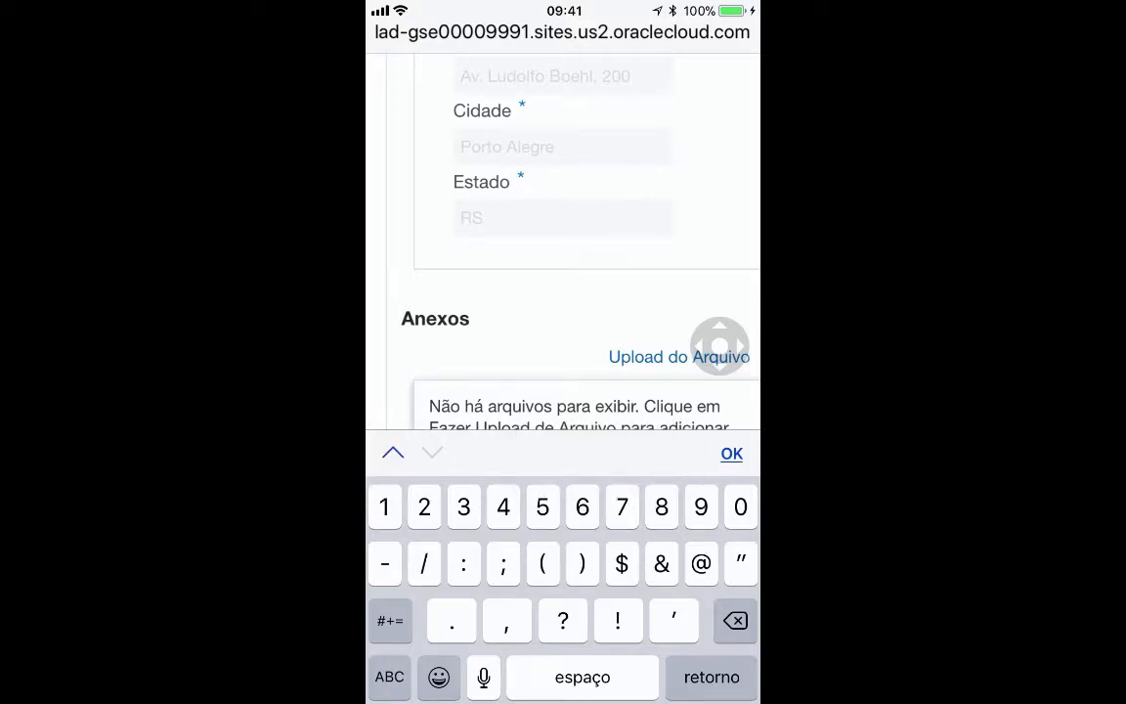
scroll(563, 241, up, 4)
scroll(563, 241, down, 2)
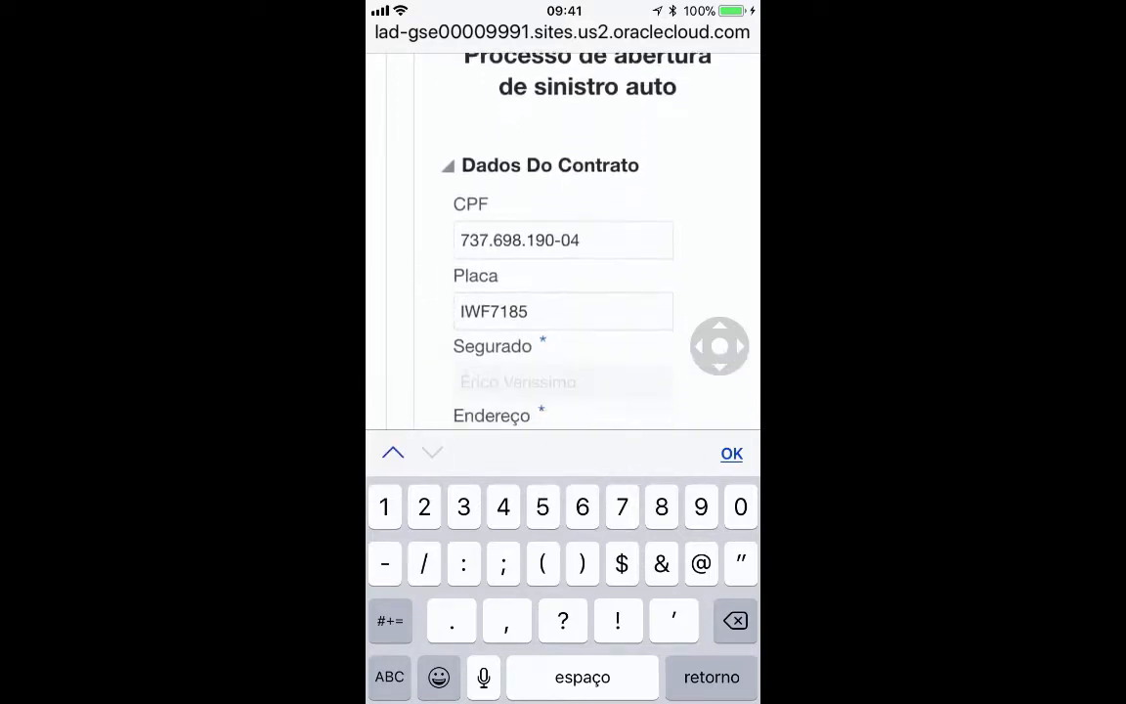
scroll(563, 241, down, 3)
click(731, 453)
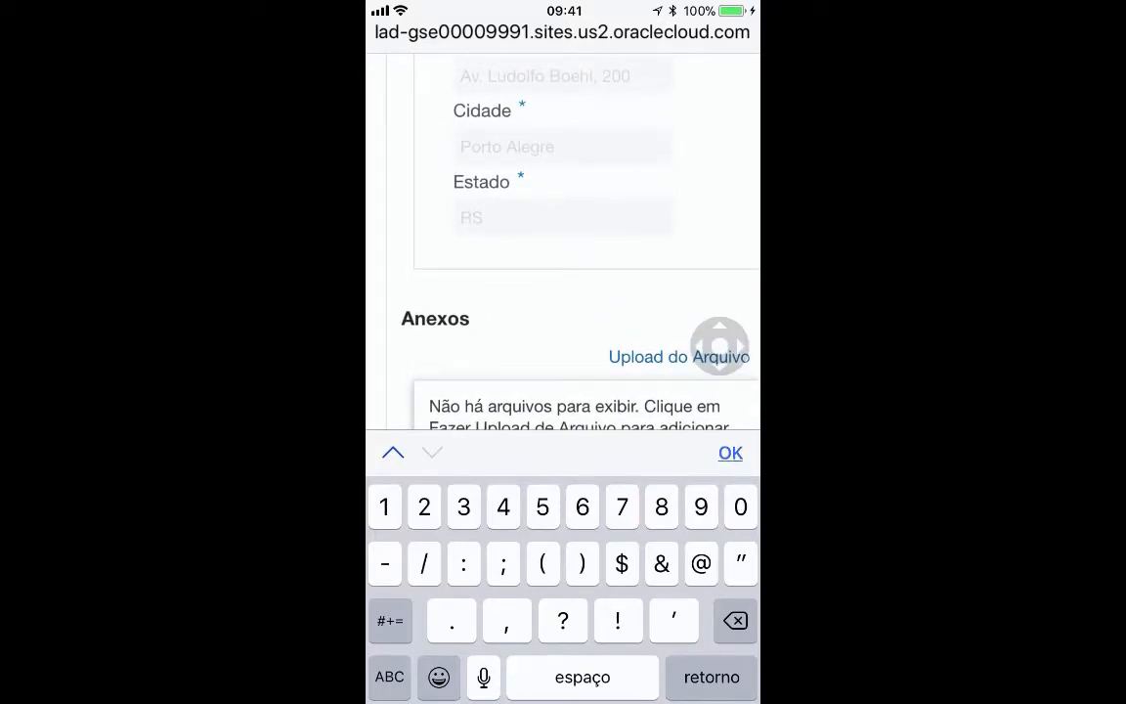
- Choose the second listed person as driver and fill the accident location, city and state via Consultar Localização
scroll(563, 283, down, 2)
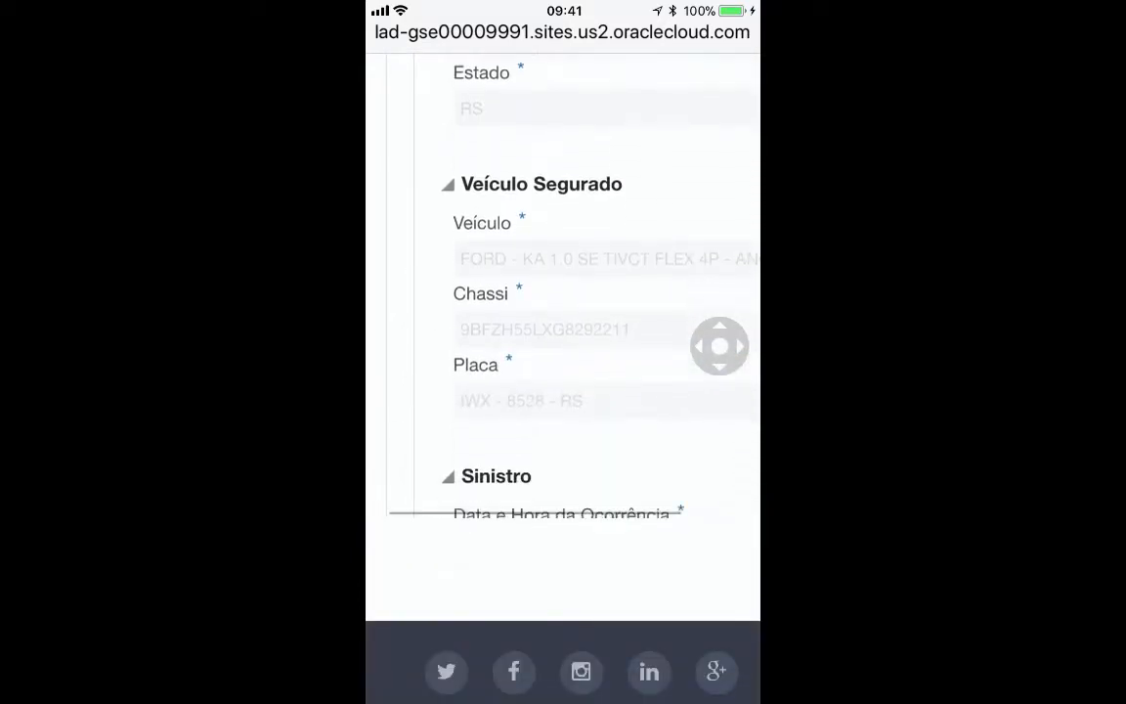
scroll(563, 283, down, 2)
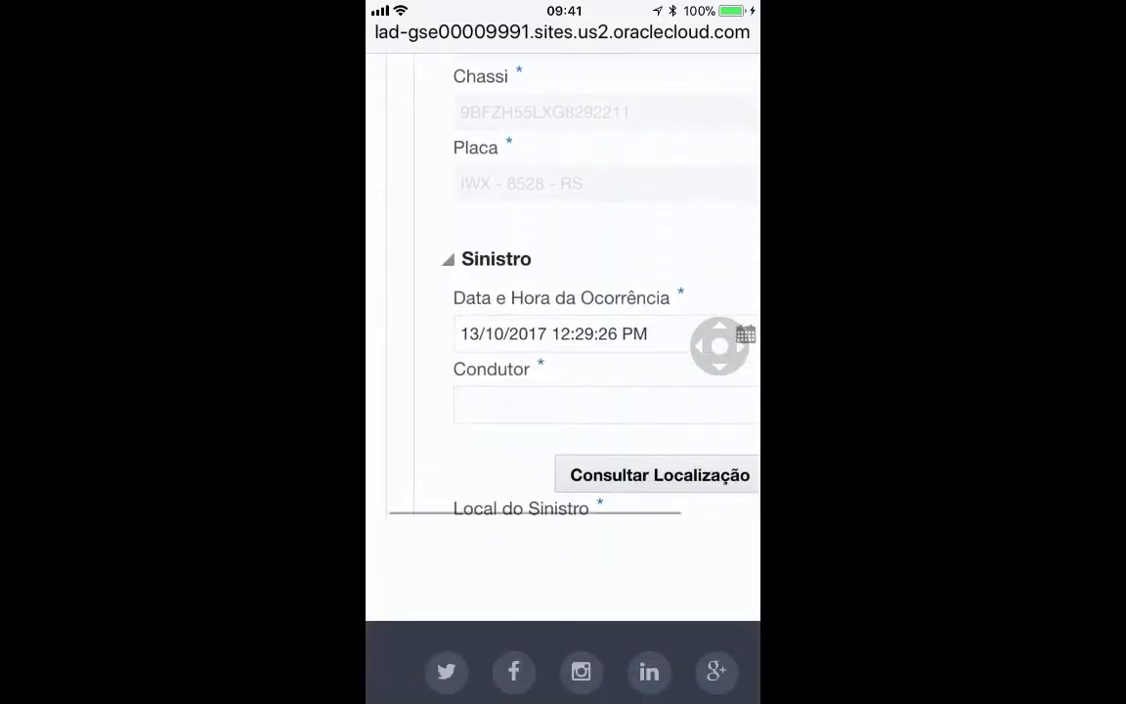
scroll(563, 332, right, 2)
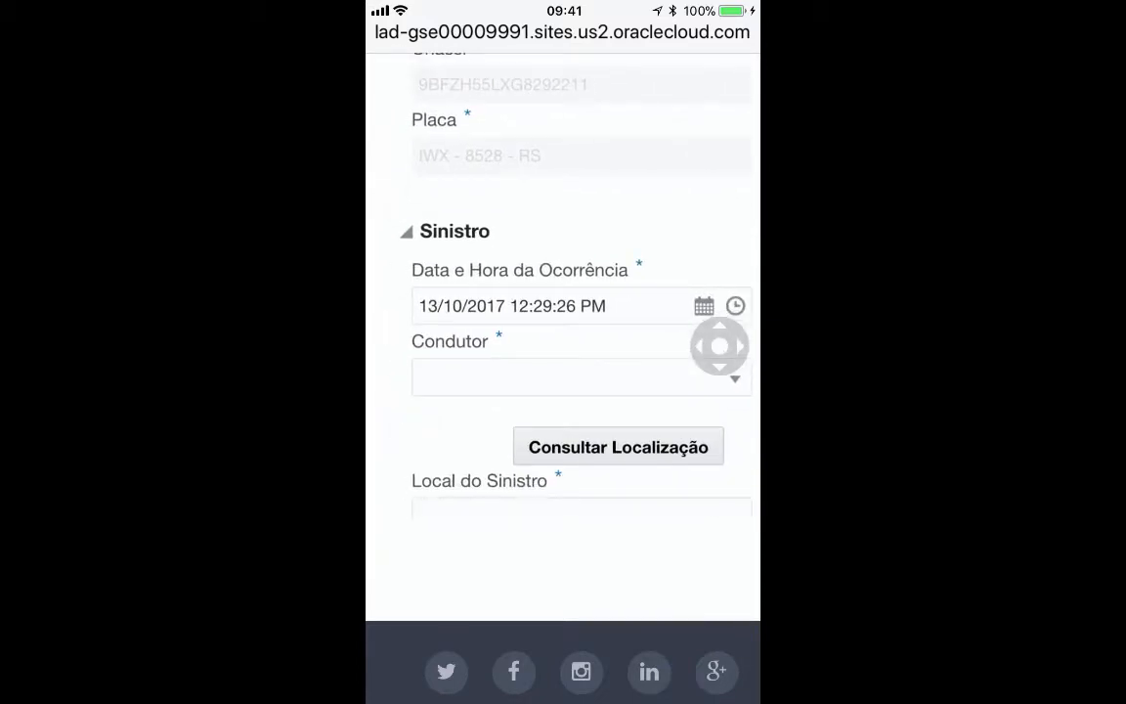
scroll(563, 332, down, 5)
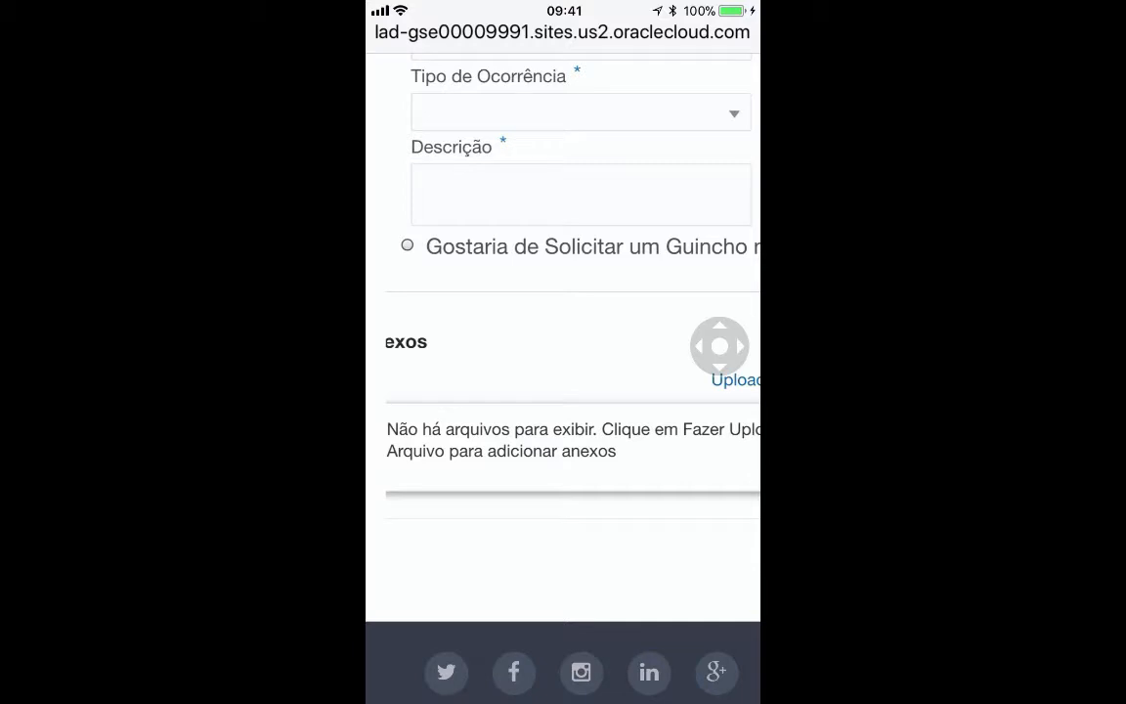
scroll(563, 332, up, 5)
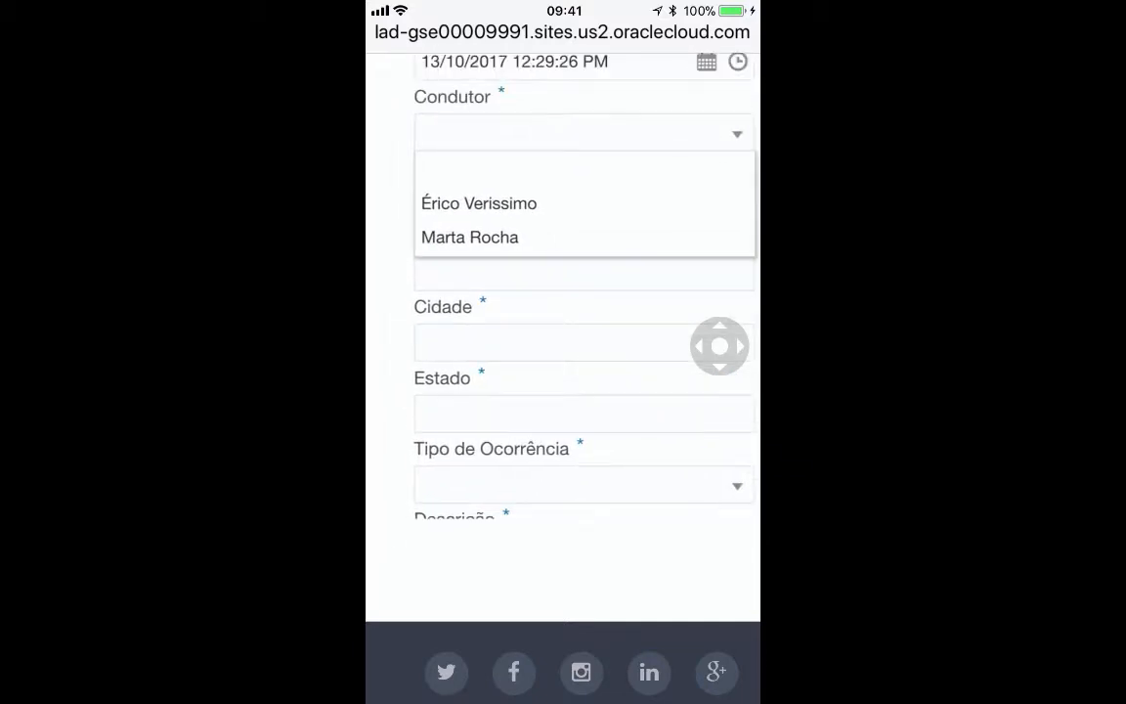
click(471, 238)
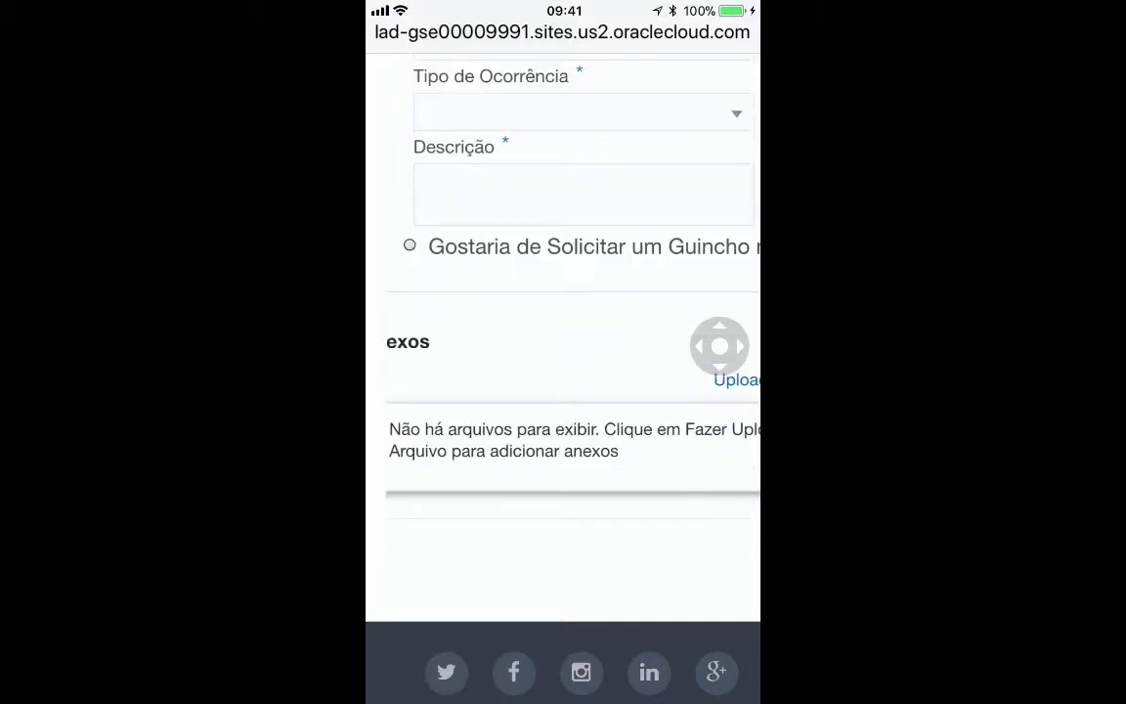
scroll(563, 332, up, 5)
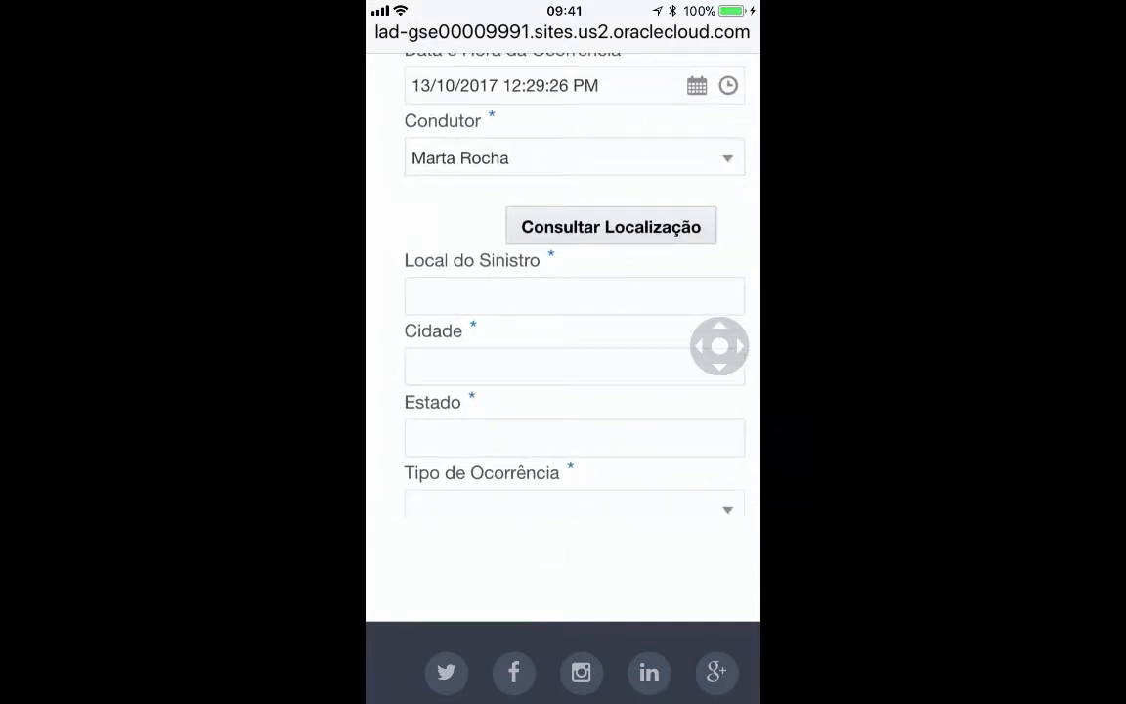
click(611, 226)
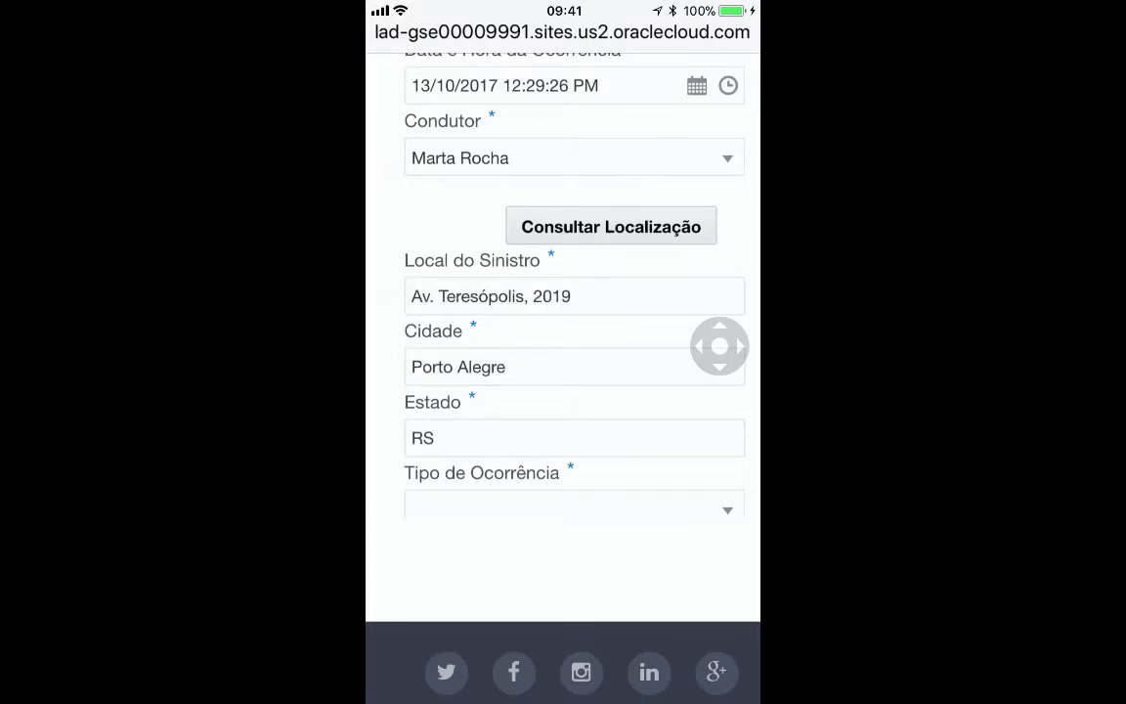
scroll(563, 332, down, 2)
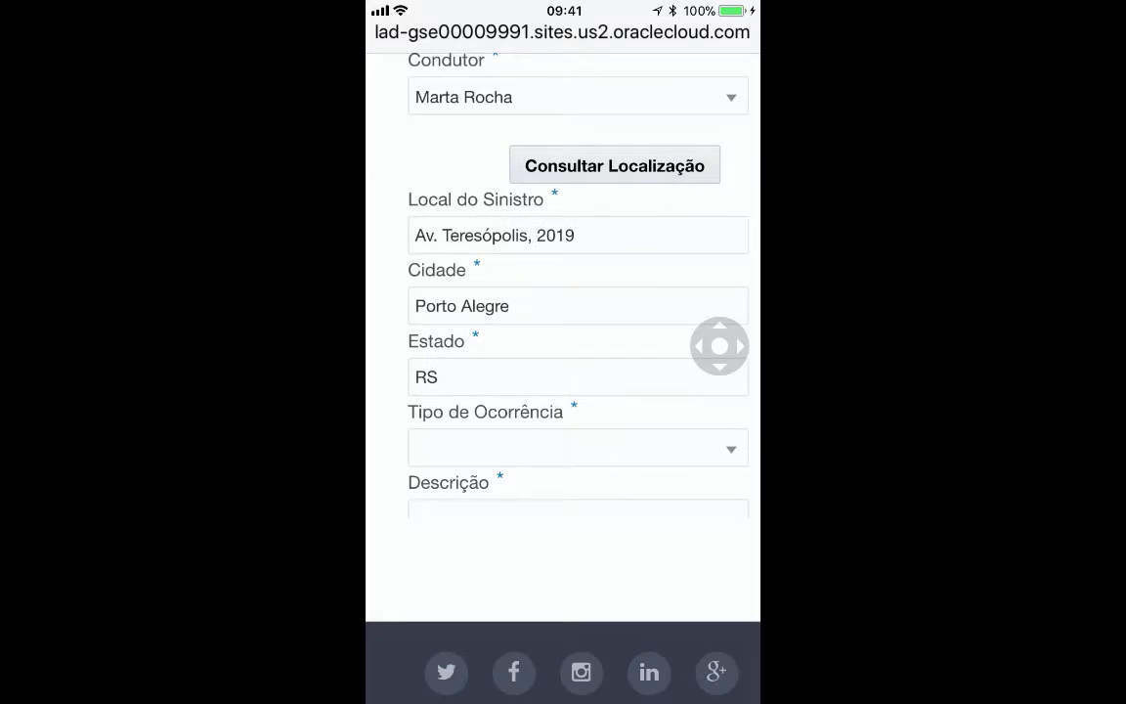
scroll(563, 332, down, 4)
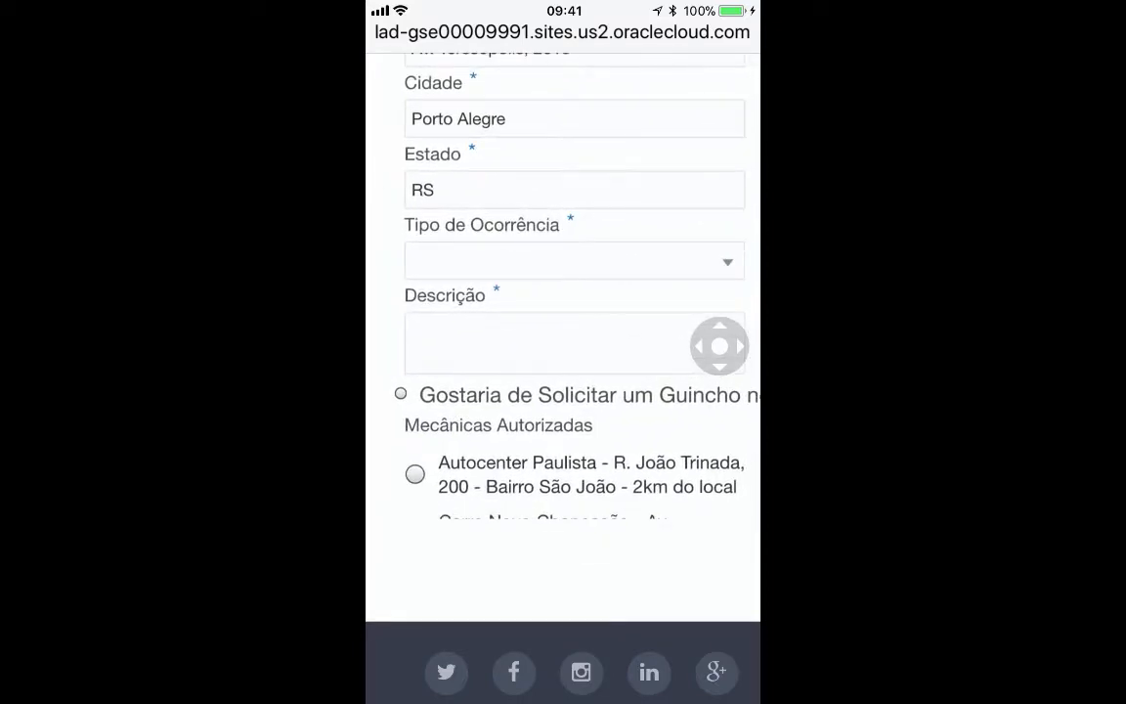
- Set Tipo de Ocorrência to Colisão
scroll(564, 332, down, 5)
scroll(563, 332, up, 8)
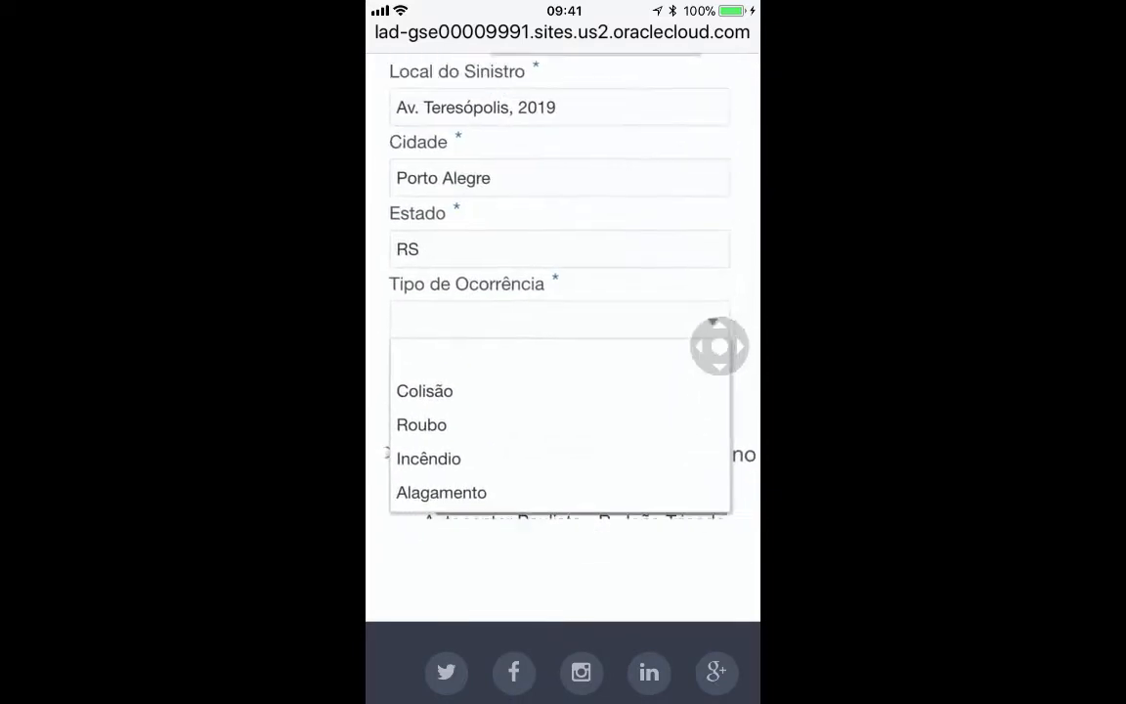
scroll(563, 332, down, 1)
click(443, 355)
scroll(563, 332, down, 1)
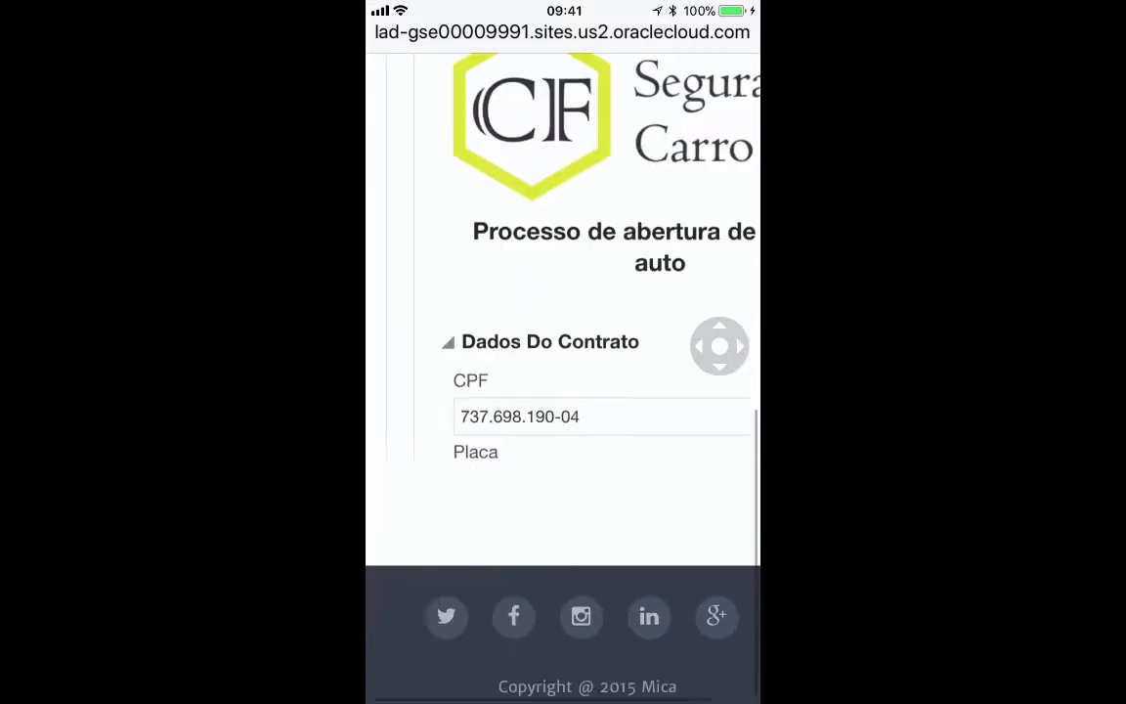
scroll(563, 332, down, 10)
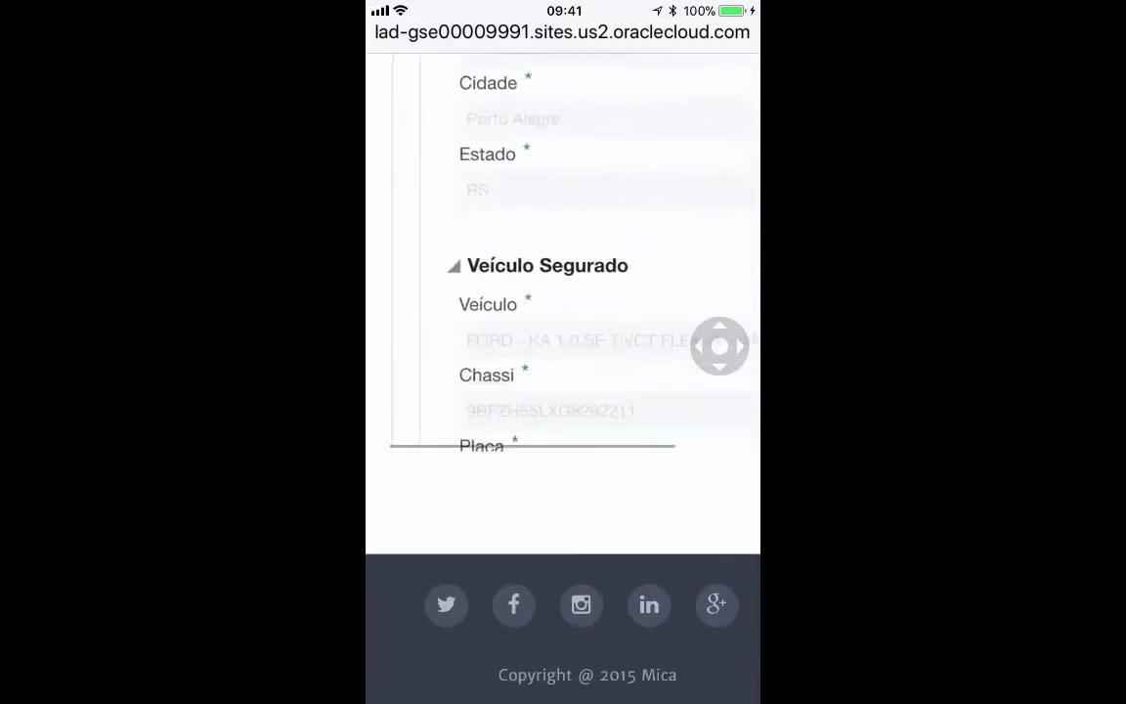
scroll(563, 333, down, 5)
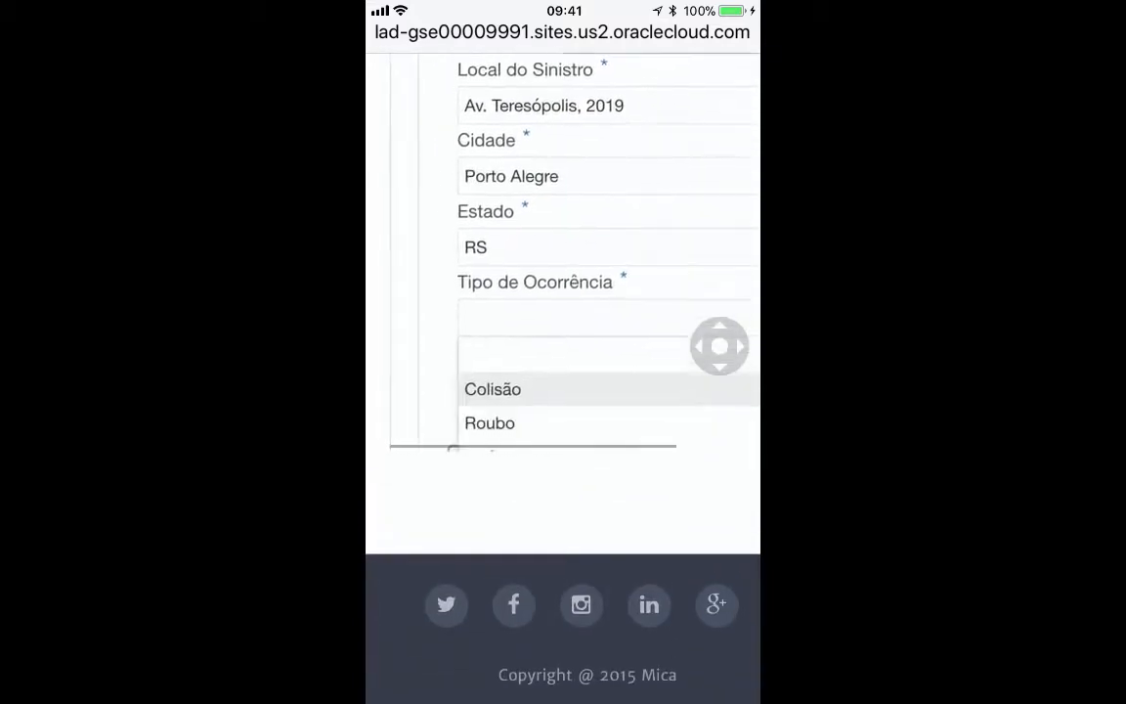
click(489, 209)
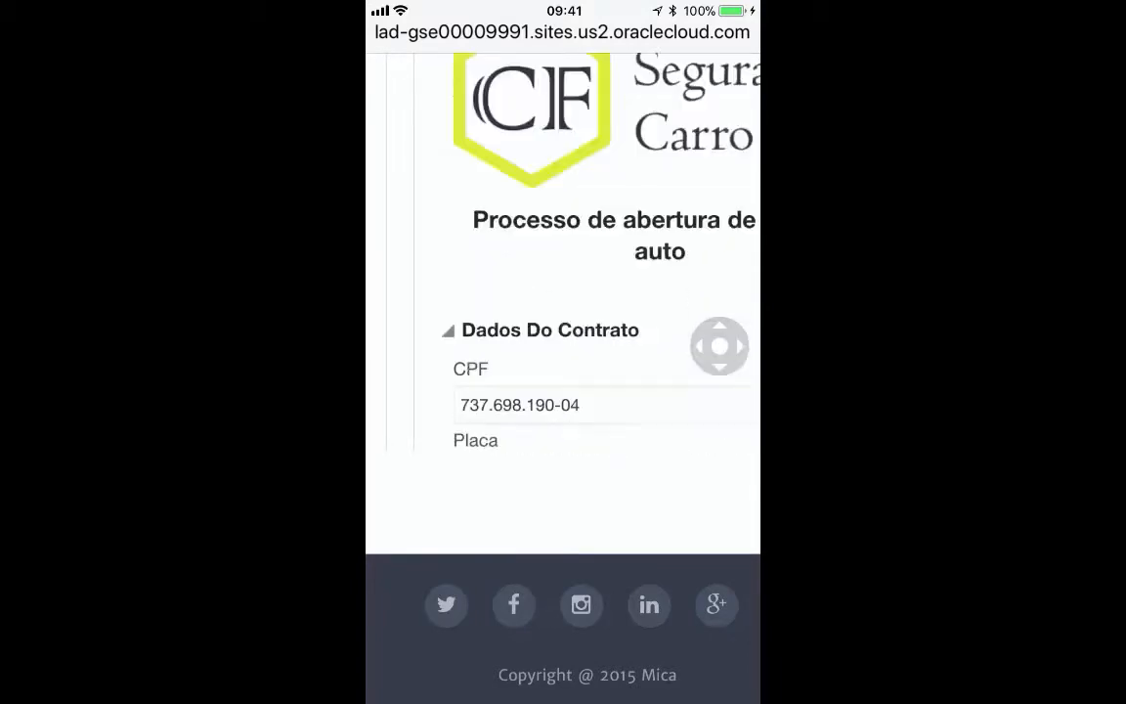
- Enter 'Batida em um semaforo' as the incident description
scroll(563, 294, down, 15)
scroll(563, 293, up, 3)
scroll(563, 293, up, 3)
scroll(563, 294, down, 2)
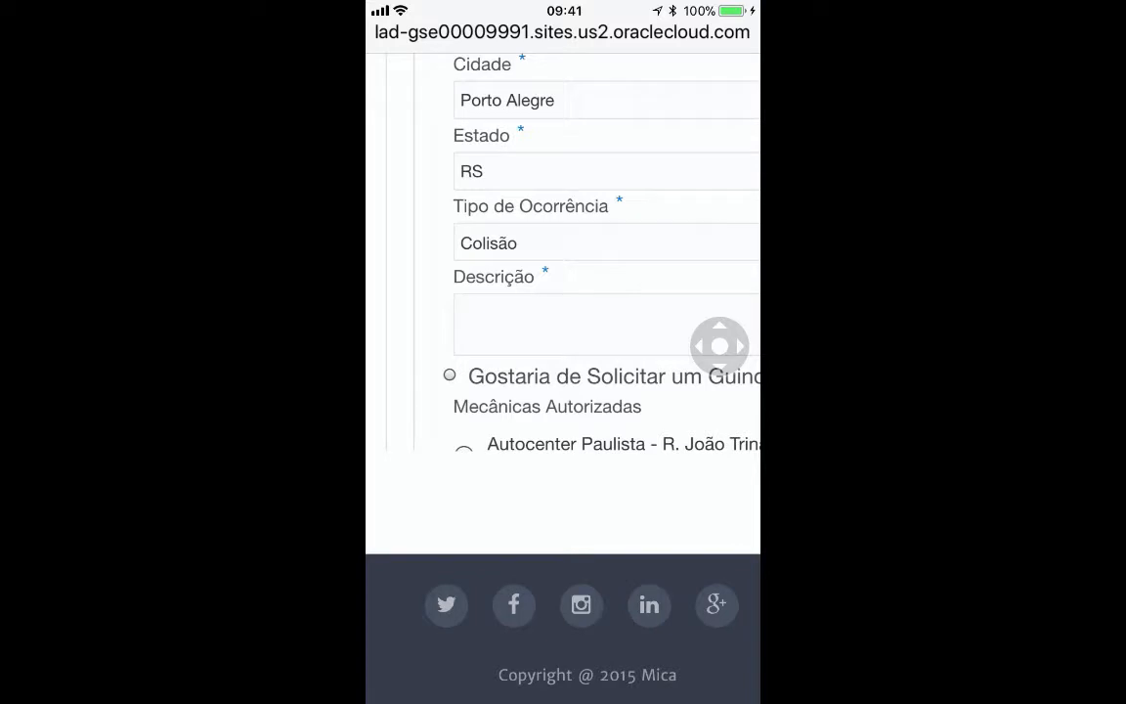
click(606, 325)
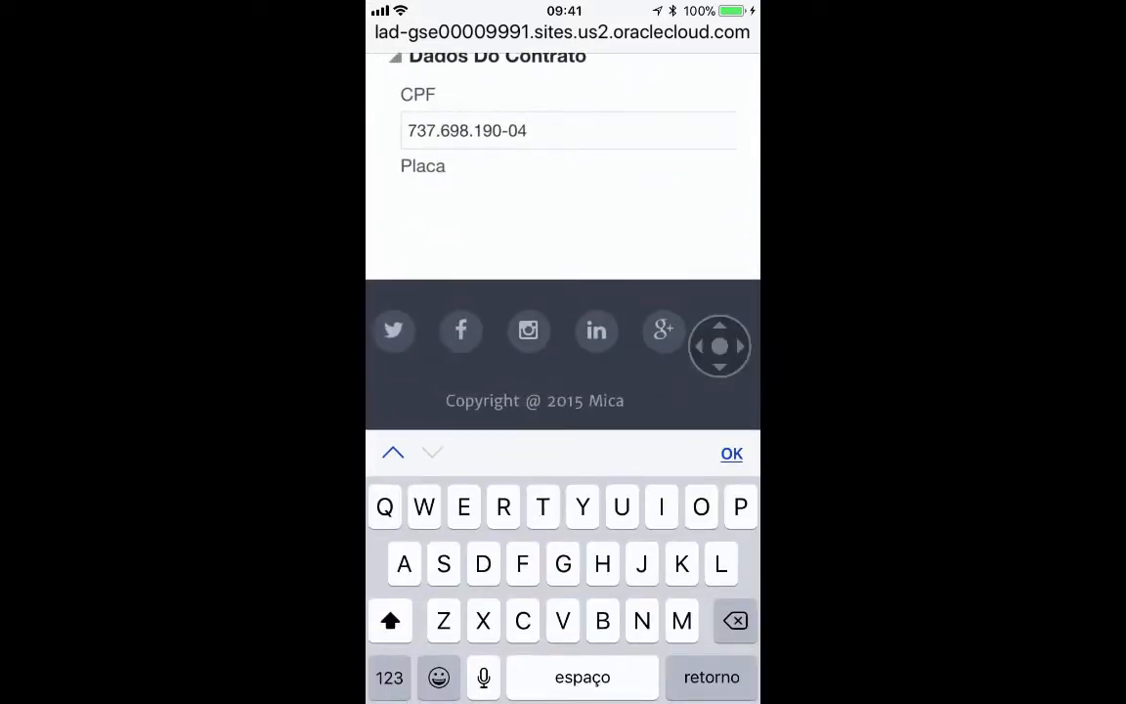
scroll(563, 127, down, 5)
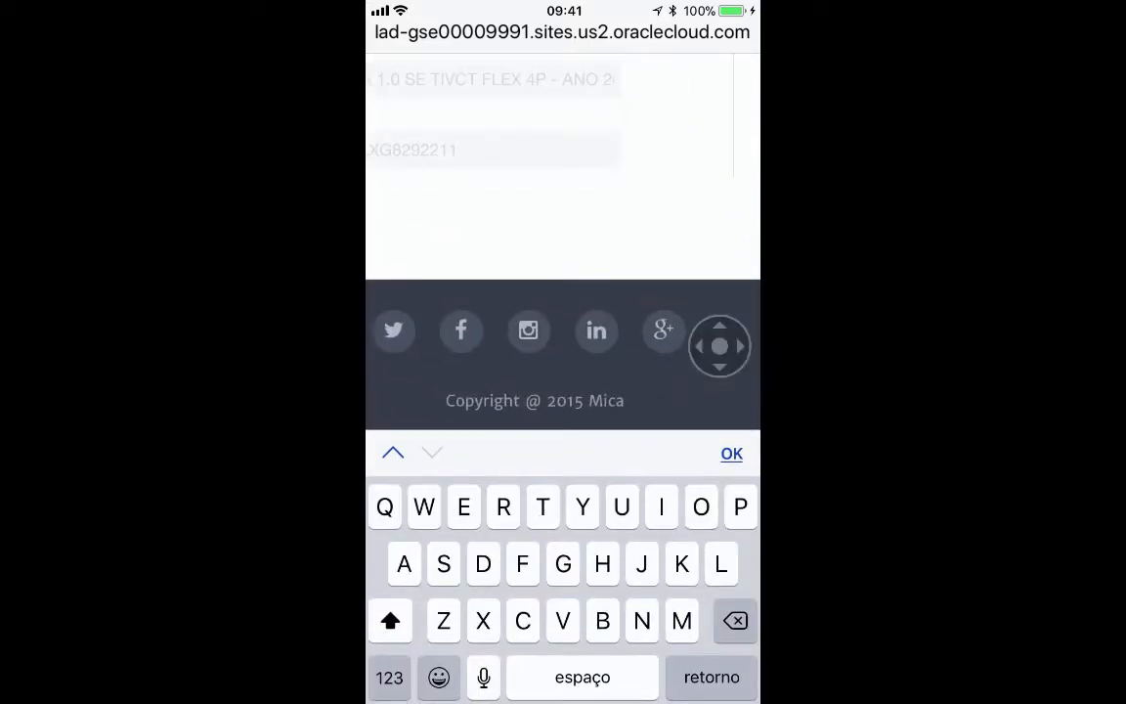
scroll(563, 166, down, 3)
text(Ba)
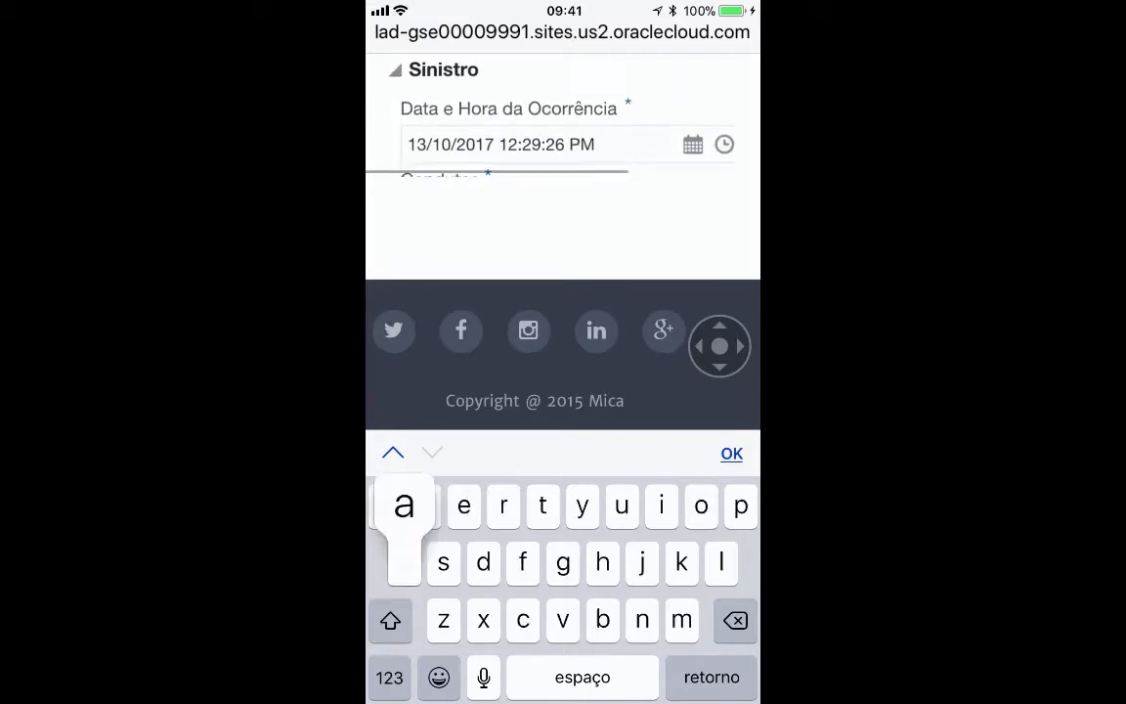
text(tida em u)
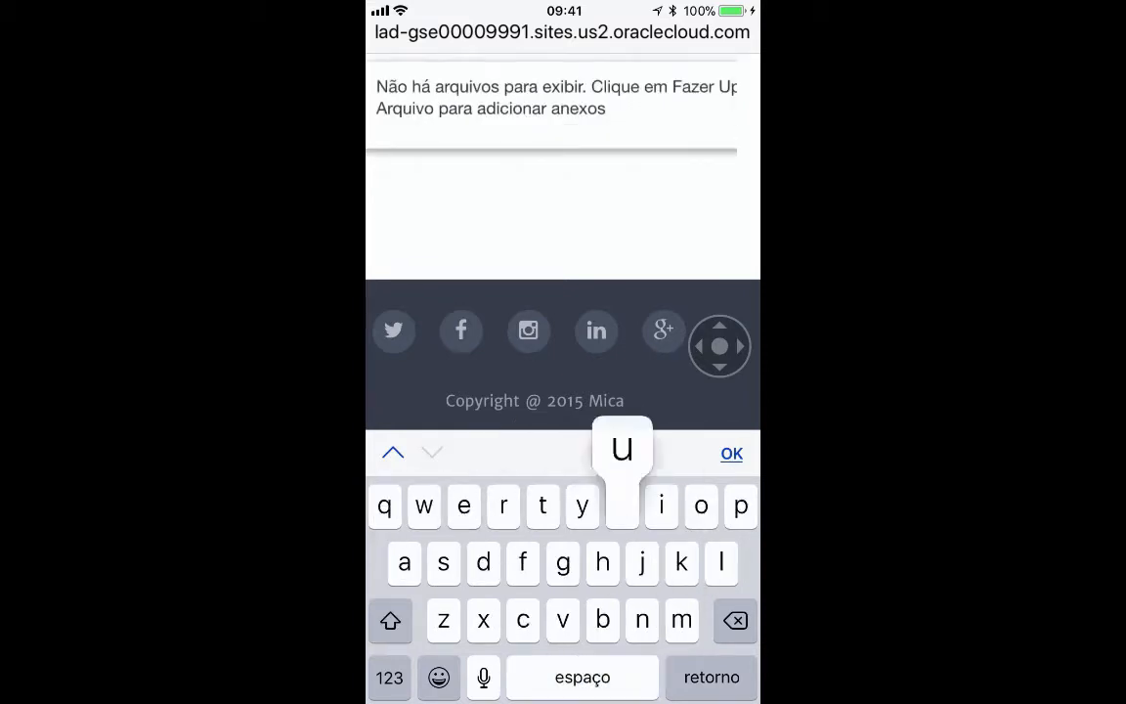
text(m semafor)
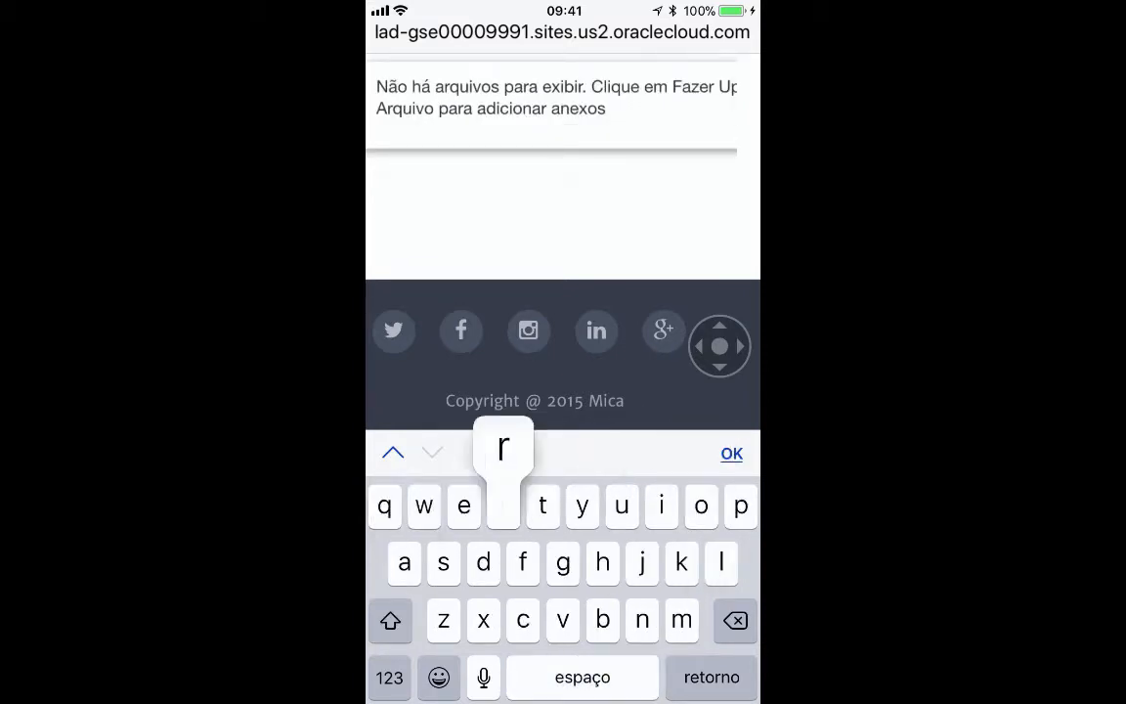
text(o)
click(731, 454)
- Check 'Gostaria de Solicitar um Guincho' to request a tow truck
scroll(563, 254, up, 2)
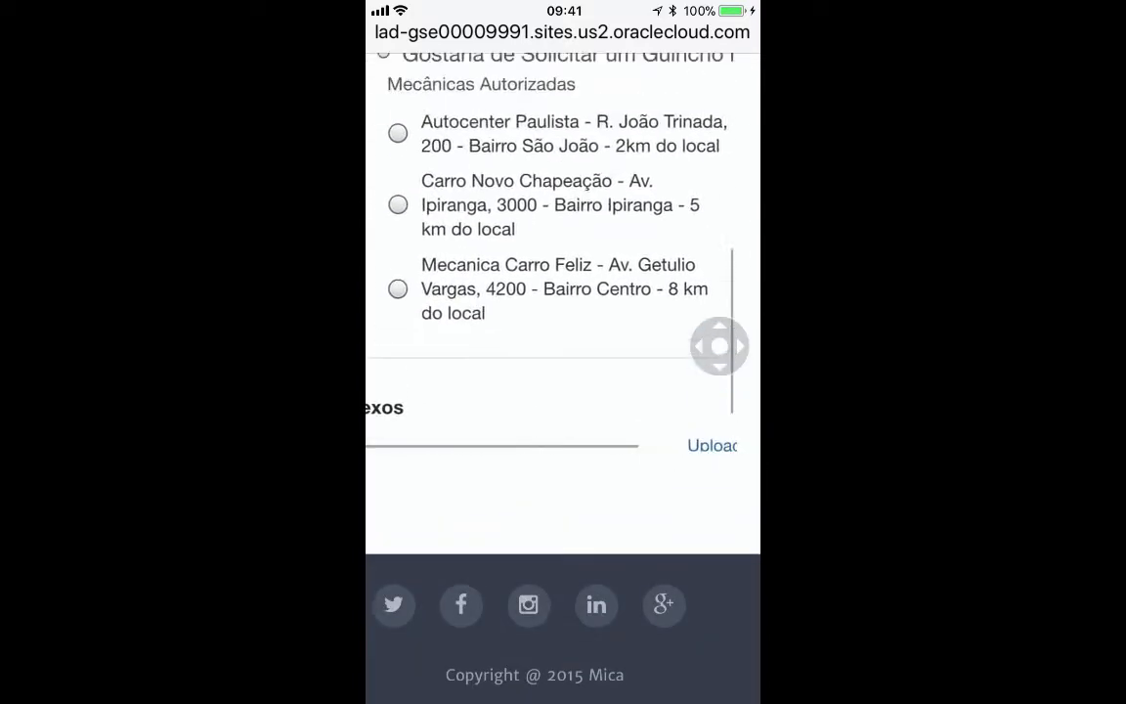
scroll(563, 254, up, 2)
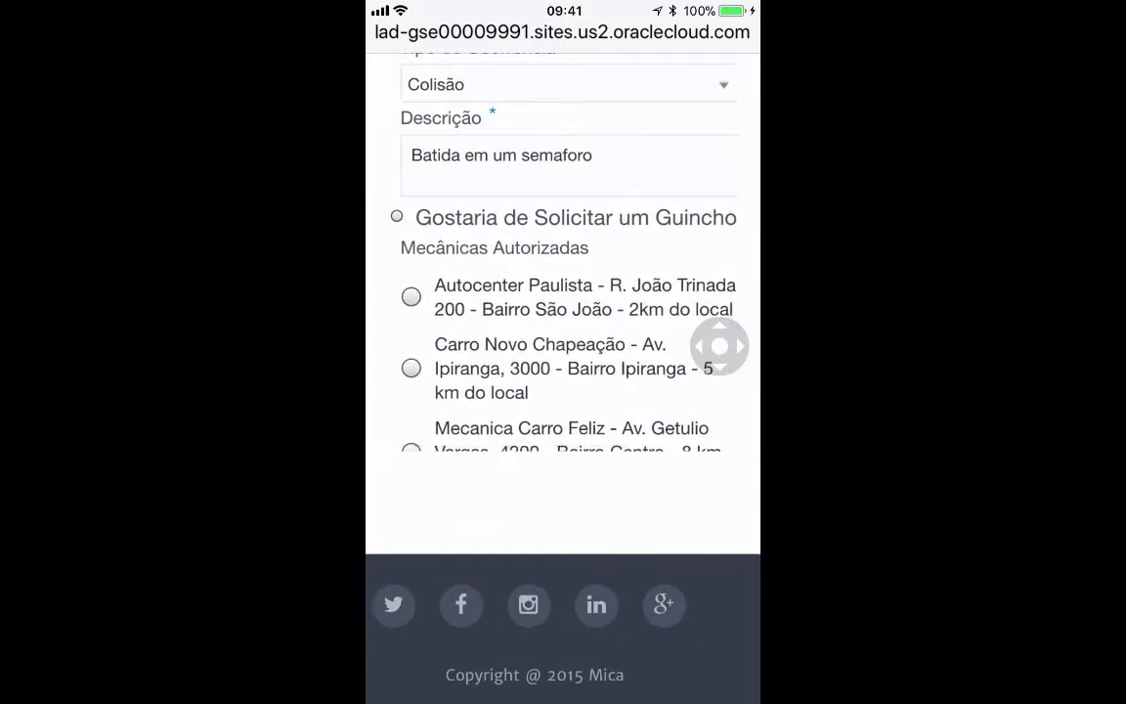
click(397, 216)
- Select Carro Novo Chapeação under Mecânicas Autorizadas, then scroll back up to the Enviar button
scroll(564, 391, down, 1)
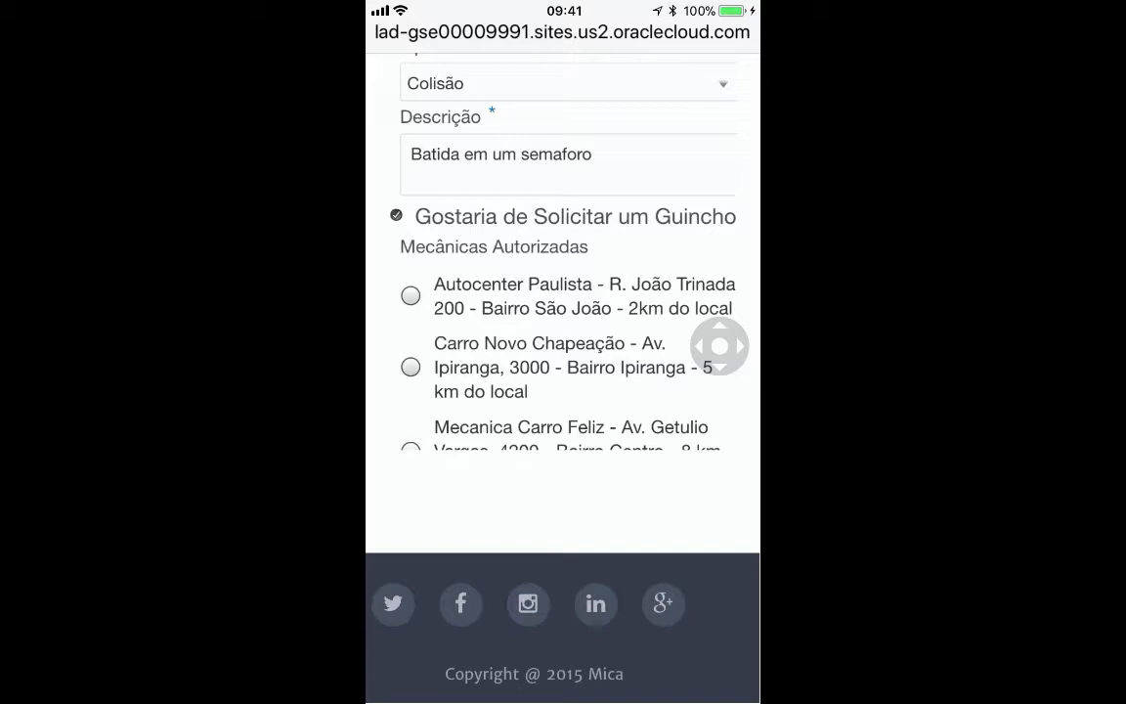
scroll(564, 293, down, 3)
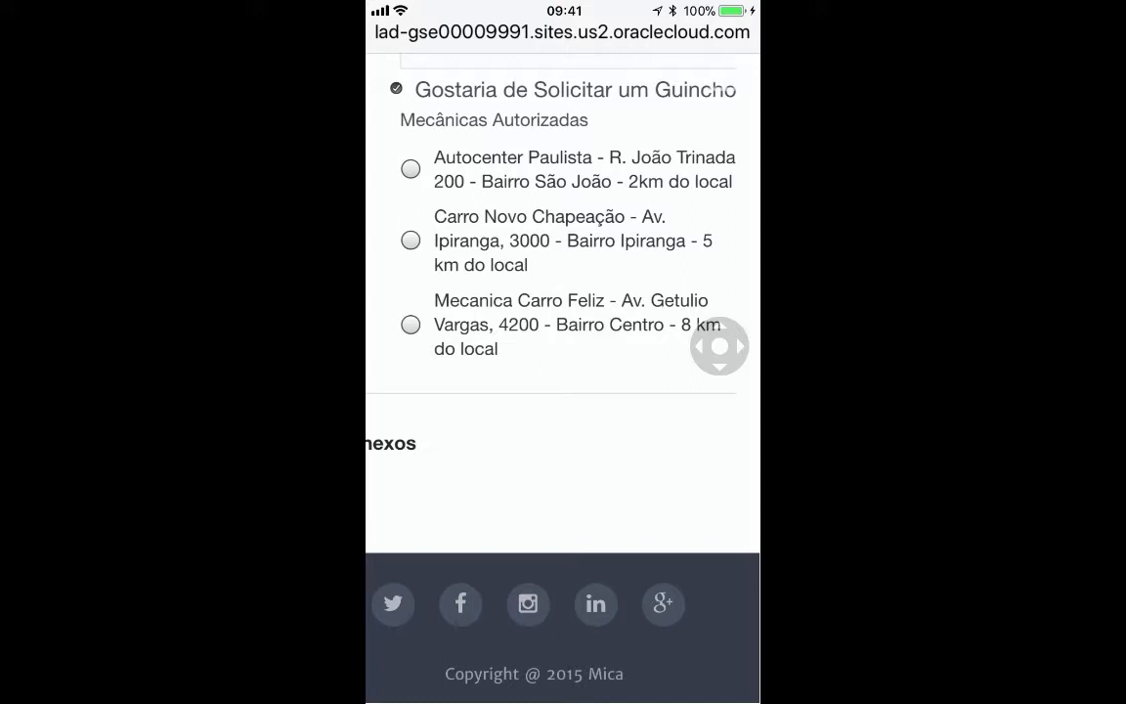
click(411, 240)
scroll(563, 352, down, 2)
scroll(563, 352, left, 1)
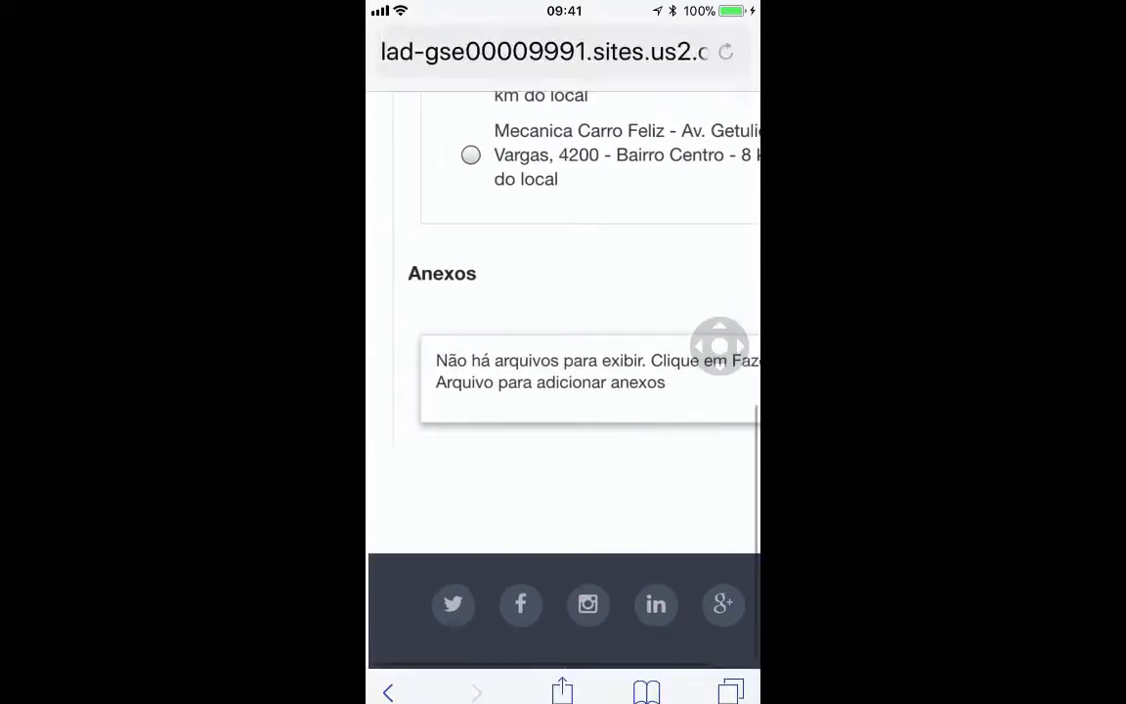
scroll(563, 323, up, 6)
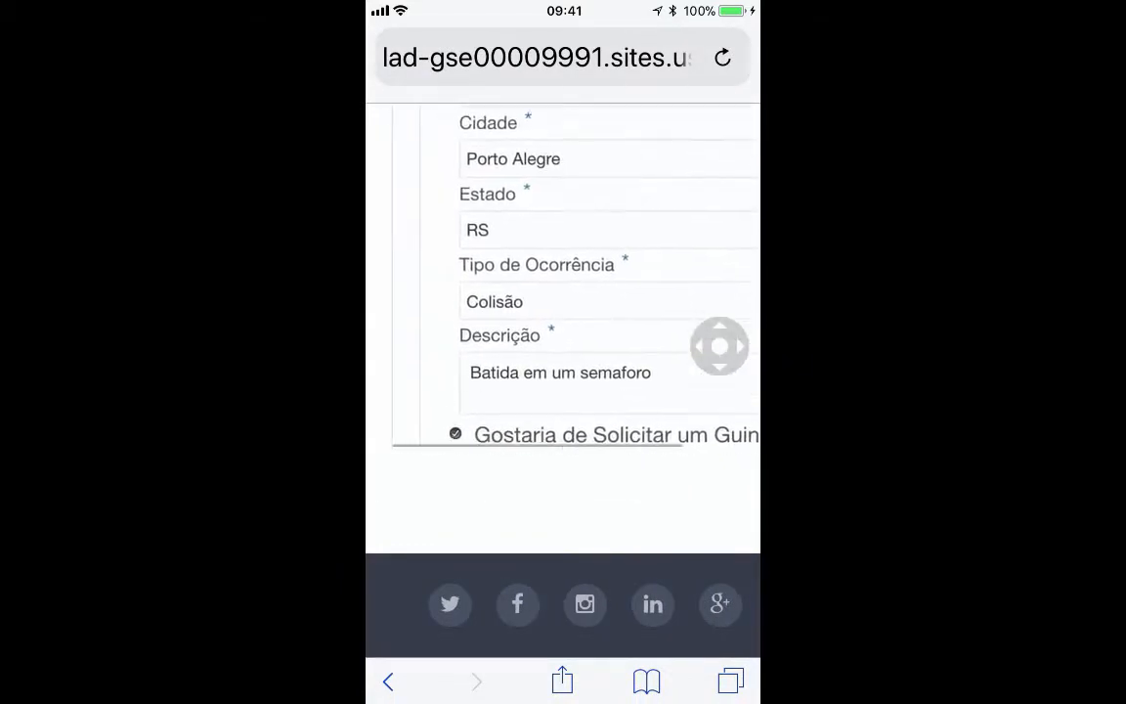
scroll(563, 323, up, 10)
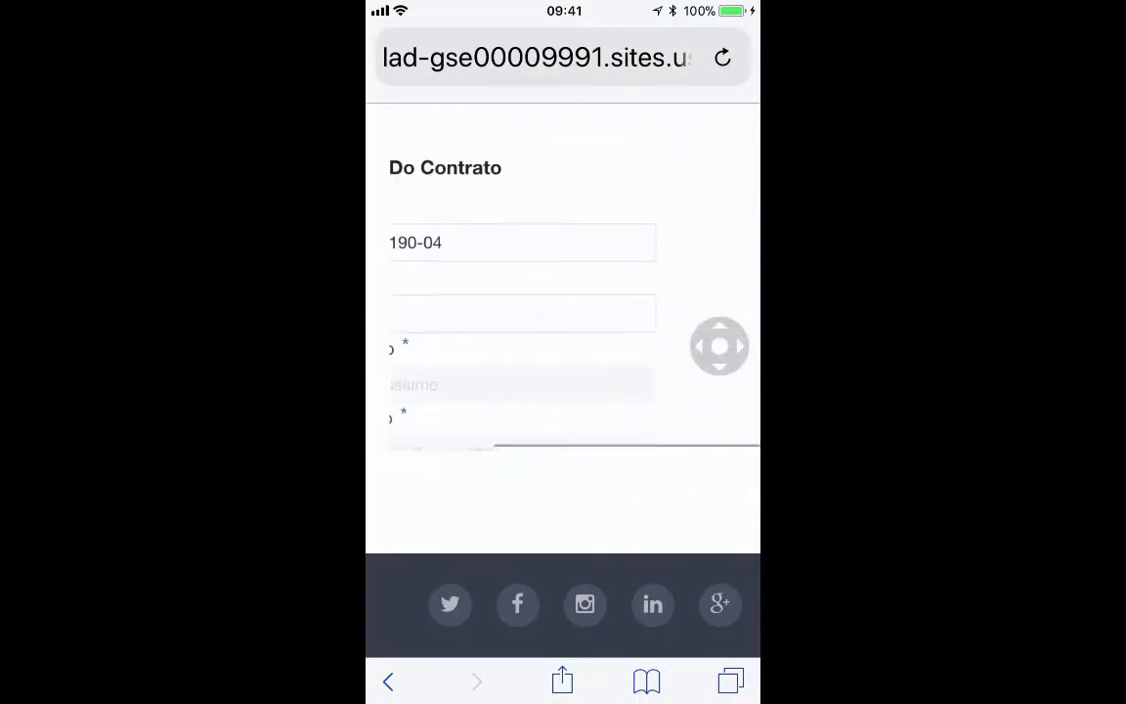
scroll(563, 323, up, 2)
scroll(563, 323, left, 1)
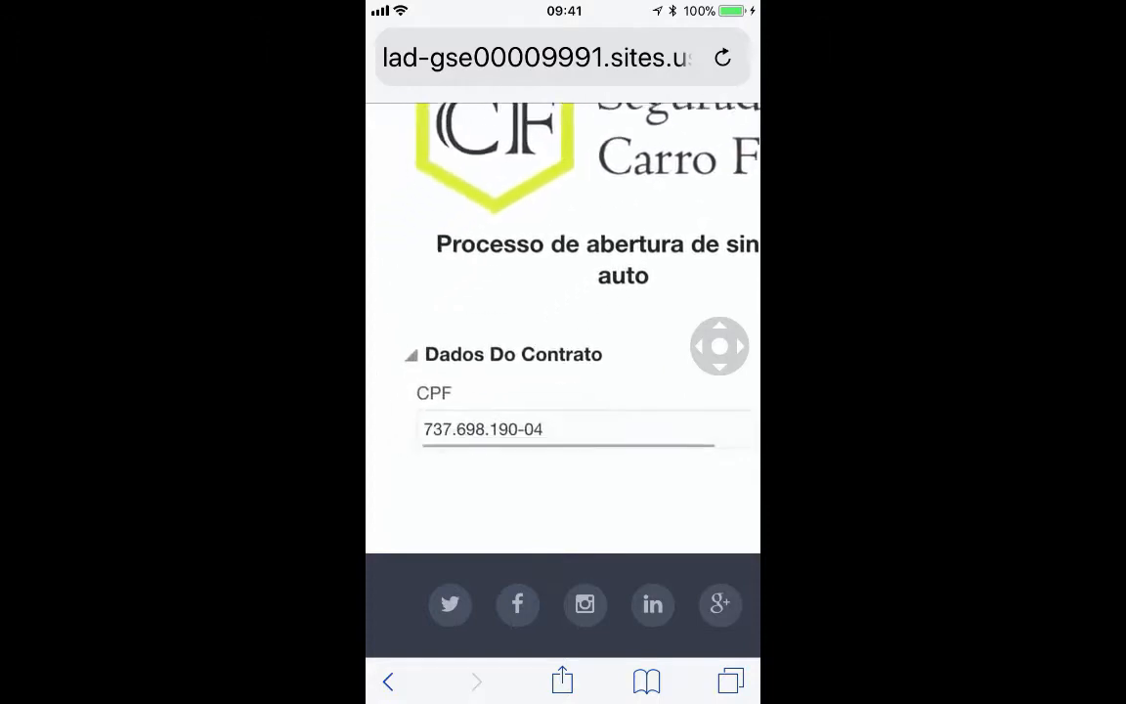
scroll(563, 323, up, 5)
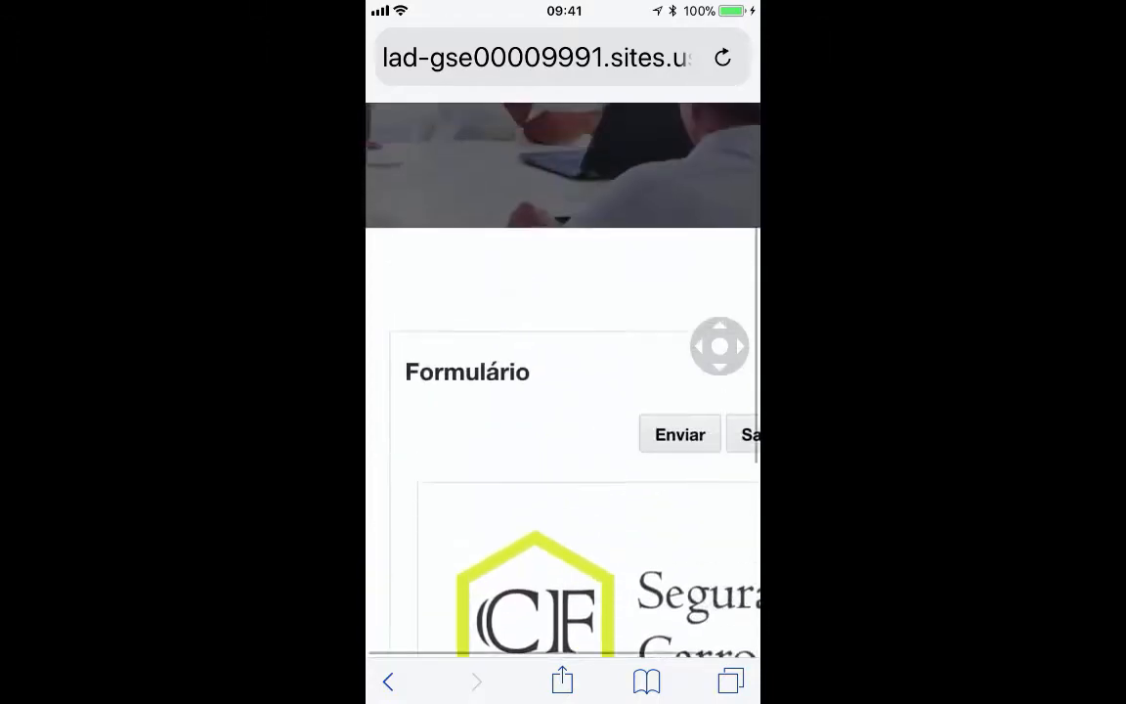
- Scroll the form to view the 'Abertura de Sinistro Auto realizada com sucesso!' confirmation
scroll(563, 392, up, 2)
scroll(563, 391, down, 5)
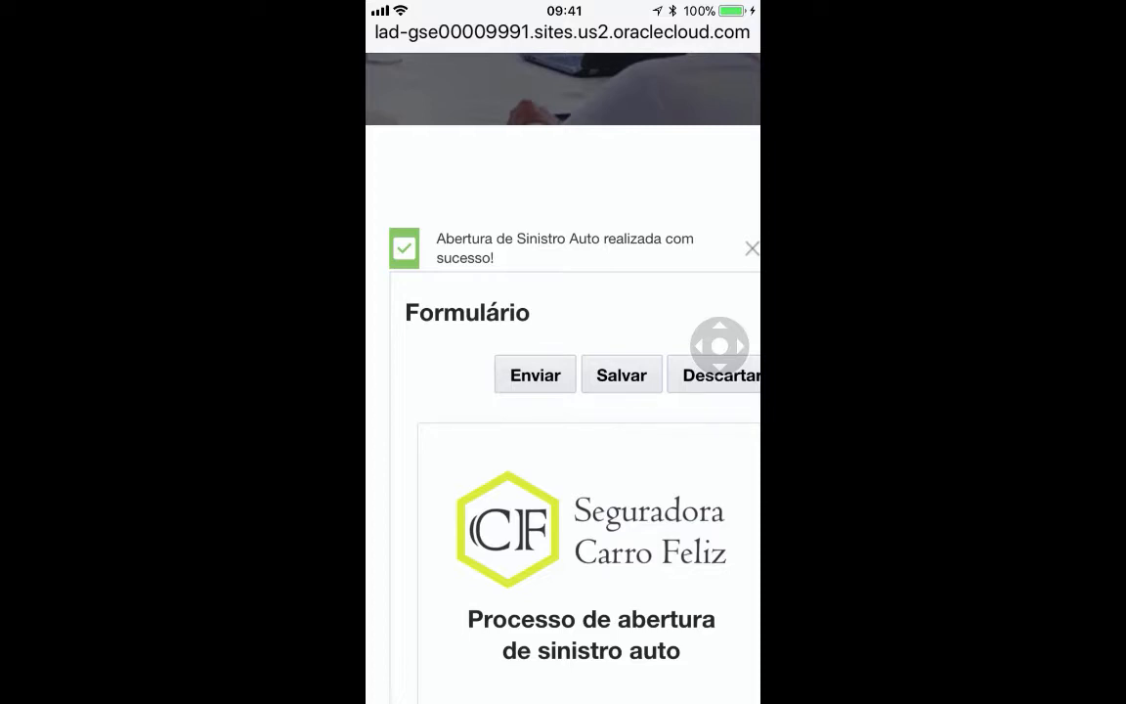
scroll(563, 391, up, 5)
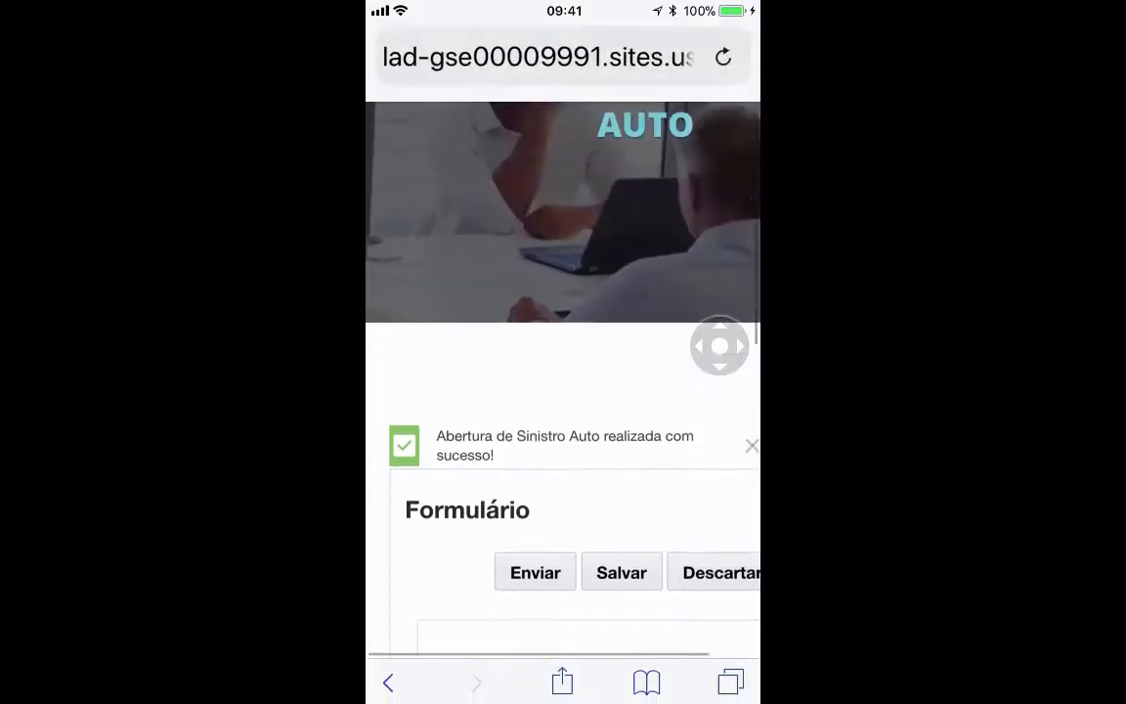
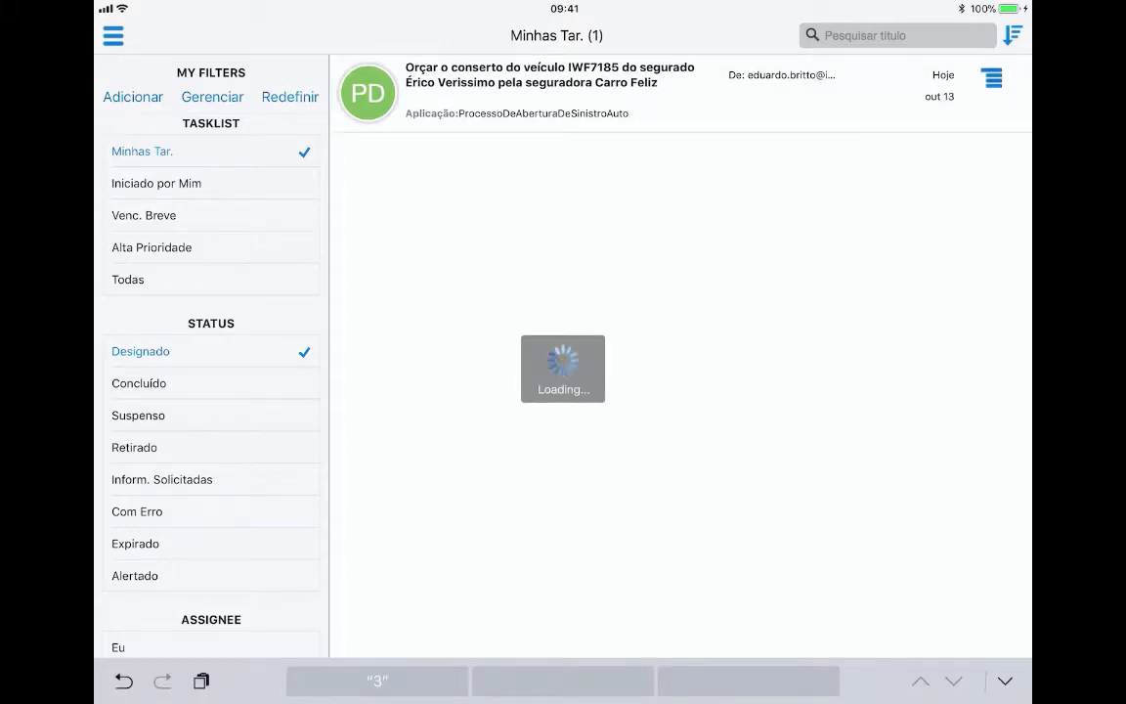
click(550, 82)
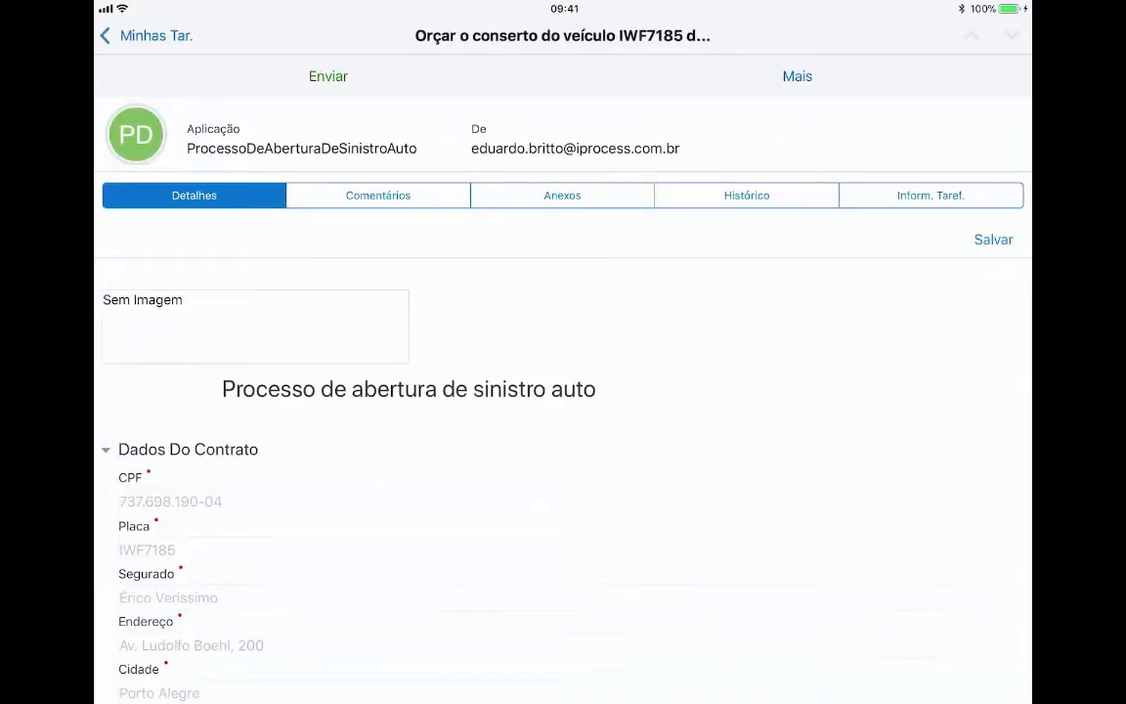
scroll(563, 440, down, 5)
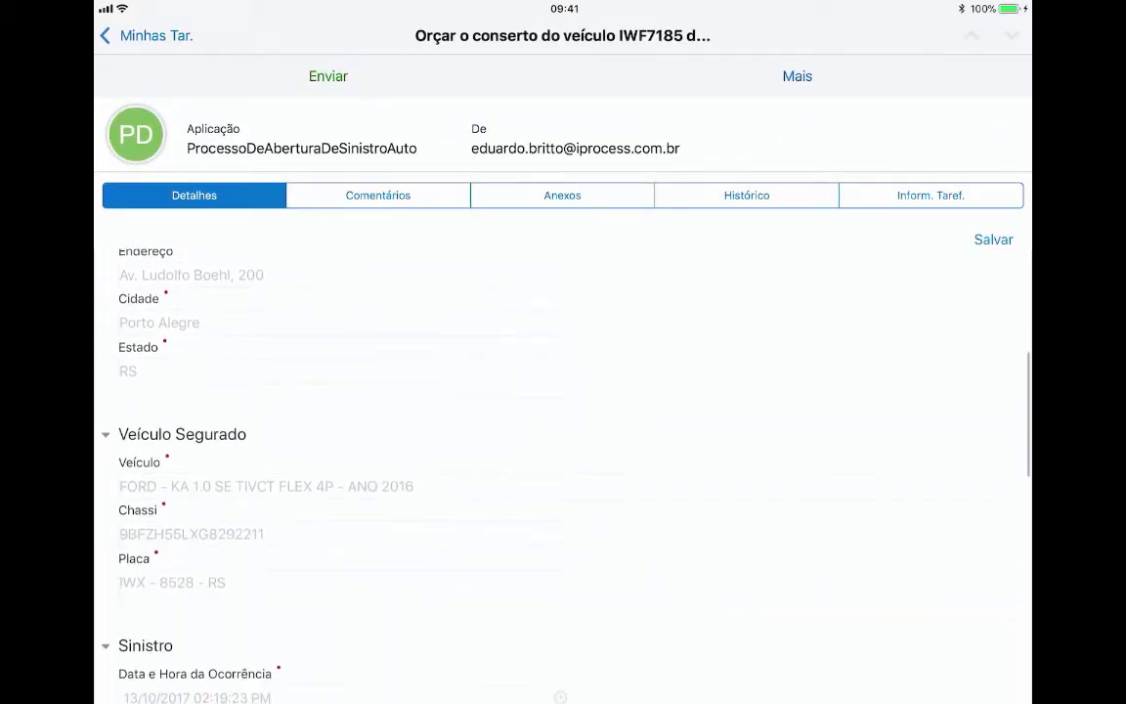
scroll(563, 440, down, 4)
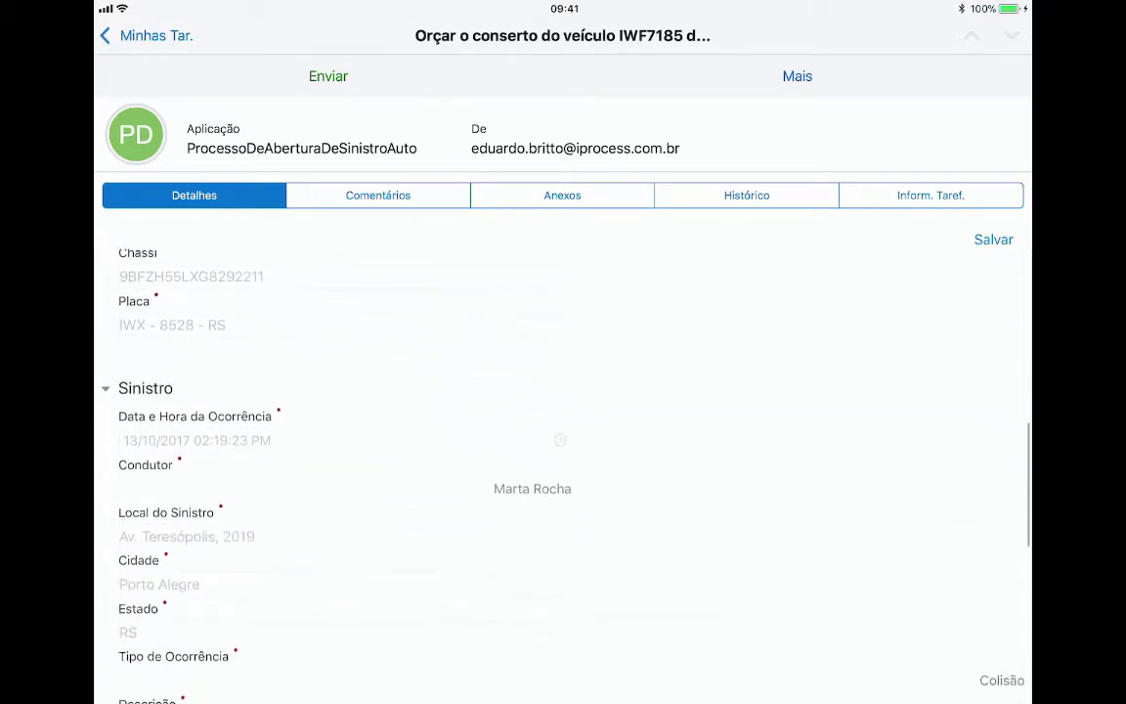
scroll(563, 440, up, 2)
scroll(563, 440, down, 8)
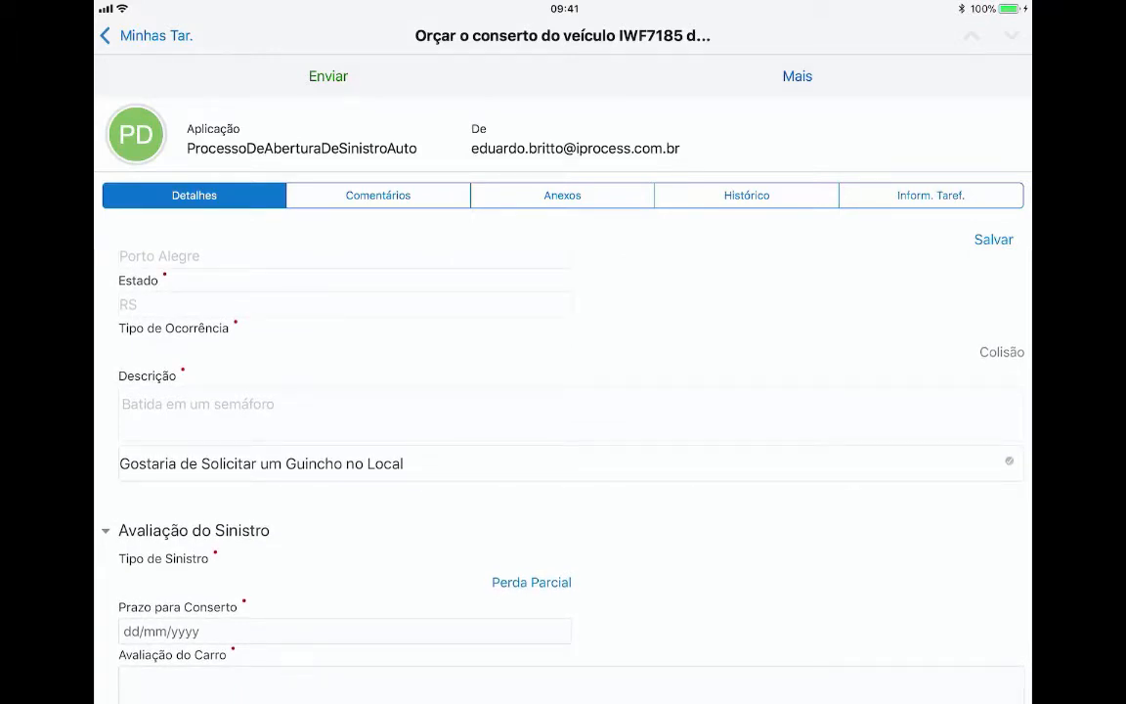
scroll(563, 440, down, 4)
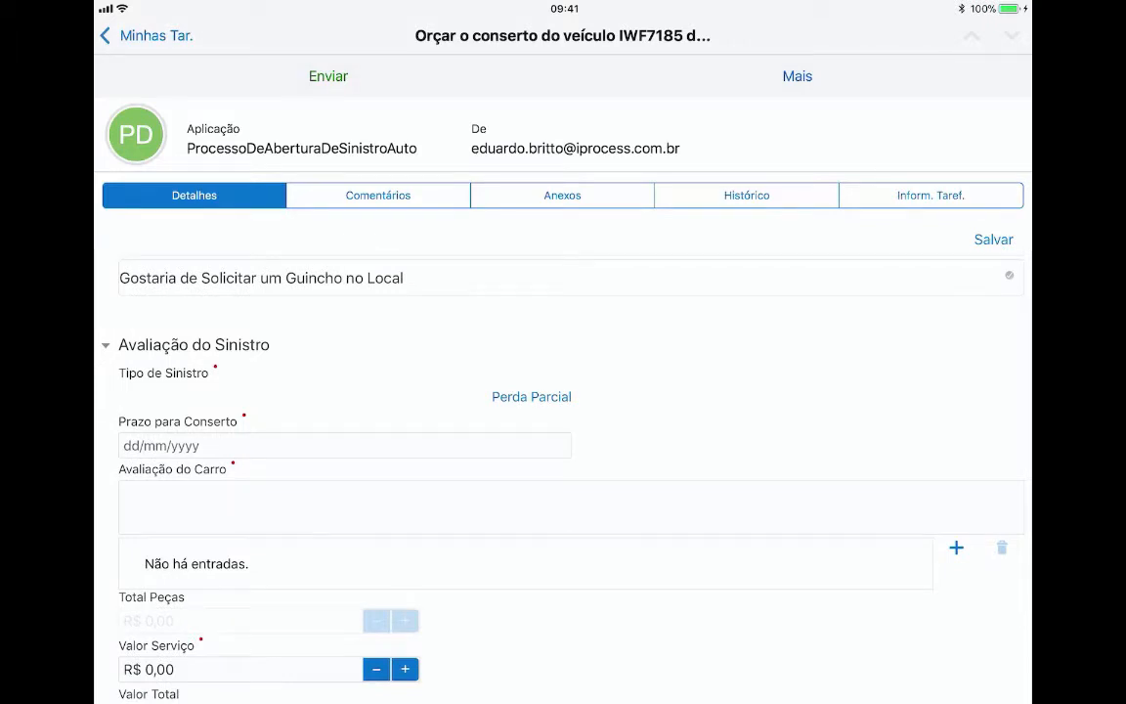
scroll(564, 440, down, 1)
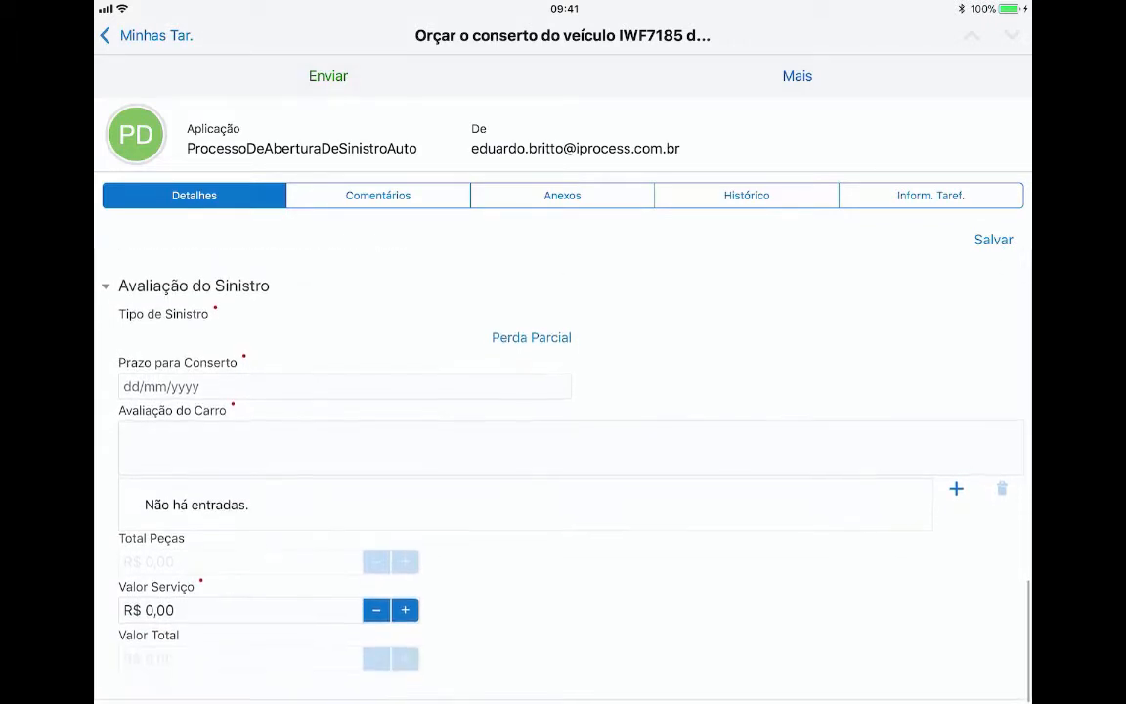
- Set Prazo para Conserto to 31/10/2017 and describe the car's damaged front ('parte frontal batida') in Avaliação do Carro
click(344, 388)
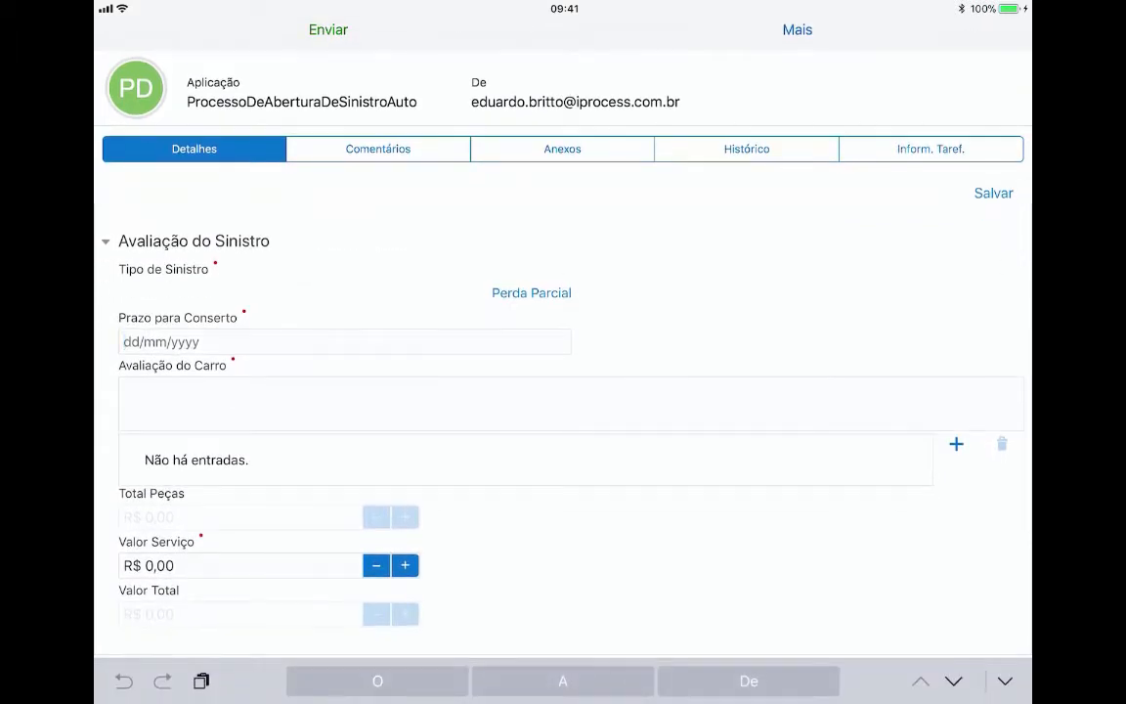
text(31/)
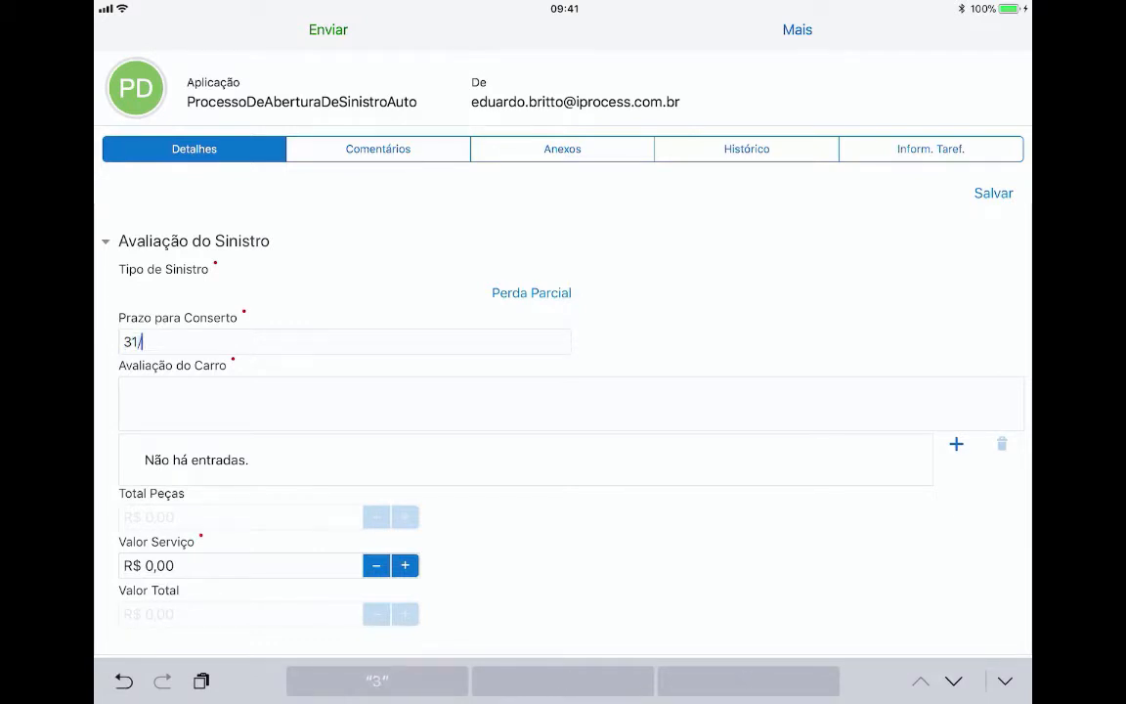
text(10/2017)
click(123, 394)
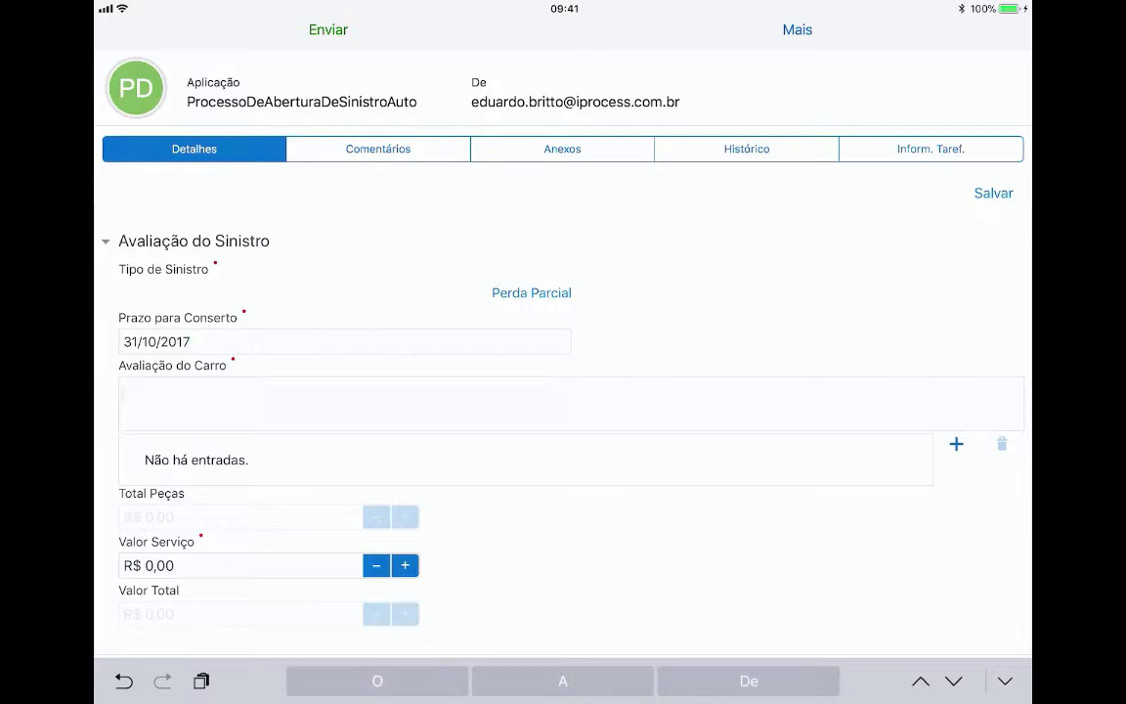
text(Carro encontra)
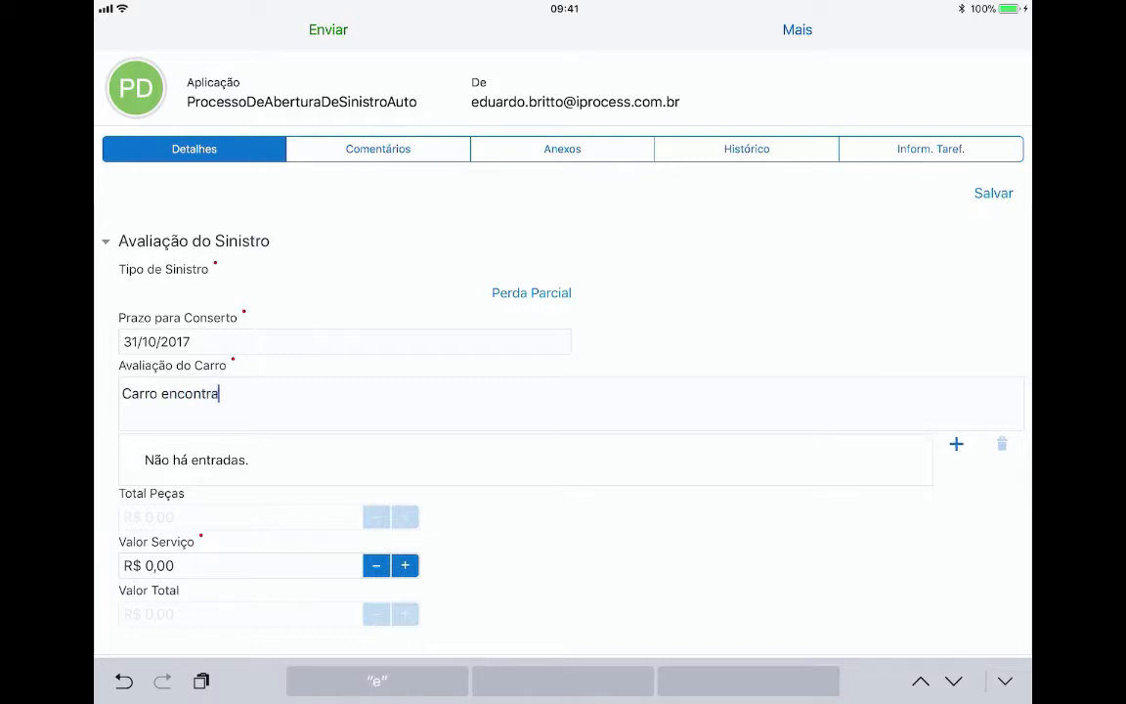
text( con a oar)
key(BackSpace)
key(BackSpace)
key(BackSpace)
text(parte fro)
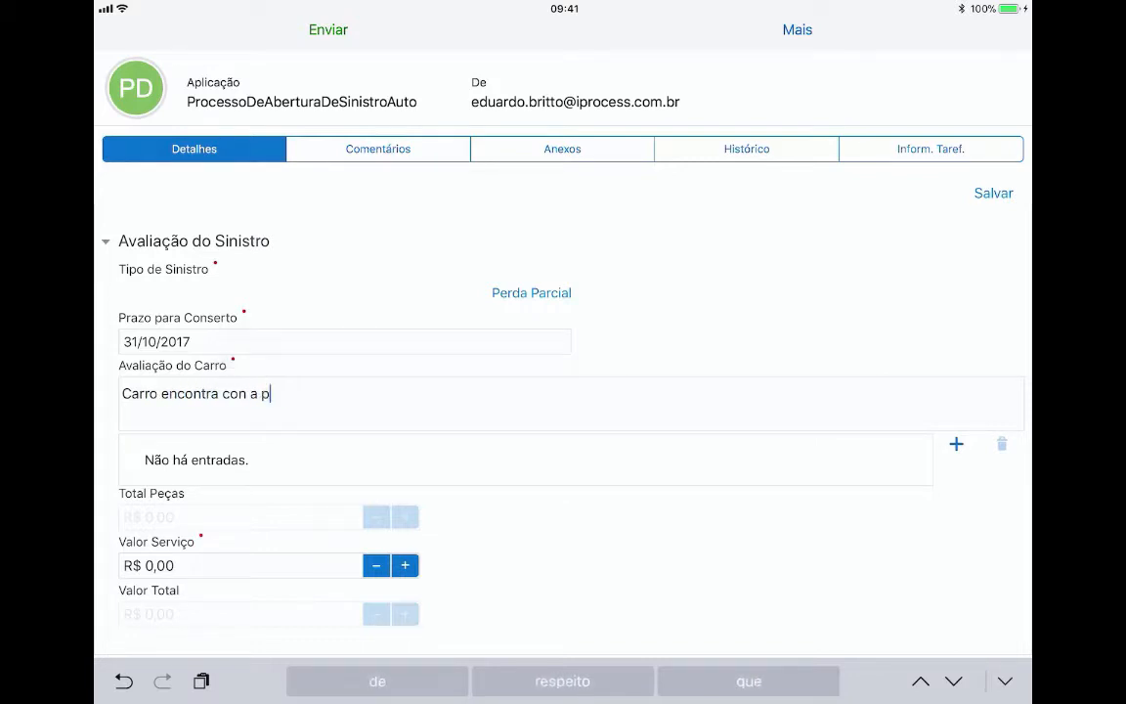
text(ntal batida)
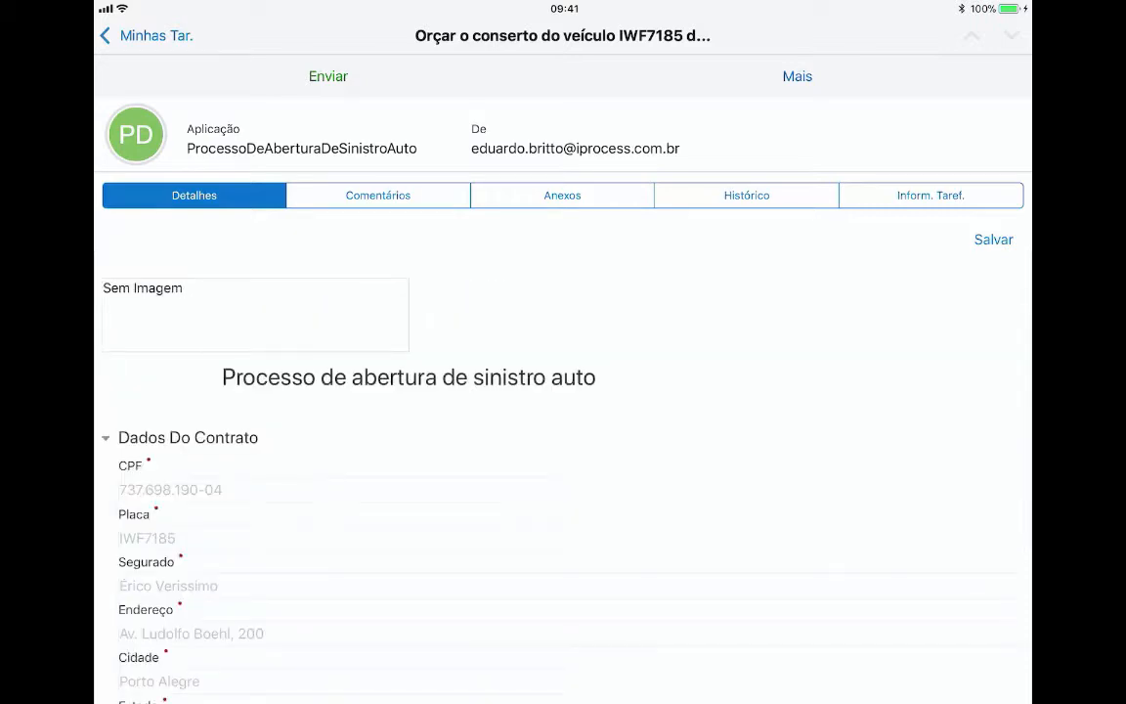
- Enter a 1500,00 service value, bringing the total to R$ 4.200,00, and submit the estimate
scroll(563, 470, down, 15)
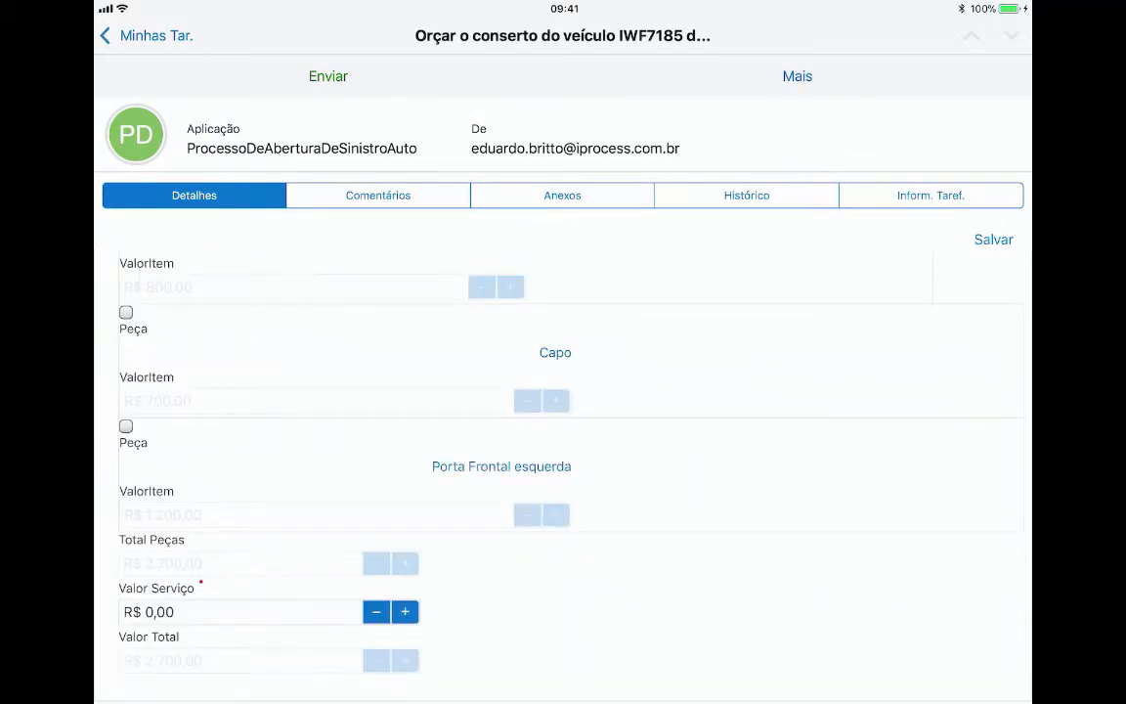
click(196, 612)
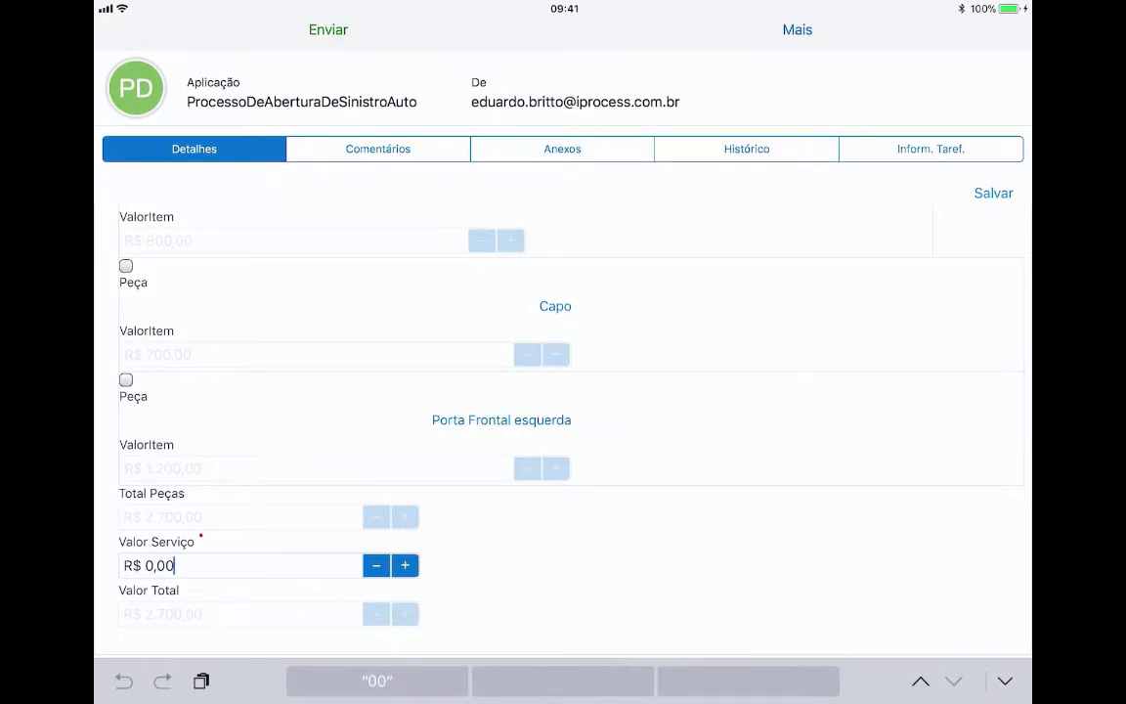
key(BackSpace)
key(BackSpace)
key(BackSpace)
key(BackSpace)
key(BackSpace)
text(1500,00)
key(Return)
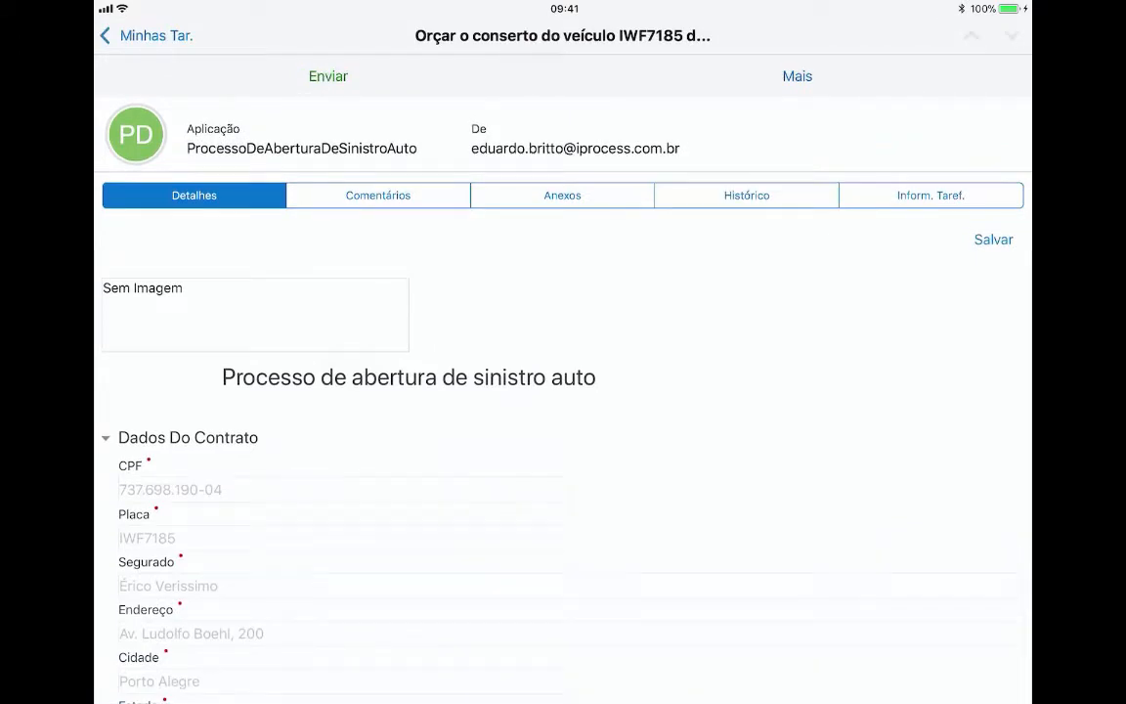
scroll(563, 459, down, 15)
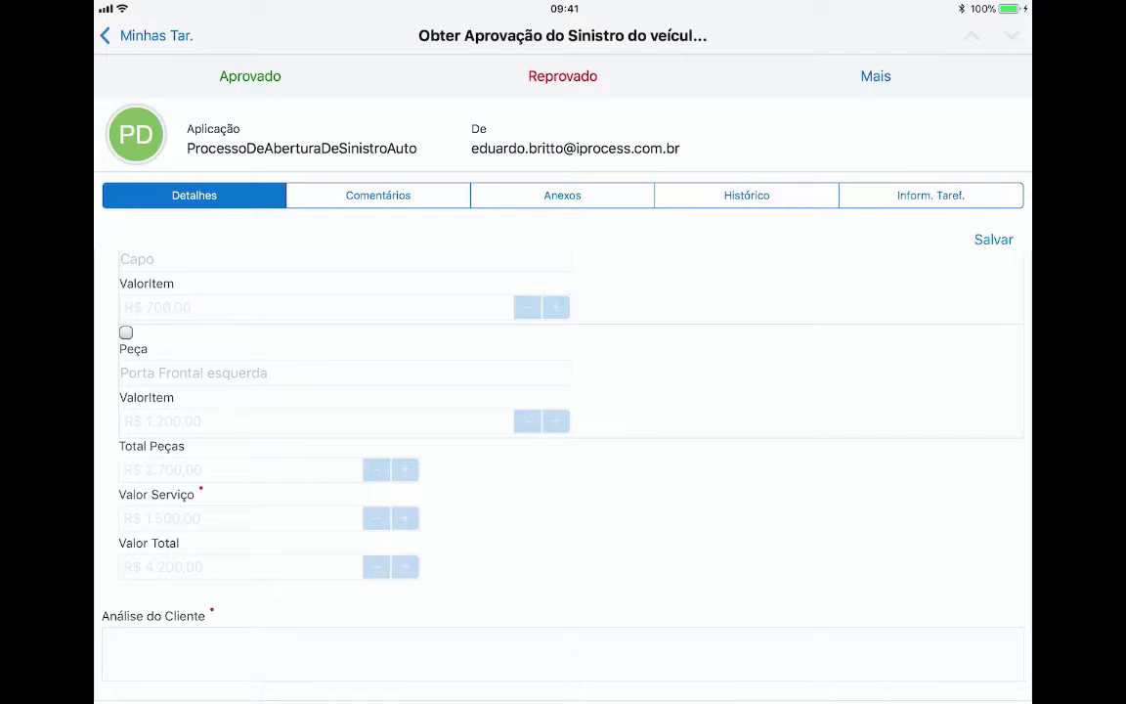
key(super+Tab)
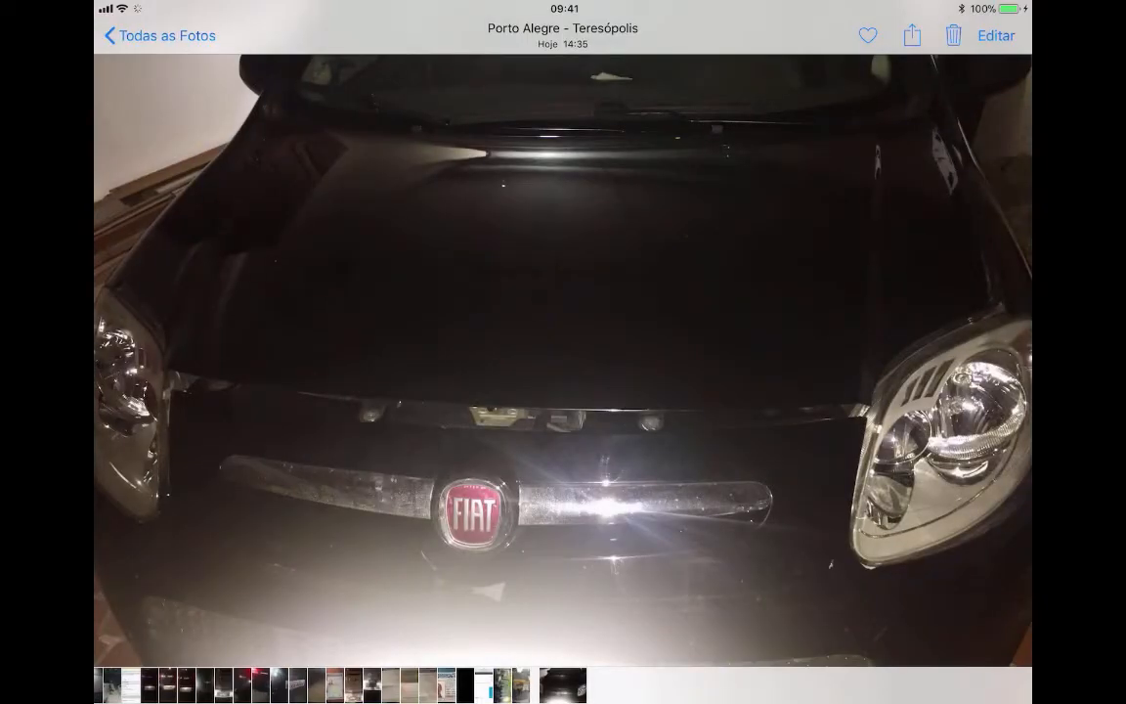
- Open the car photo in the Markup editor with a red pen
click(563, 352)
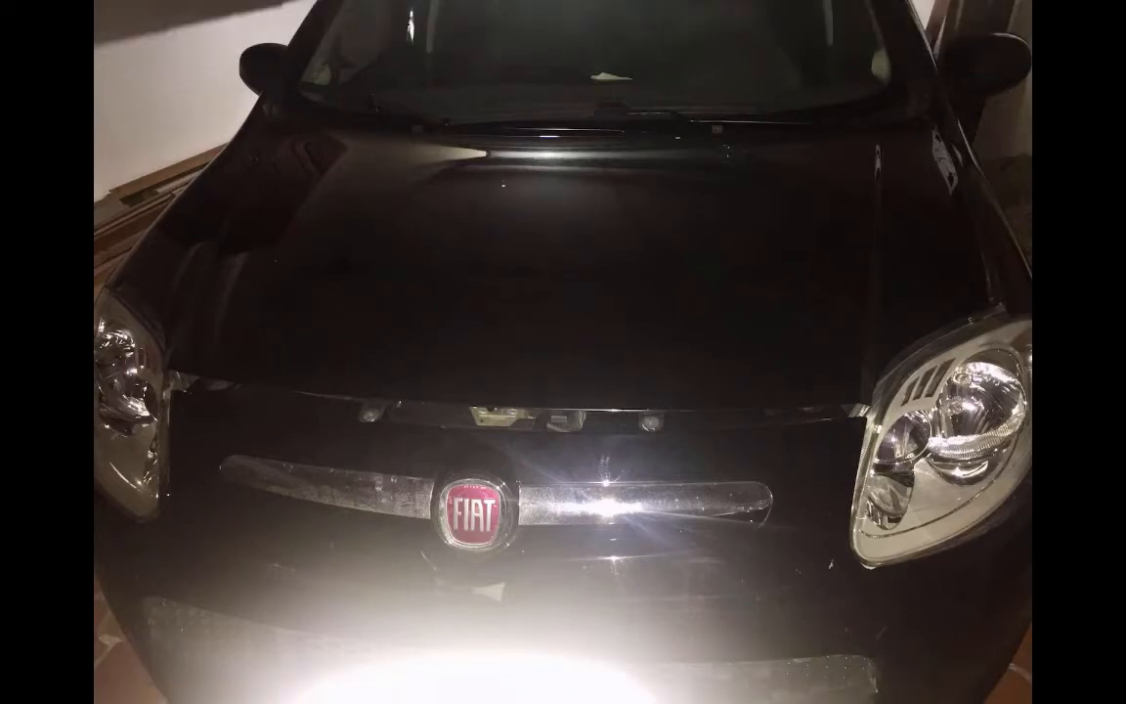
click(563, 352)
click(998, 35)
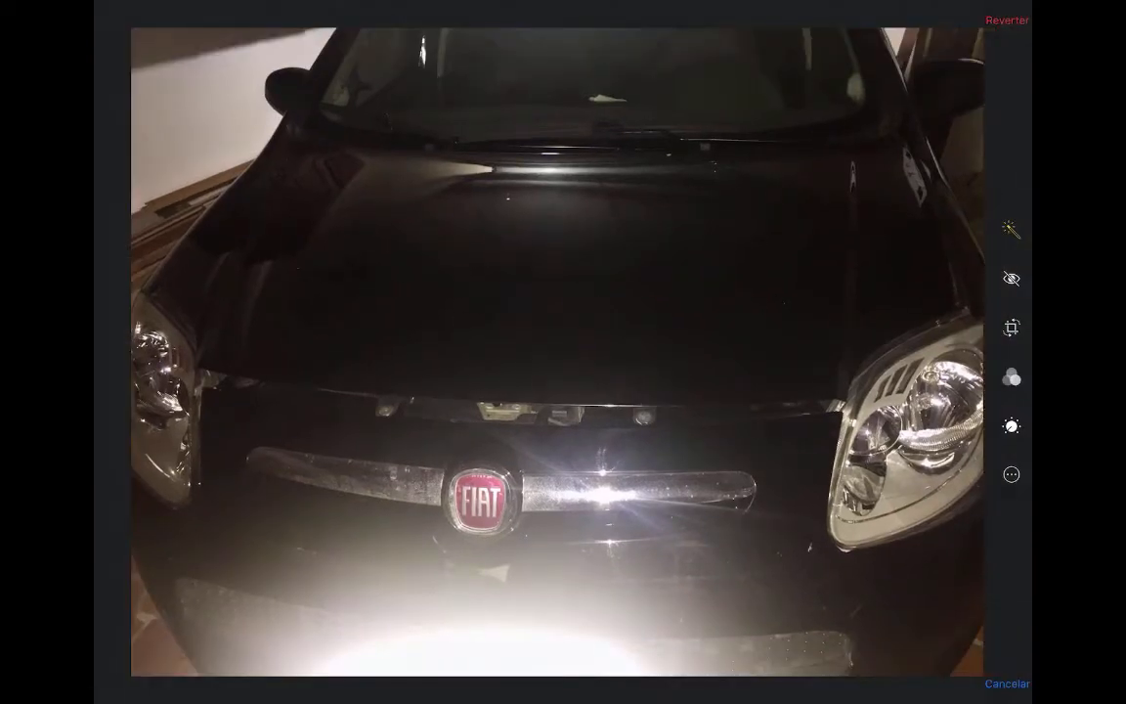
click(1012, 475)
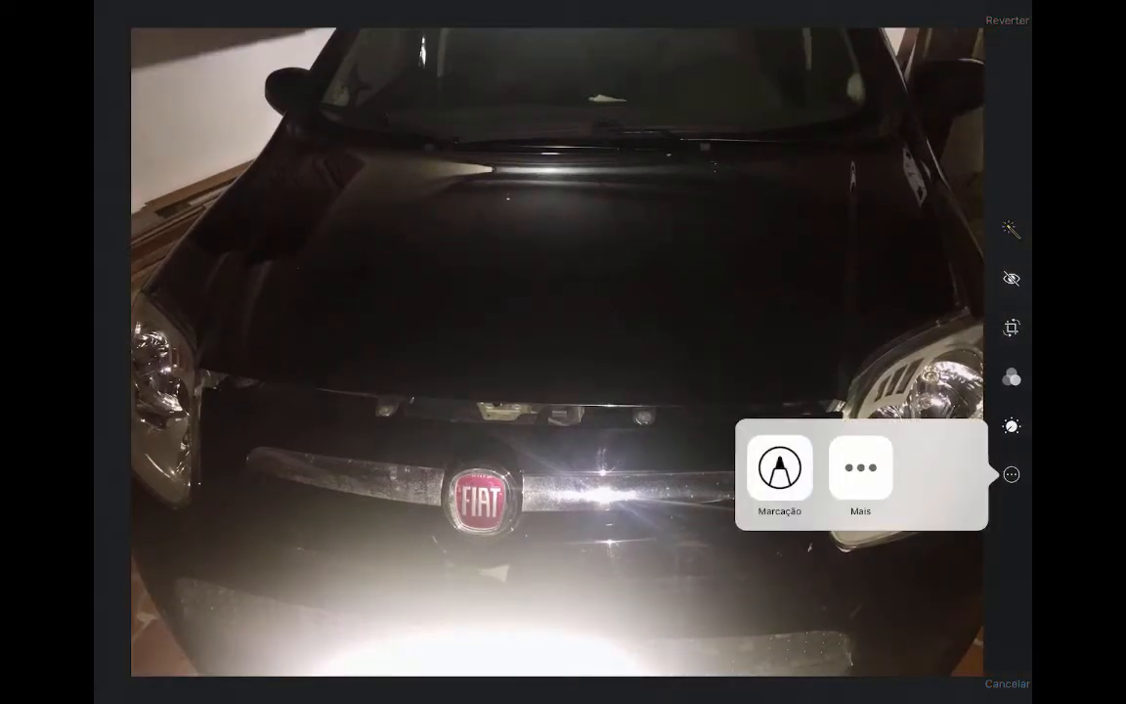
click(779, 467)
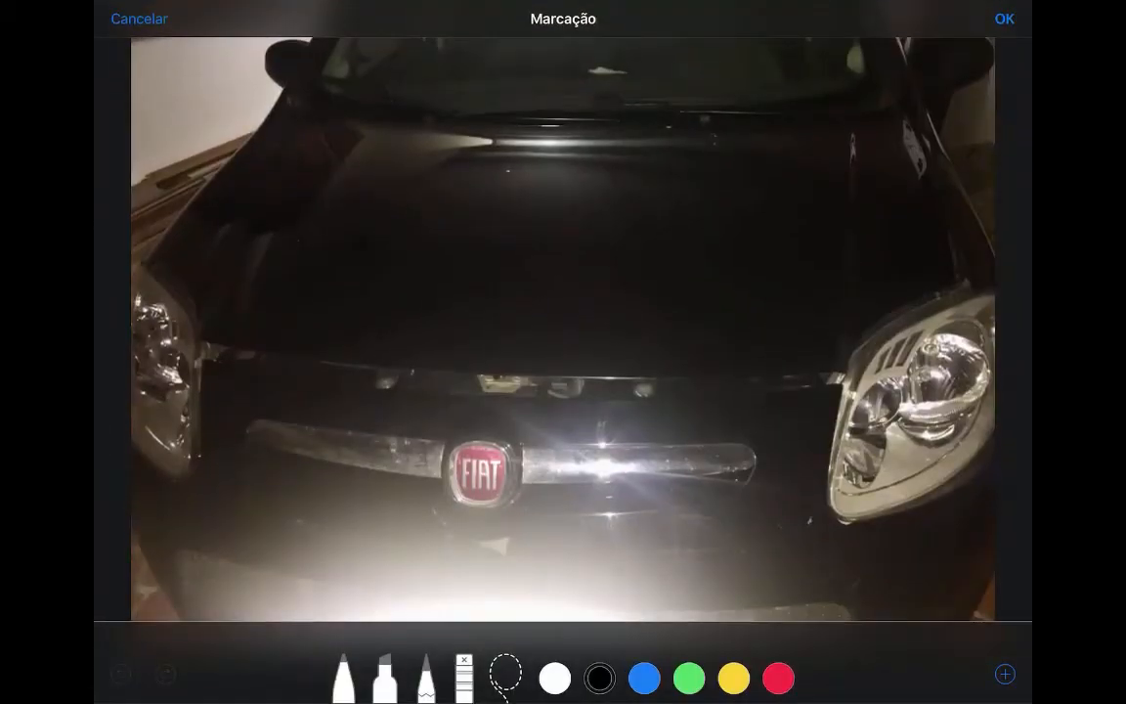
click(343, 678)
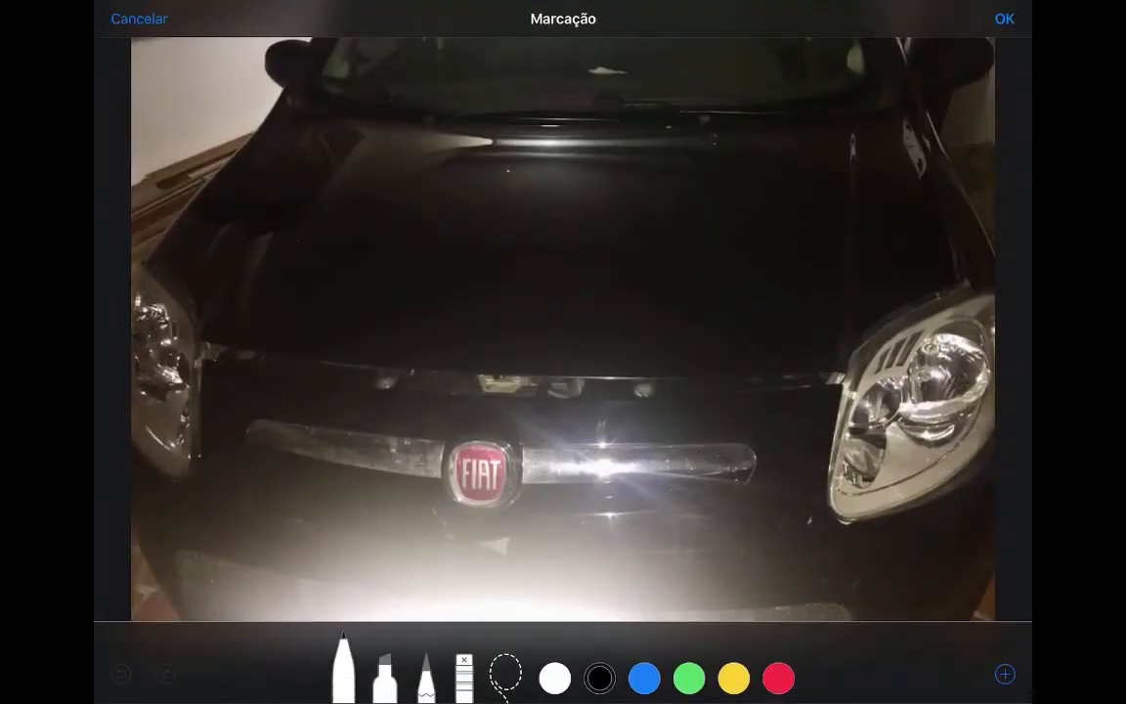
click(778, 677)
- Circle the damage on the right fender, hood front edge and left hood, then return to the task
mouse_move(909, 126)
mouse_down()
mouse_move(936, 319)
mouse_move(911, 127)
mouse_up()
click(620, 315)
mouse_move(620, 316)
mouse_down()
mouse_move(213, 356)
mouse_move(754, 395)
mouse_move(435, 283)
mouse_up()
mouse_move(256, 137)
mouse_down()
mouse_move(223, 305)
mouse_move(215, 183)
mouse_up()
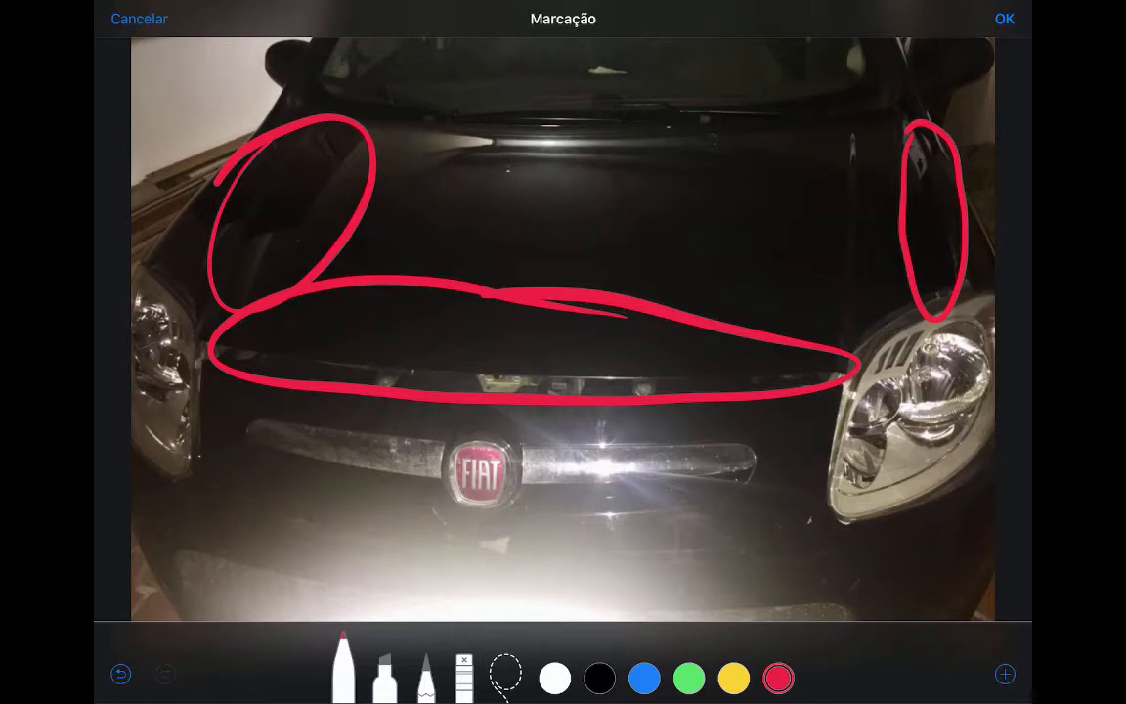
click(1005, 18)
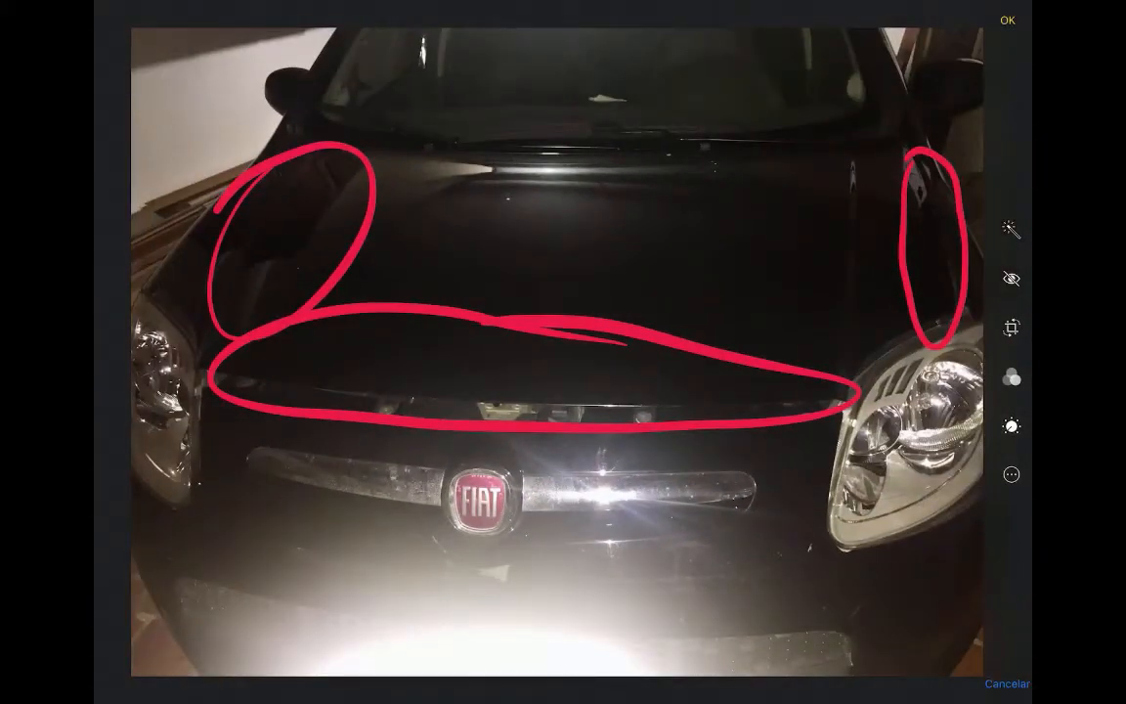
key(super+Tab)
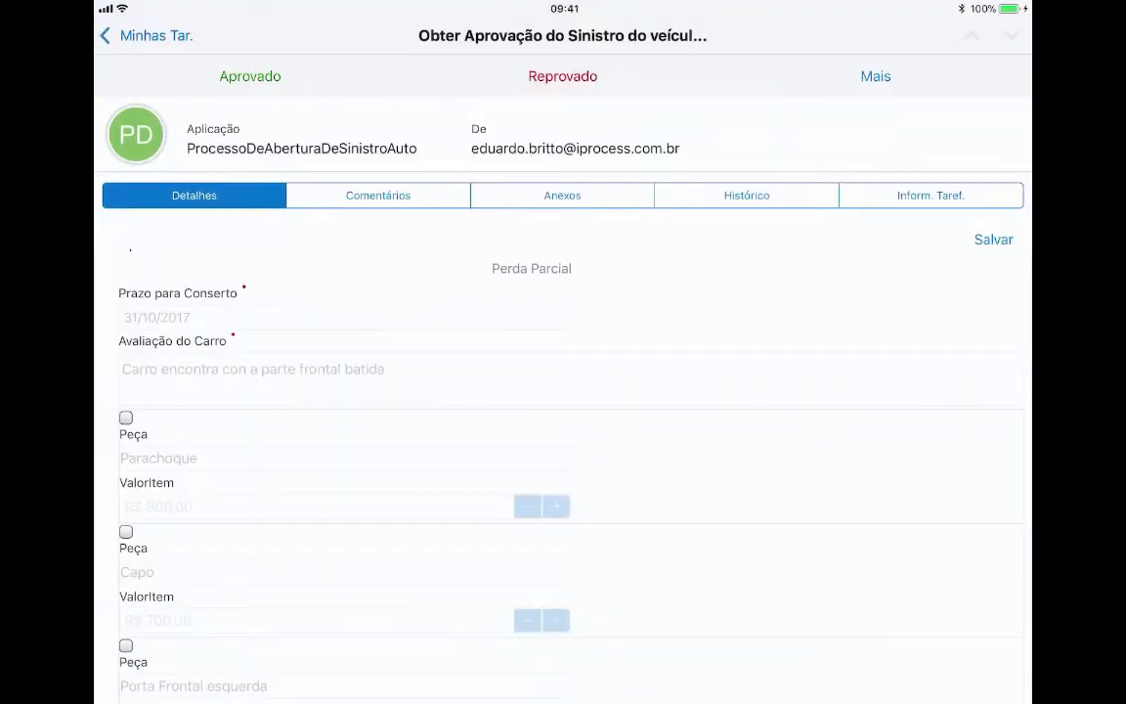
- Attach the circled car photo from Momentos as cdv_photo_001 and approve the claim
click(562, 196)
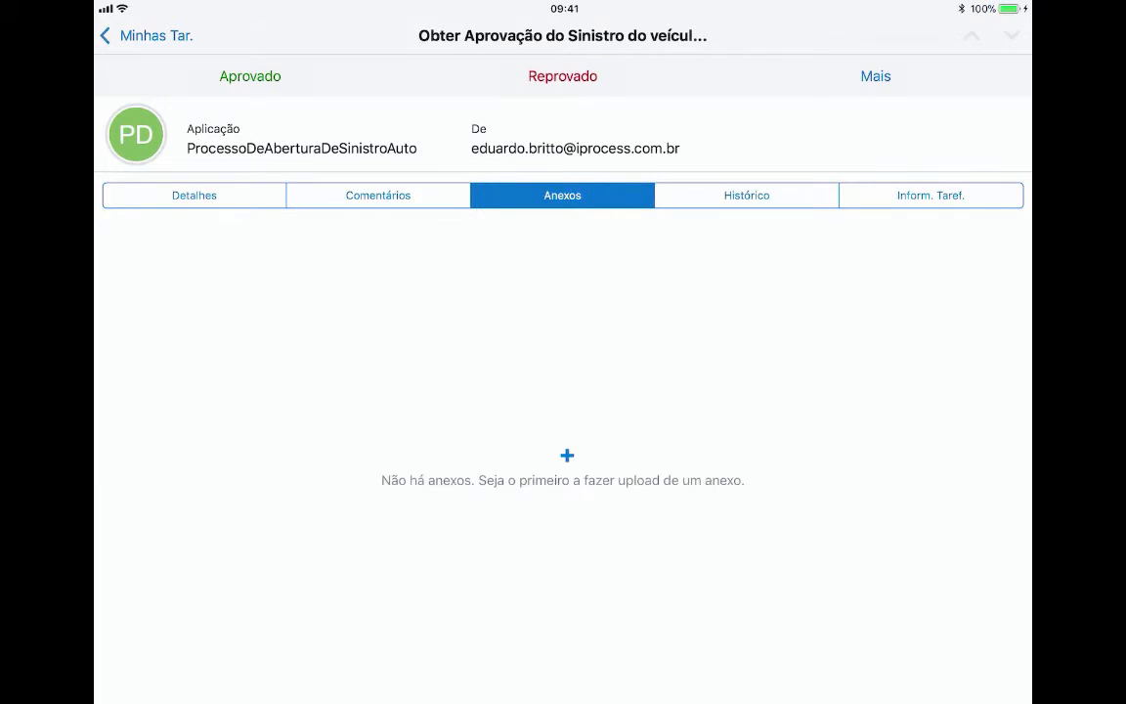
click(567, 456)
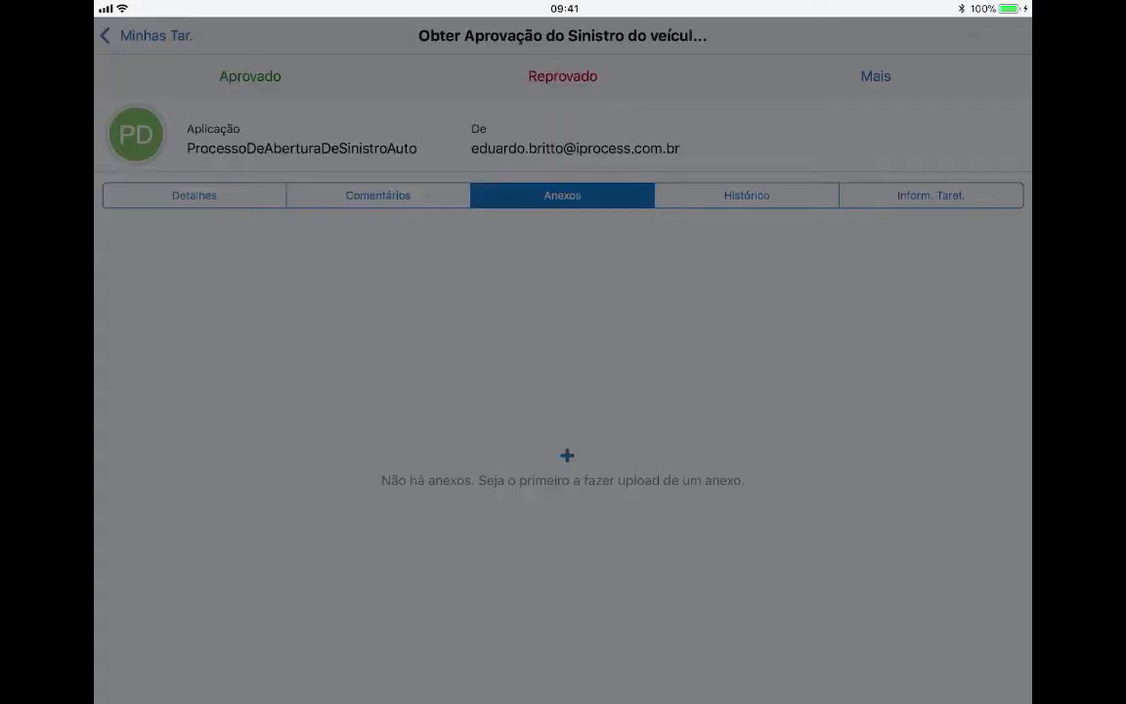
click(563, 637)
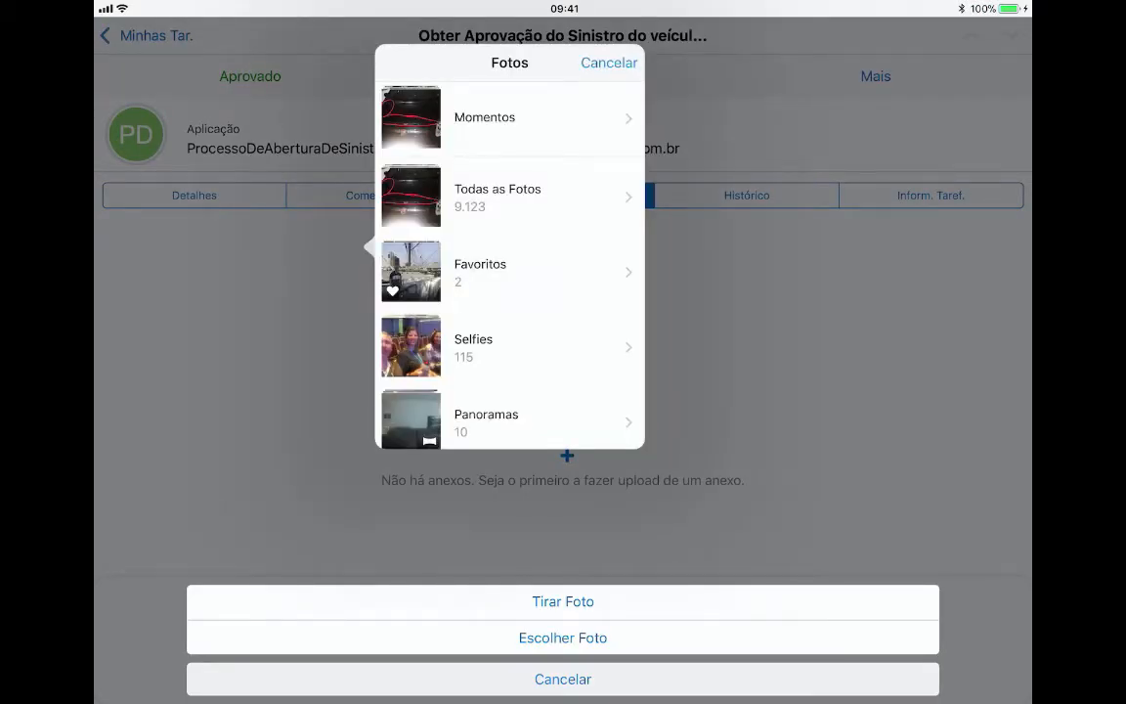
click(484, 118)
click(407, 402)
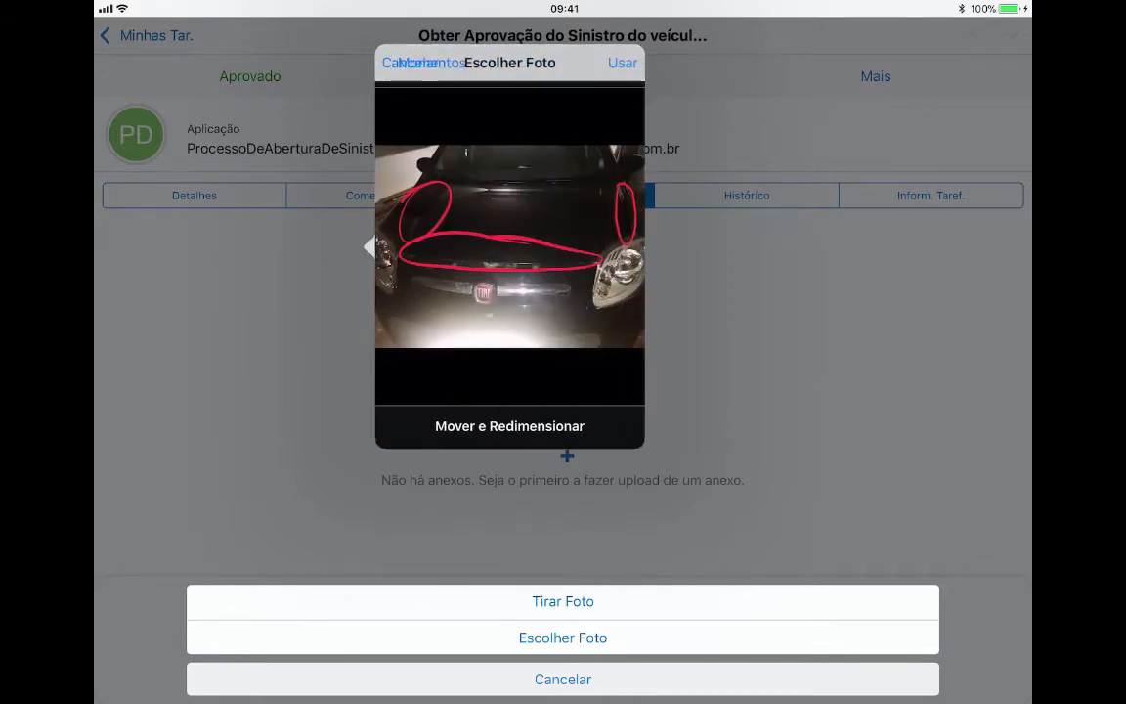
click(623, 62)
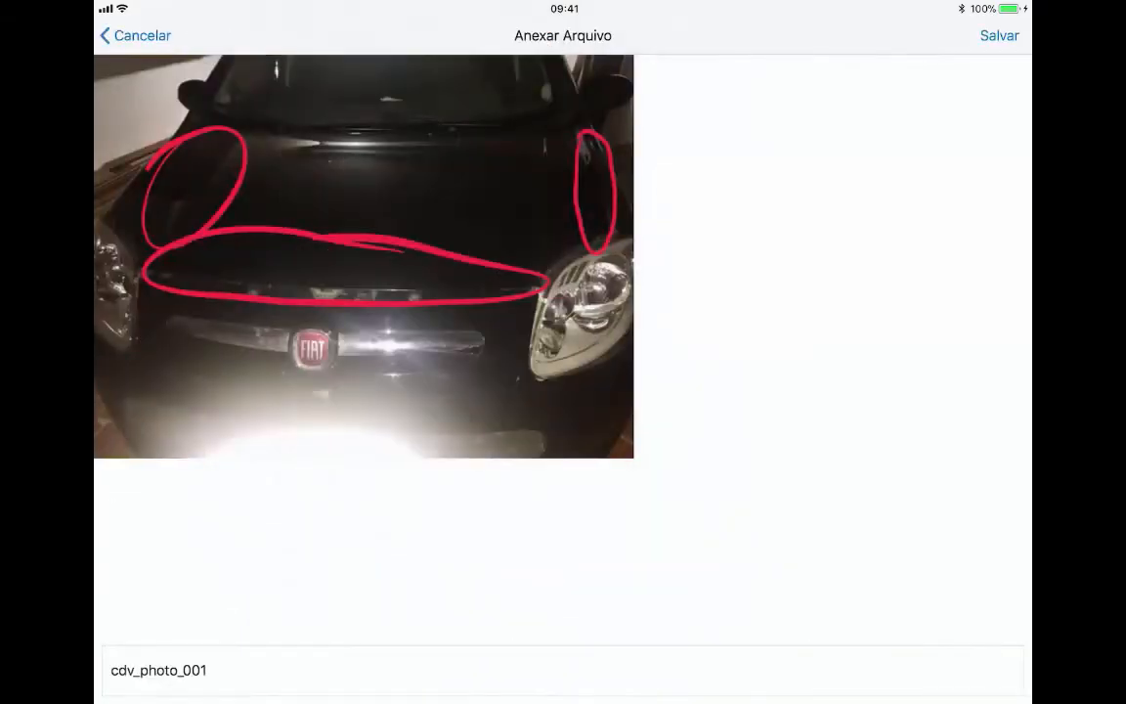
click(999, 35)
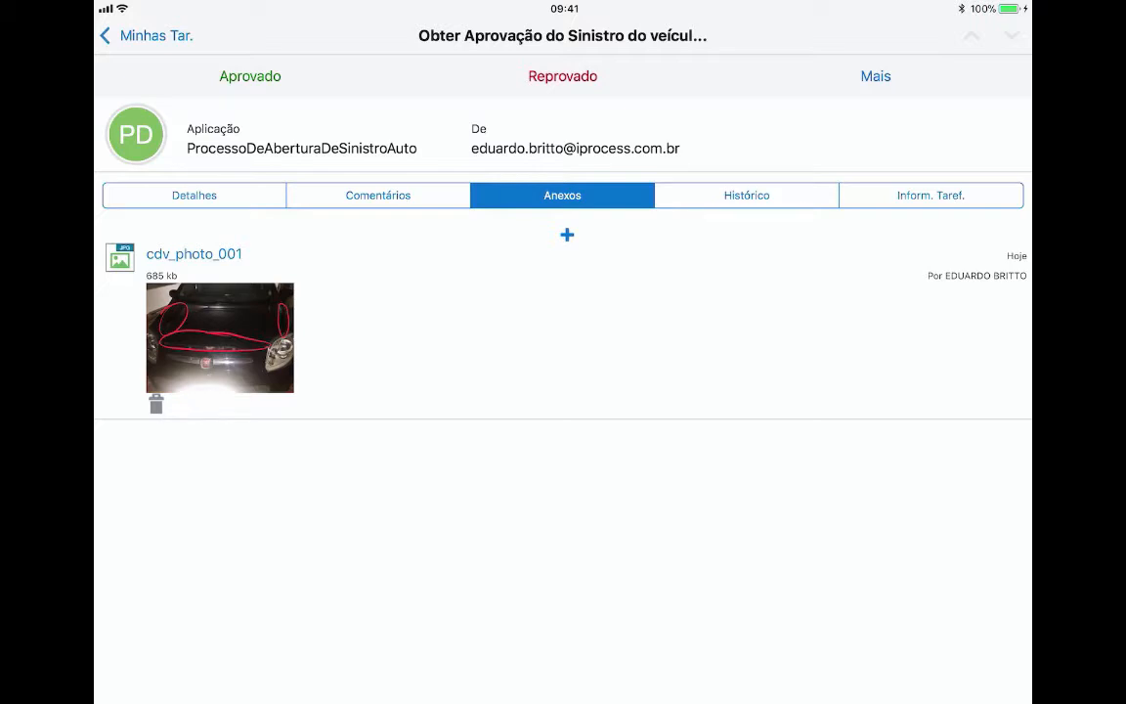
click(249, 76)
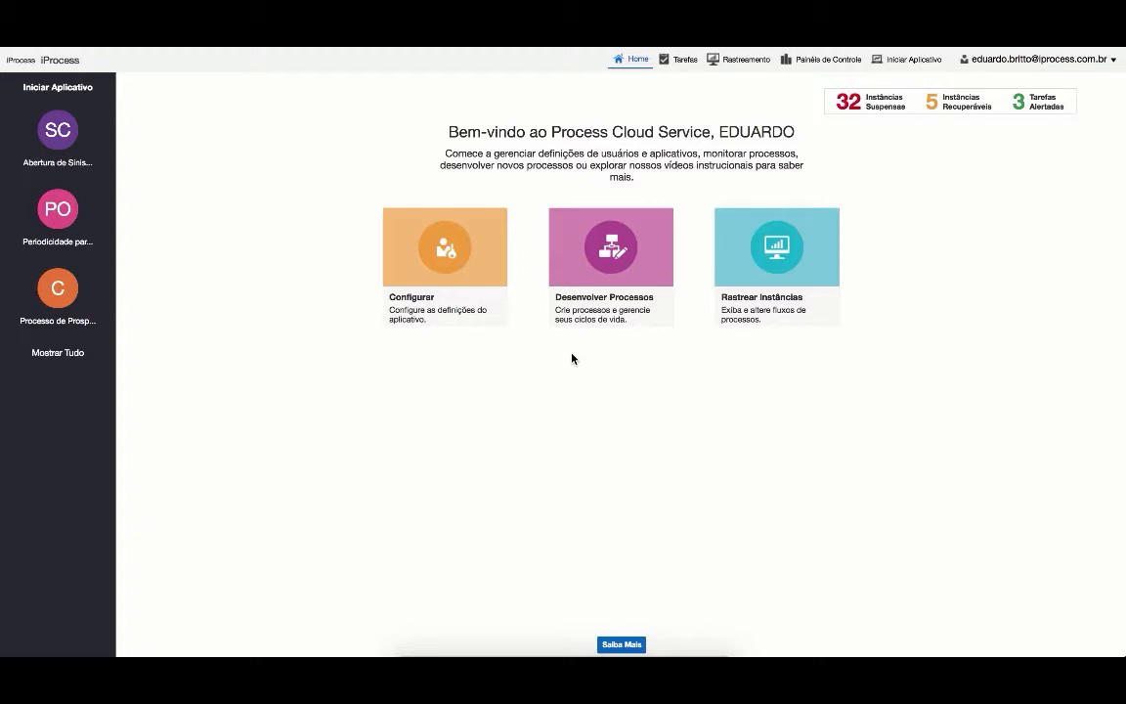
- Open the claim instance awaiting client contact in Rastreamento and view its history diagram
click(743, 62)
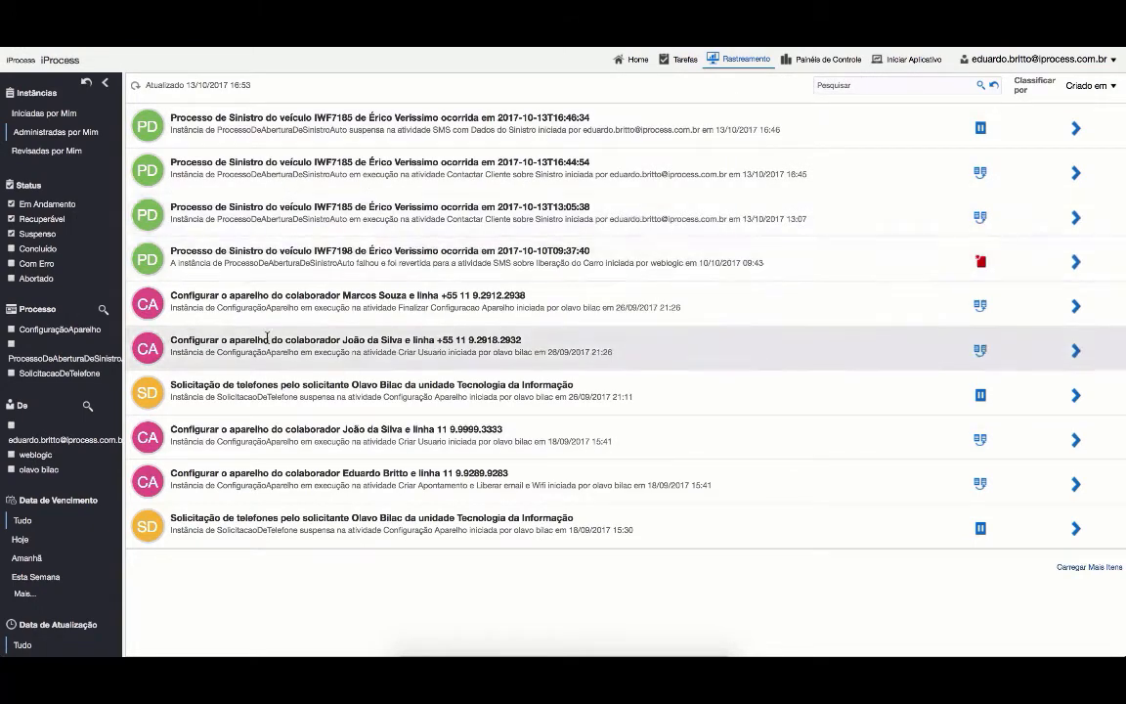
click(391, 172)
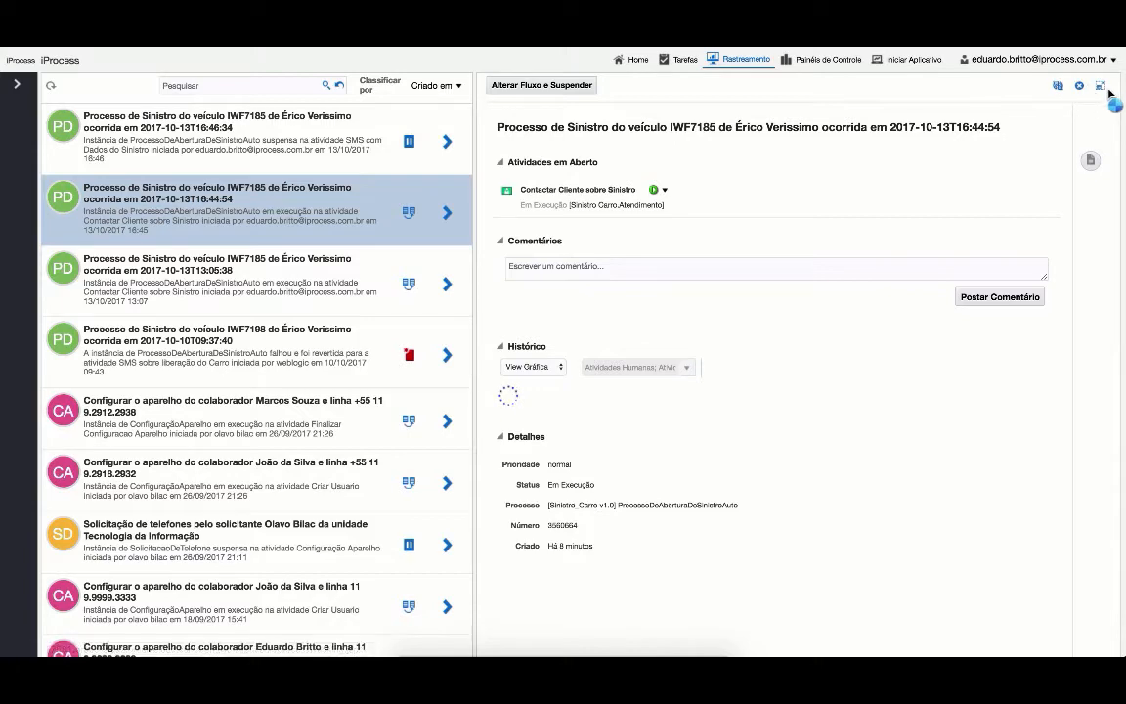
click(1101, 86)
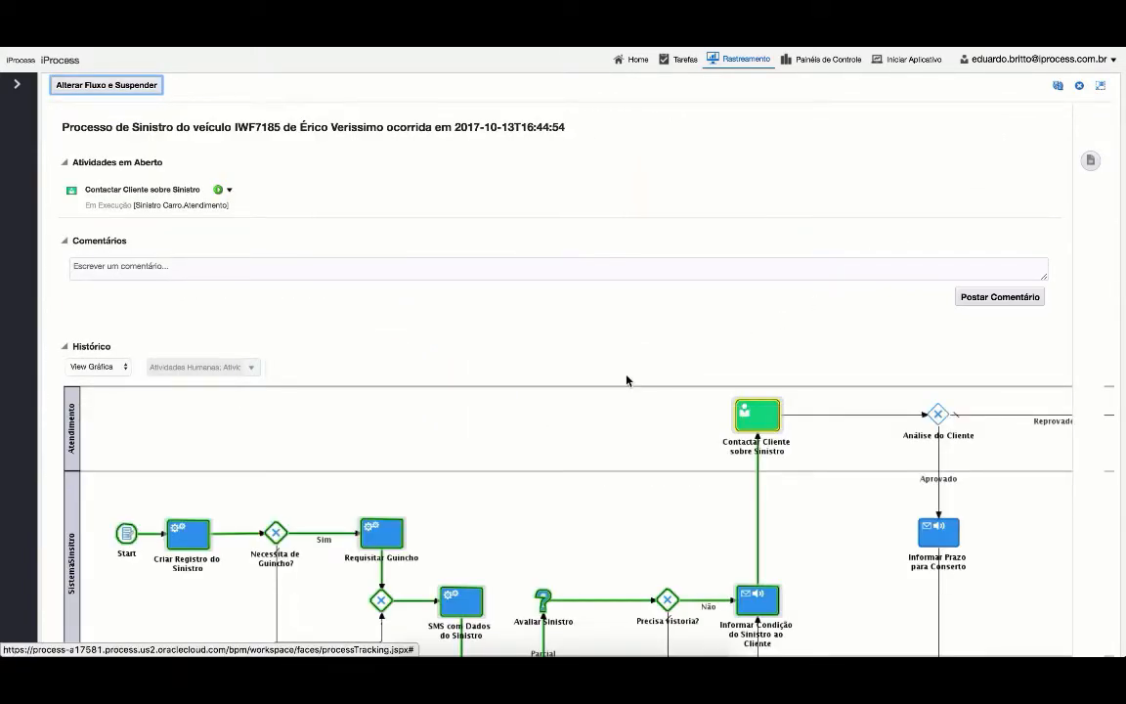
scroll(626, 379, down, 3)
scroll(628, 380, down, 1)
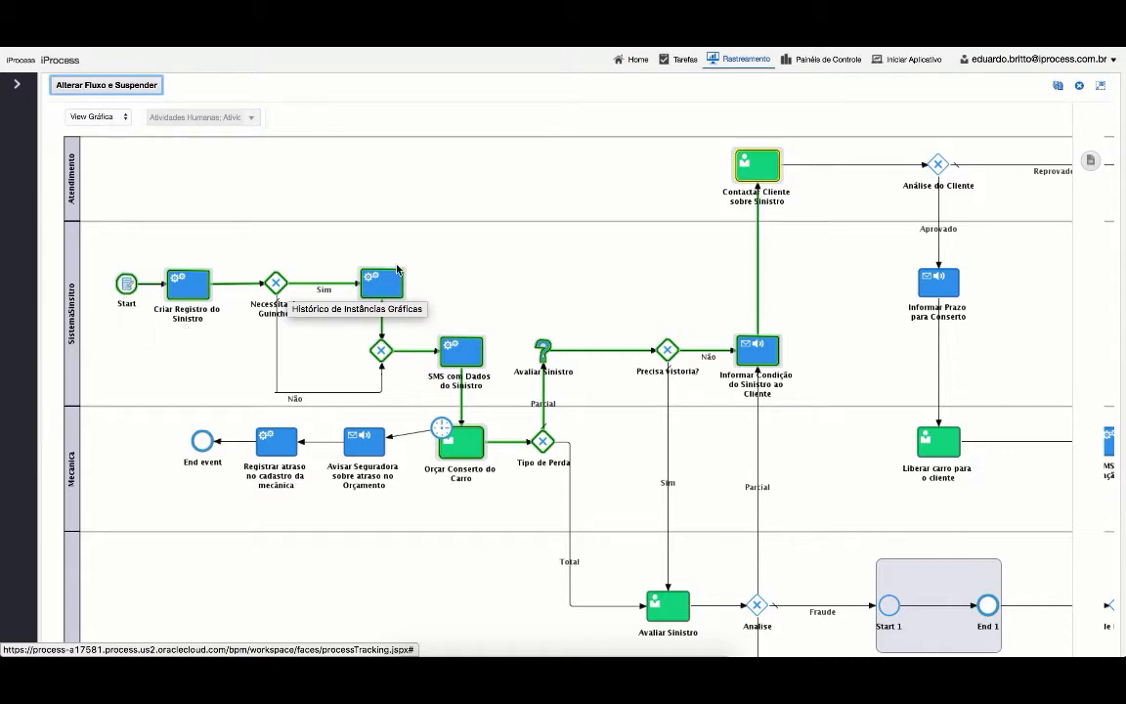
click(377, 281)
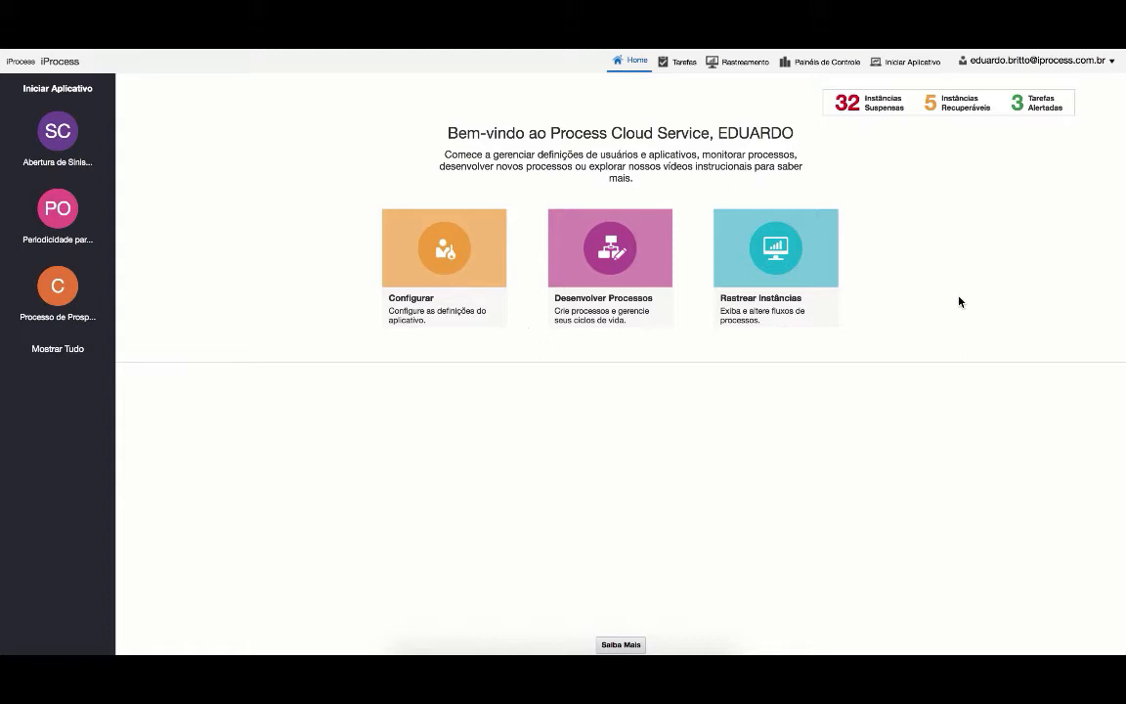
- Sign out of the workspace and confirm the Oracle Cloud sign-out
click(1028, 63)
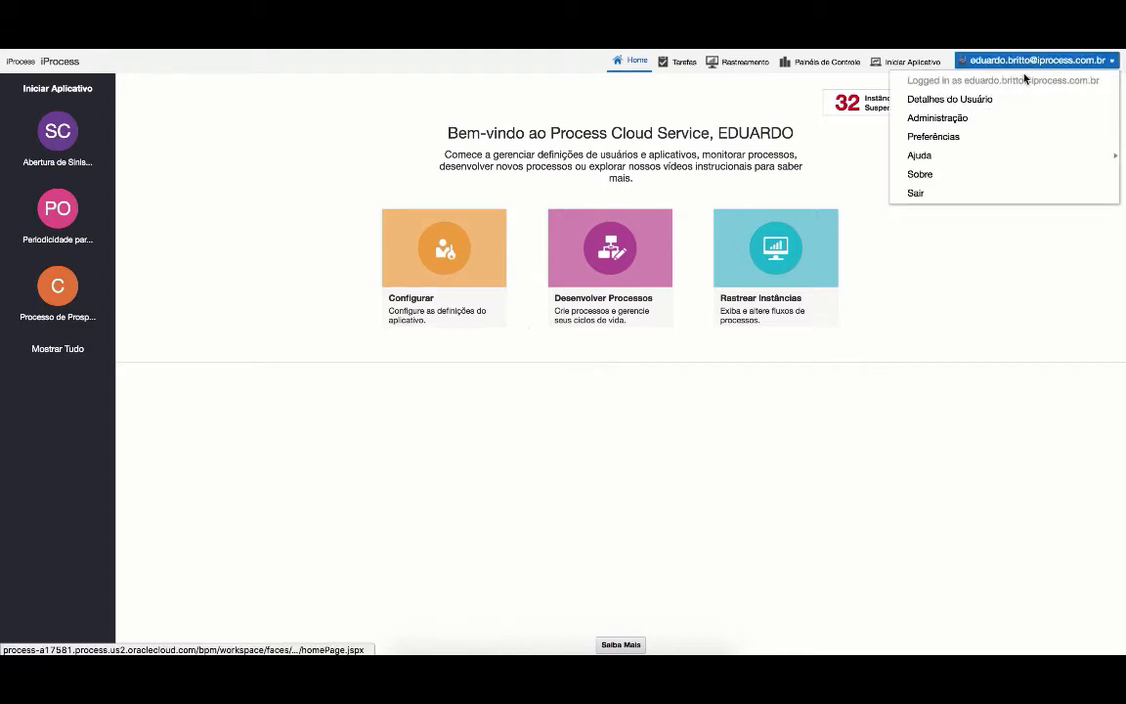
click(953, 179)
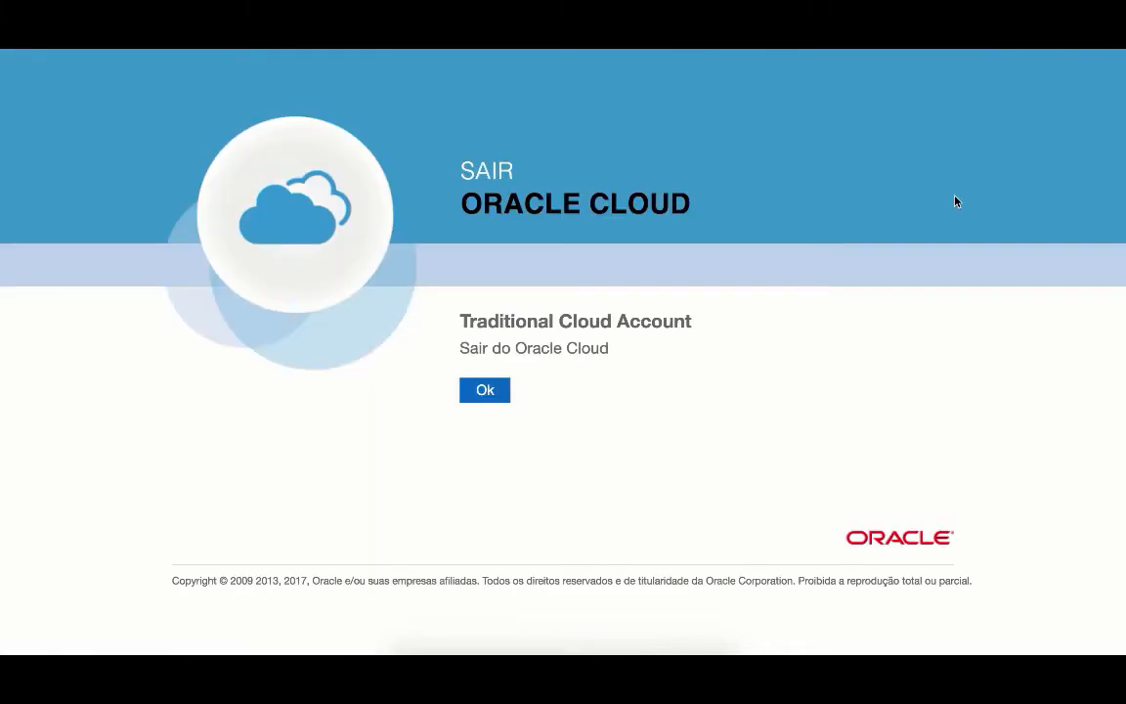
click(498, 387)
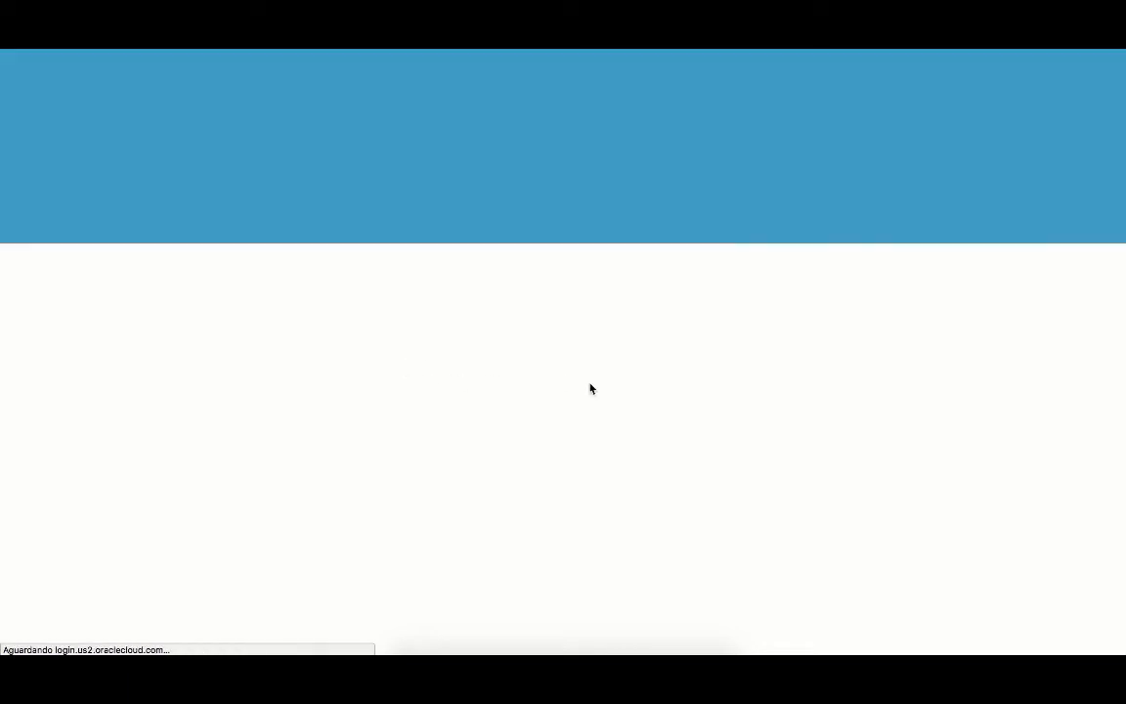
- Sign in with the second user's username and password
text(rAC)
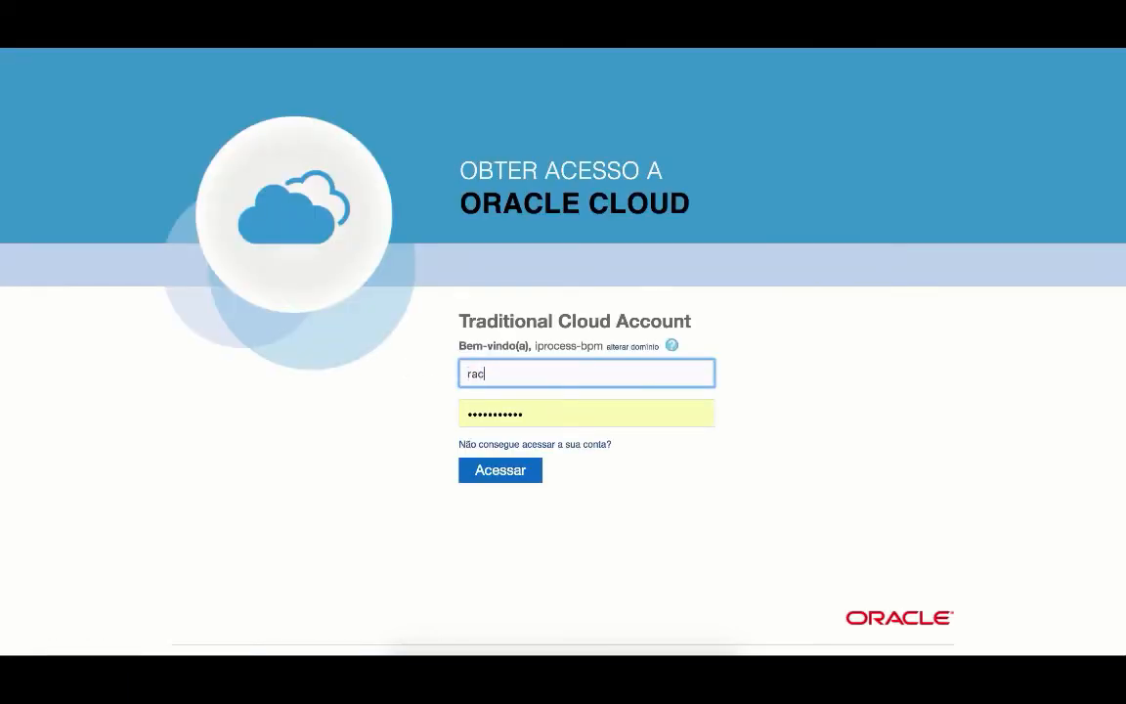
text(hel)
key(Tab)
text(••••••••••)
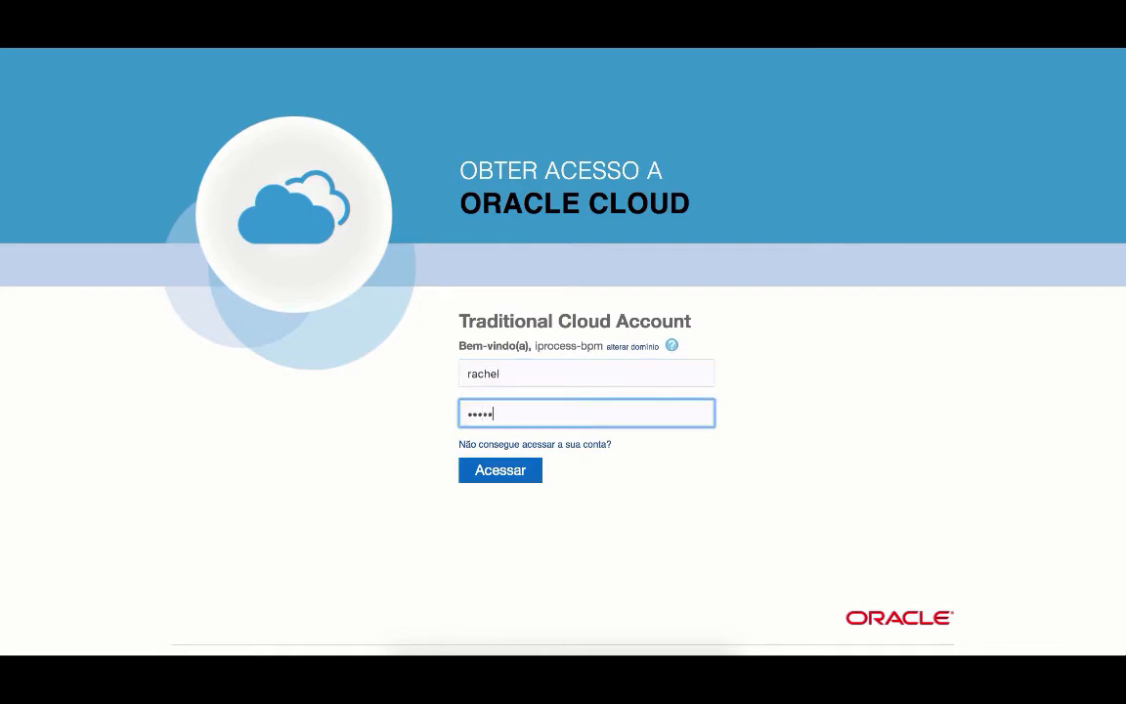
text(•)
click(497, 477)
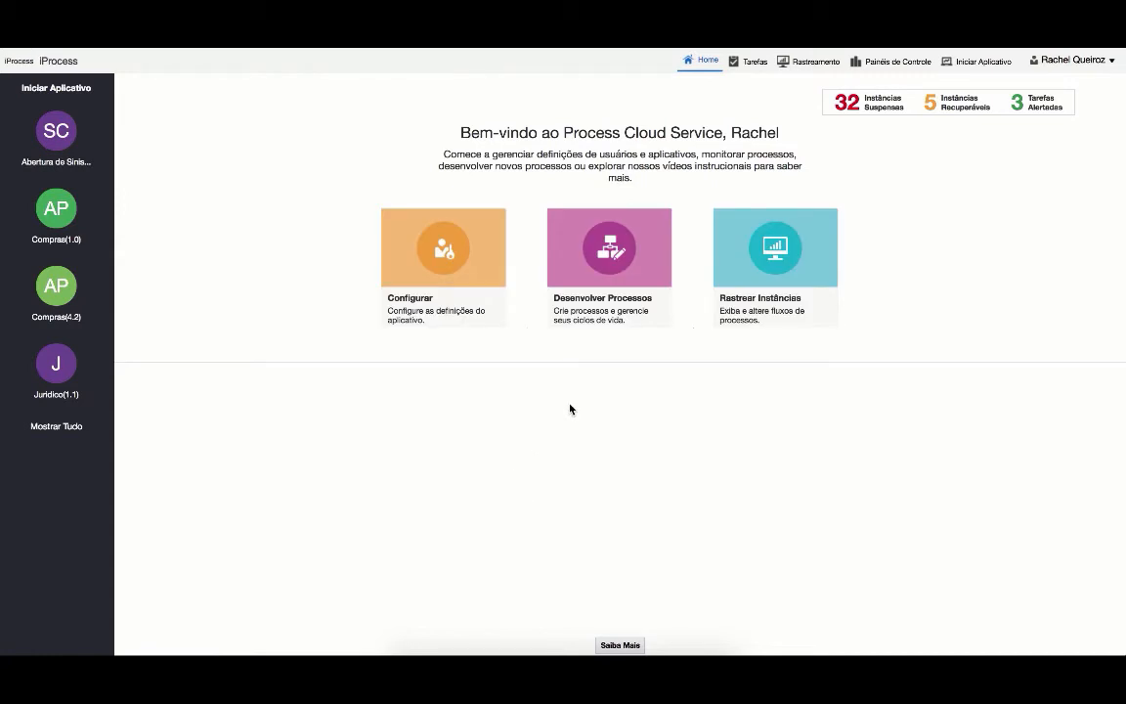
- Open the vehicle claim approval task from the second user's task list and scroll to Análise do Cliente
click(761, 62)
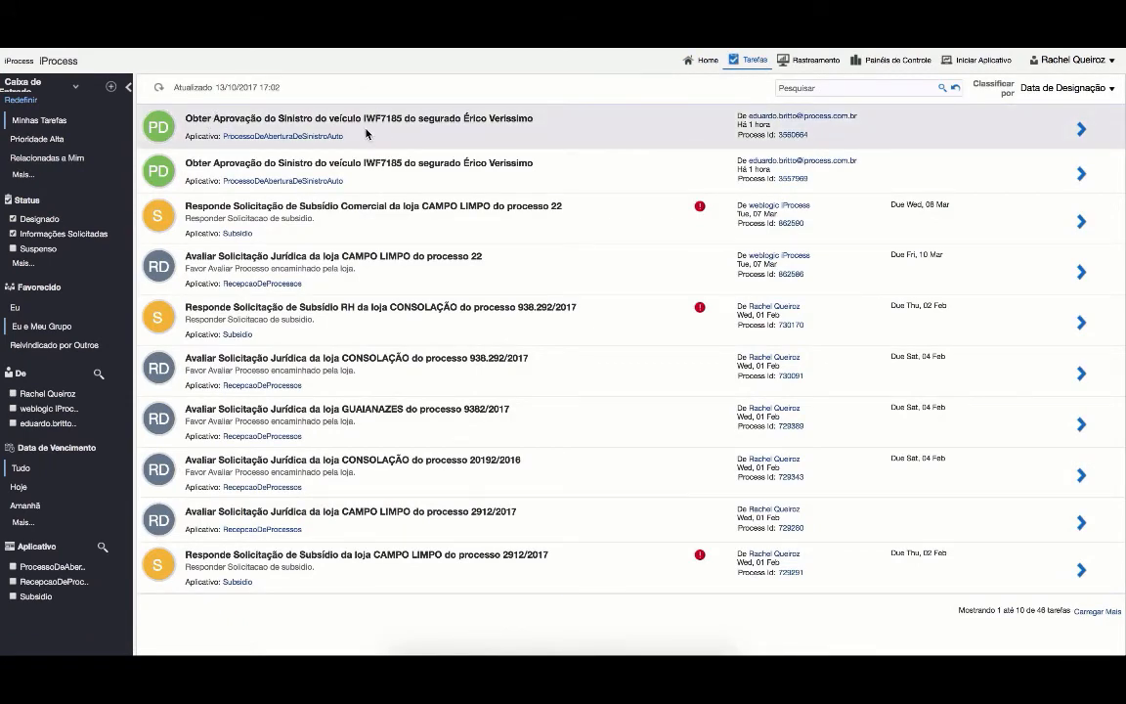
click(472, 134)
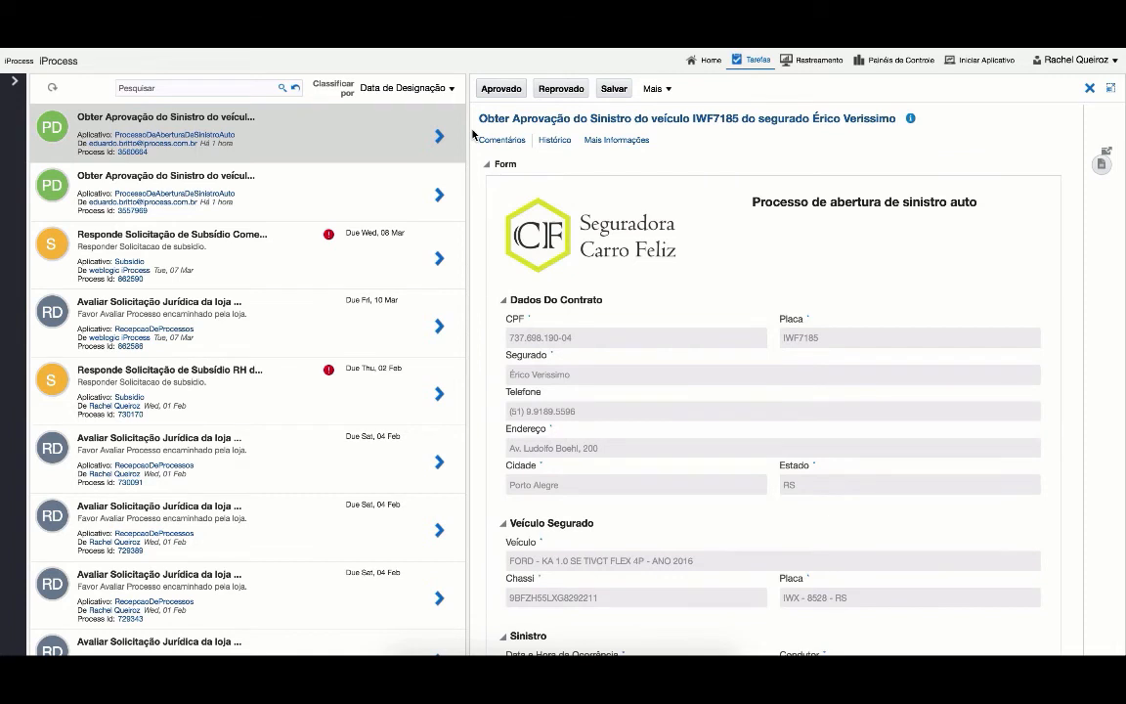
scroll(793, 419, down, 2)
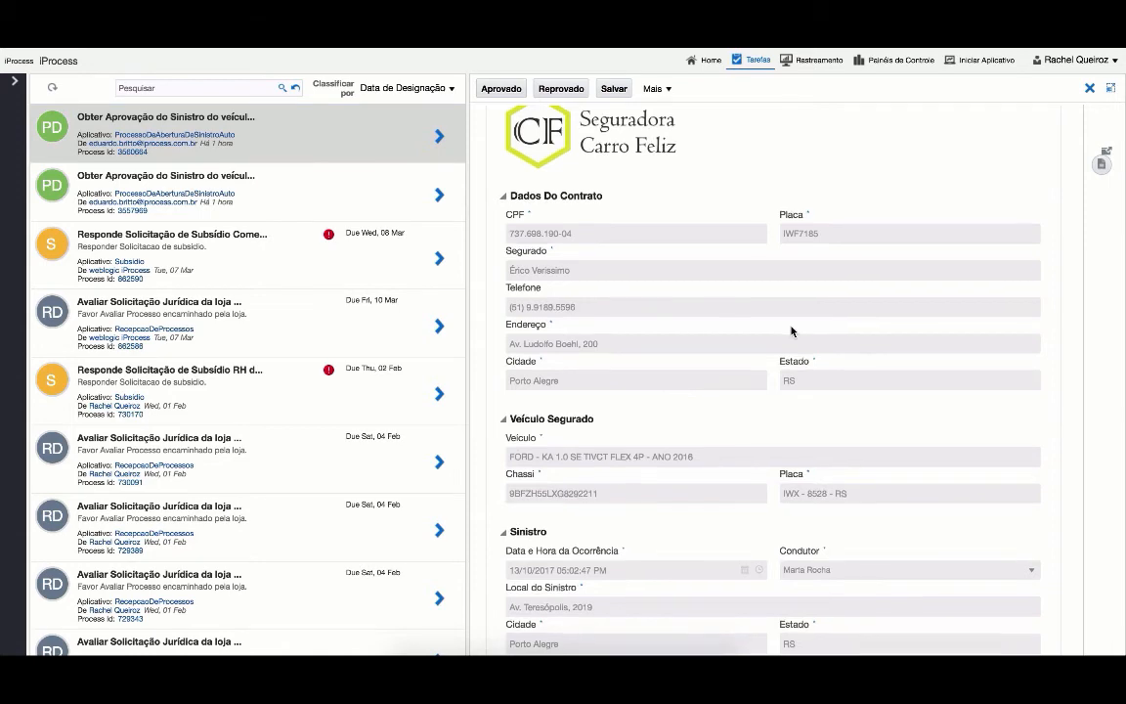
scroll(792, 328, down, 4)
scroll(792, 330, down, 2)
scroll(792, 330, down, 2)
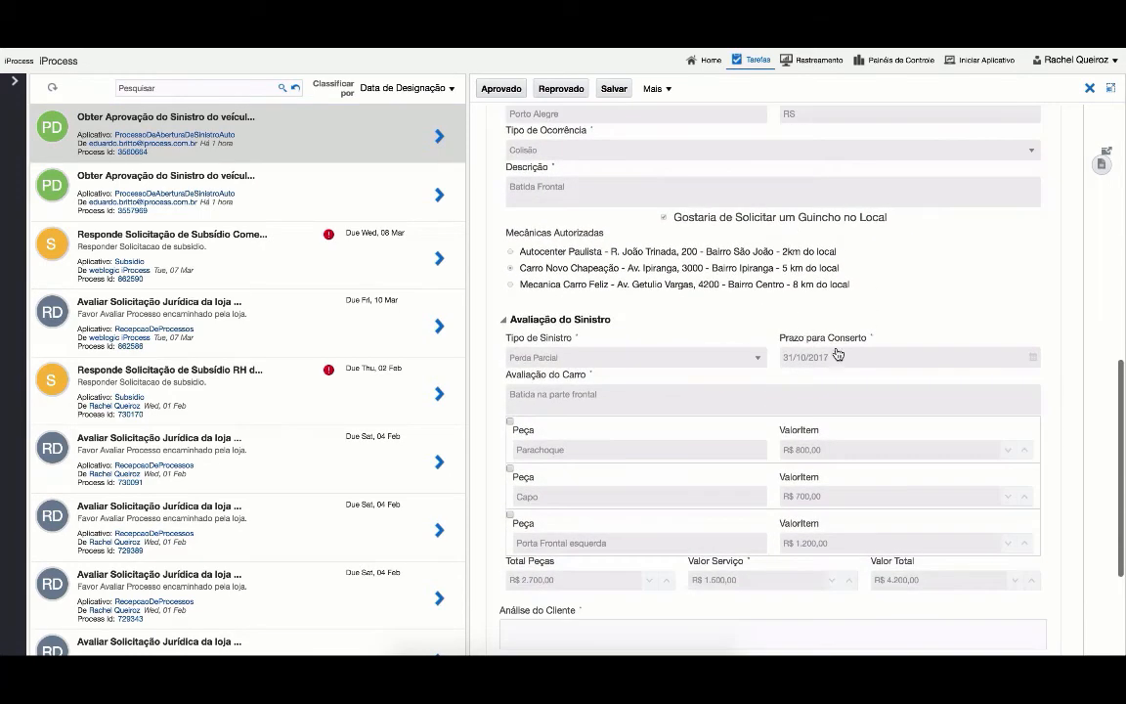
scroll(804, 508, down, 5)
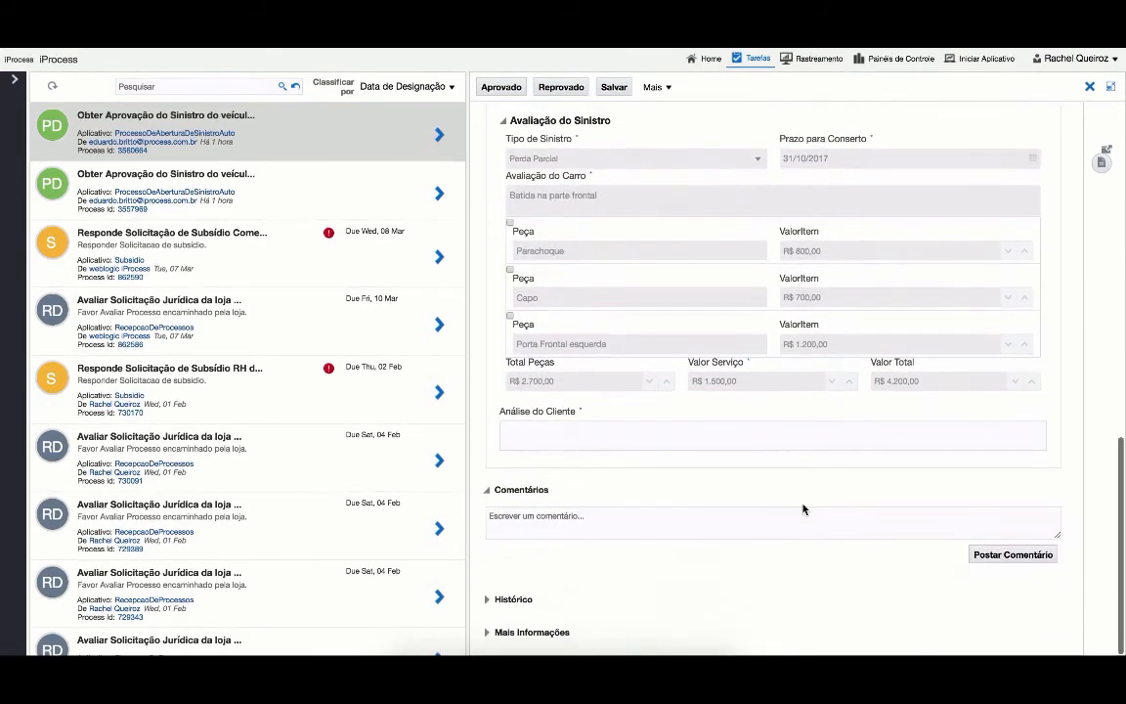
- Enter 'Cliente aprovou o conserto.' as the client analysis and approve the claim
click(754, 446)
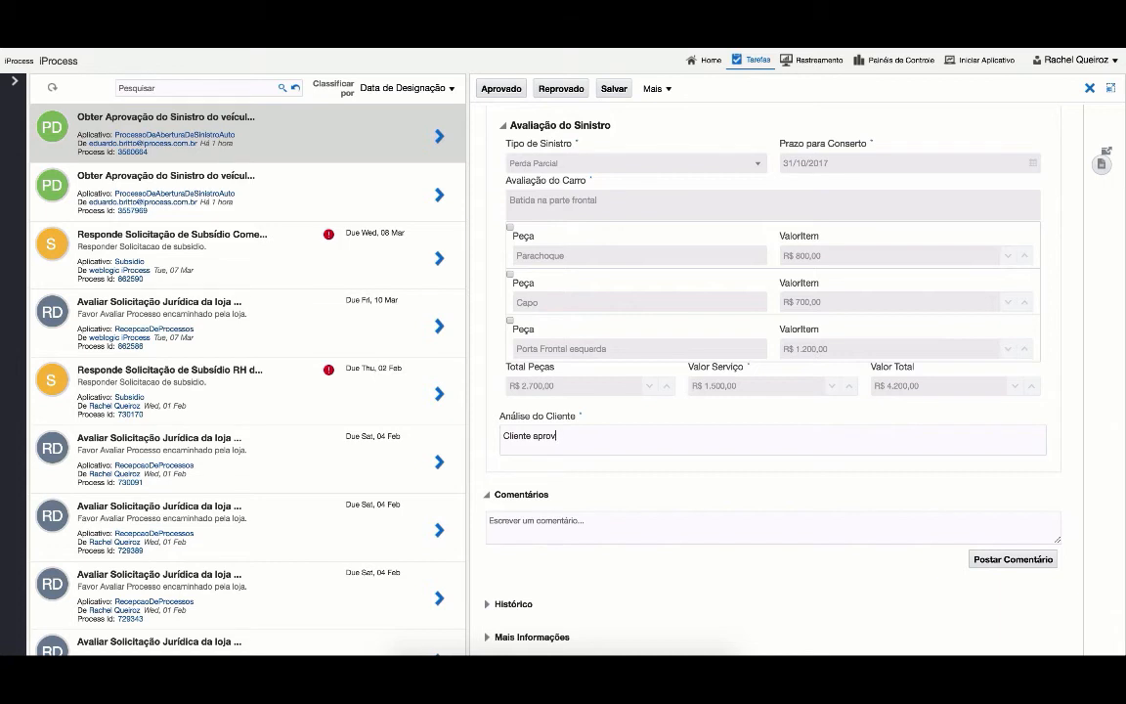
text(conserto.)
click(489, 90)
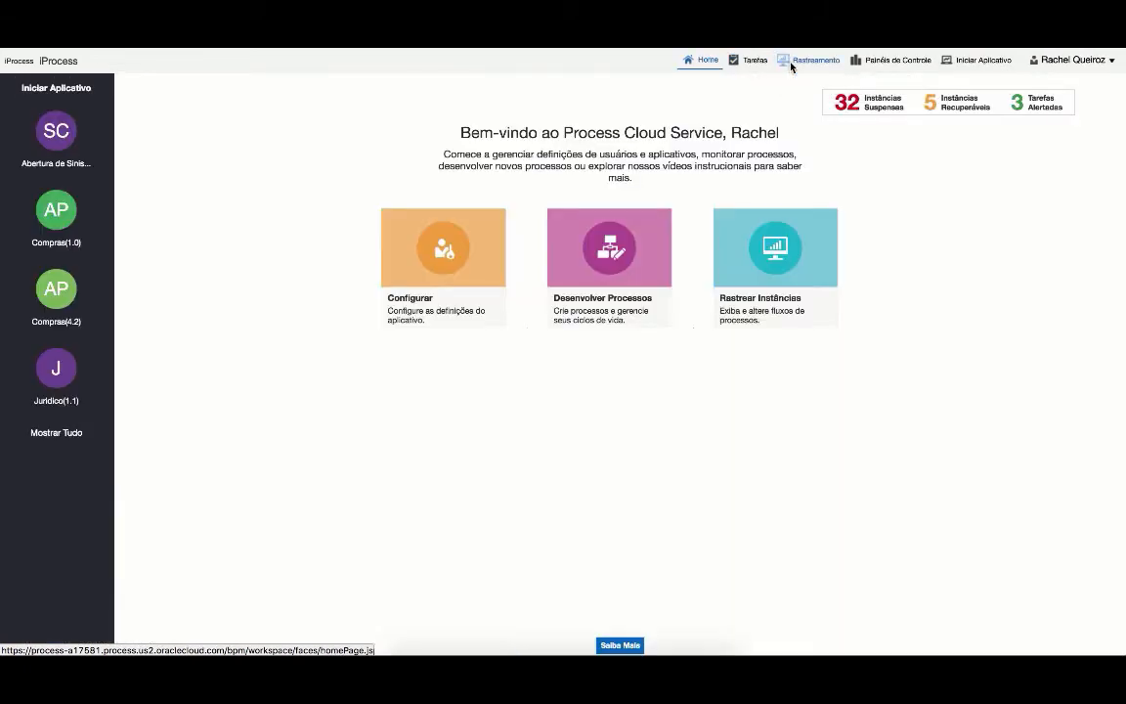
- Trace the IWF7185 instance from 16:44:54 on its Histórico diagram, then open Painéis de Controle
click(792, 64)
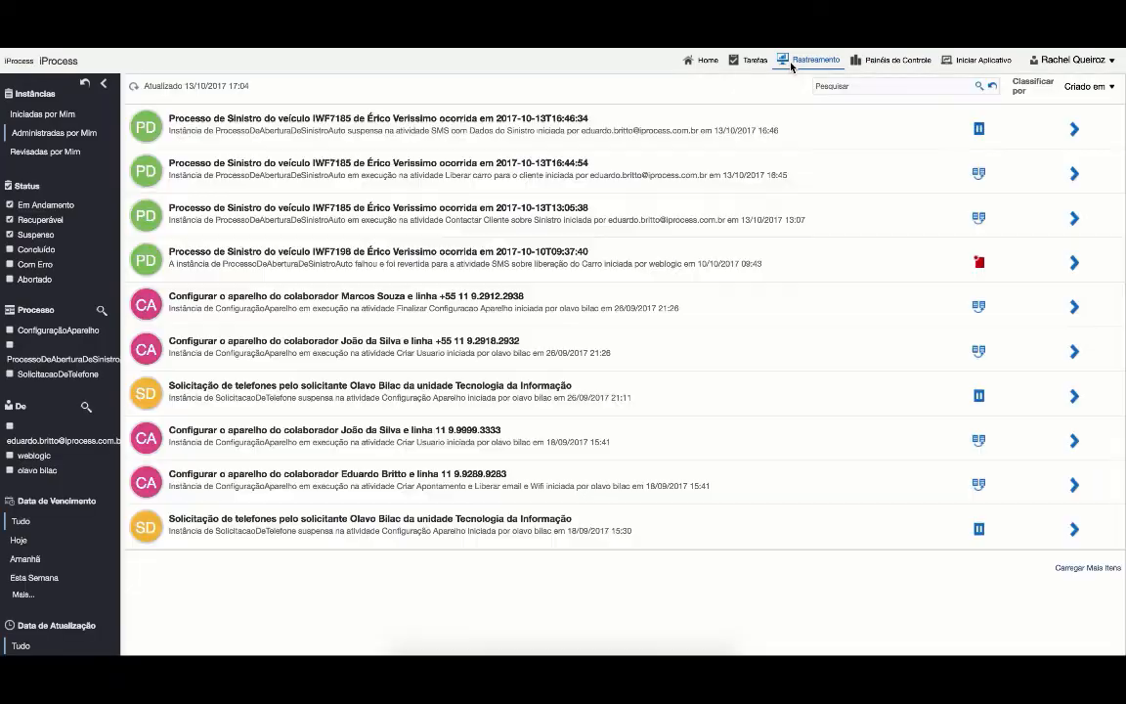
click(525, 174)
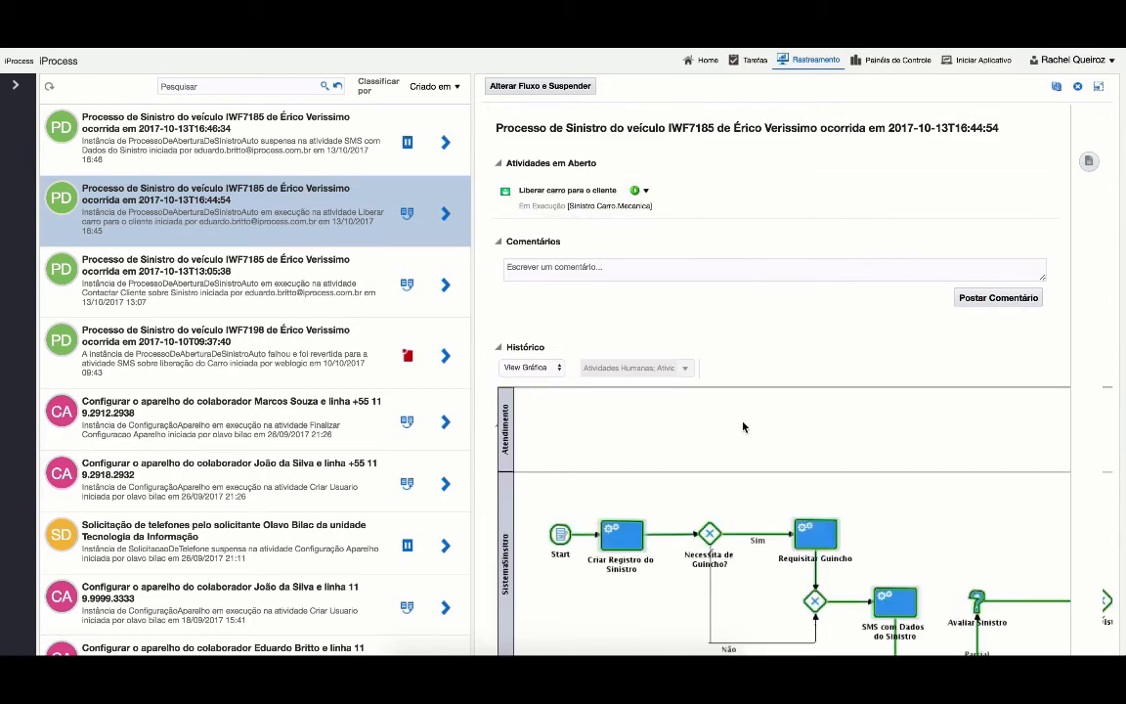
scroll(747, 427, down, 3)
scroll(747, 428, right, 10)
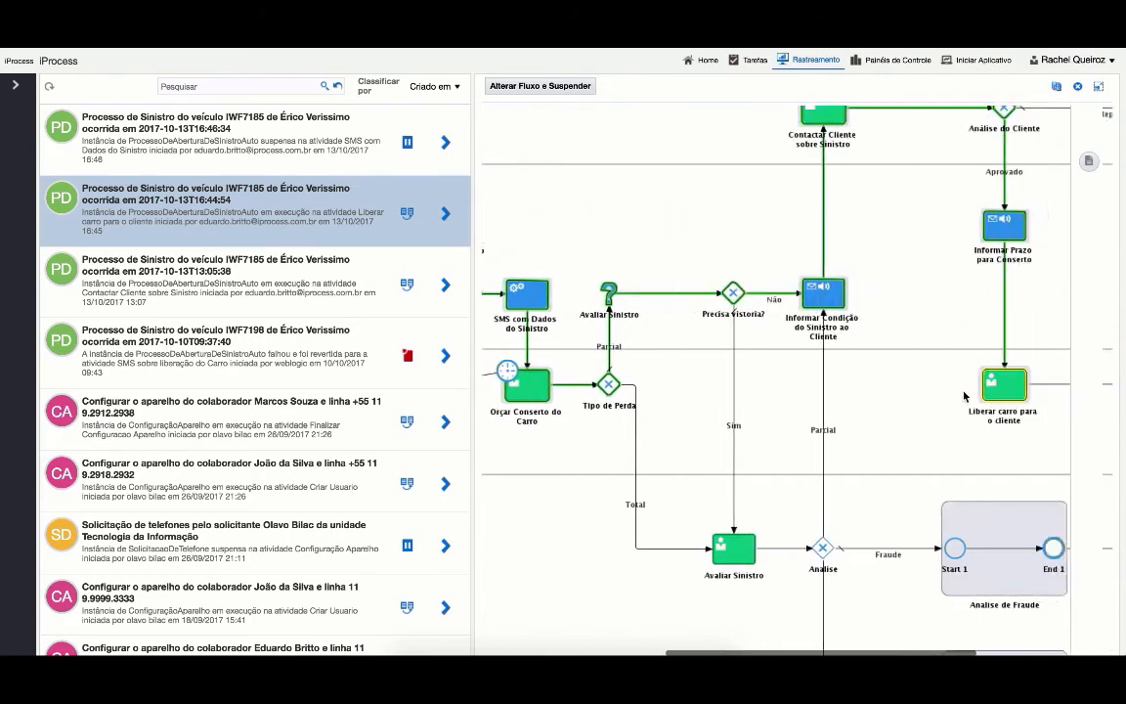
scroll(747, 427, up, 2)
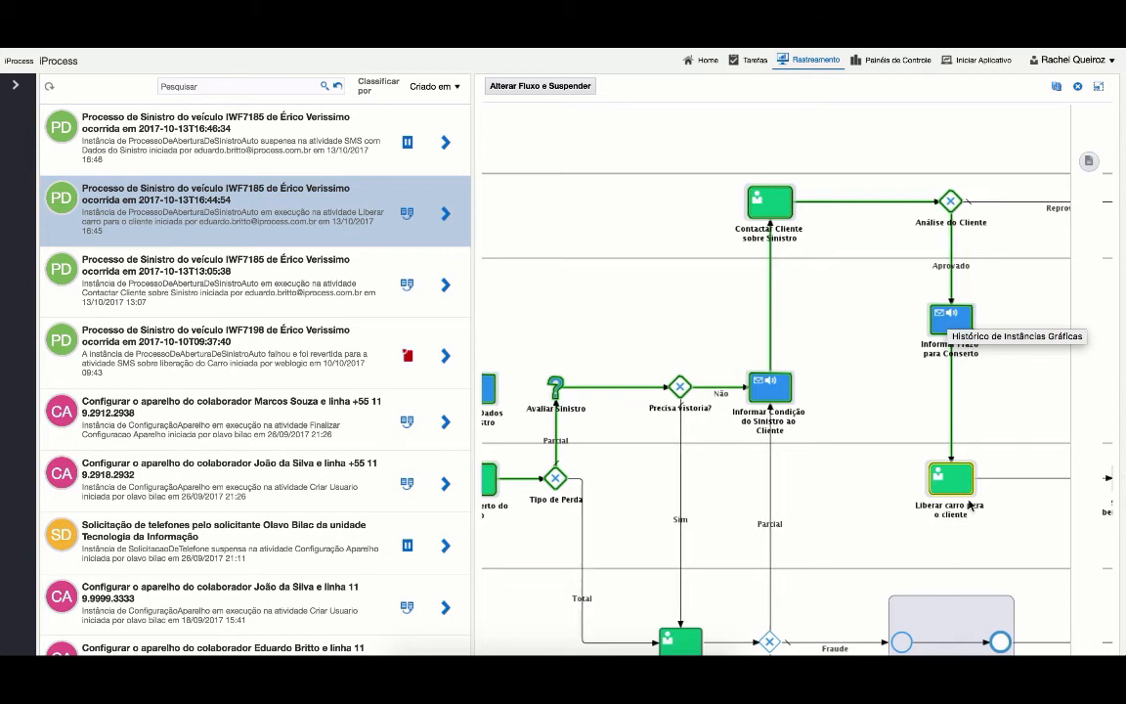
scroll(968, 503, up, 2)
scroll(968, 504, right, 2)
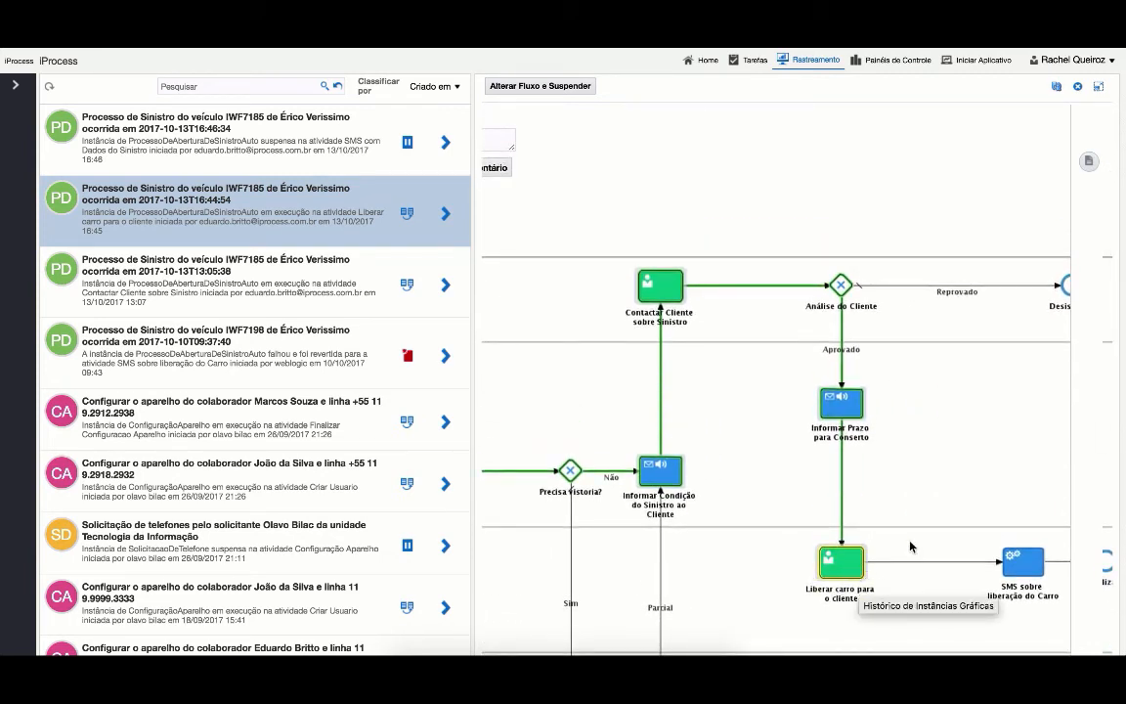
scroll(883, 556, right, 2)
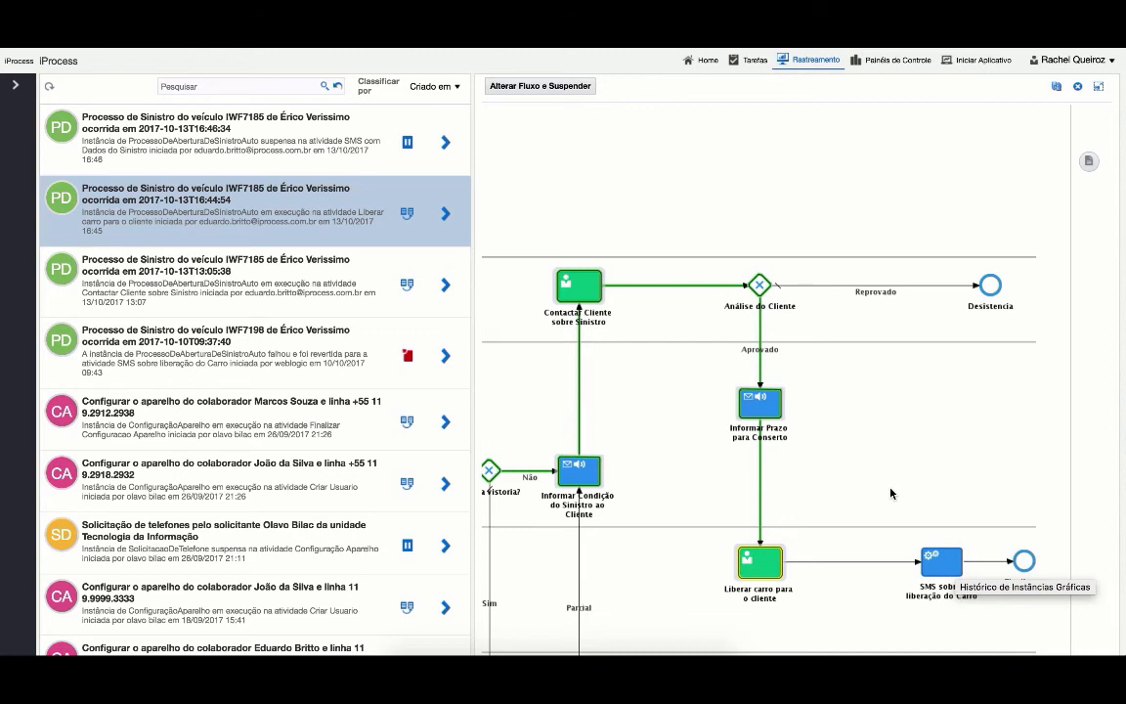
click(868, 66)
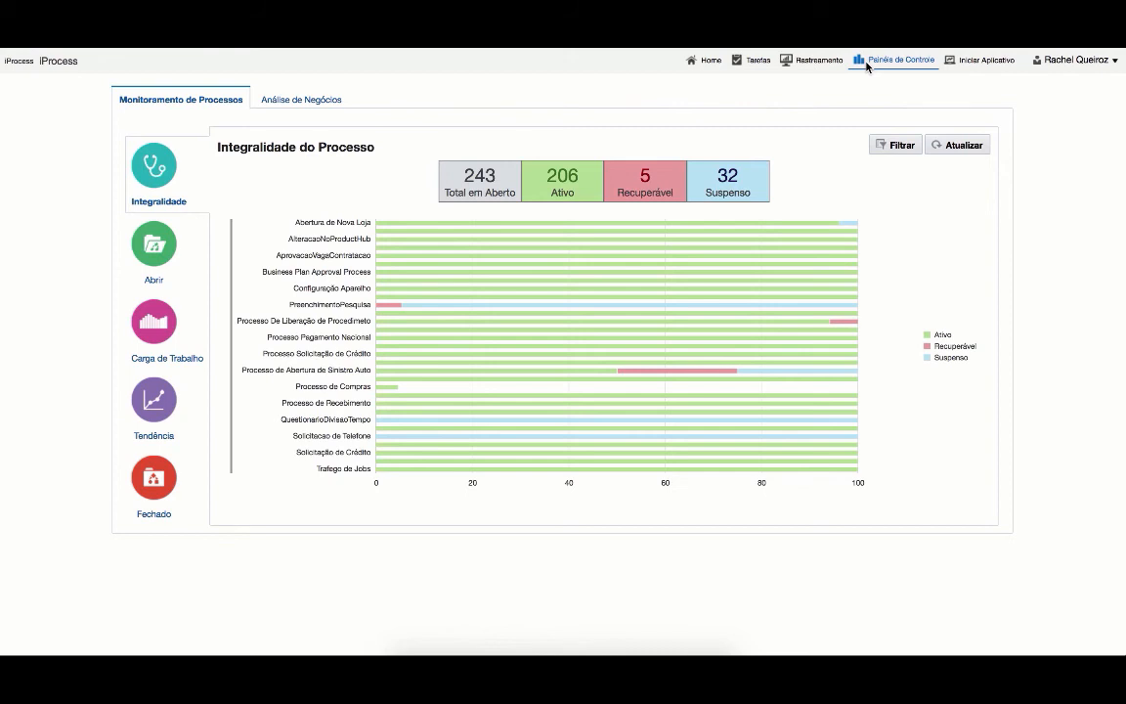
- Review workload top-10 assignees and bottlenecks by process and task, then open Análise de Negócios
click(148, 331)
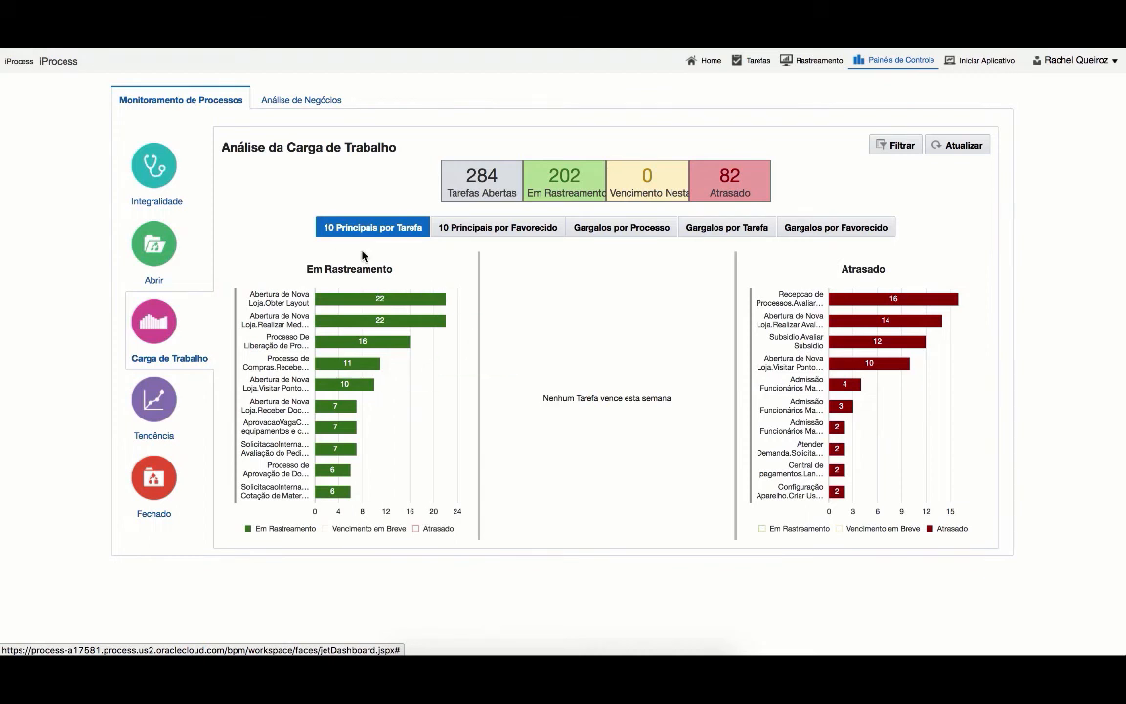
click(512, 229)
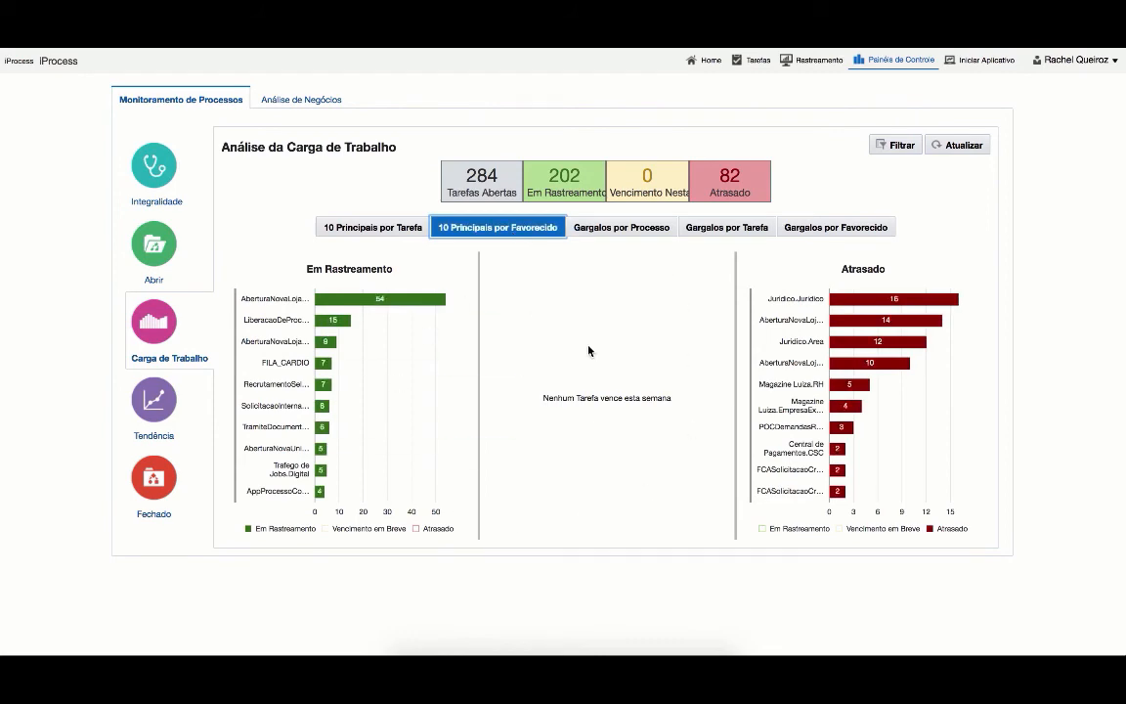
click(660, 227)
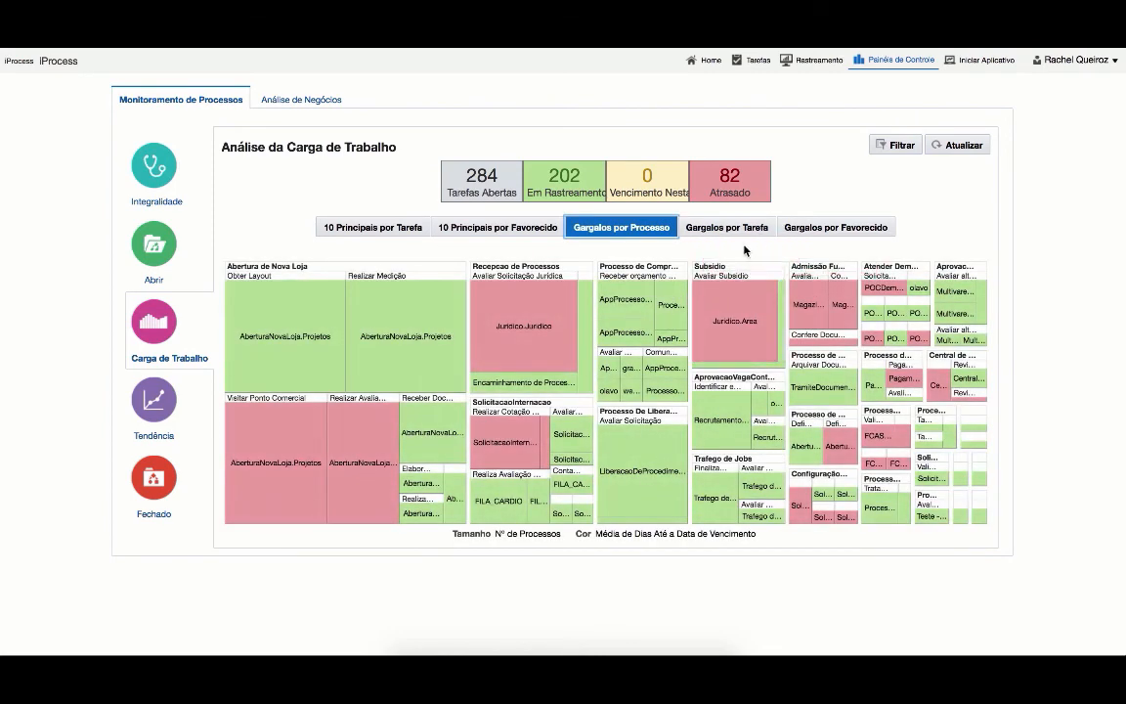
click(733, 229)
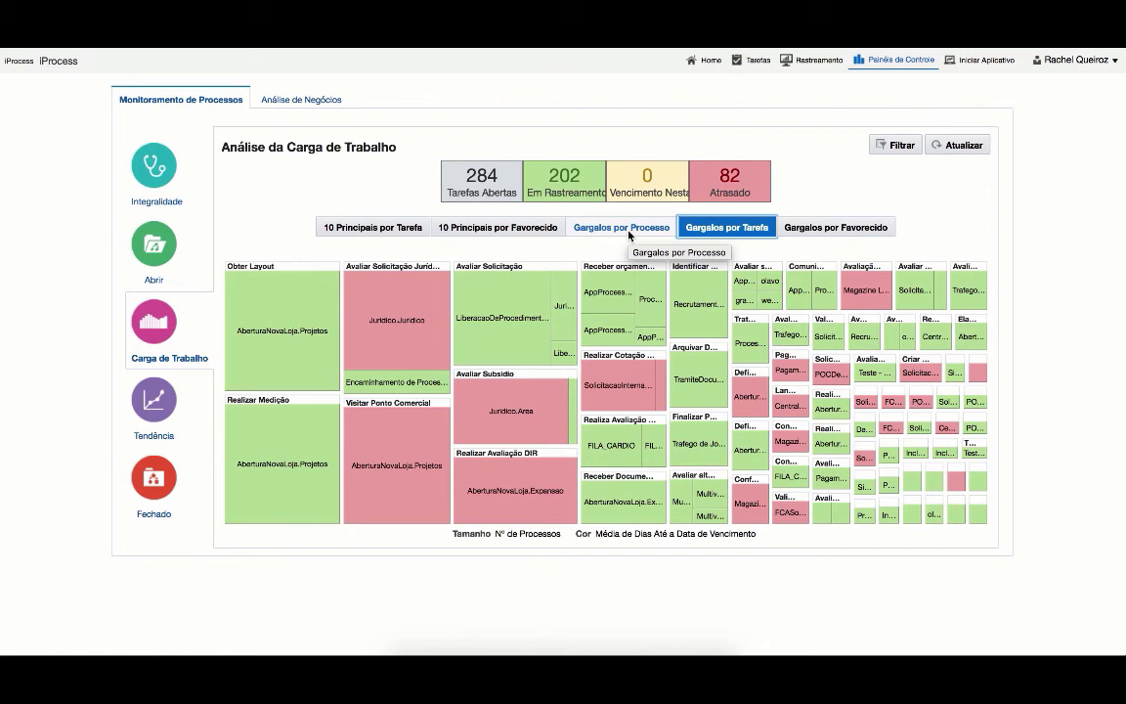
click(274, 105)
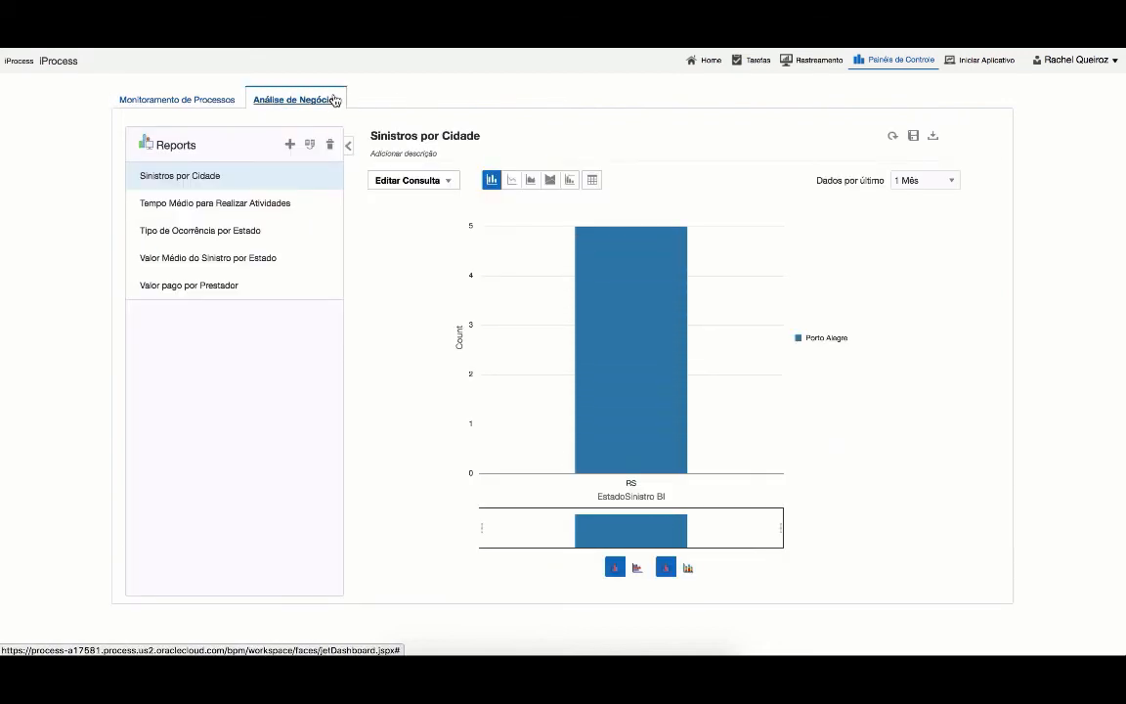
- Browse the Tempo Médio, Tipo de Ocorrência and Valor pago reports, then open the Valor Médio do Sinistro por Estado query
click(218, 201)
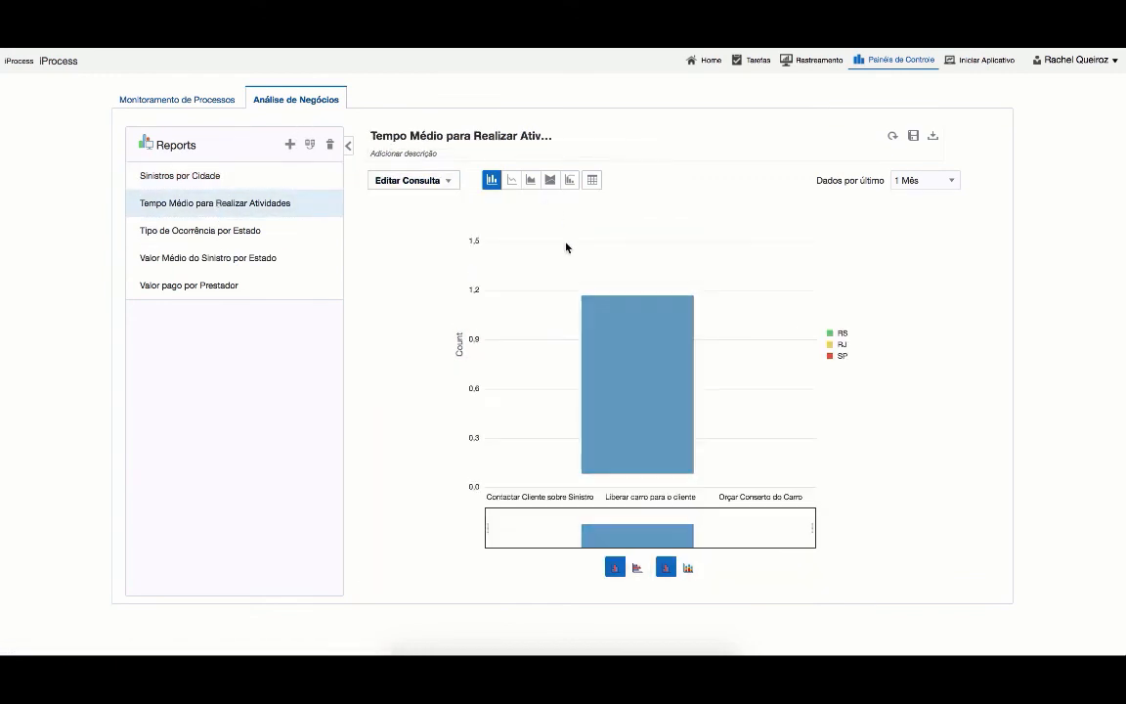
mouse_move(736, 486)
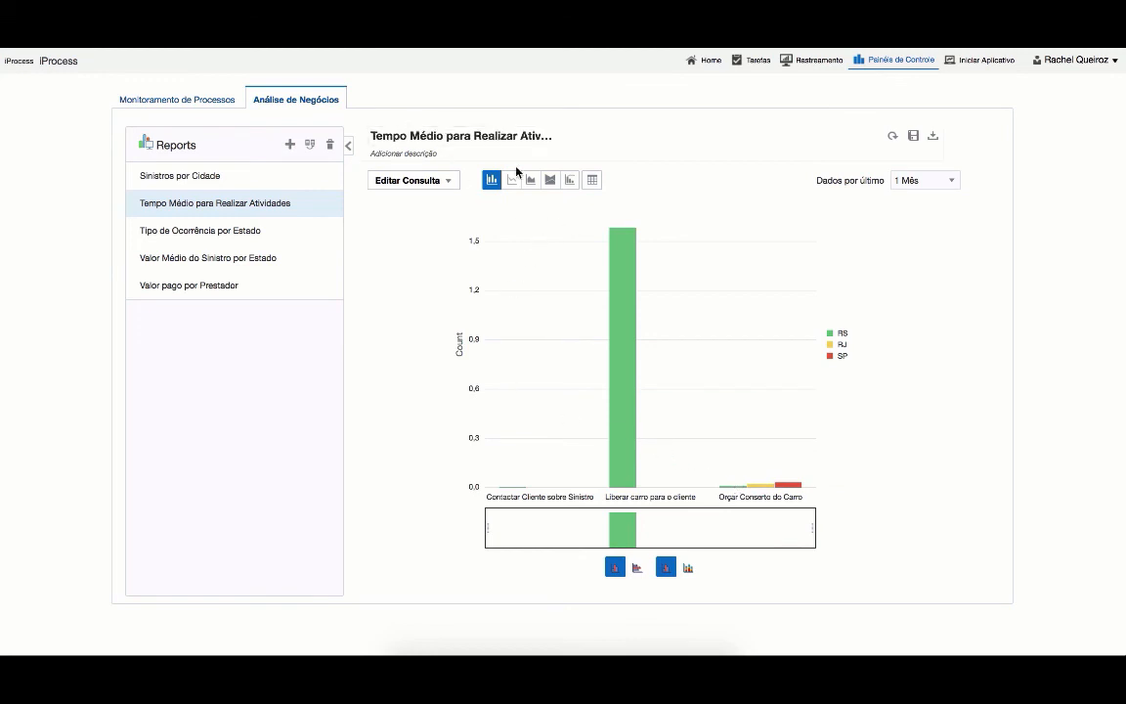
mouse_move(623, 367)
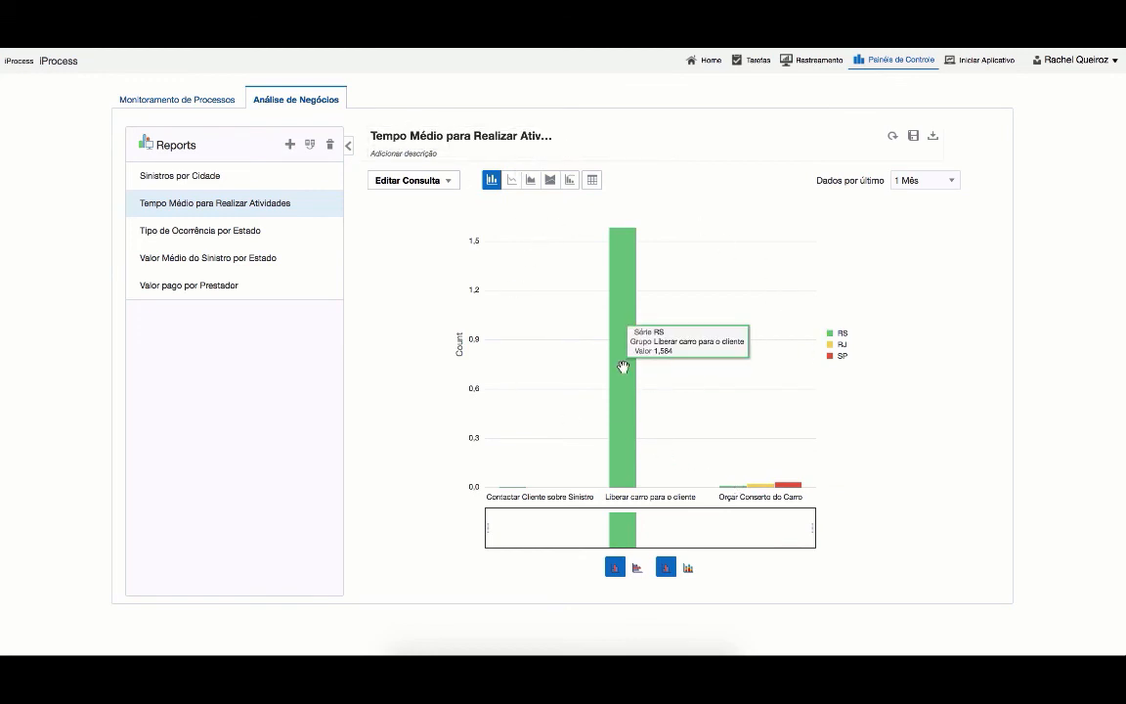
click(237, 232)
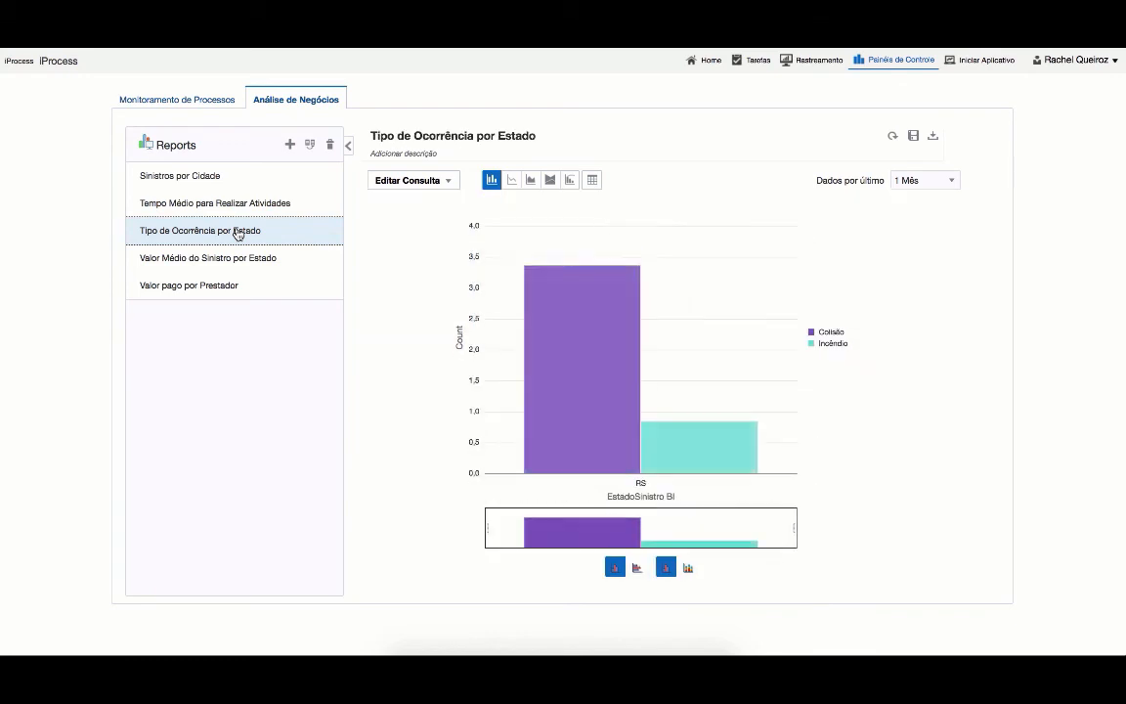
mouse_move(563, 331)
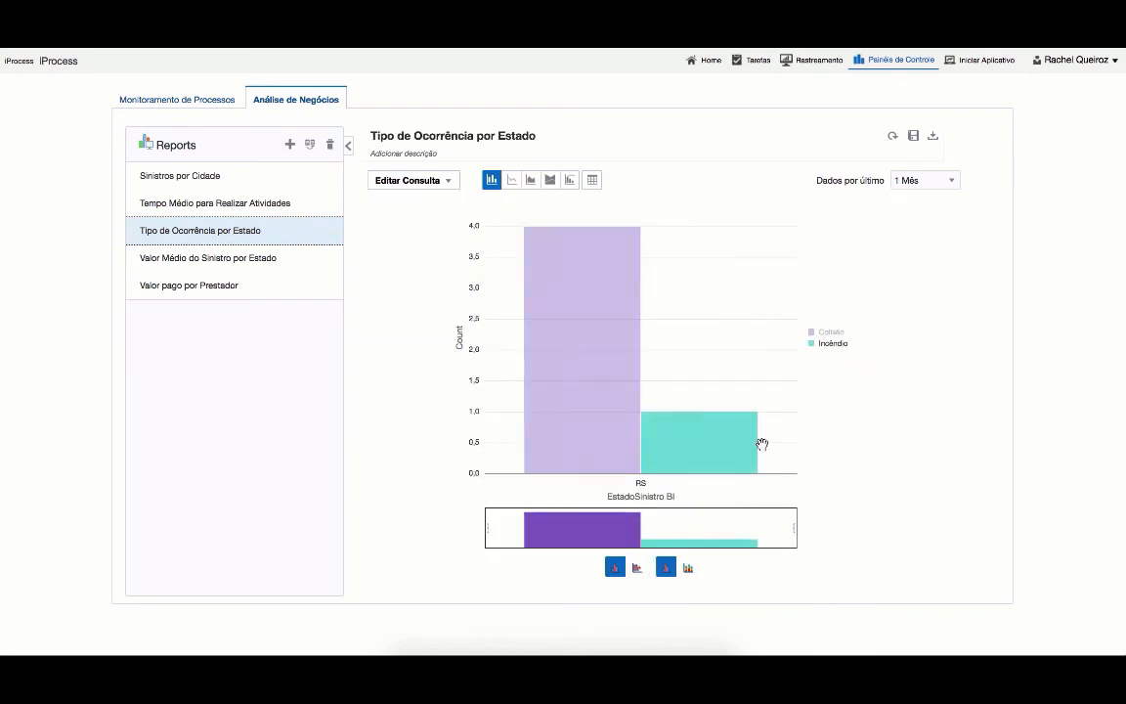
click(246, 283)
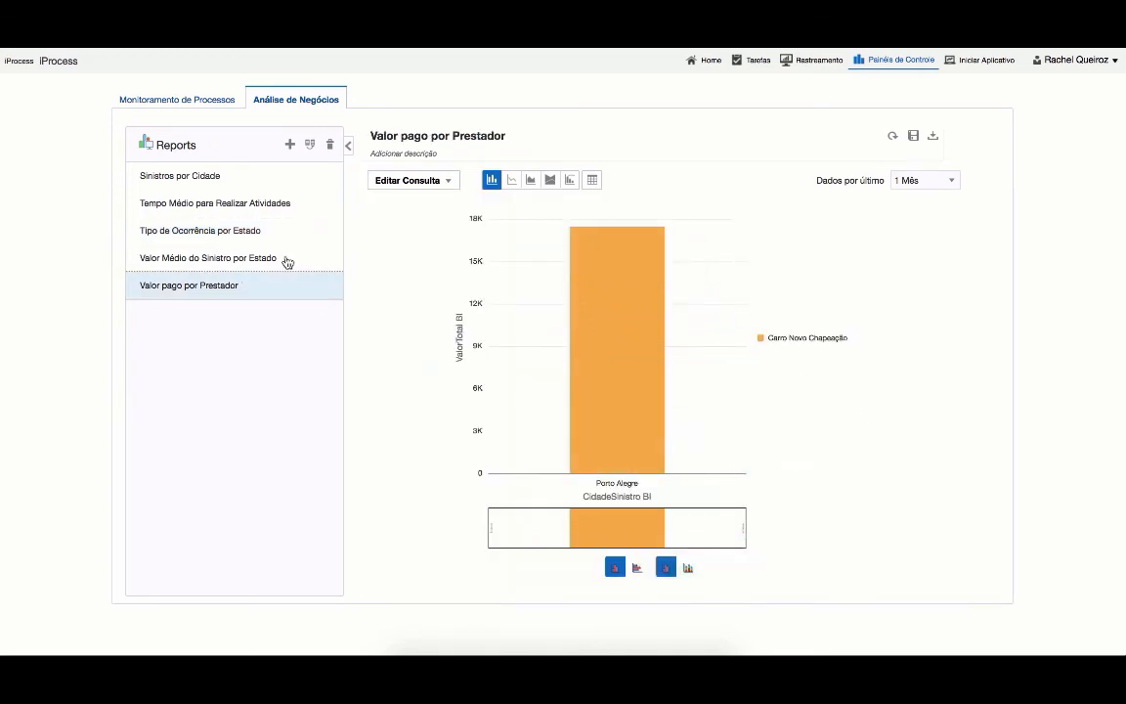
click(184, 256)
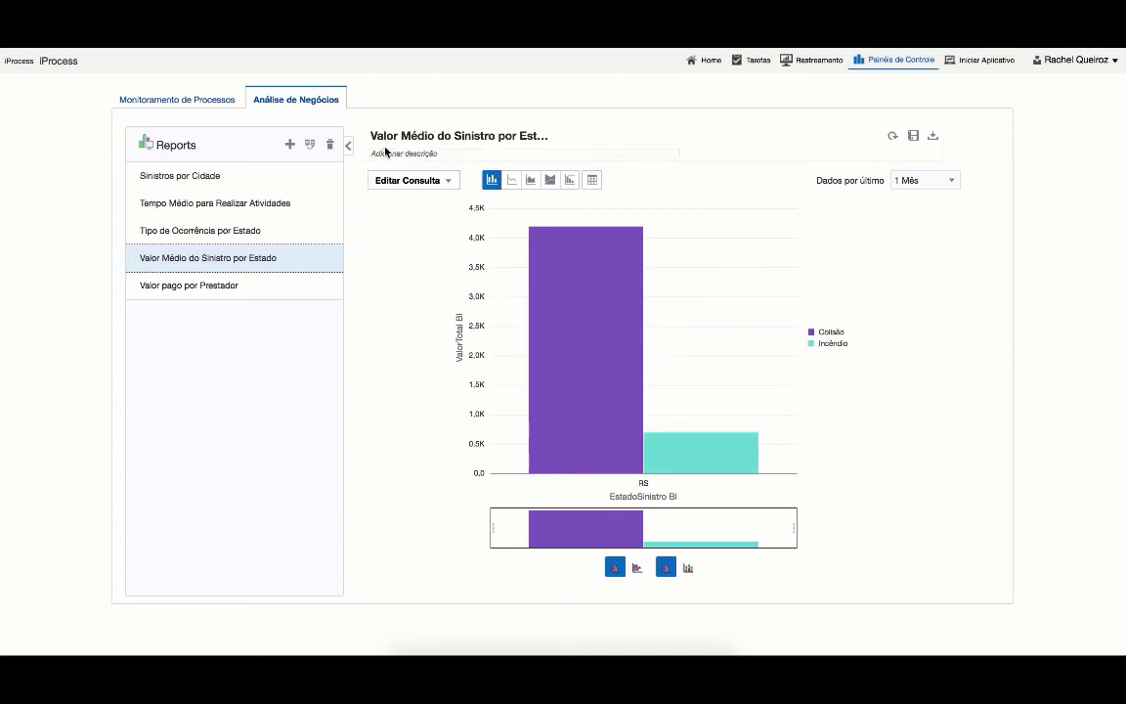
click(454, 183)
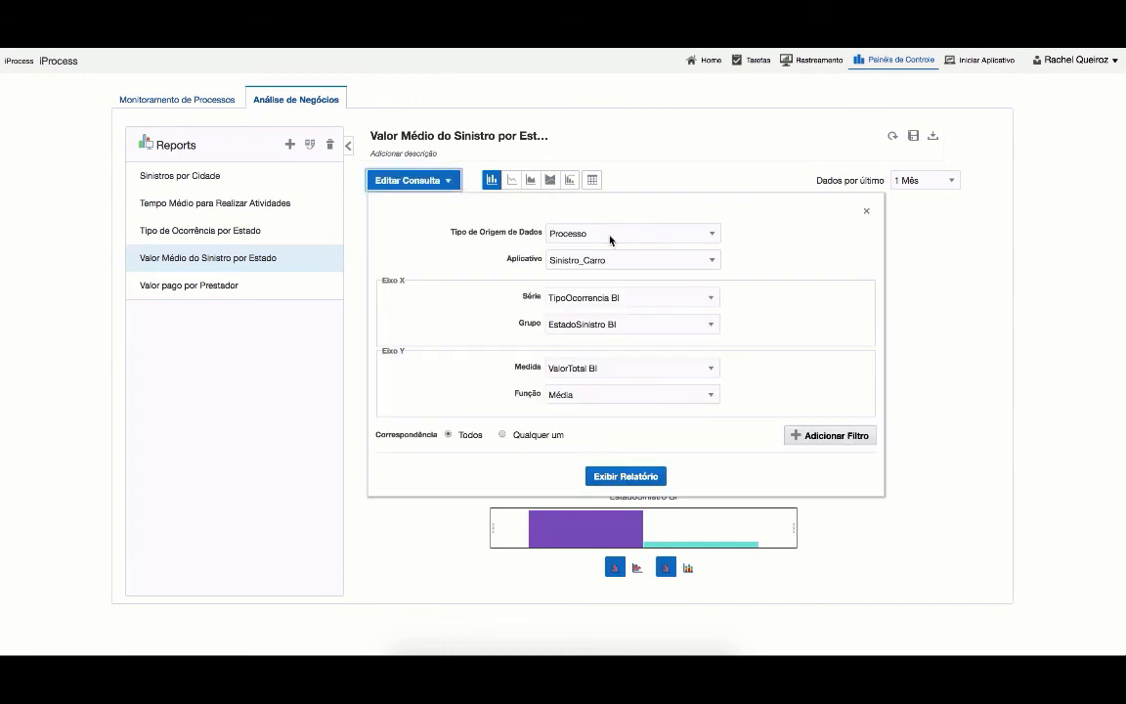